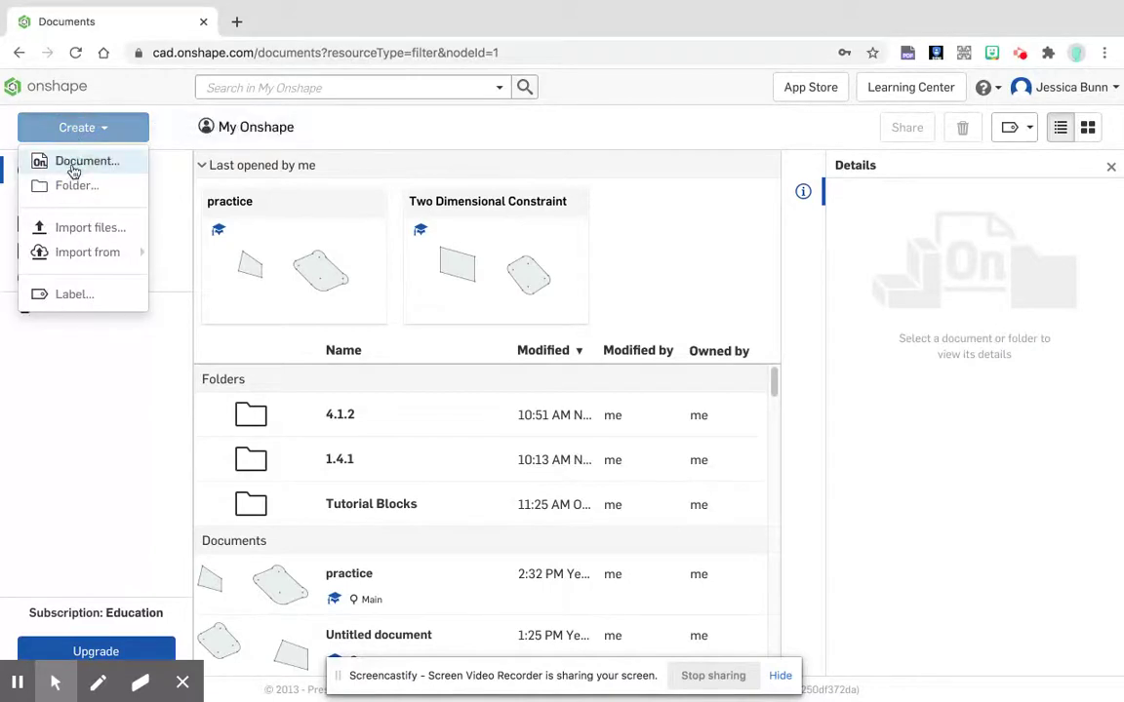
Step: Create a new document named "Two Dimensional Contraints"
left_click(73, 171)
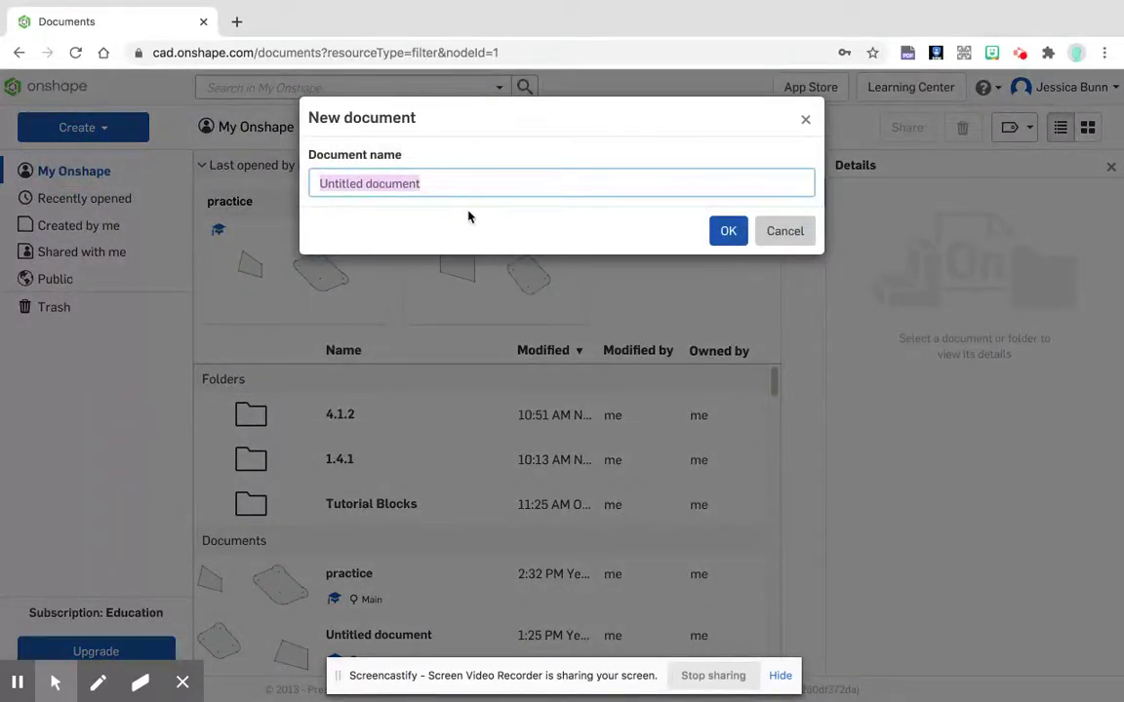
type("Two DIme")
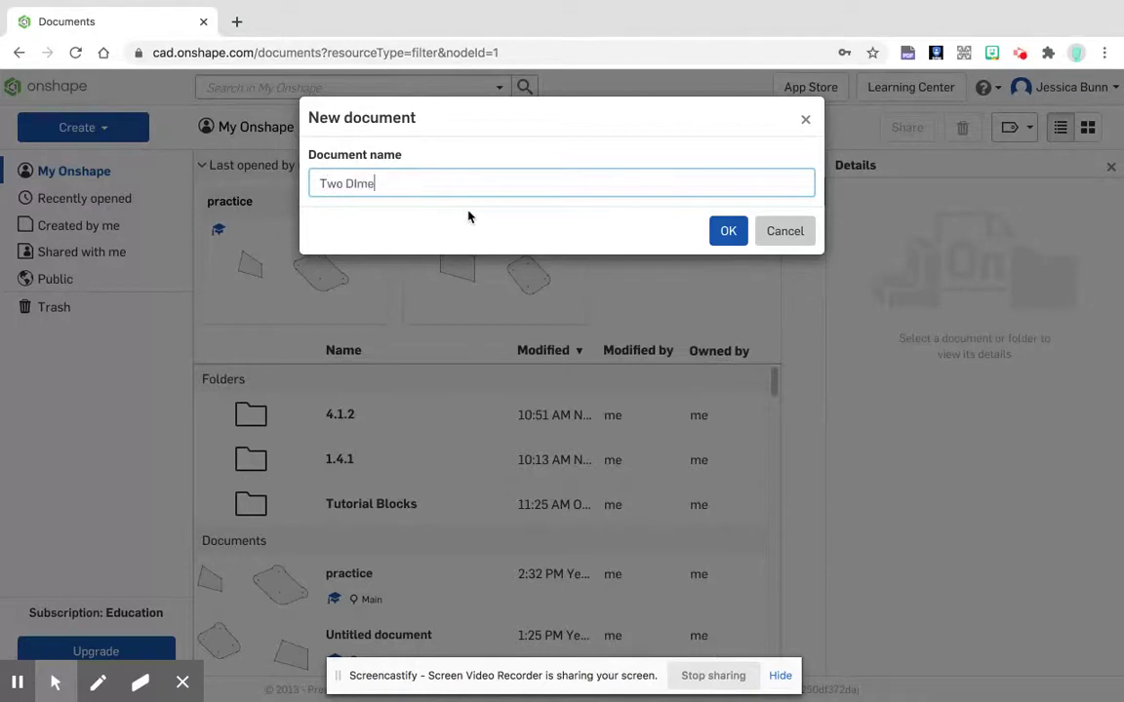
type("ns")
key("BackSpace")
key("BackSpace")
key("BackSpace")
key("BackSpace")
key("BackSpace")
type("imensional COntrai")
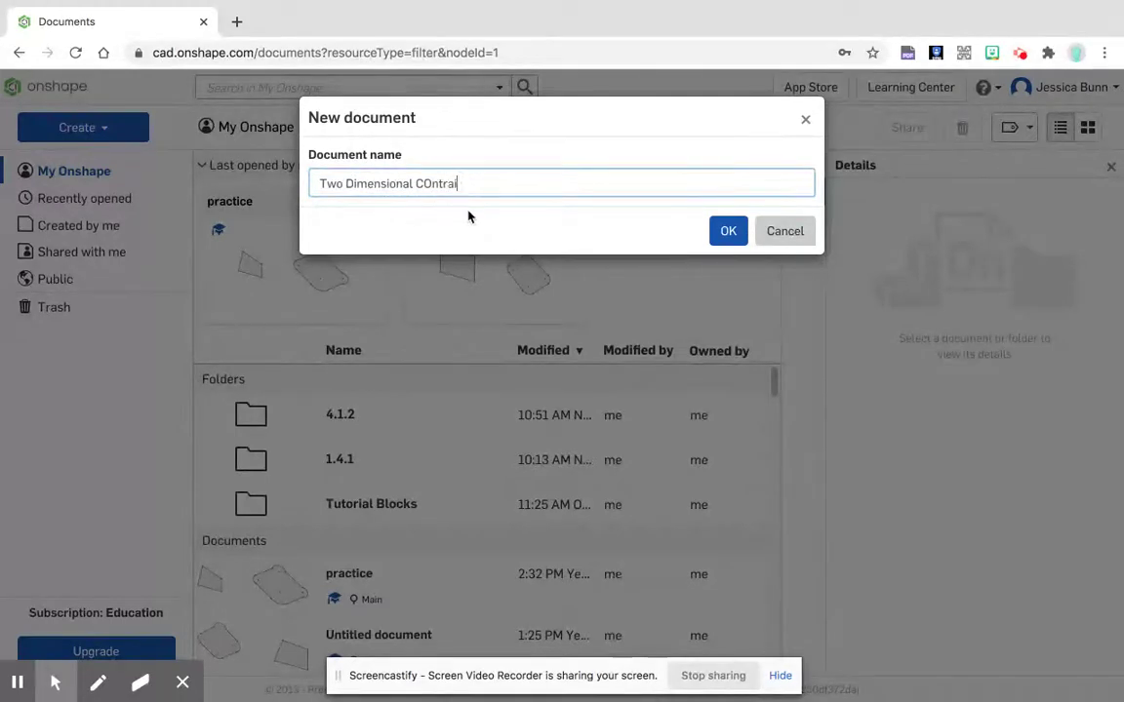
key("BackSpace")
key("BackSpace")
key("BackSpace")
key("BackSpace")
key("BackSpace")
key("BackSpace")
type("ontraints")
left_click(723, 230)
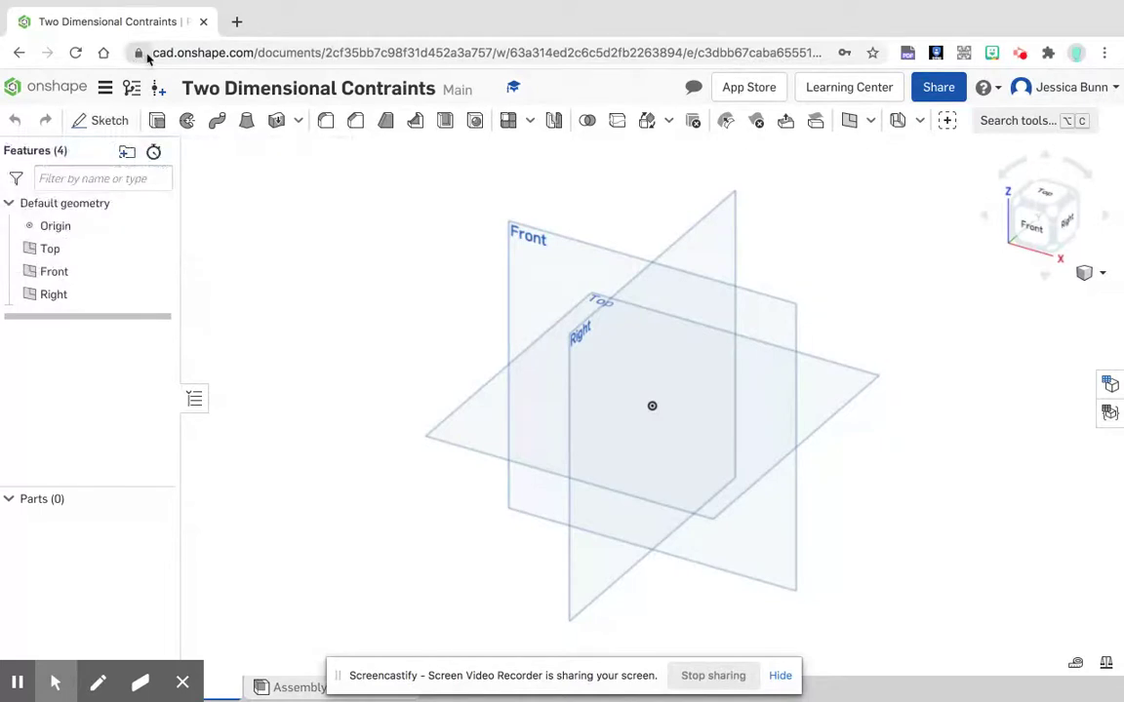
Step: Start a new sketch on the Front plane and view it straight on from the front
left_click(105, 121)
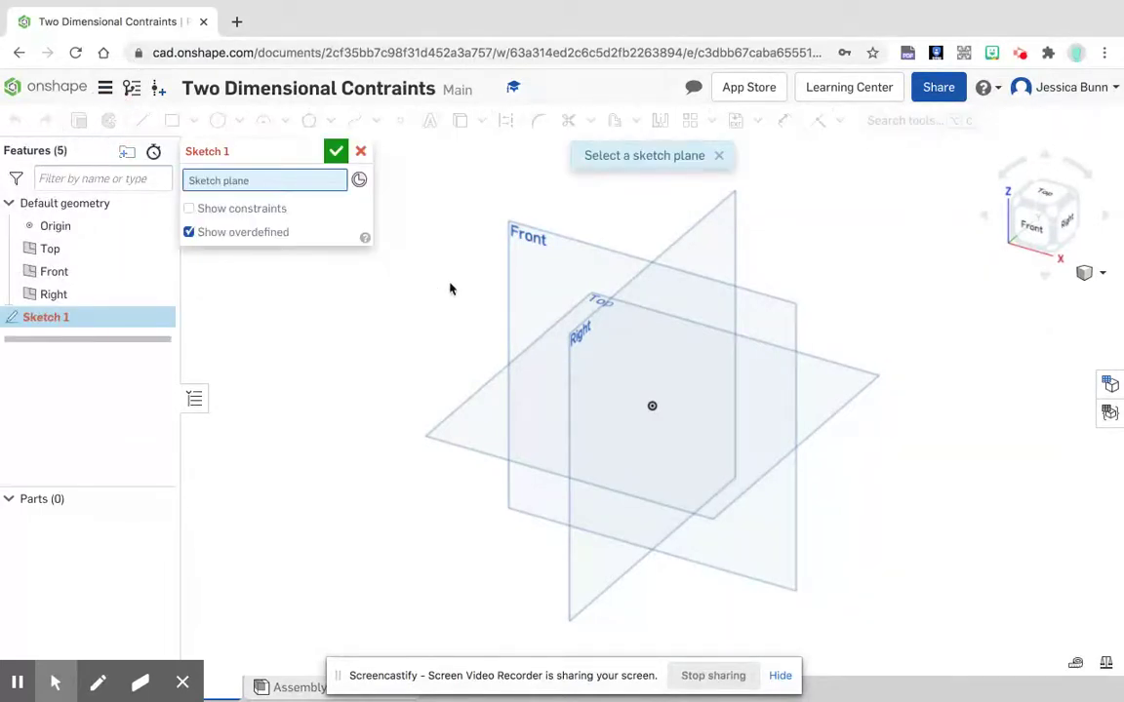
left_click(520, 238)
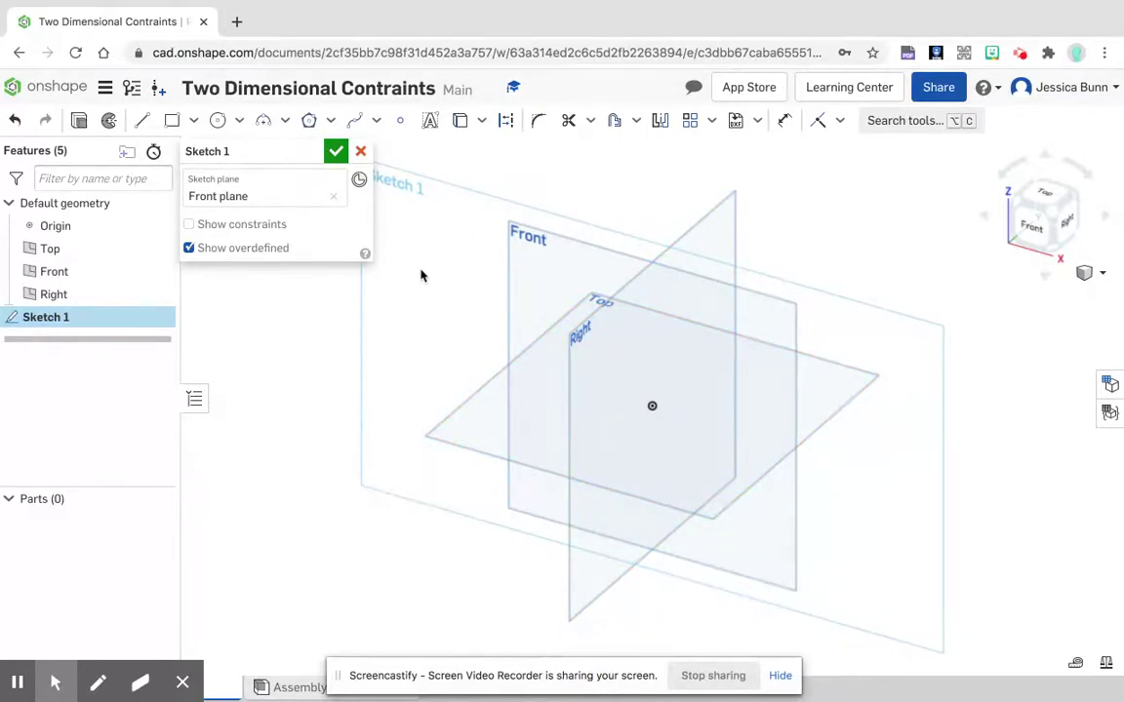
left_click(1033, 228)
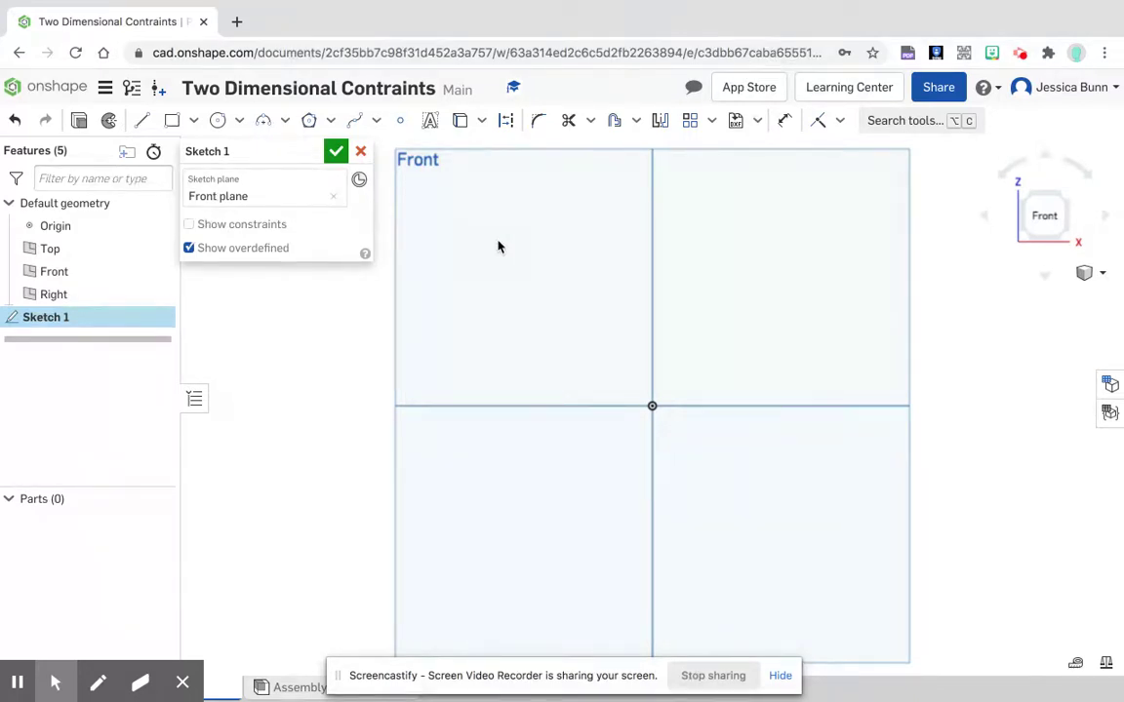
Step: Sketch a closed, irregular four-sided line outline left of the origin, with sides about 1.75, 1.72, 2.54 and 1.26 in long
left_click(139, 122)
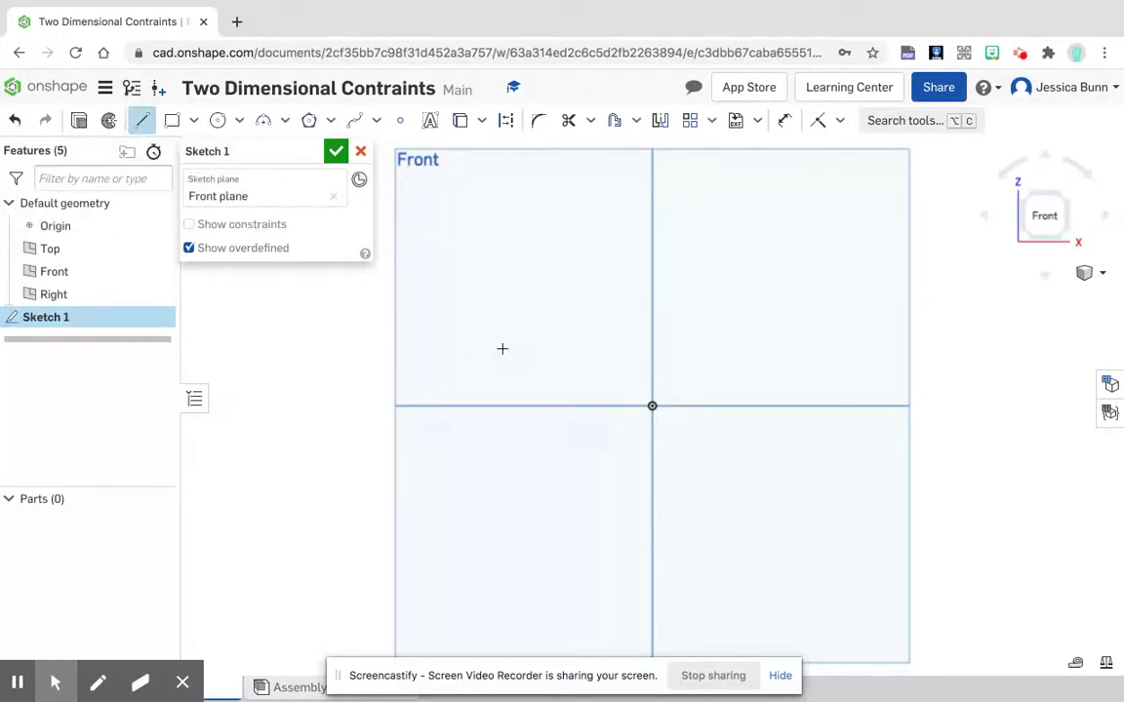
left_click(463, 288)
left_click(423, 432)
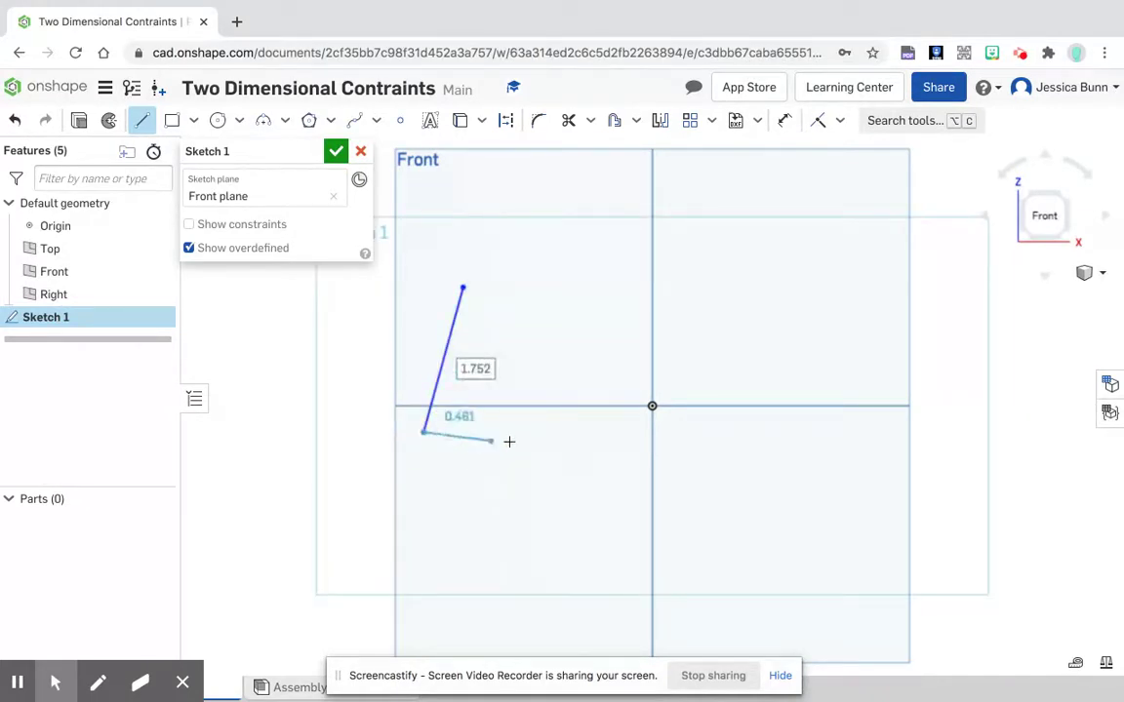
left_click(566, 470)
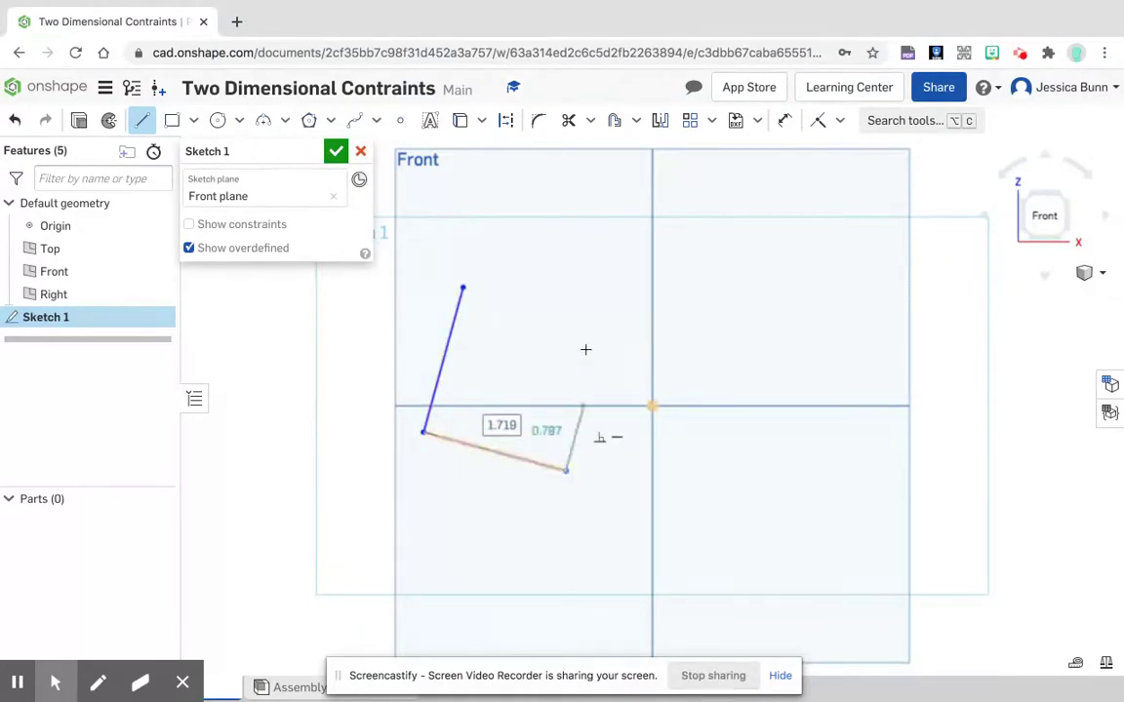
left_click(564, 254)
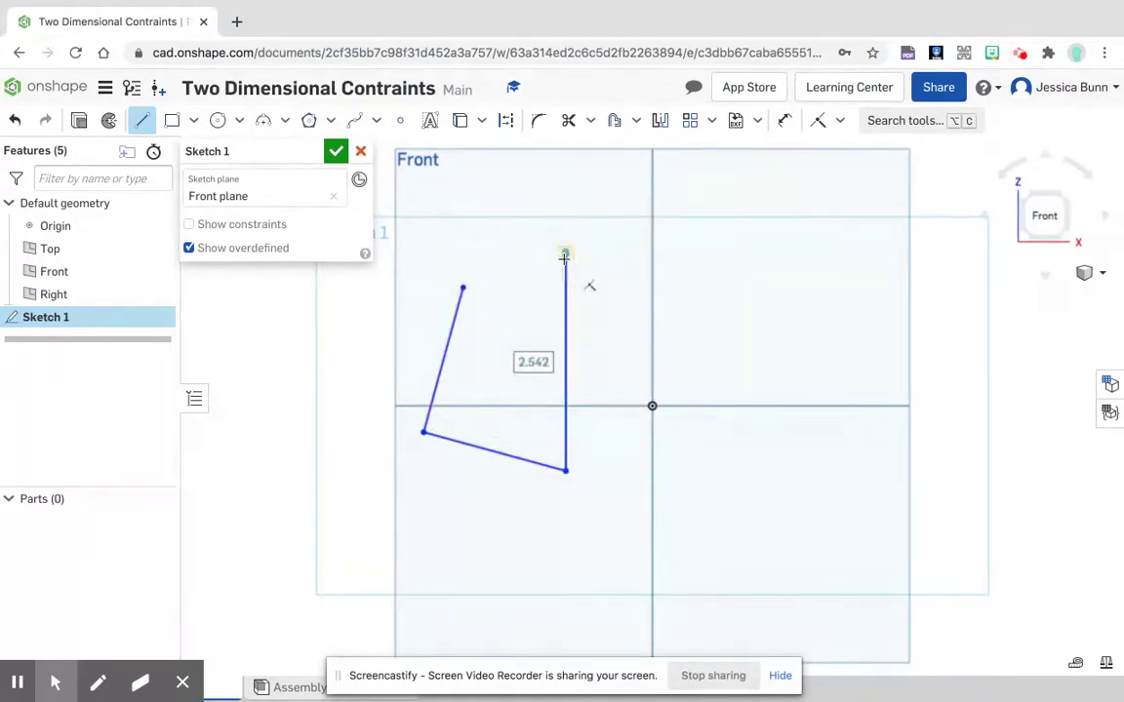
left_click(462, 288)
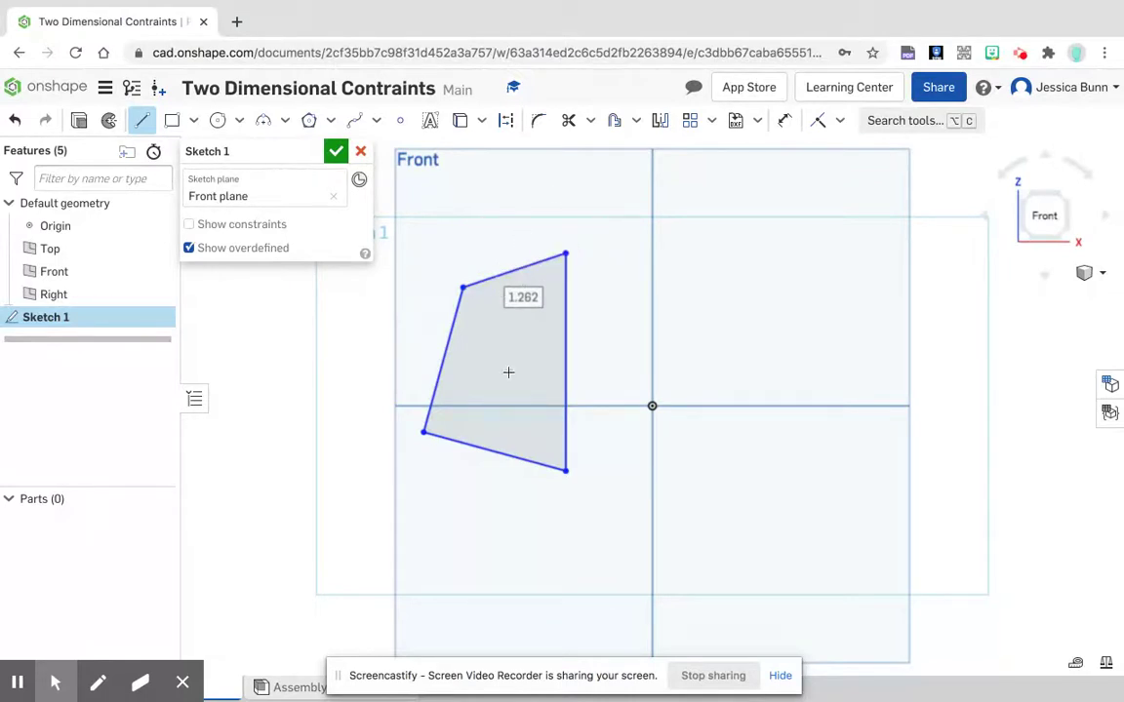
right_click(502, 196)
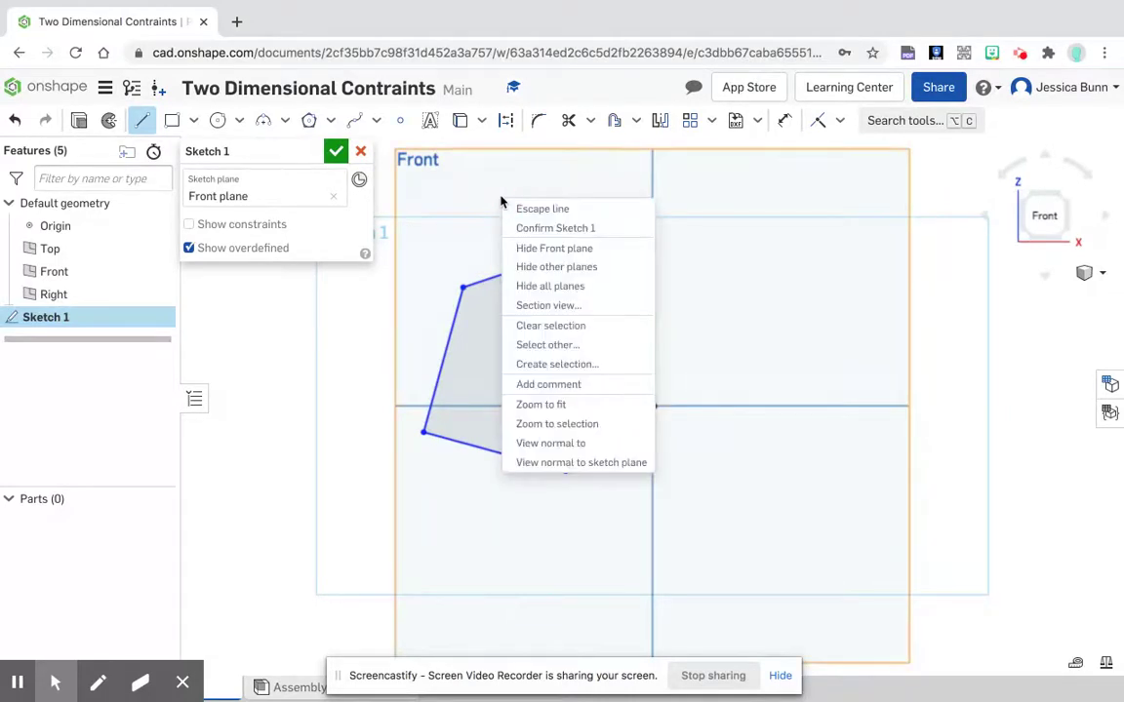
left_click(520, 211)
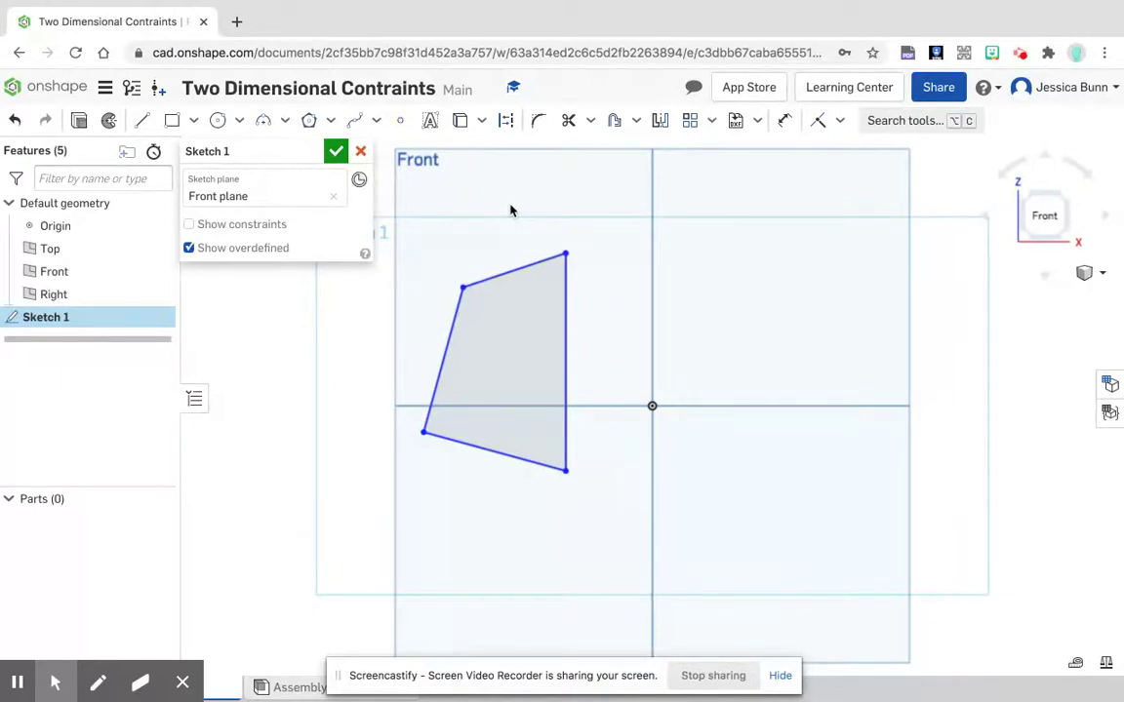
Step: Apply a Horizontal constraint to the bottom line of the four-sided outline
left_click(841, 121)
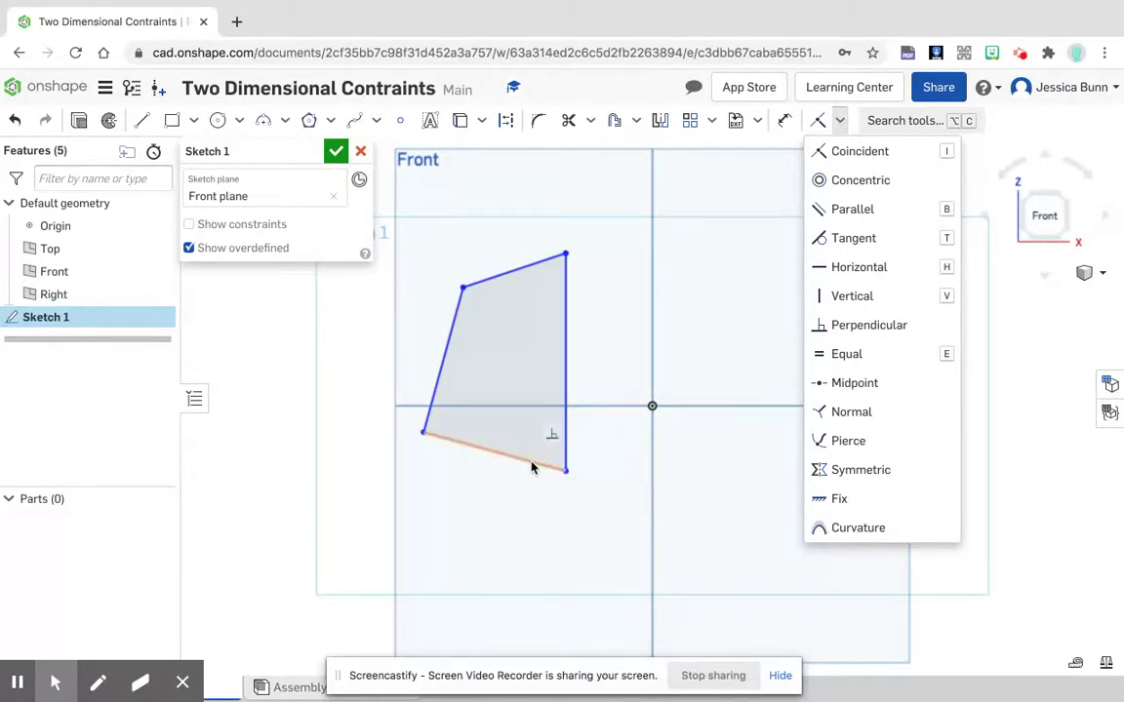
left_click(876, 271)
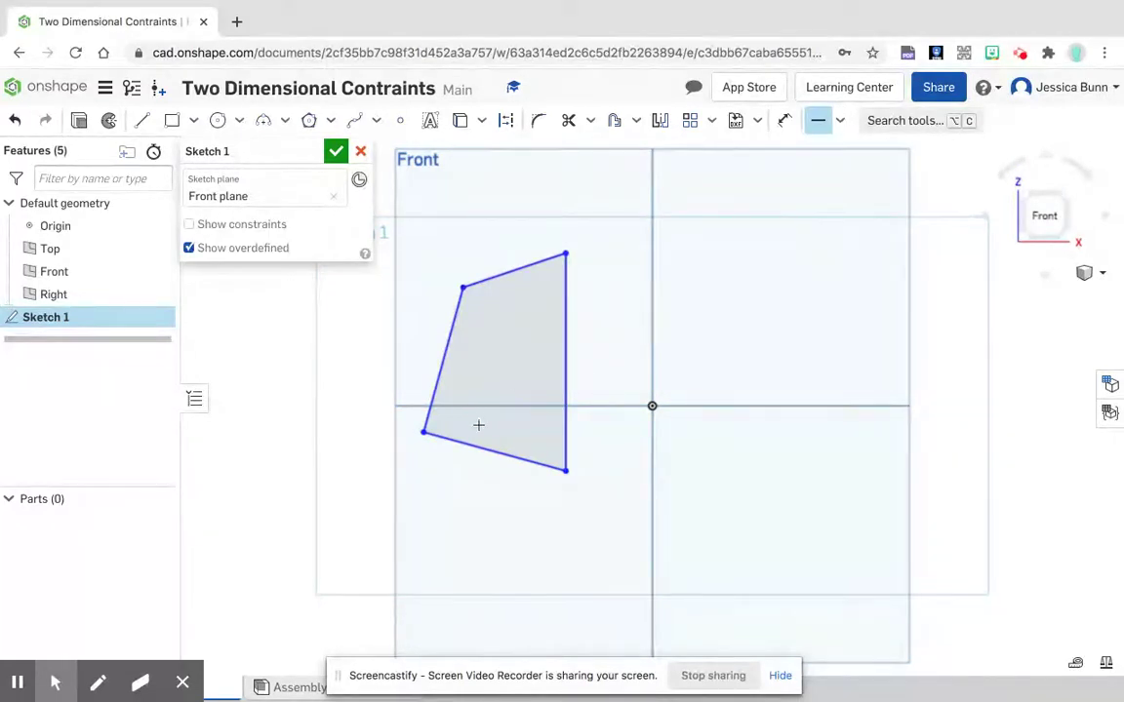
left_click(517, 457)
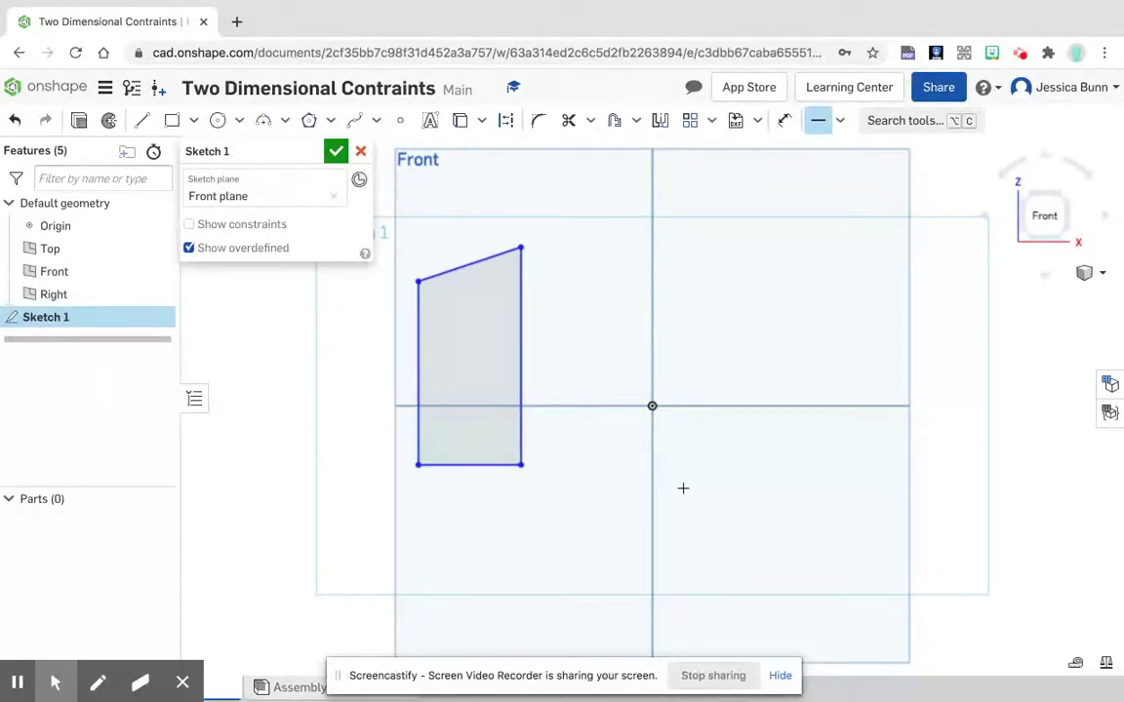
right_click(770, 298)
left_click(807, 313)
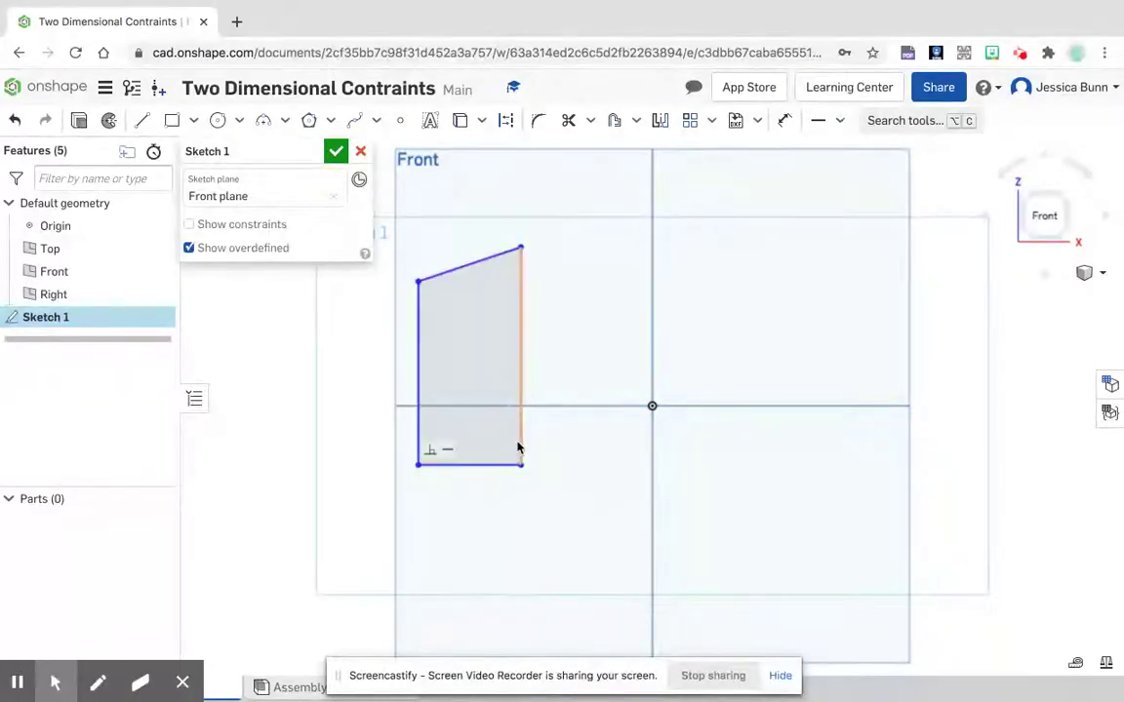
Step: Apply a Perpendicular constraint between the outline's bottom line and its right line
left_click(840, 125)
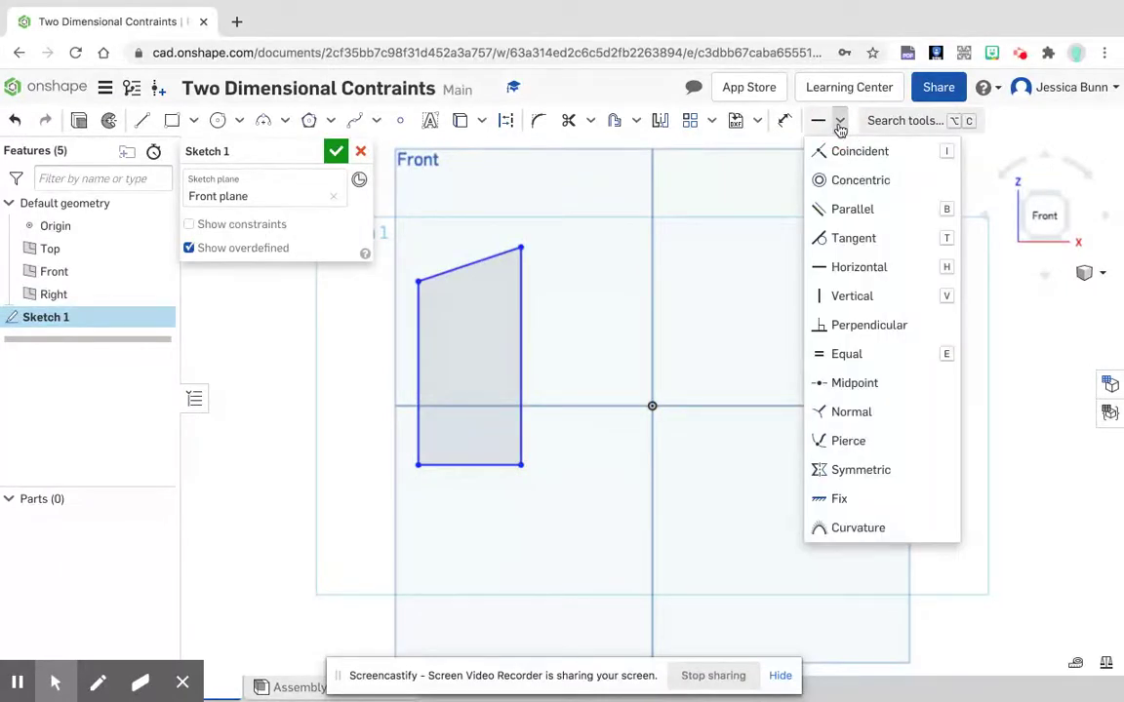
left_click(845, 326)
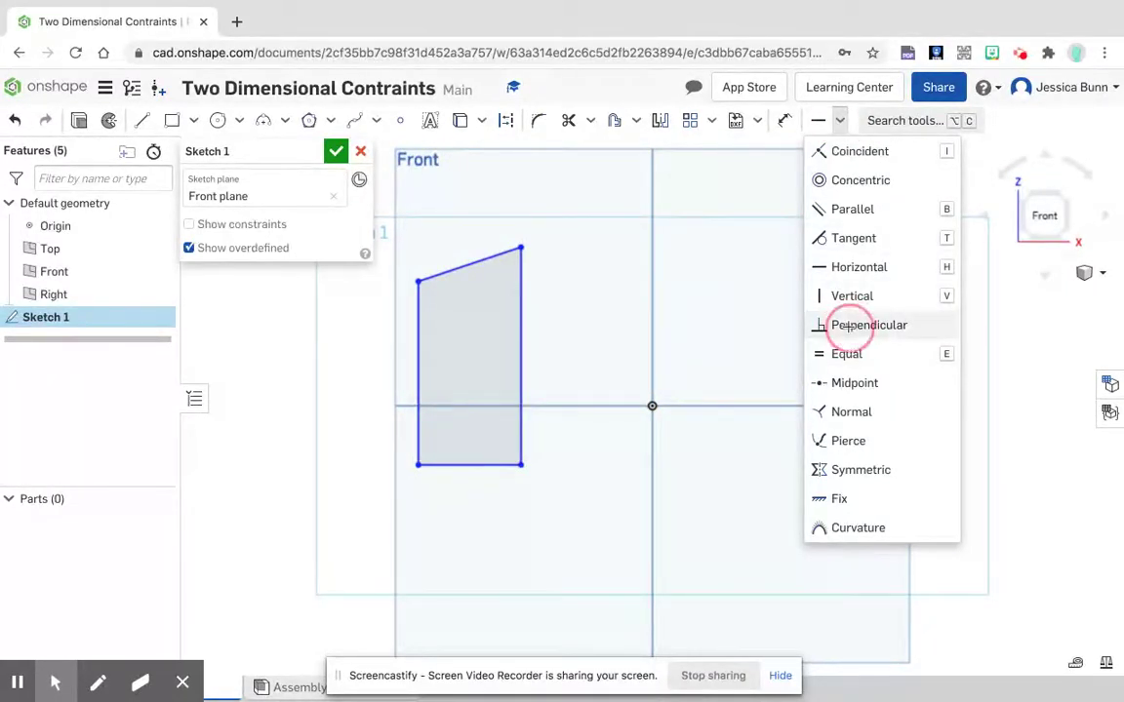
left_click(493, 468)
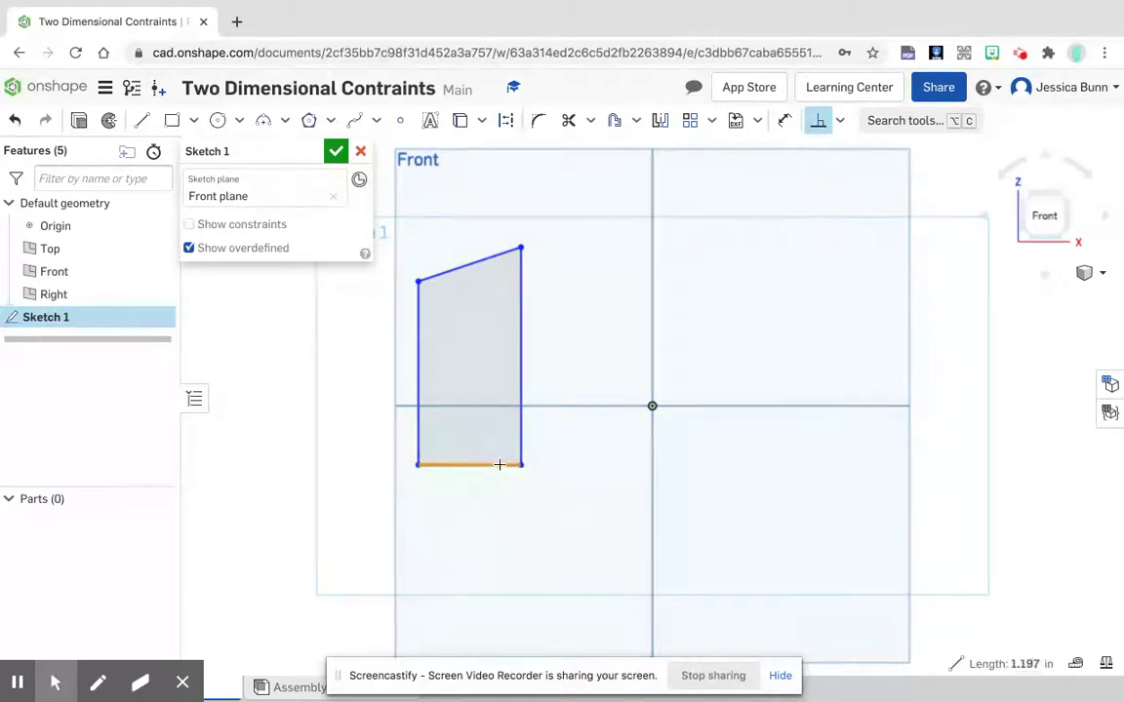
left_click(521, 445)
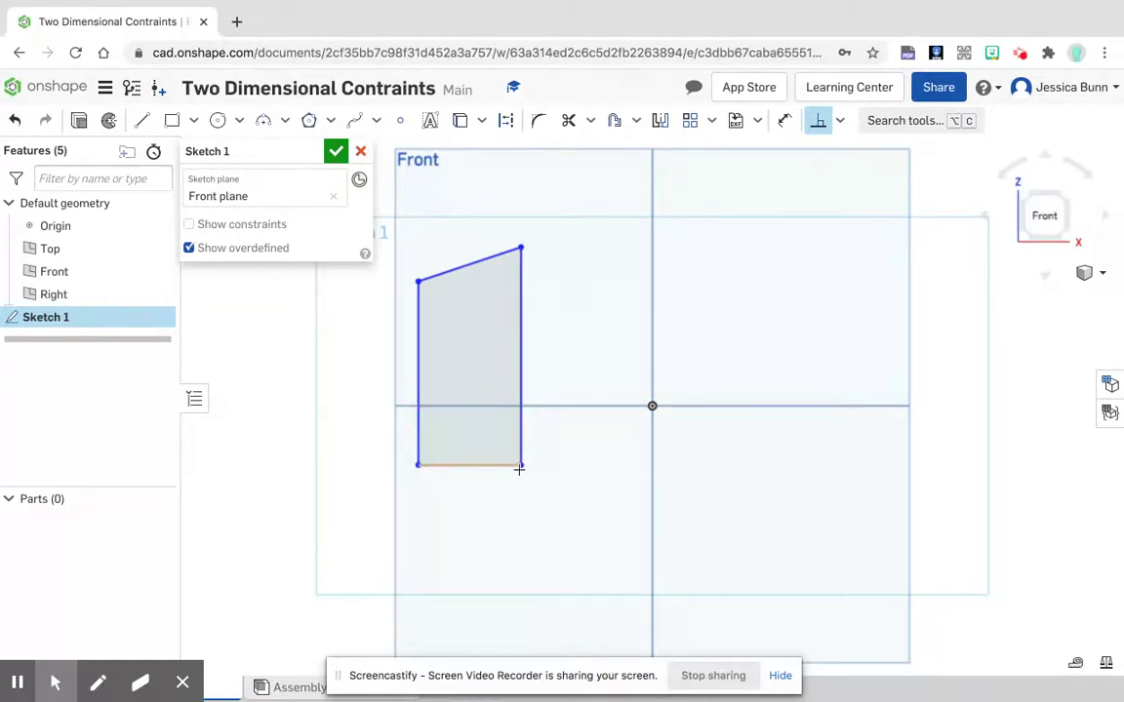
Step: Apply a Fix constraint to the lower-right corner point of the outline
left_click(839, 124)
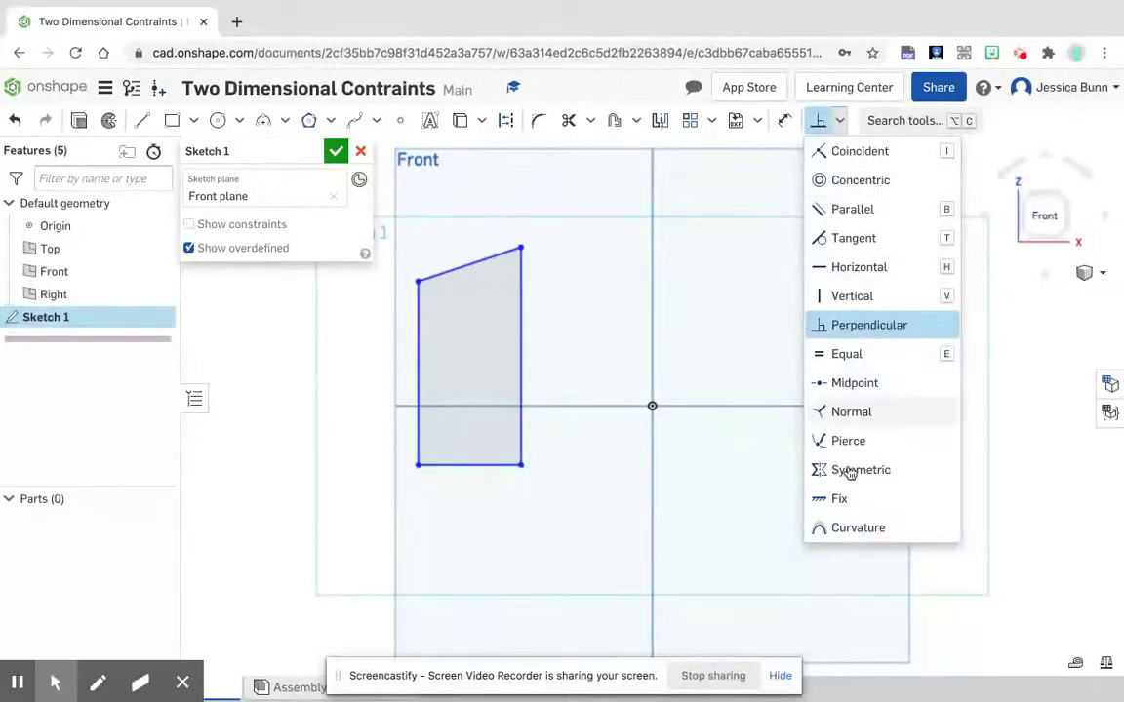
left_click(851, 500)
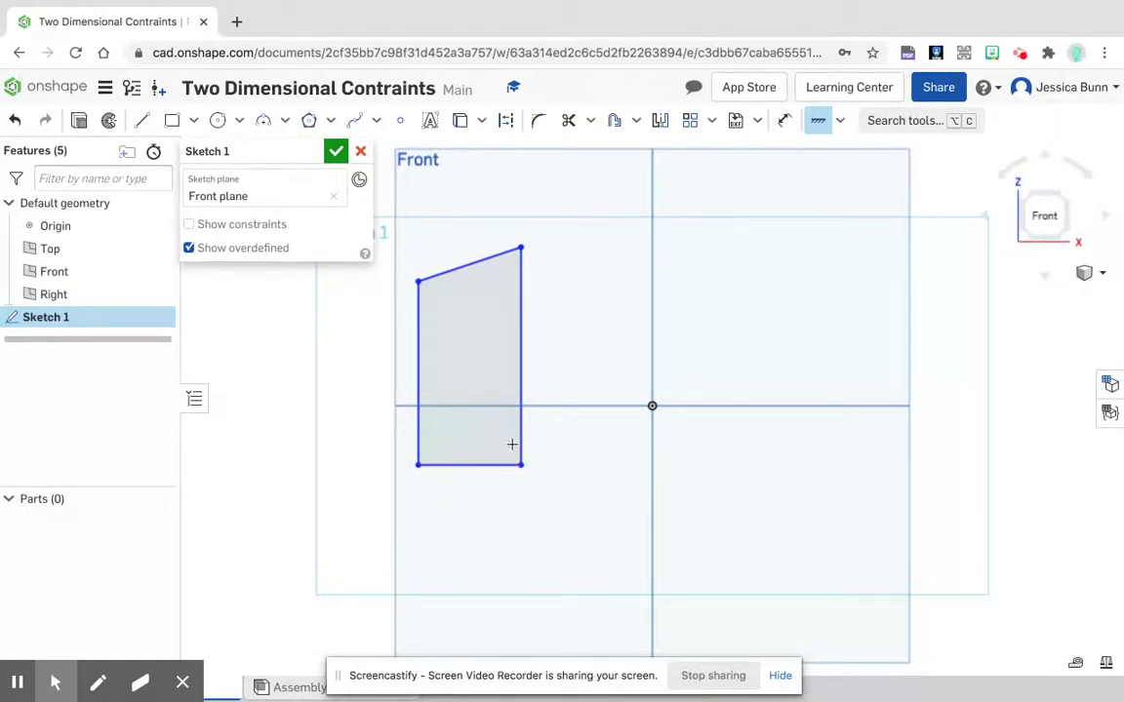
left_click(519, 466)
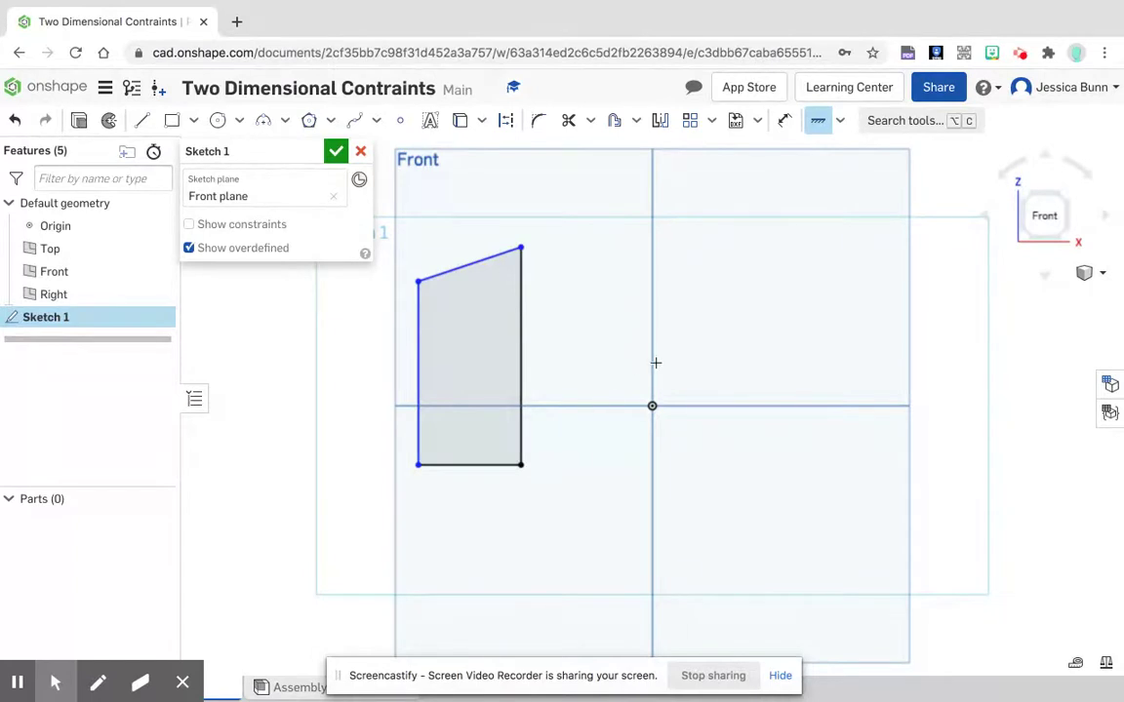
Step: Apply a Vertical constraint to the left line of the outline
left_click(840, 128)
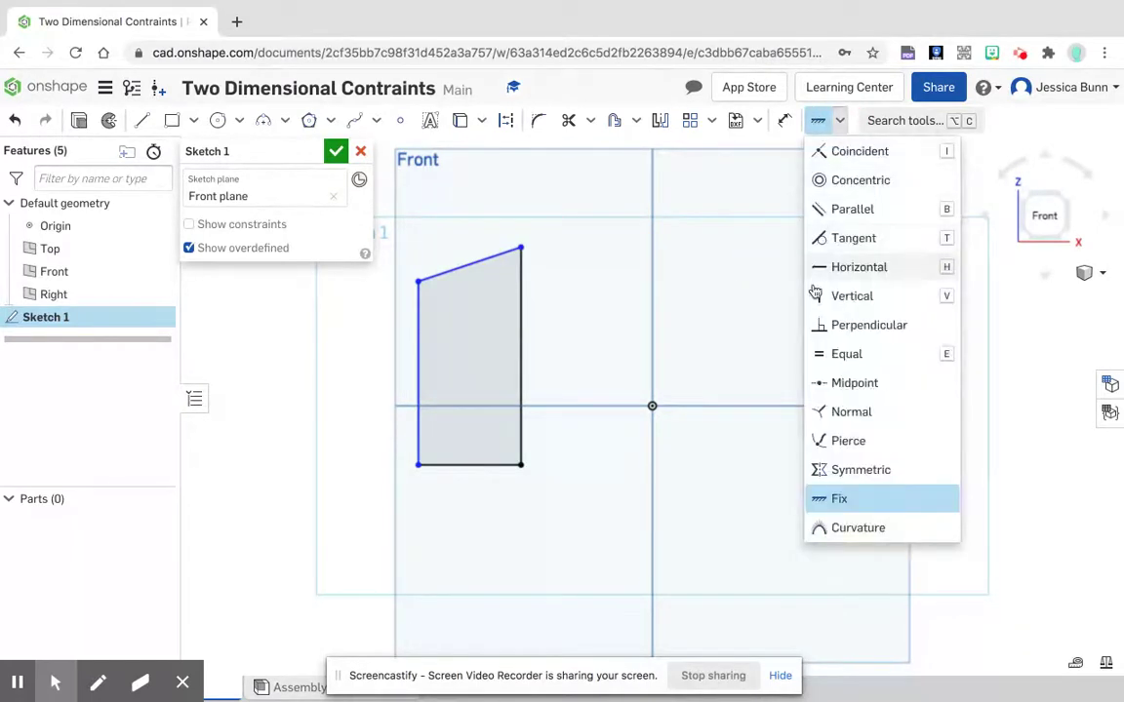
left_click(823, 296)
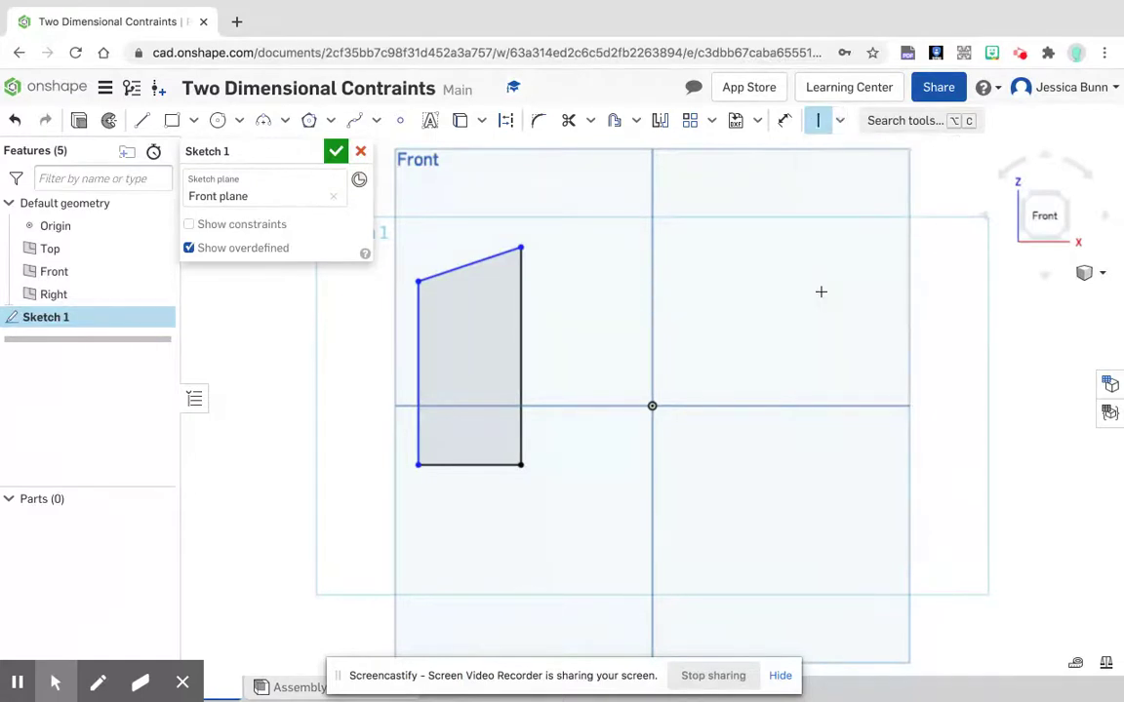
left_click(420, 432)
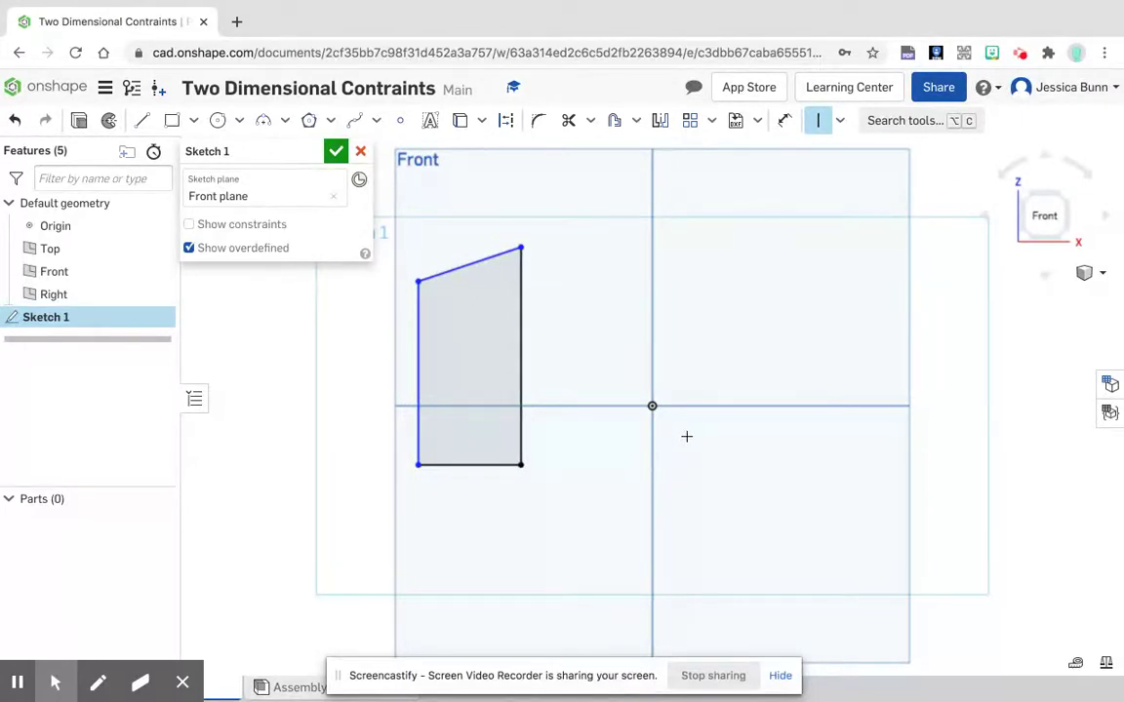
Step: Apply a Parallel constraint between the outline's bottom line and its slanted top line
left_click(844, 123)
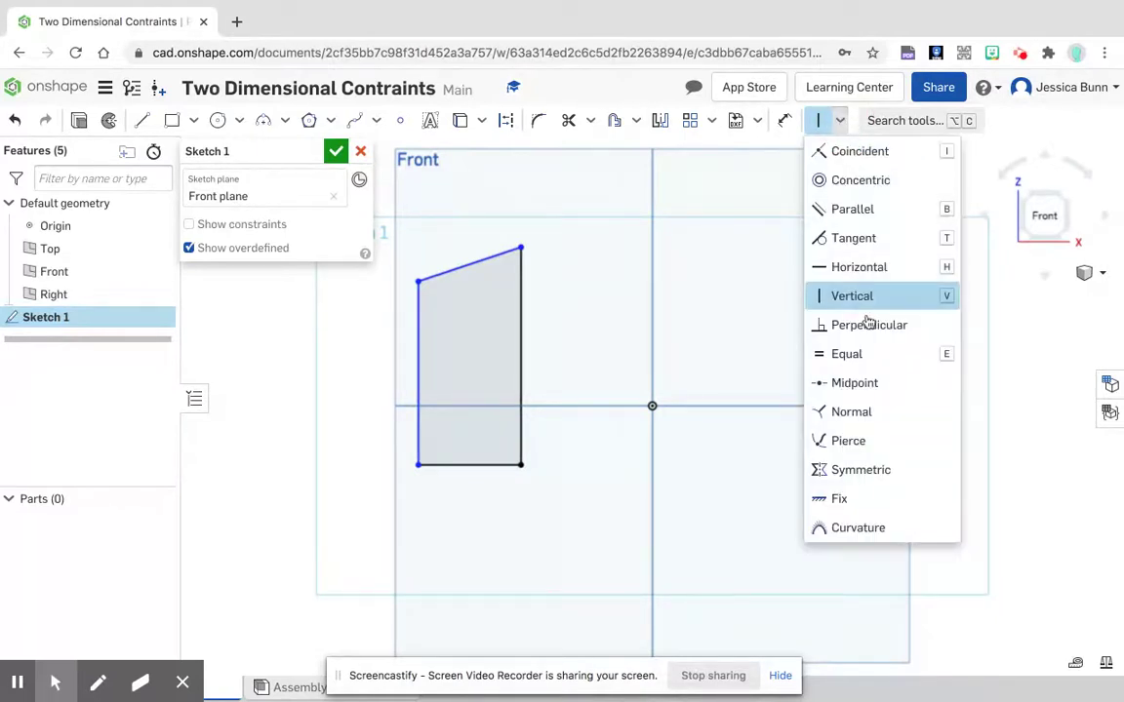
left_click(868, 213)
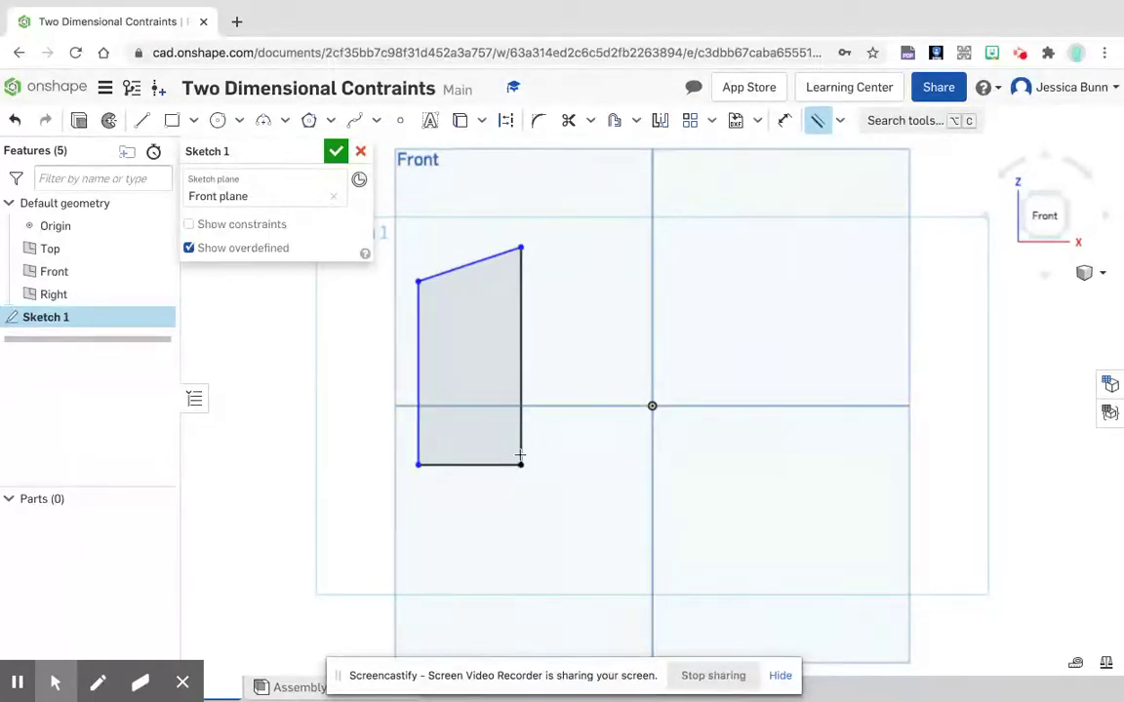
left_click(467, 467)
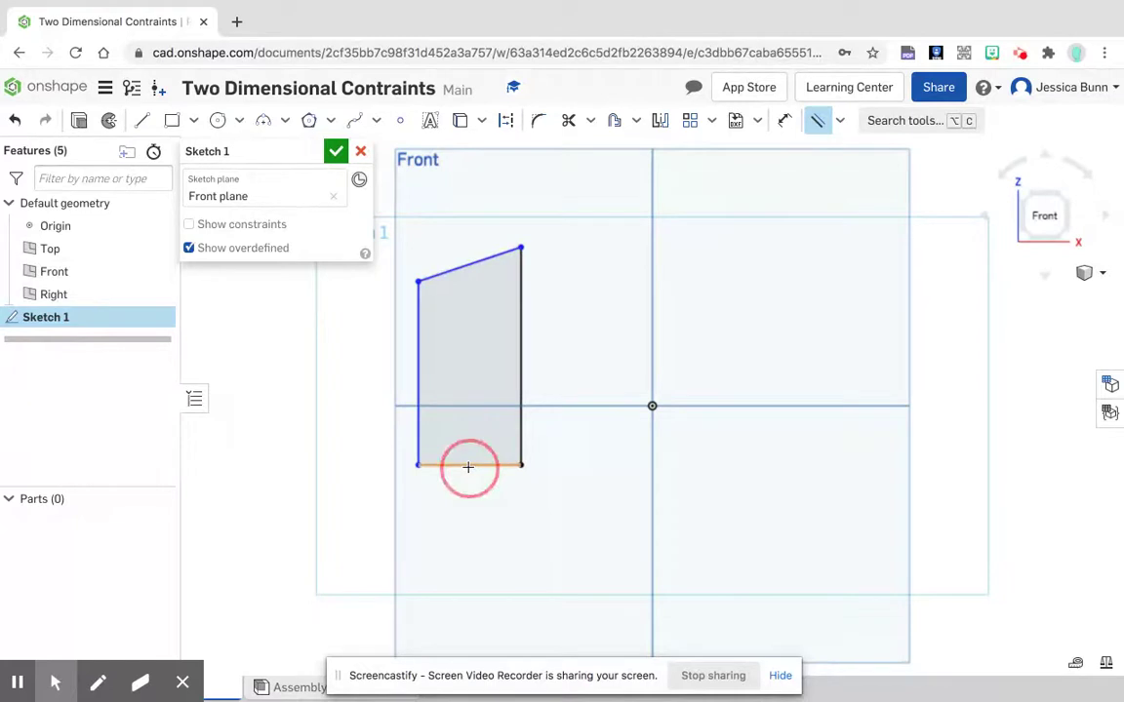
left_click(469, 265)
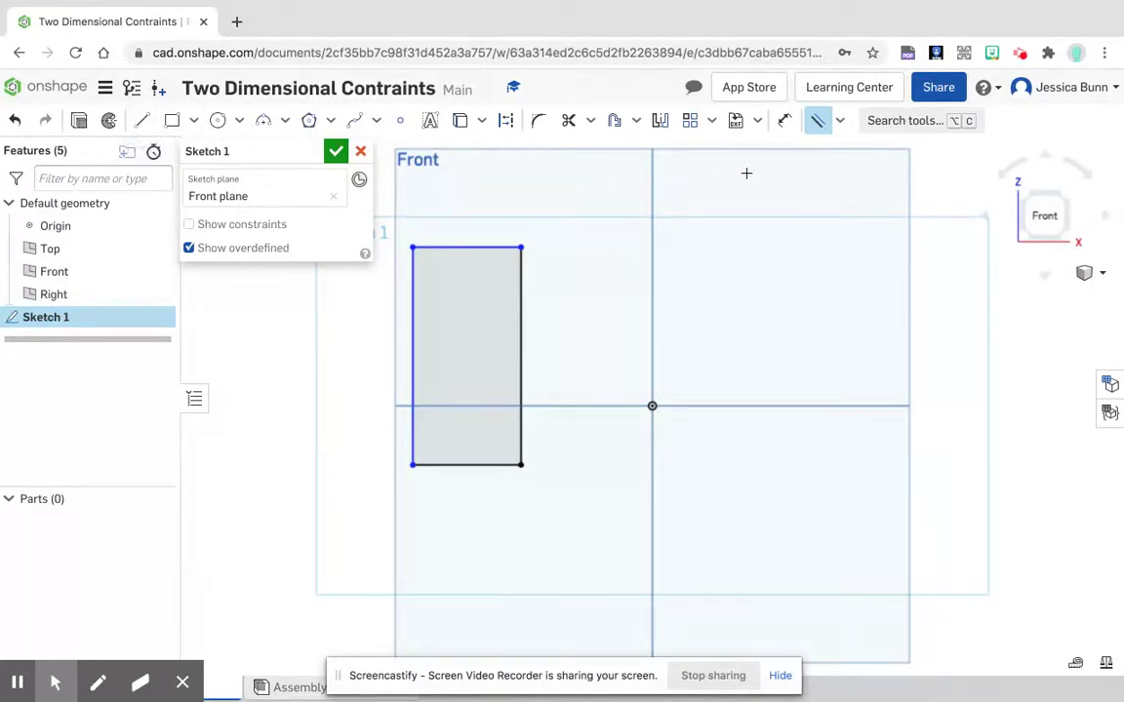
Step: Dimension the rectangle's bottom line and set its length to 4 in
left_click(839, 121)
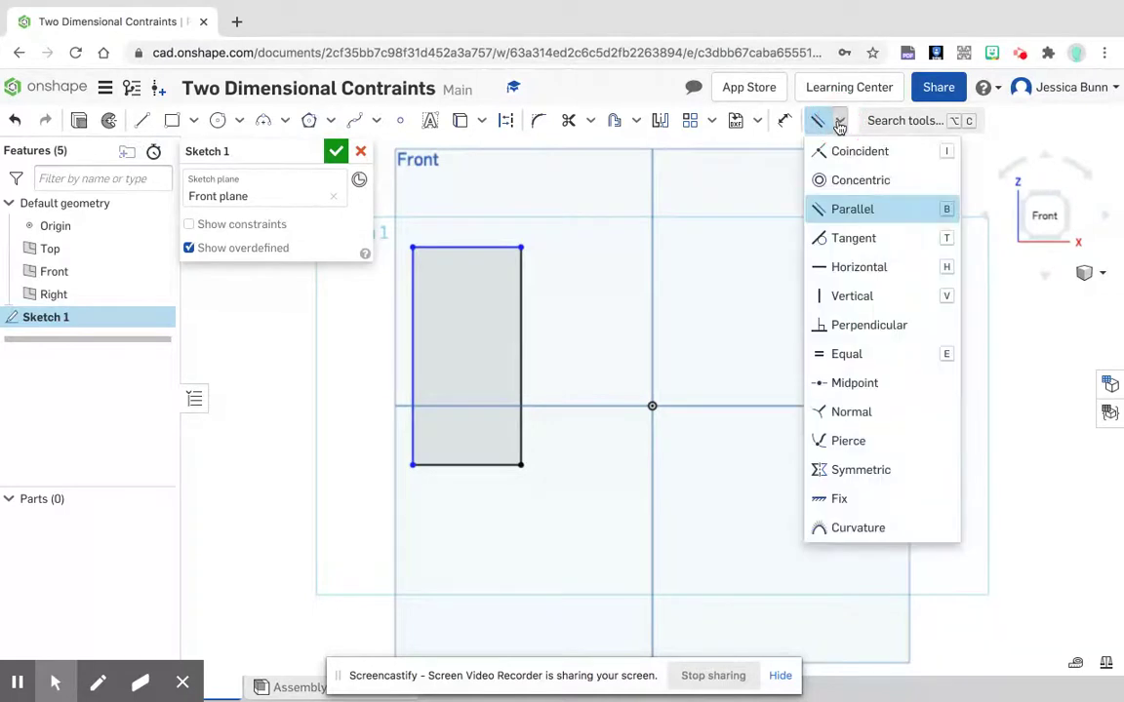
left_click(784, 123)
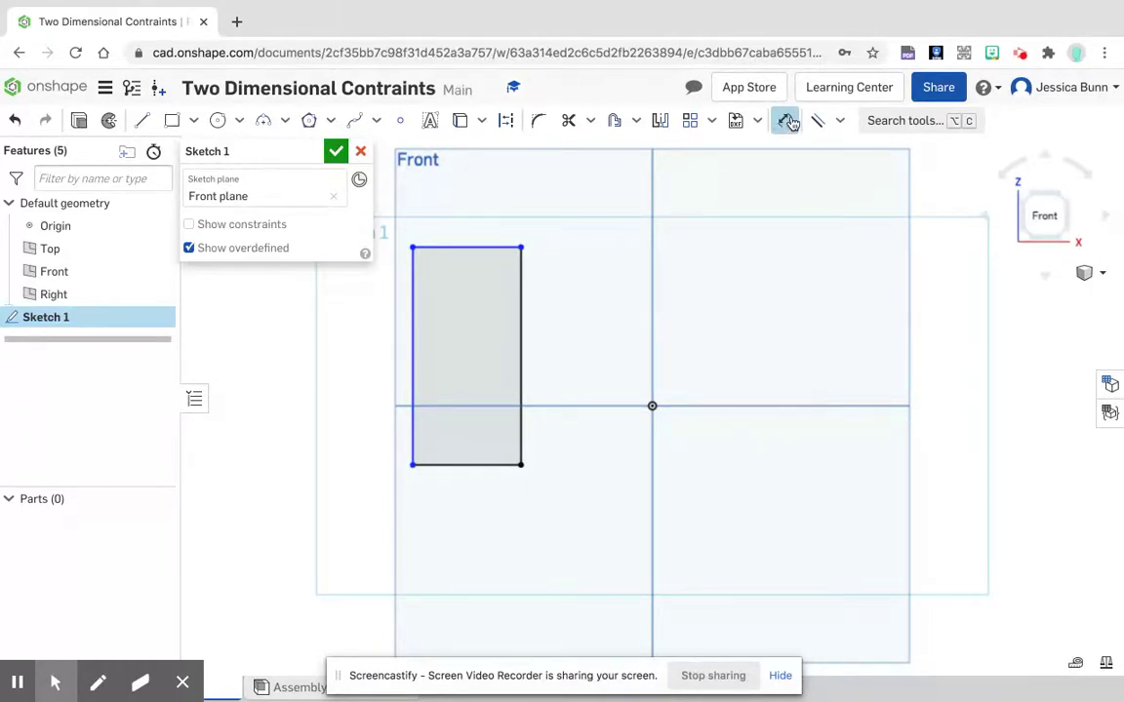
left_click(446, 466)
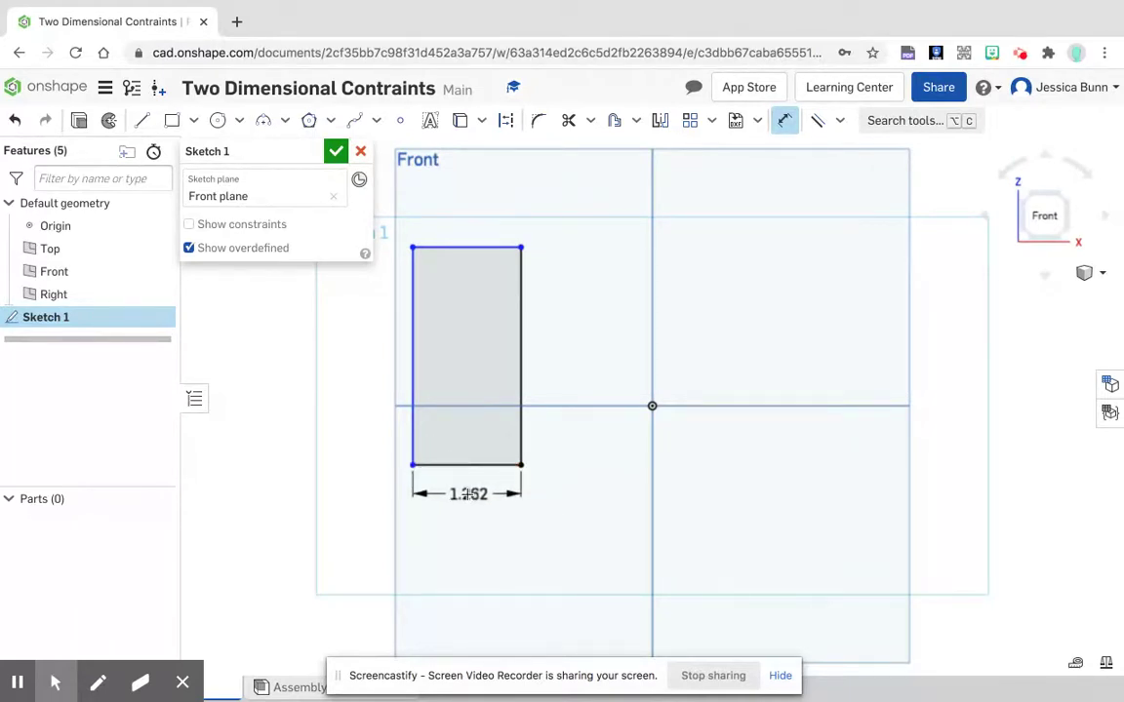
left_click(466, 494)
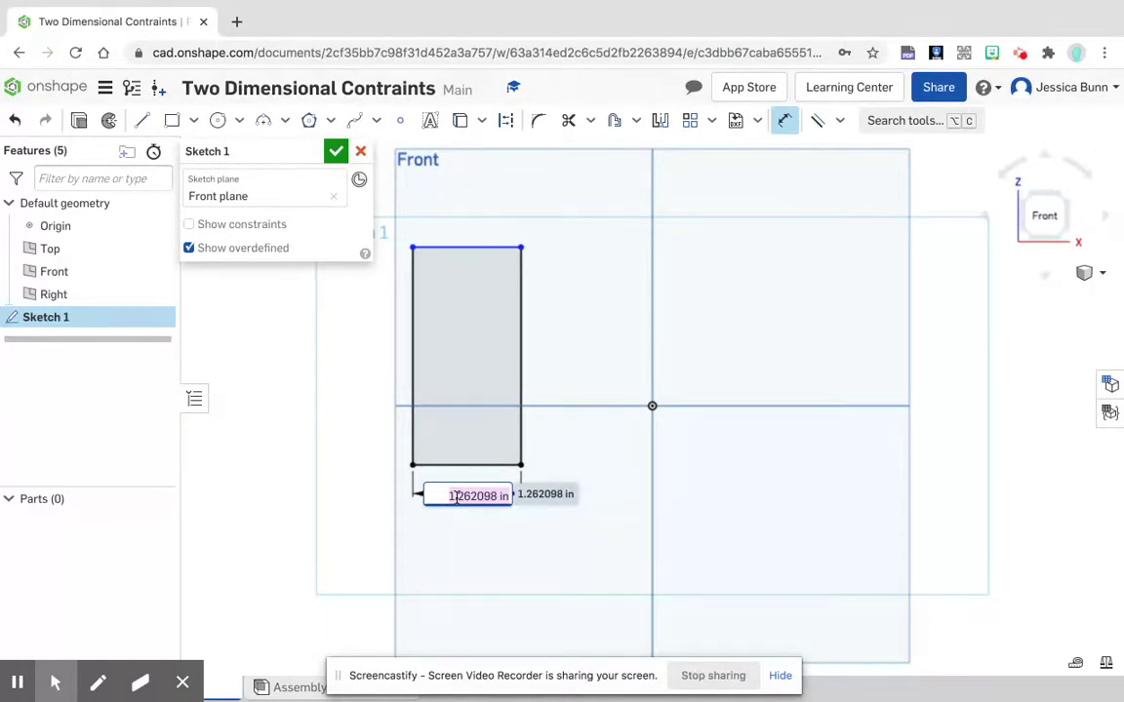
type("4")
key("Return")
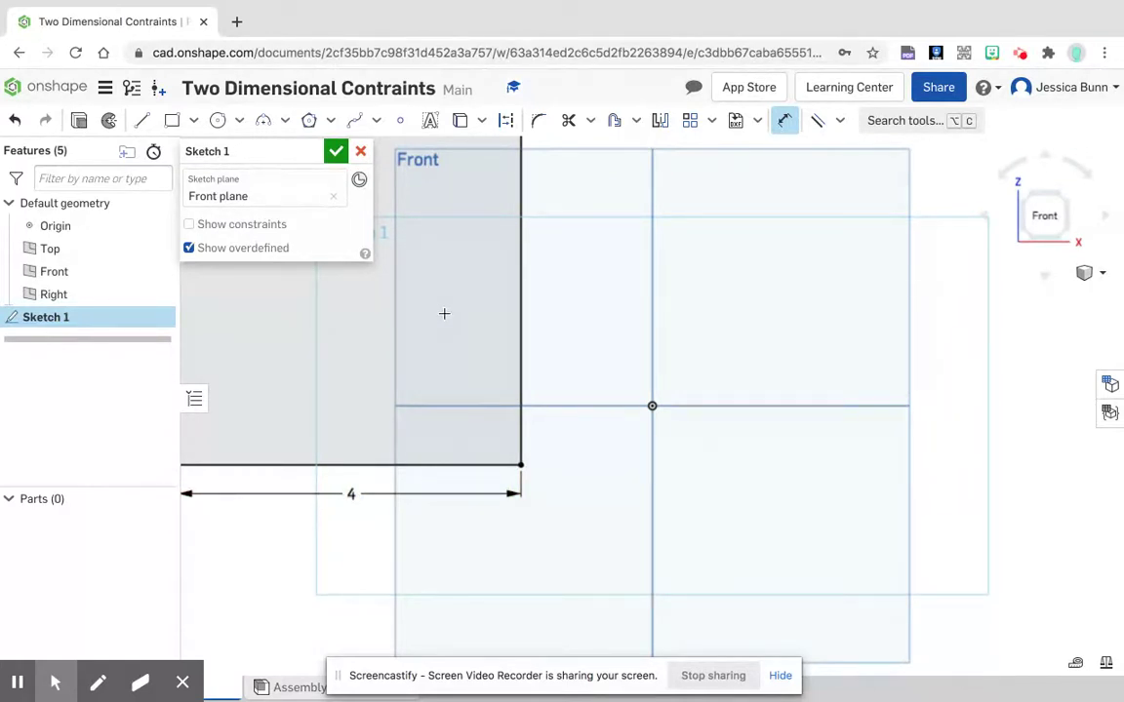
Step: Dimension the rectangle's left line, set its length to 3 in, and leave the Dimension tool
scroll(446, 305, "down", 5)
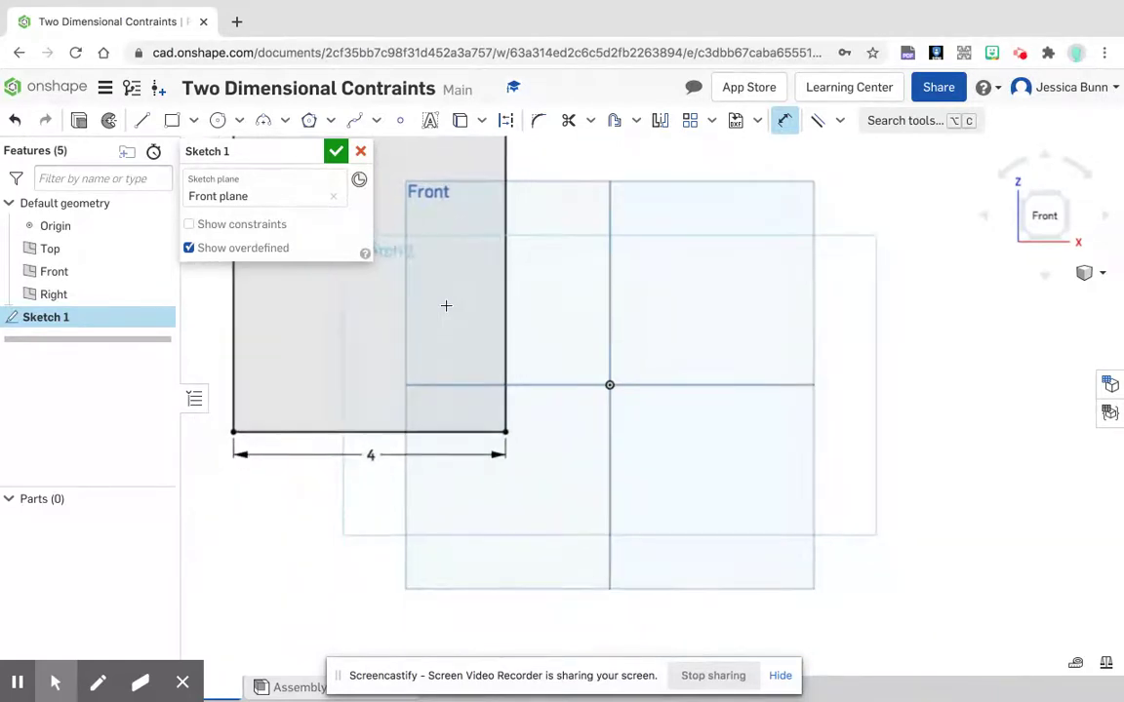
scroll(447, 309, "down", 4)
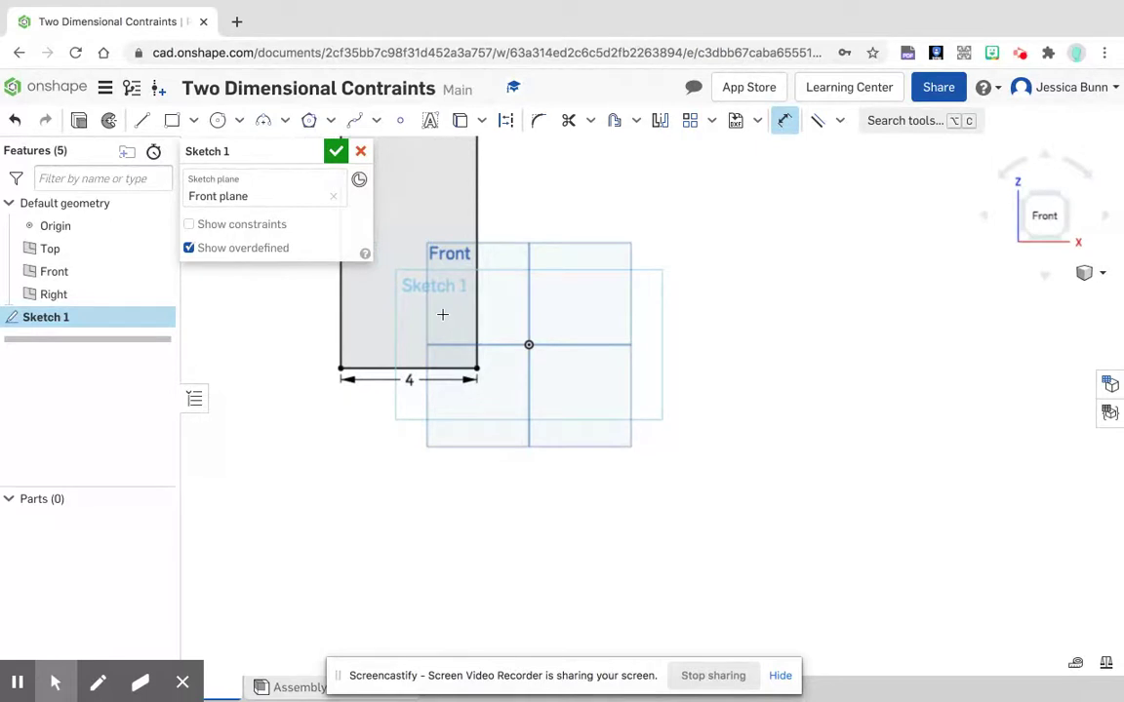
mouse_move(442, 315)
middle_mouse_down()
mouse_move(506, 388)
mouse_move(580, 415)
mouse_move(509, 396)
mouse_move(540, 471)
mouse_move(874, 524)
mouse_move(627, 473)
mouse_move(545, 435)
mouse_move(898, 493)
mouse_move(582, 444)
mouse_move(610, 488)
mouse_move(574, 443)
mouse_move(597, 431)
mouse_move(695, 465)
mouse_move(540, 436)
mouse_move(833, 444)
mouse_move(634, 430)
mouse_move(707, 437)
middle_mouse_up()
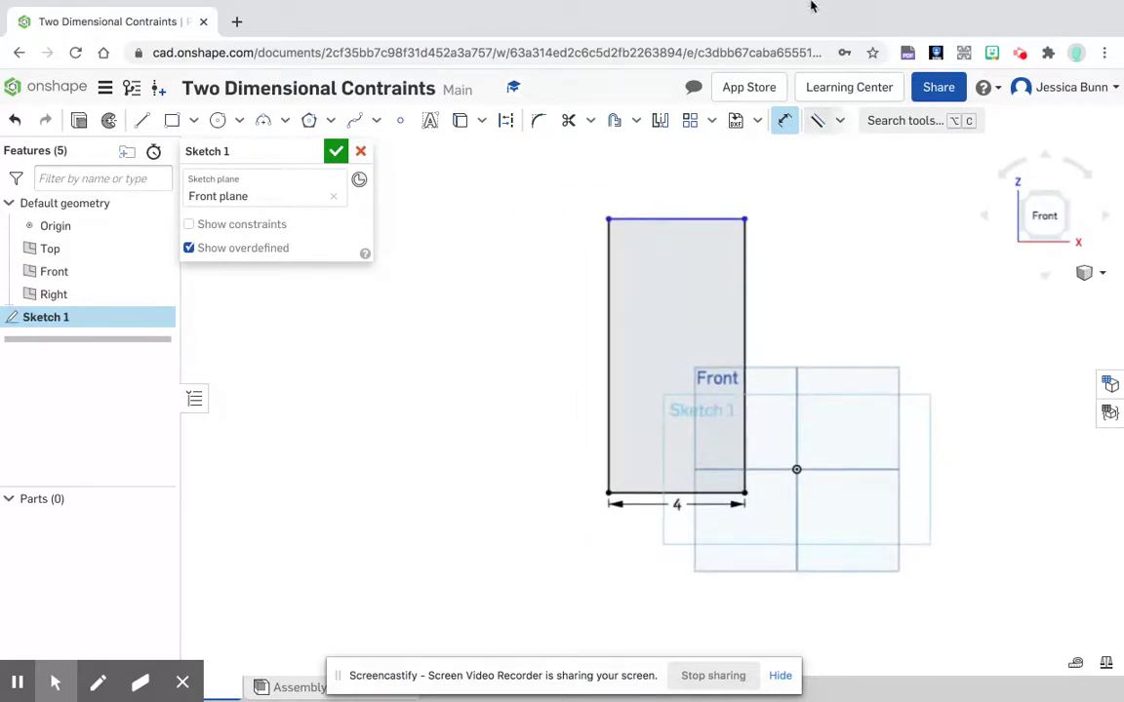
left_click(606, 341)
left_click(576, 347)
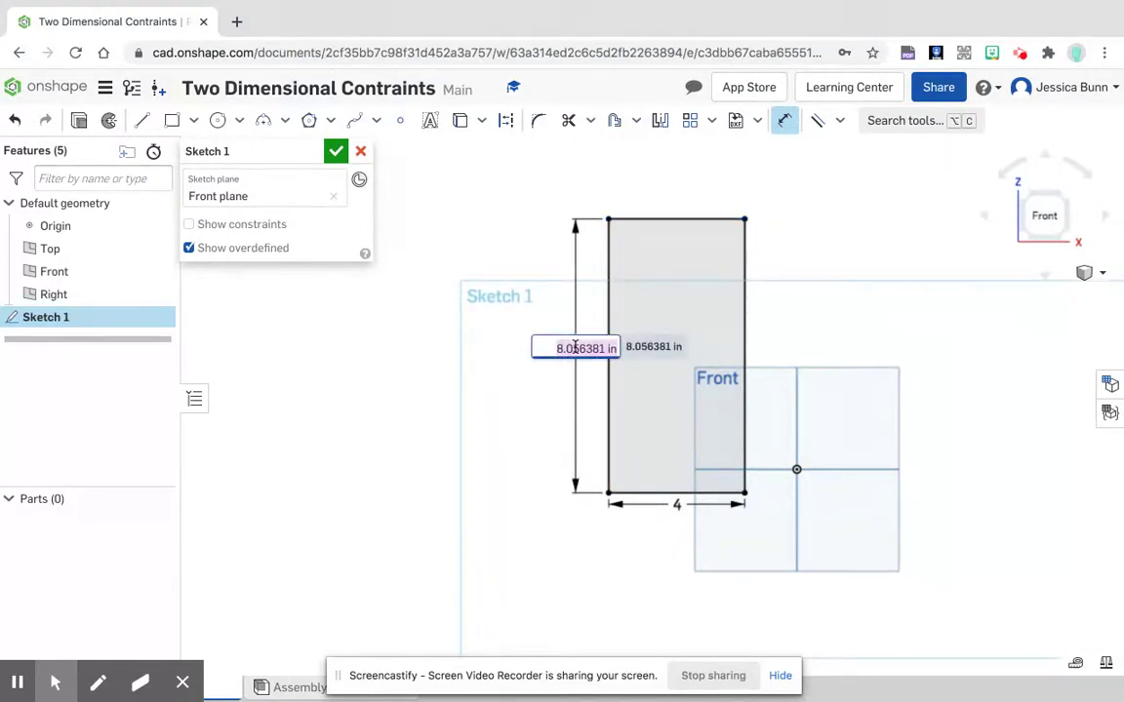
type("3")
key("Return")
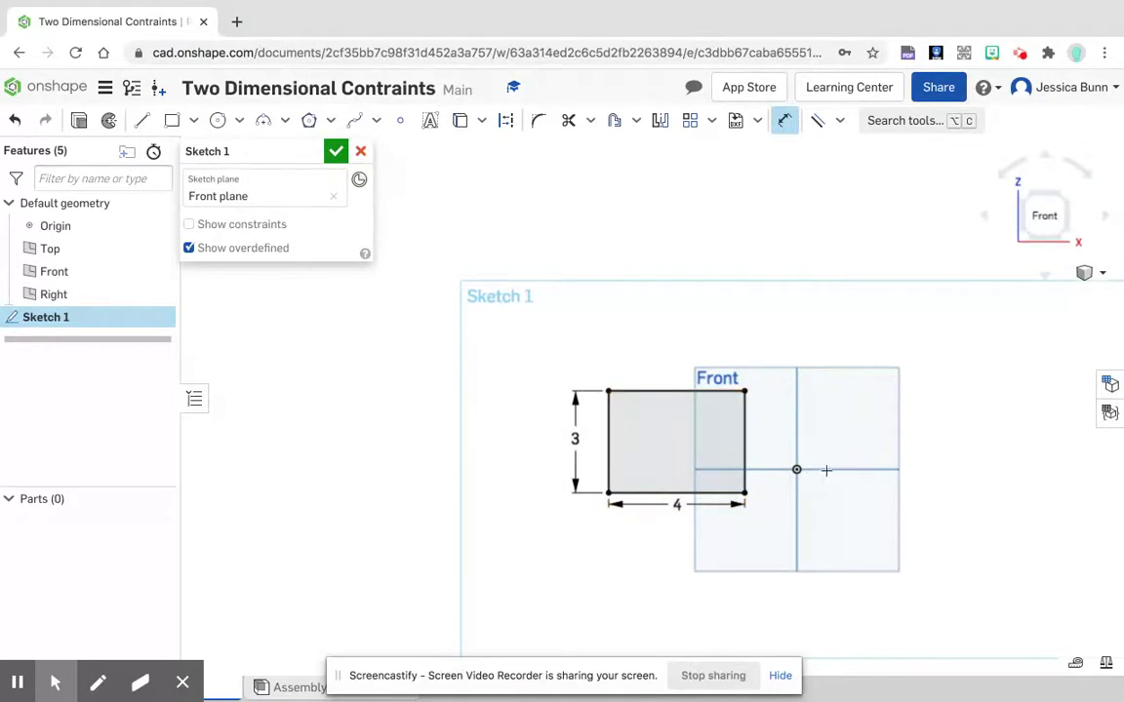
right_click(641, 239)
left_click(668, 253)
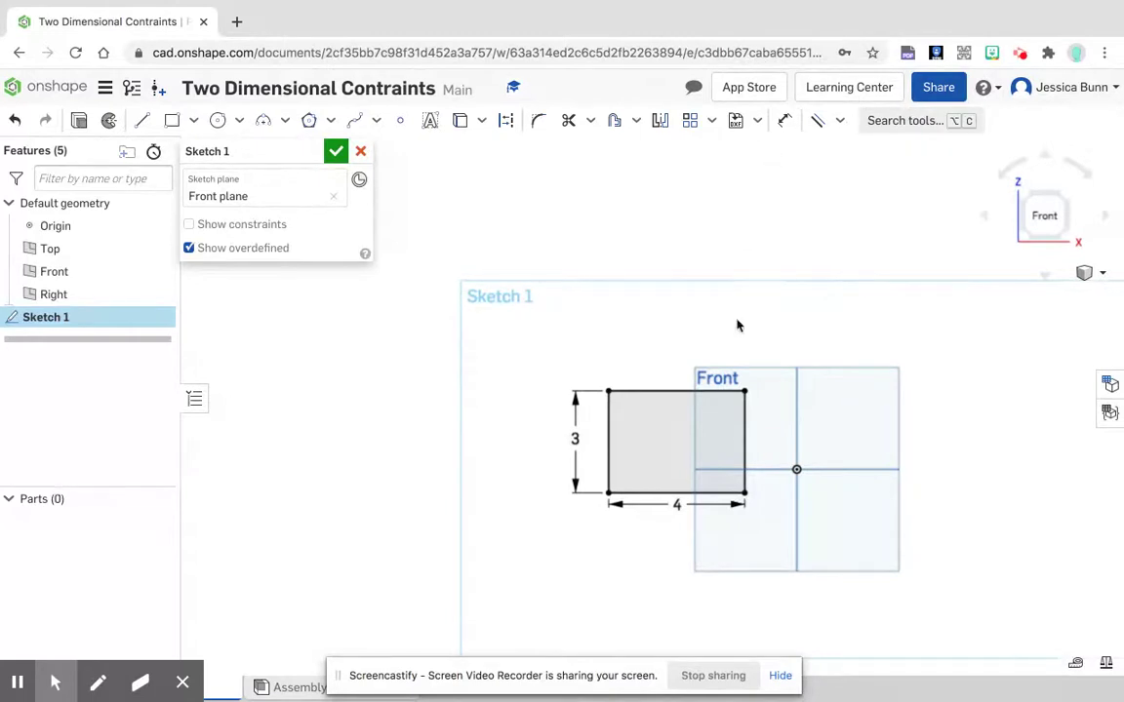
Step: Sketch two separate slanted lines above the rectangle, an upper-left one about 3.2 in long and an upper-right one about 2.95 in long
left_click(624, 439)
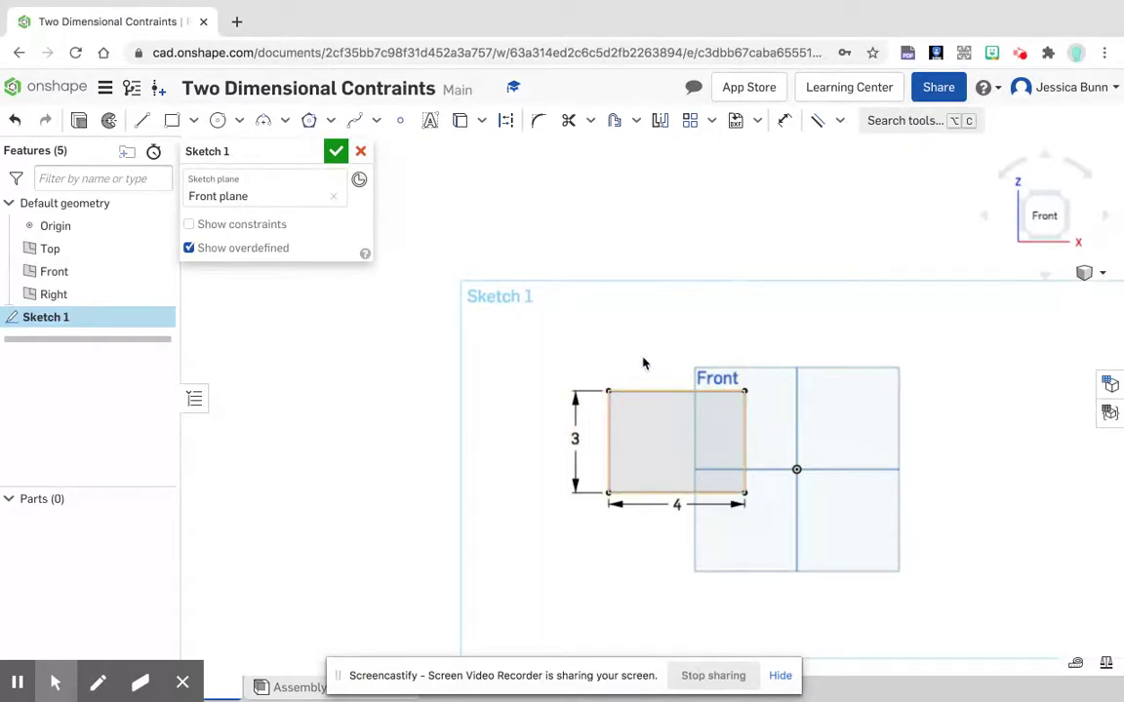
middle_click_drag(825, 308, 685, 413)
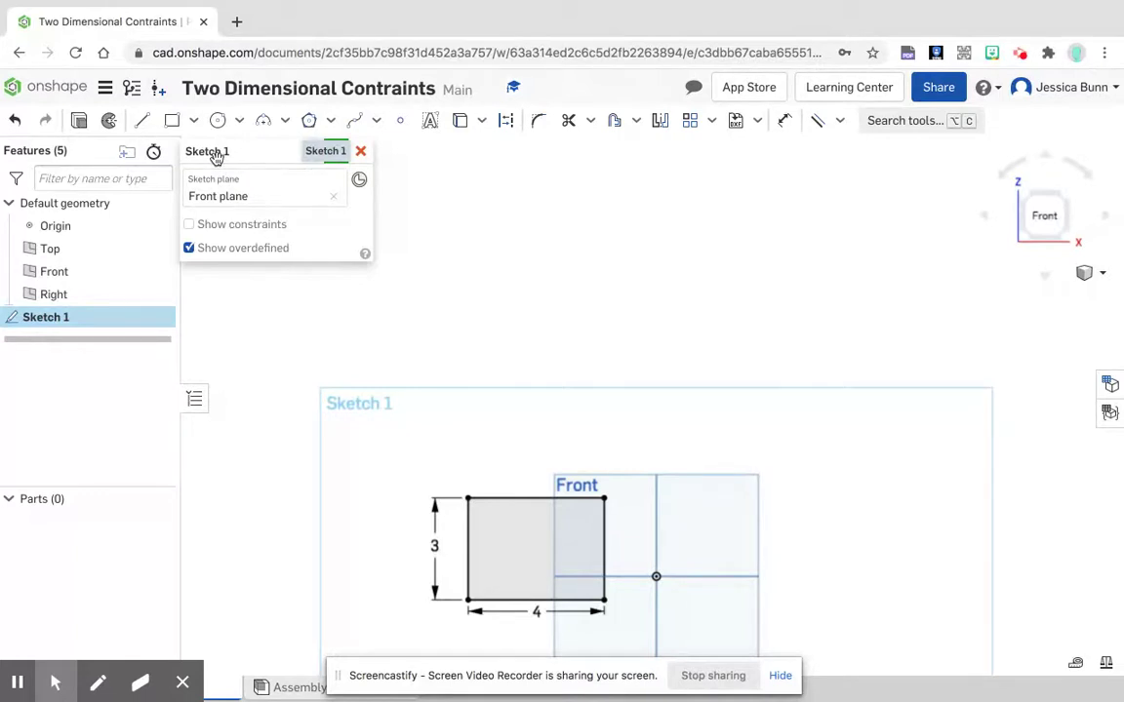
left_click(141, 120)
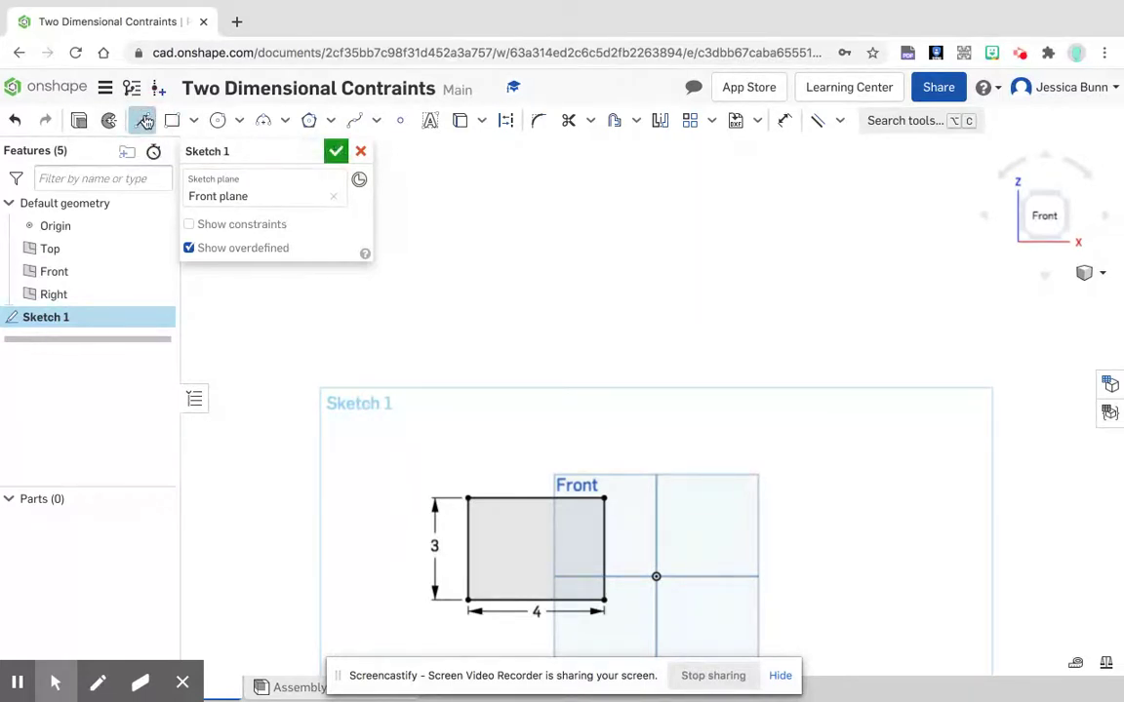
left_click(674, 302)
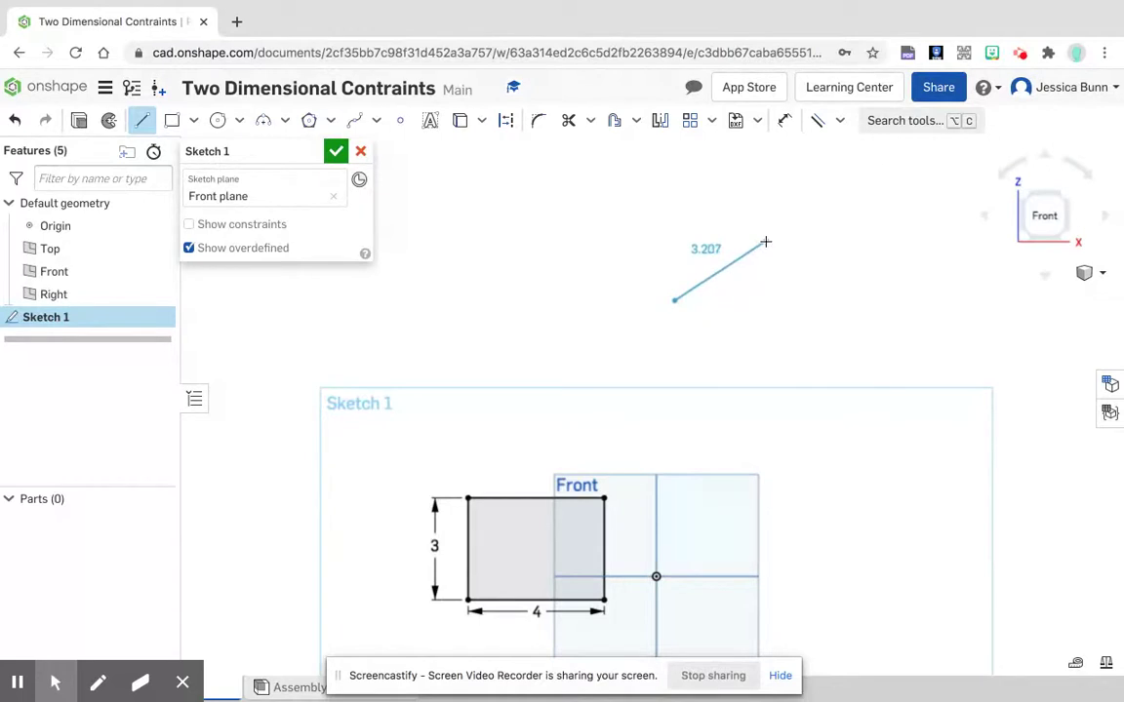
left_click(766, 241)
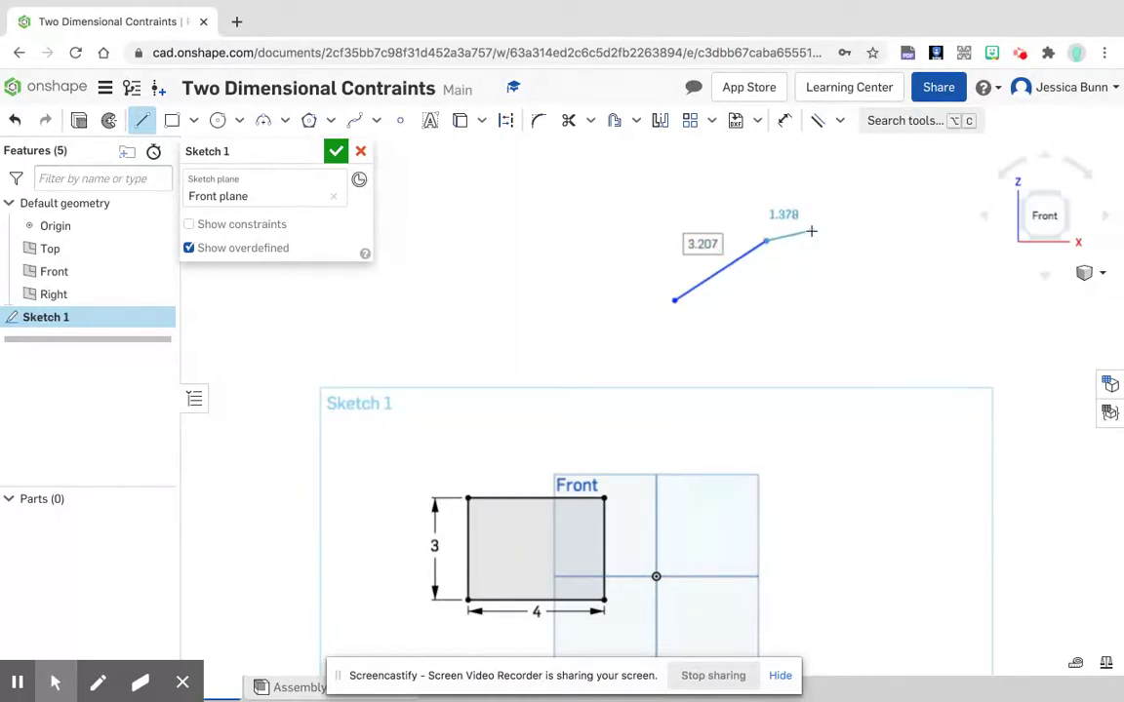
key("Escape")
key("l")
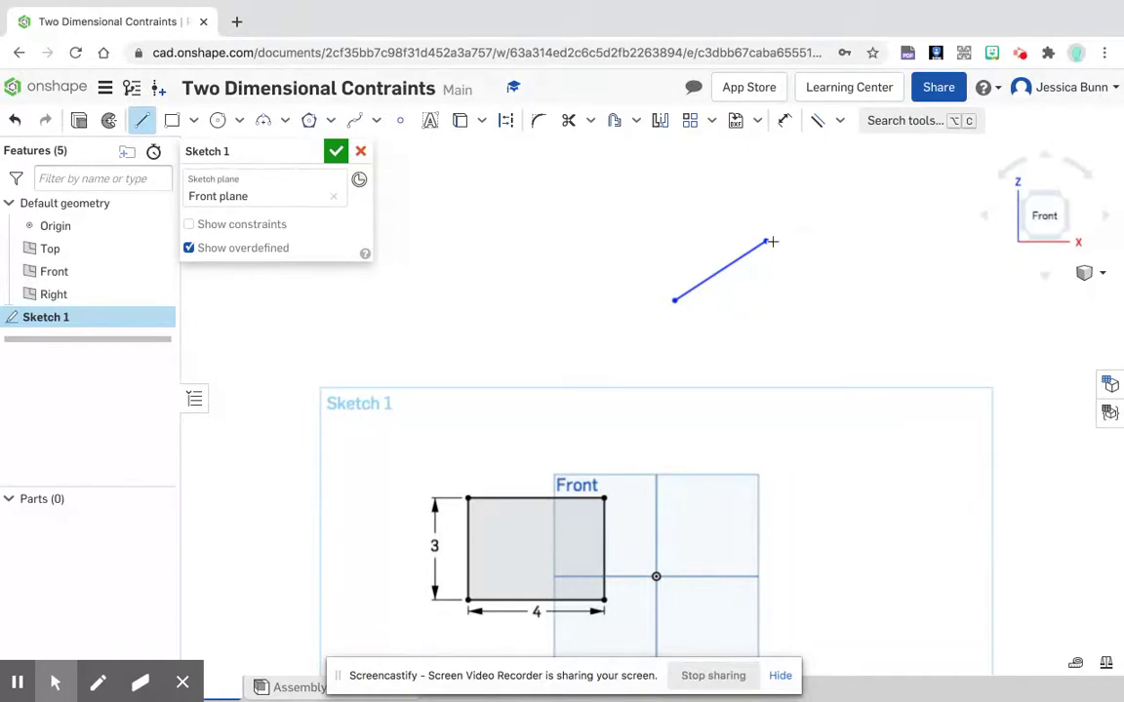
left_click(834, 239)
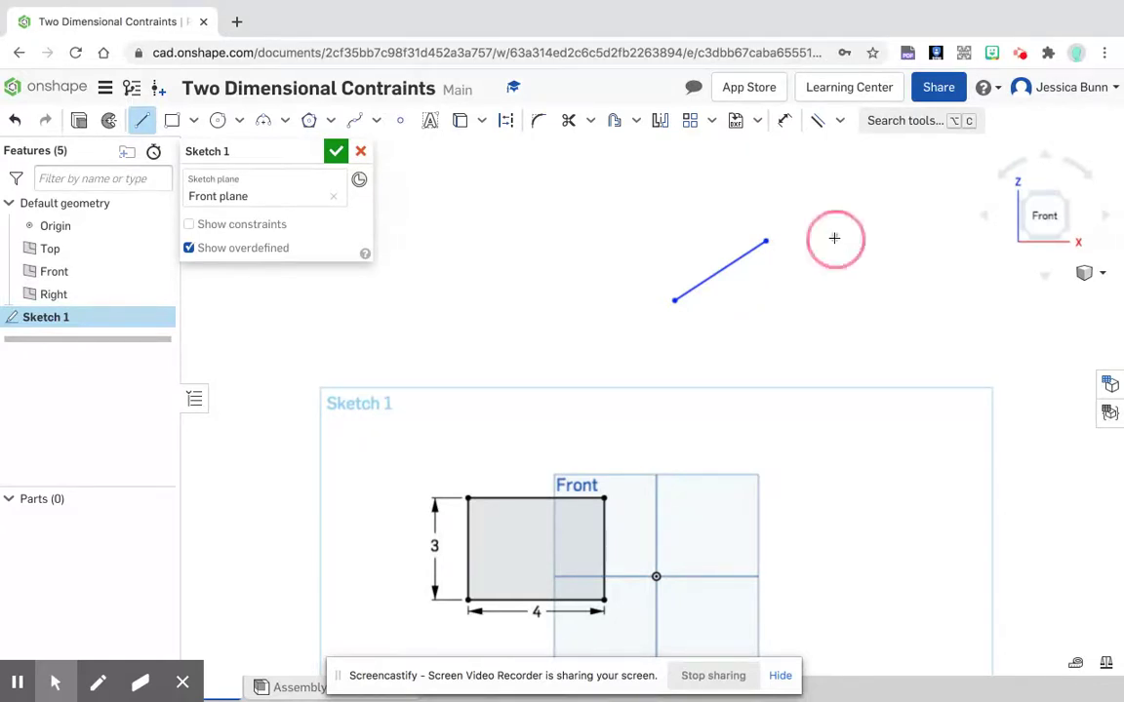
left_click(916, 294)
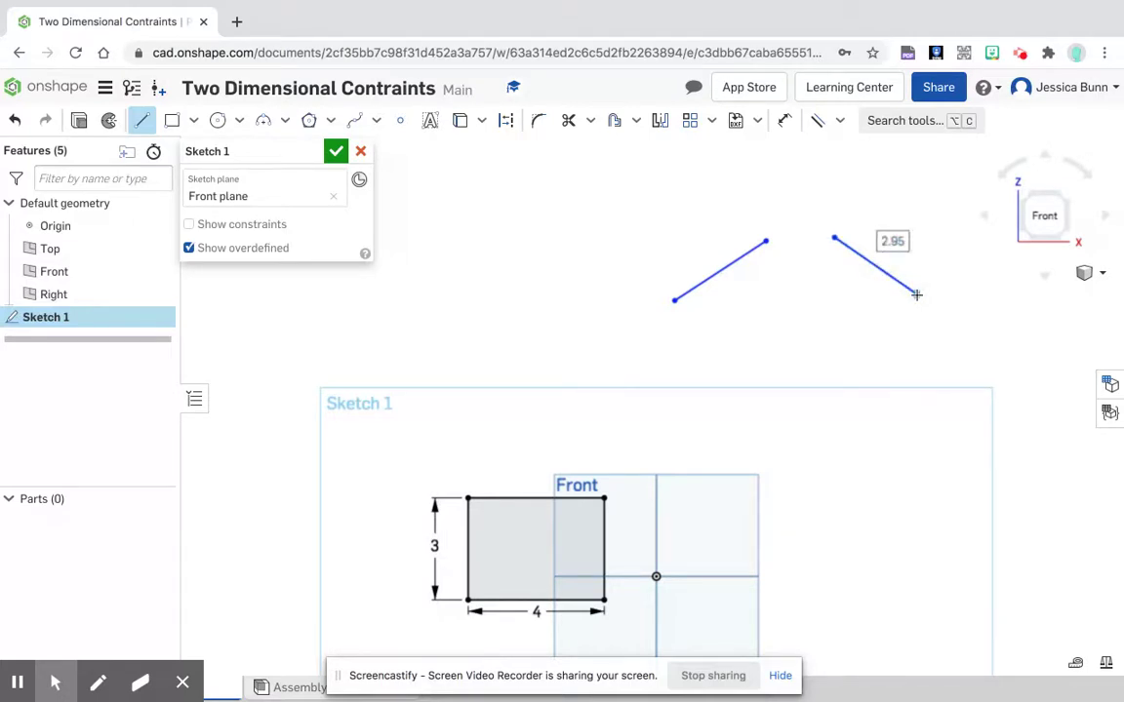
key("Escape")
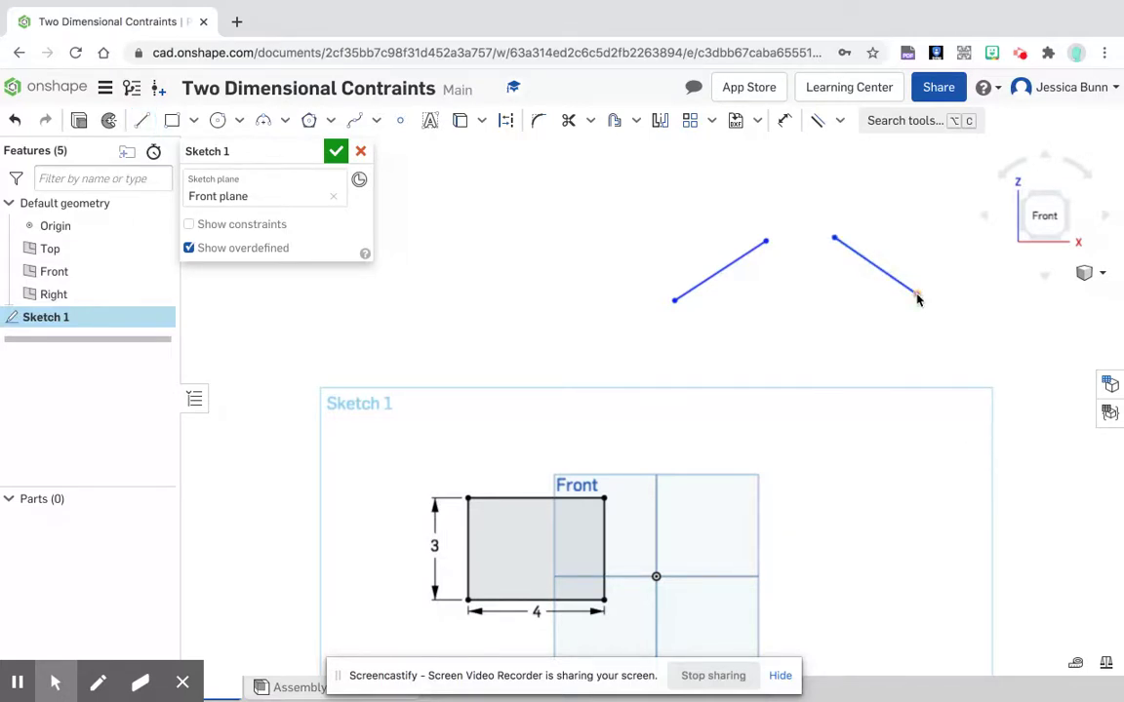
Step: Sketch two separate slanted lines below the first pair, about 3.1 in long on the lower right and about 2.9 in on the lower left
key("l")
left_click(925, 352)
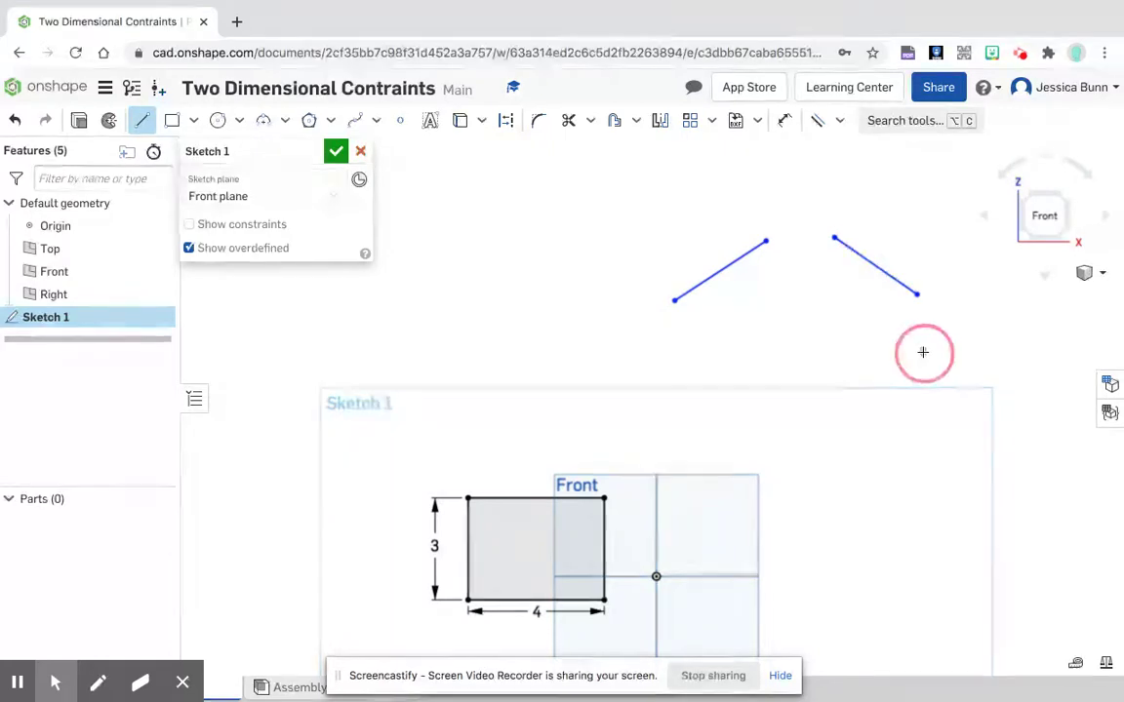
left_click(840, 418)
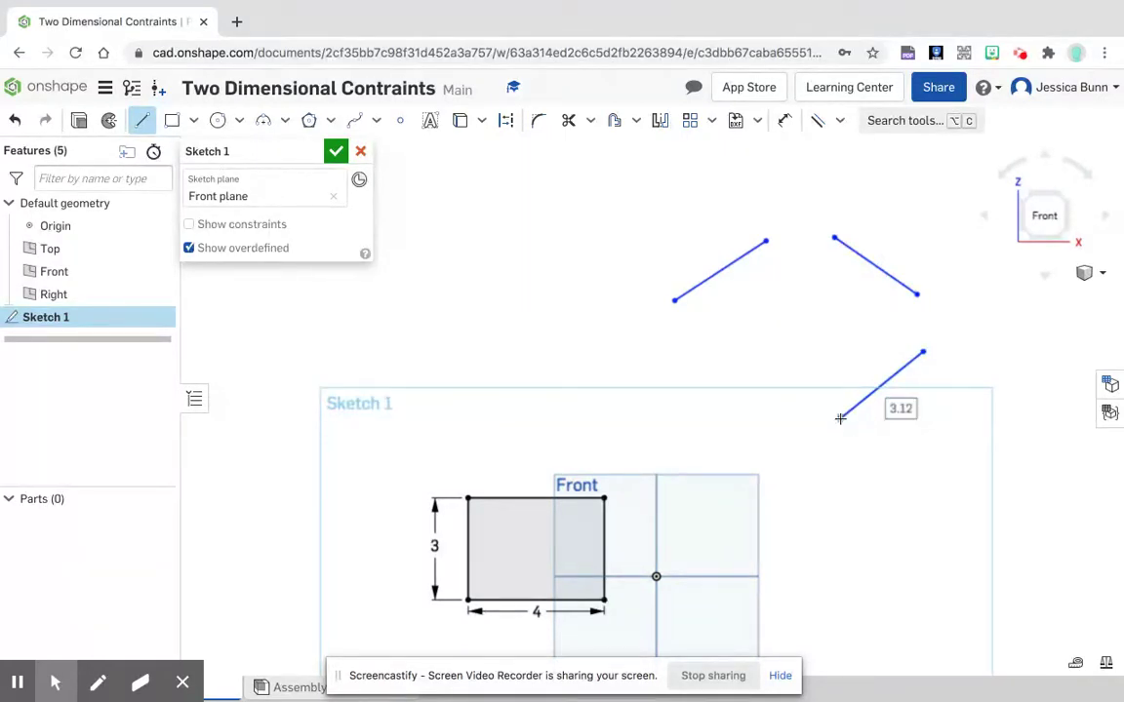
key("Escape")
key("l")
left_click(760, 418)
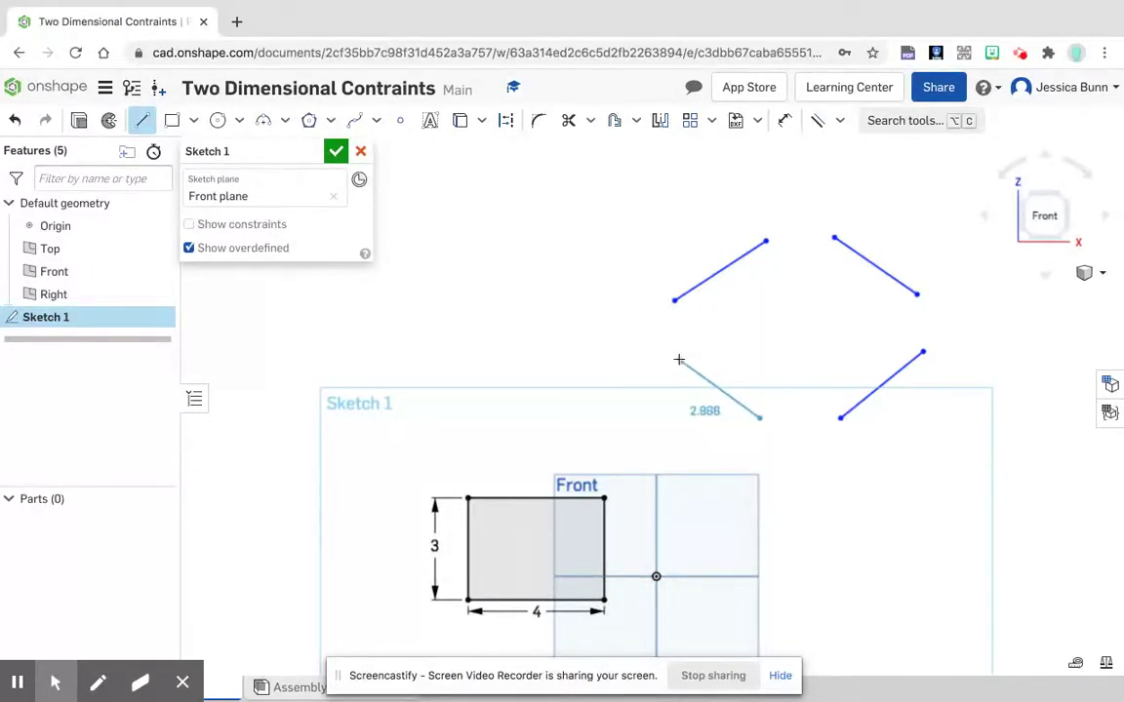
left_click(678, 358)
key("Escape")
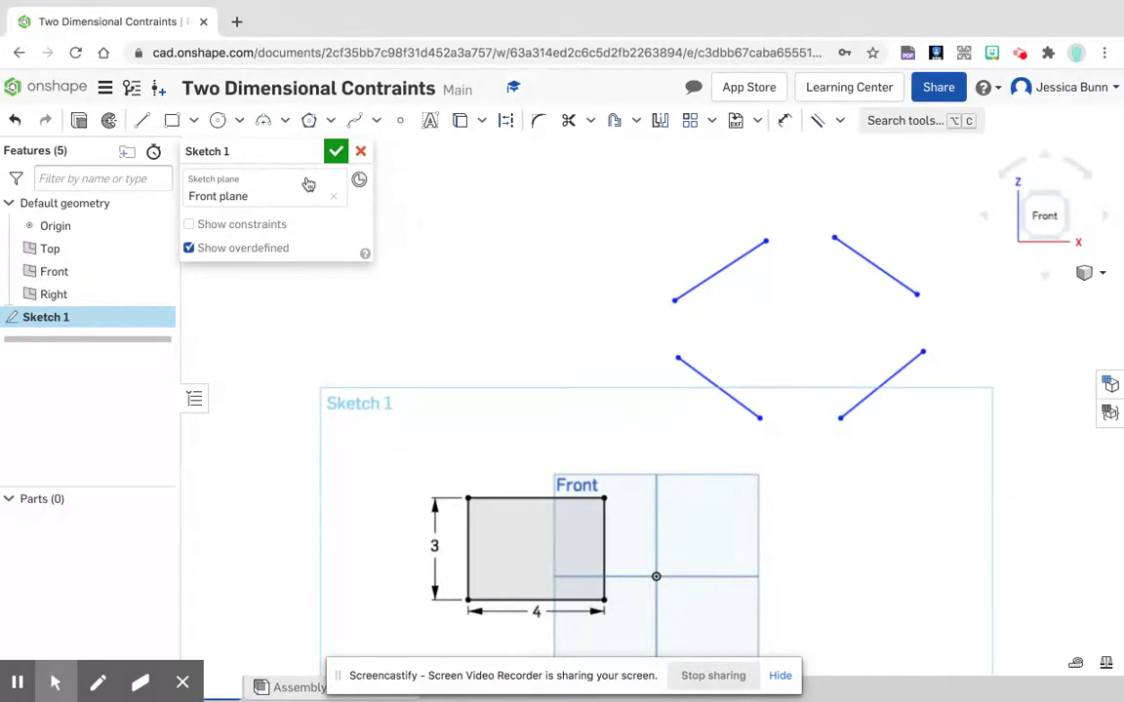
Step: Bridge the top and right gaps between the slanted lines with 3 point arcs of about 1.65 in and 1.1 in radius
left_click(263, 122)
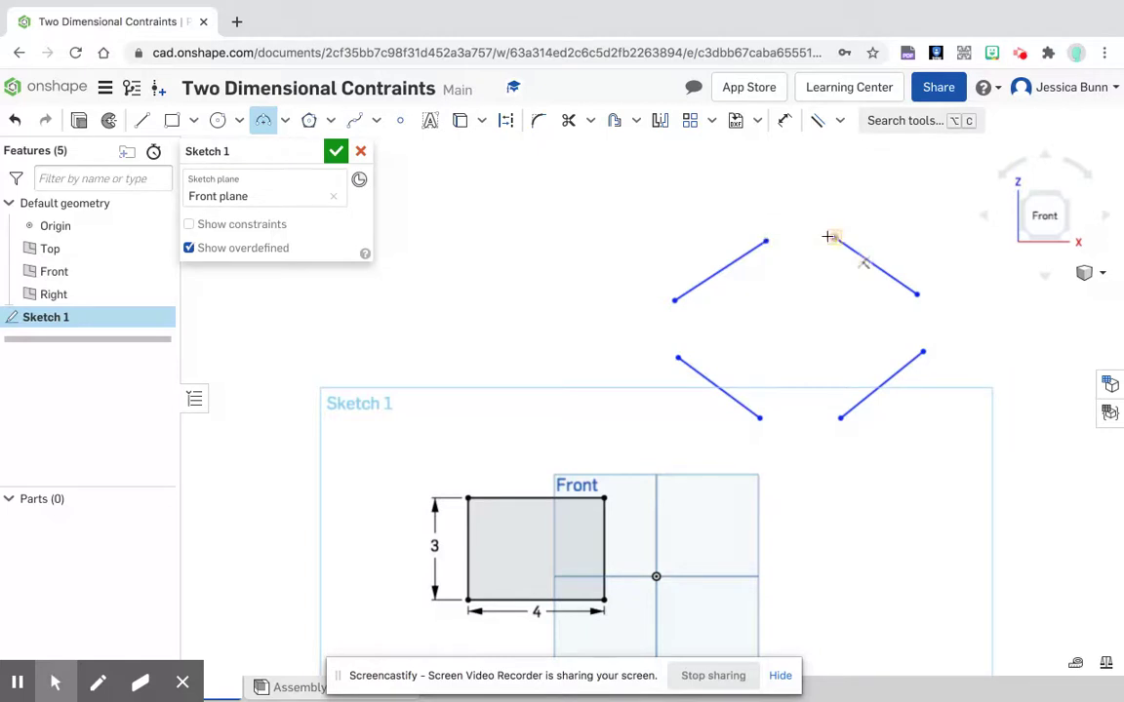
left_click(766, 239)
left_click(834, 237)
left_click(808, 228)
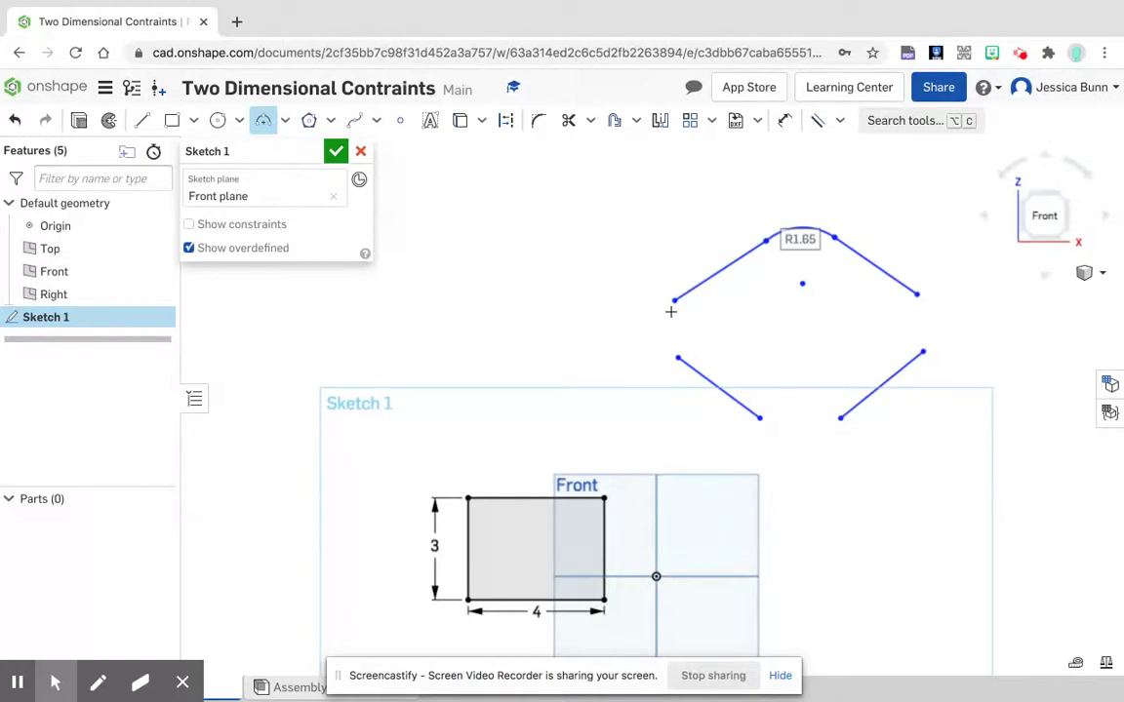
left_click(917, 293)
left_click(922, 349)
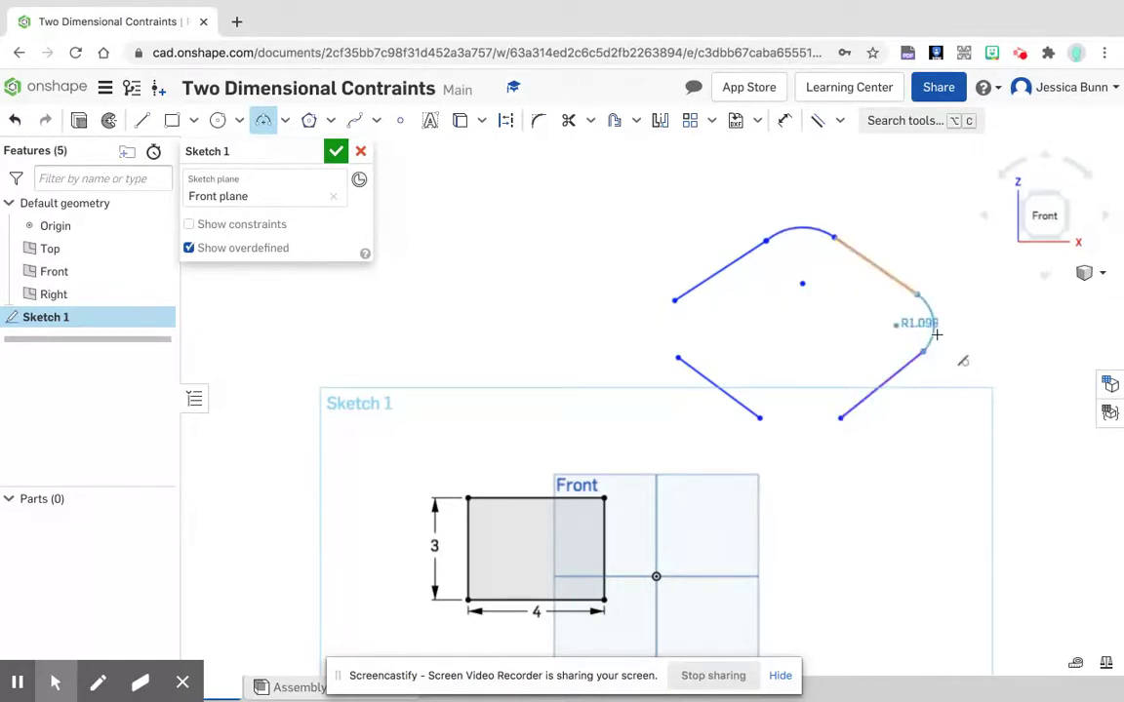
Step: Close the outline's bottom and left gaps with 3 point arcs of about 2 in and 1.1 in radius
left_click(840, 418)
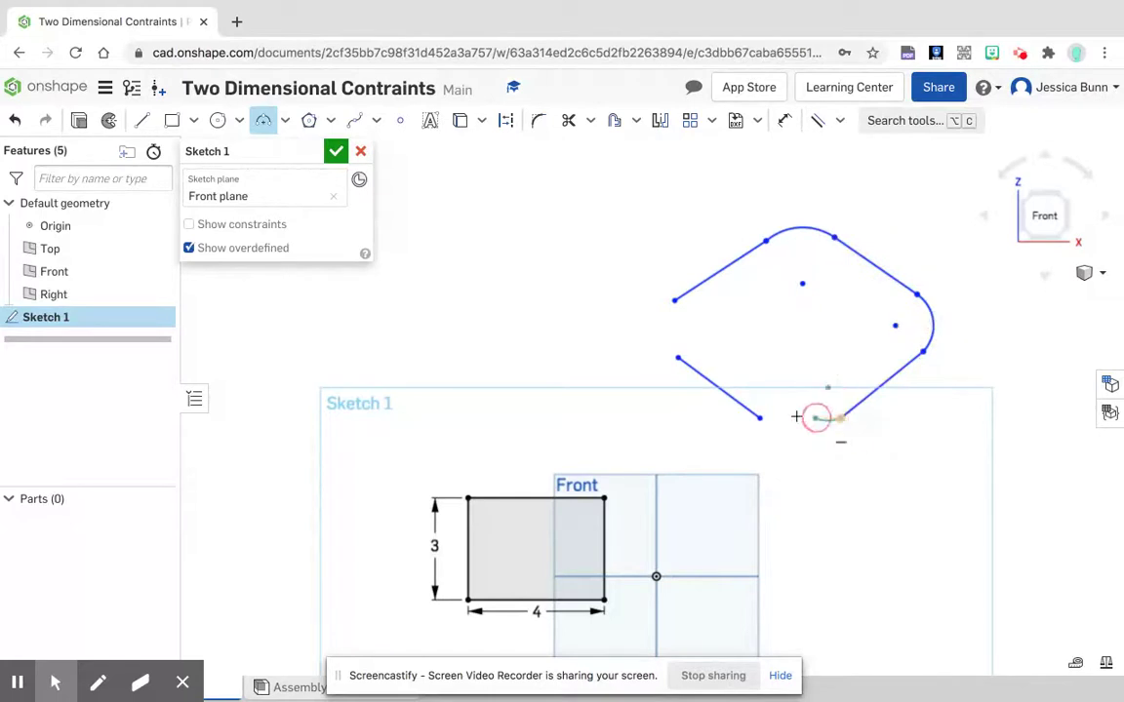
left_click(760, 417)
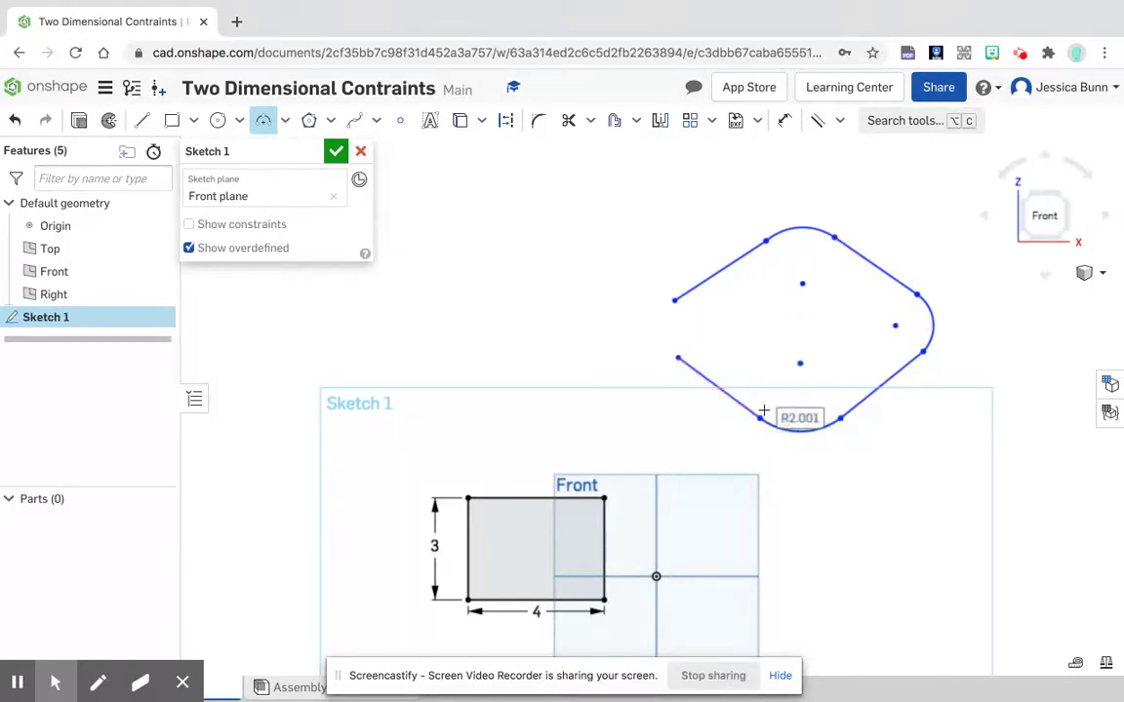
left_click(678, 357)
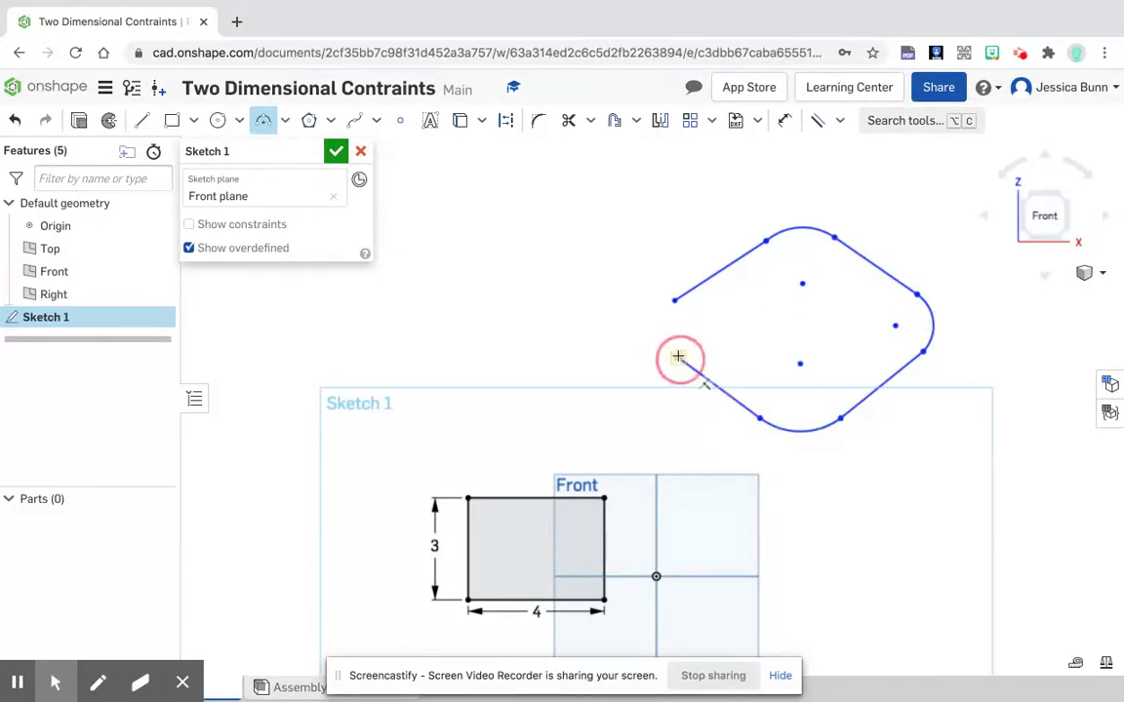
left_click(674, 300)
left_click(663, 324)
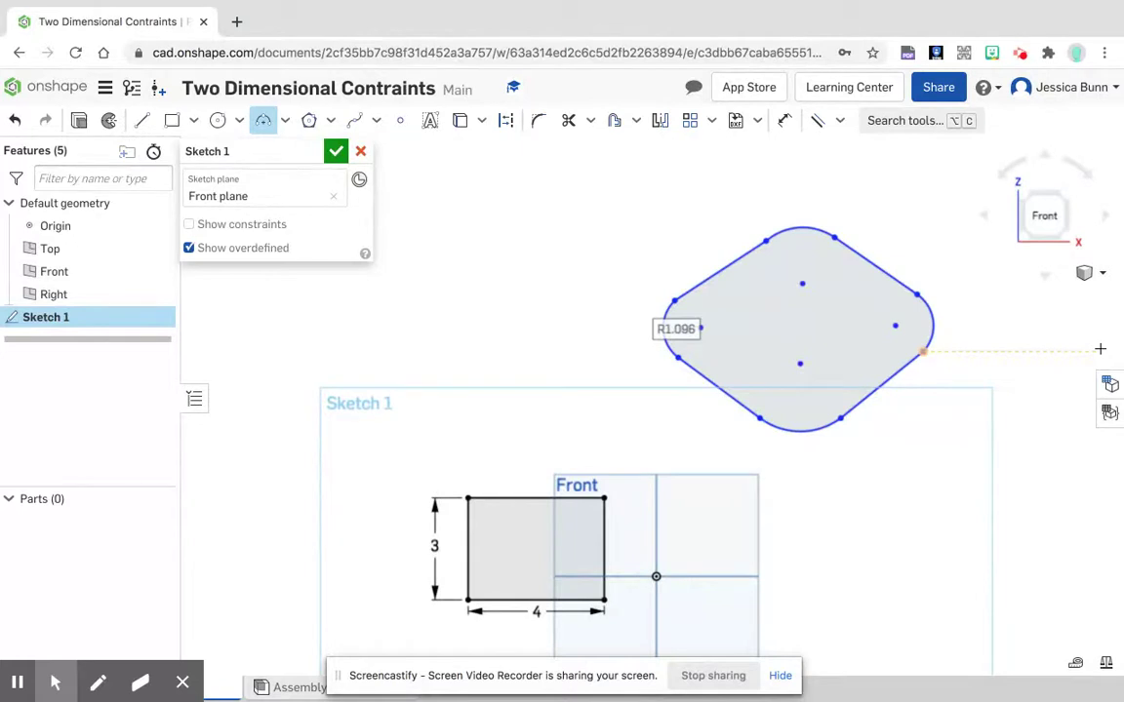
Step: Apply a Fix constraint to the centre point of the outline's left arc
left_click(842, 123)
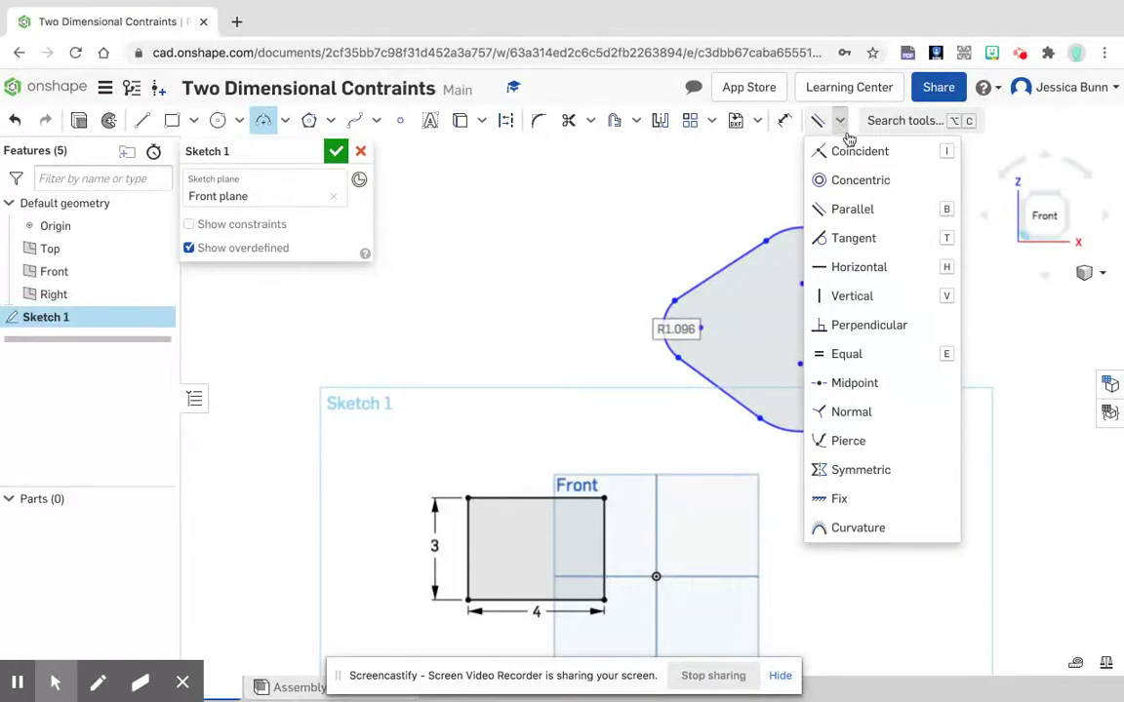
left_click(855, 502)
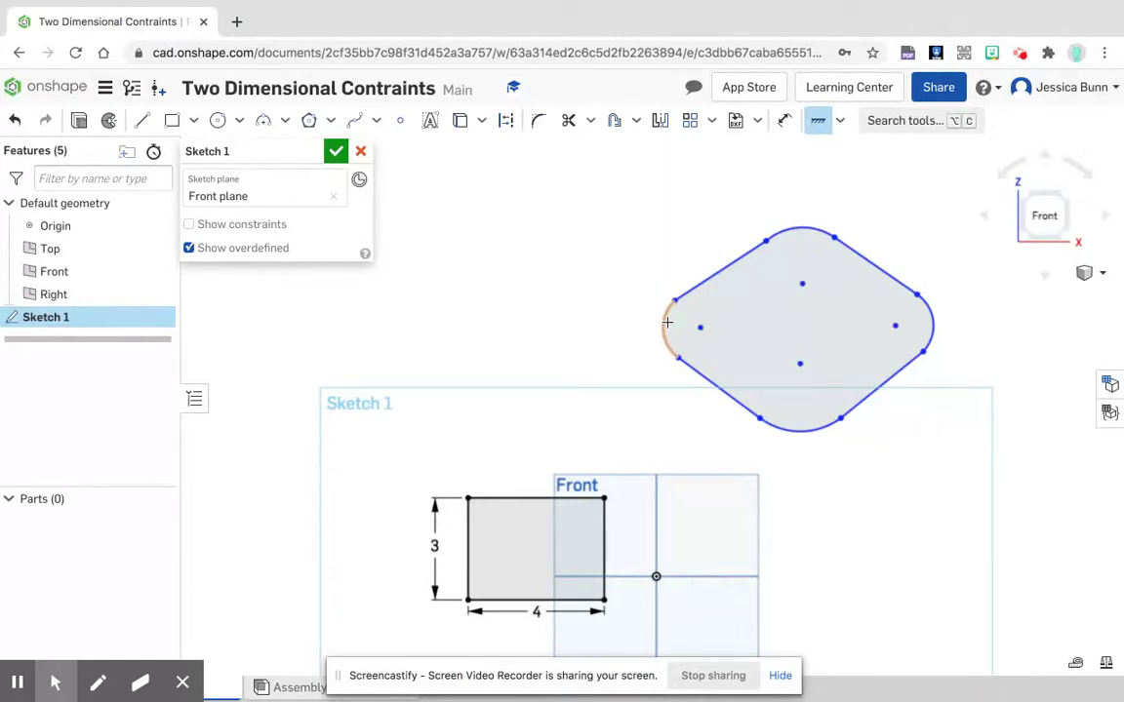
left_click(697, 327)
Step: Apply Tangent constraints between the outline's upper-left line and top arc, and between its upper-right line and right arc
left_click(840, 120)
left_click(857, 239)
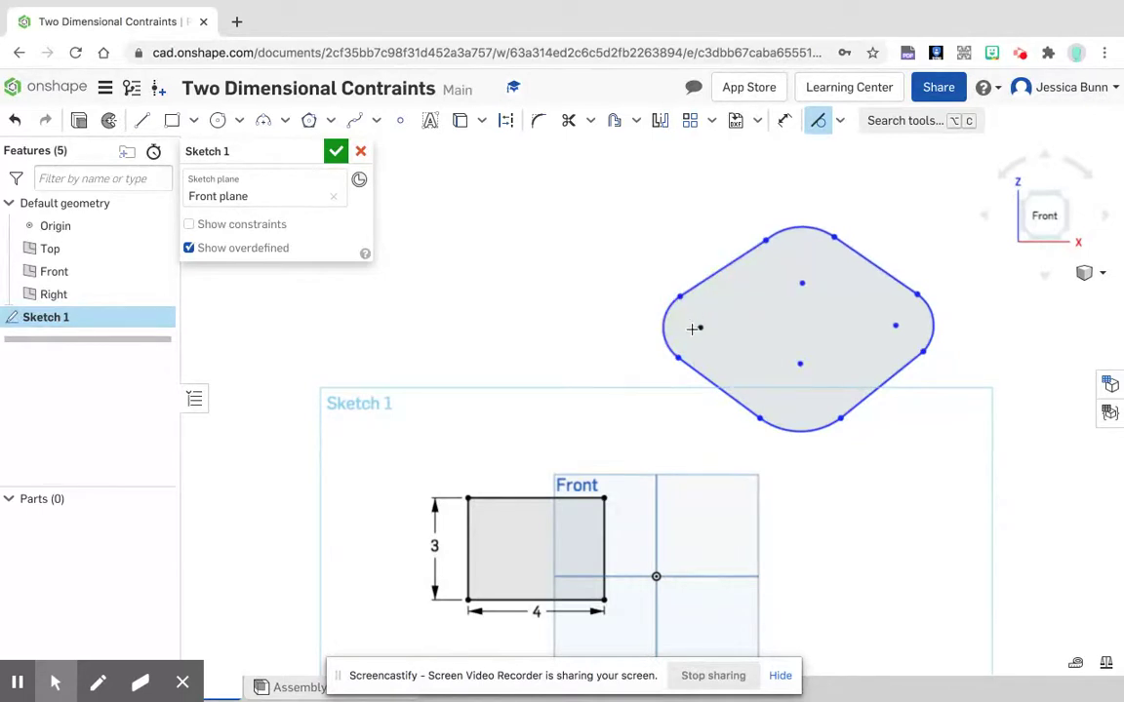
left_click(716, 272)
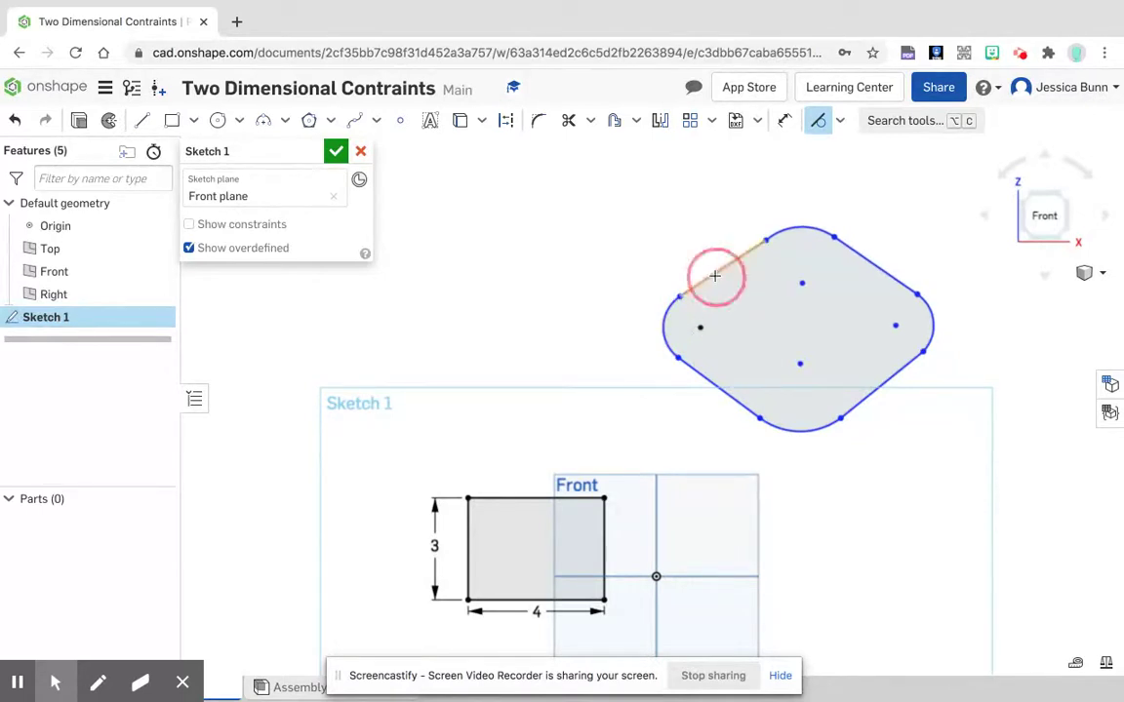
left_click(816, 233)
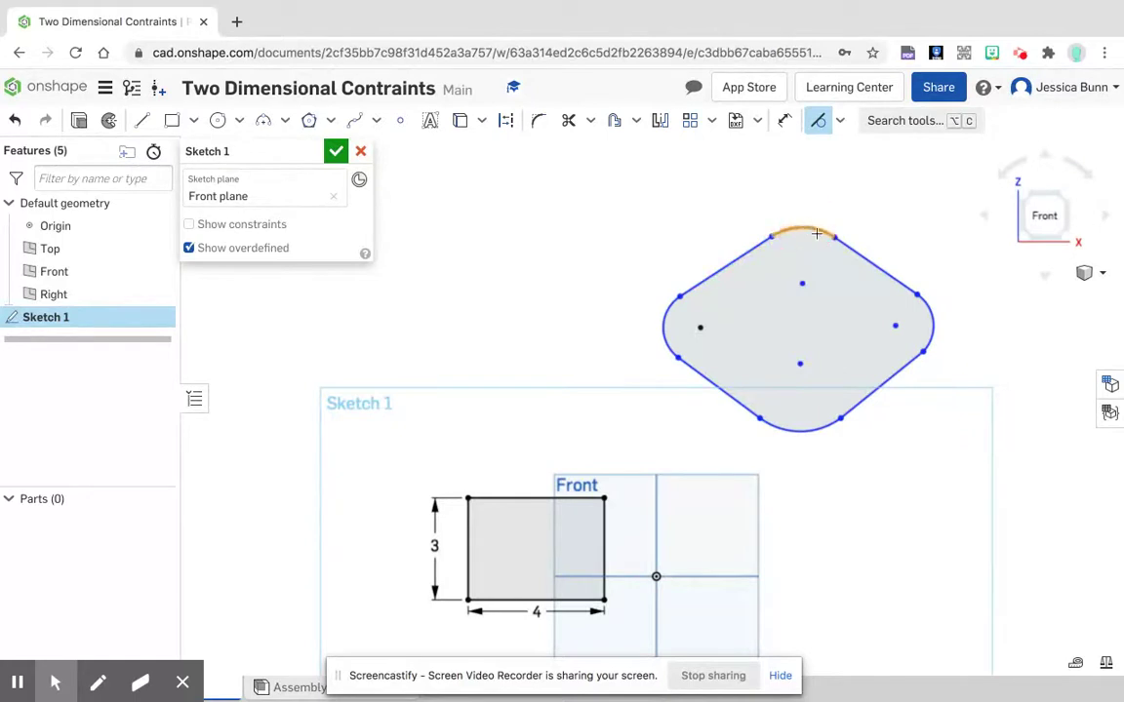
left_click(909, 290)
left_click(926, 327)
Step: Make the right arc tangent to the lower-right line, the bottom arc to the lower-left line, and the left arc to the upper-left line
left_click(927, 327)
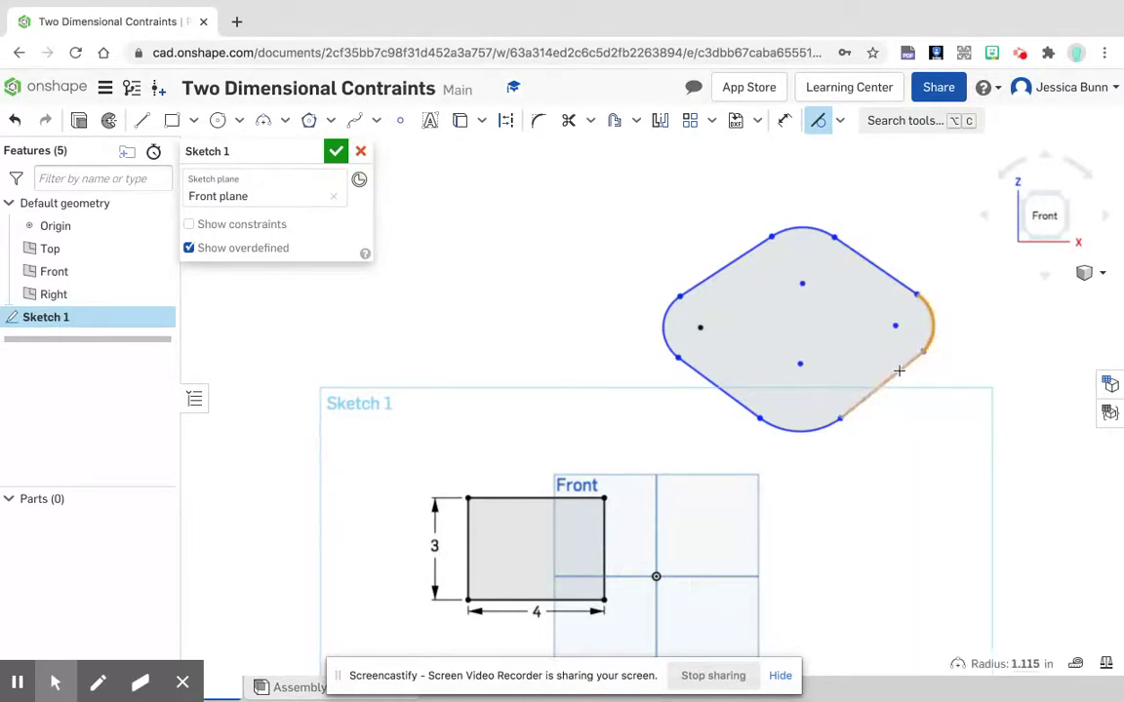
left_click(898, 372)
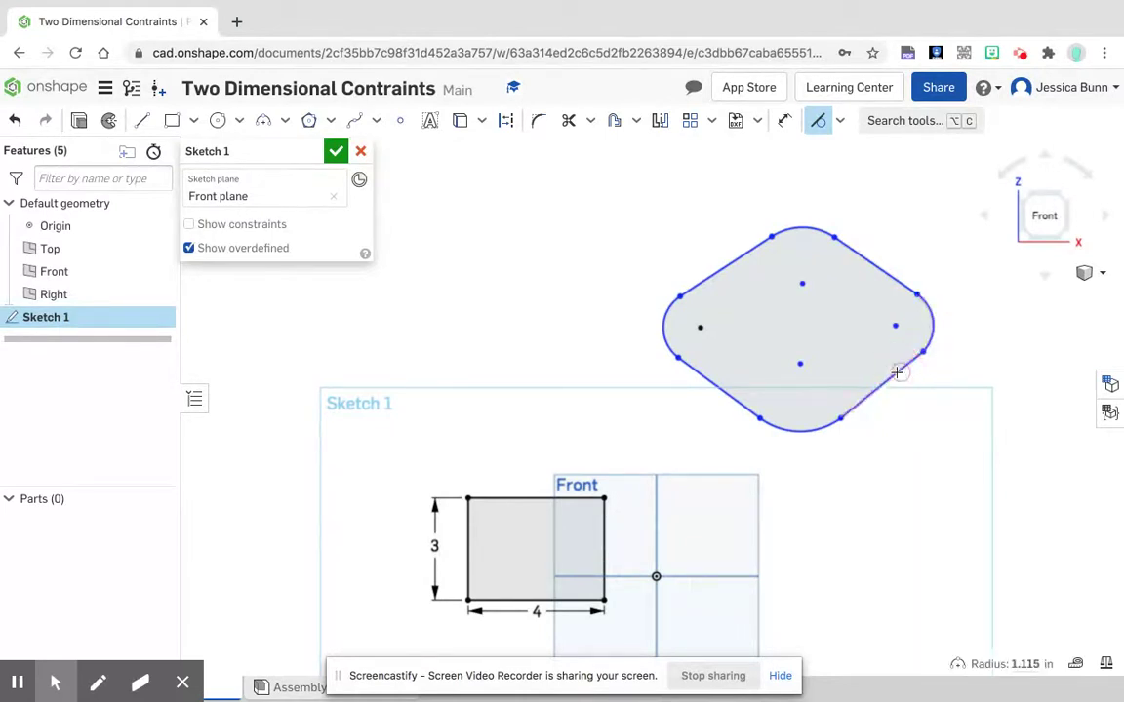
left_click(802, 430)
left_click(703, 375)
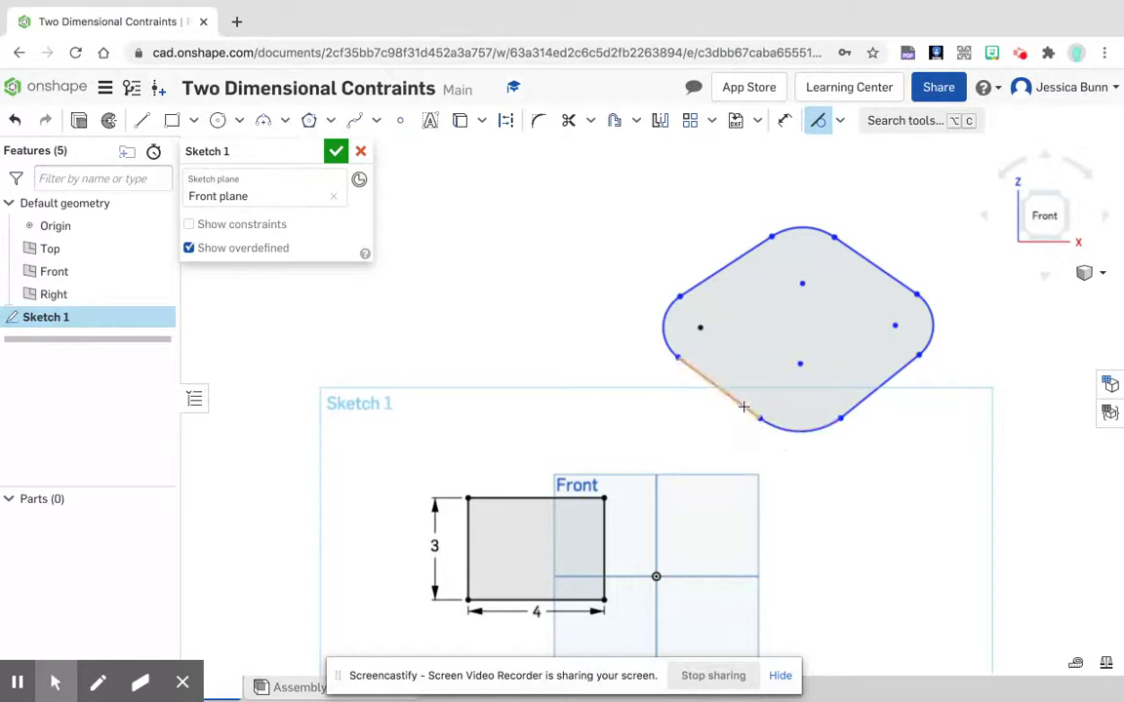
left_click(666, 337)
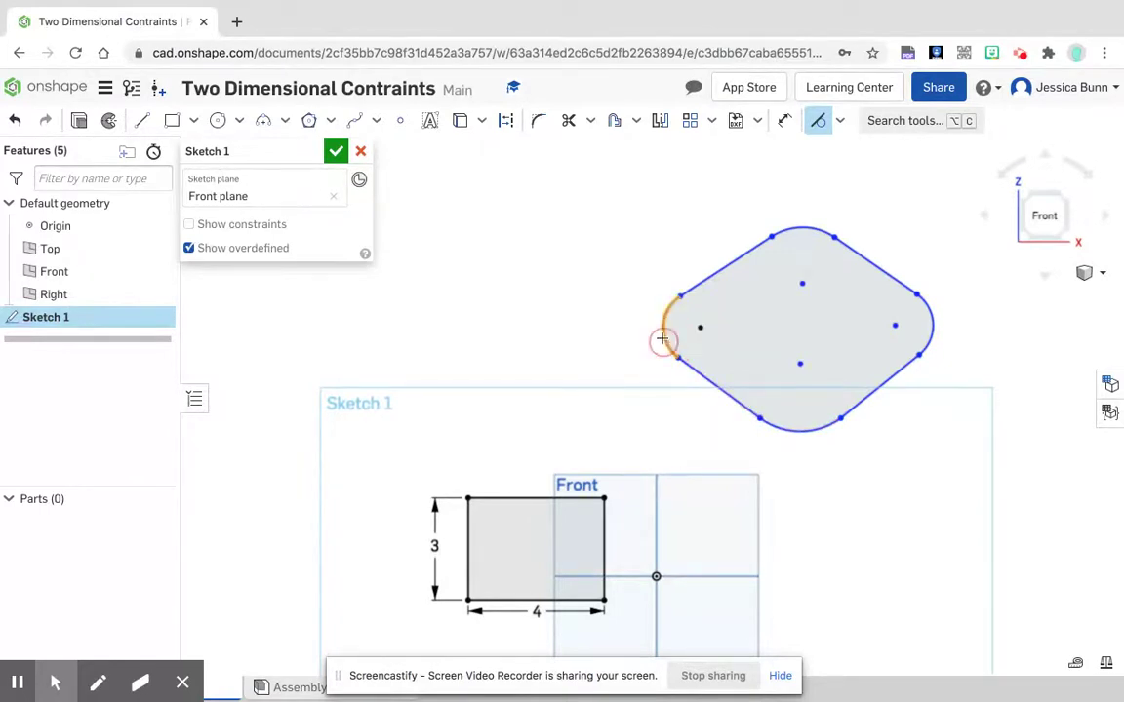
left_click(694, 288)
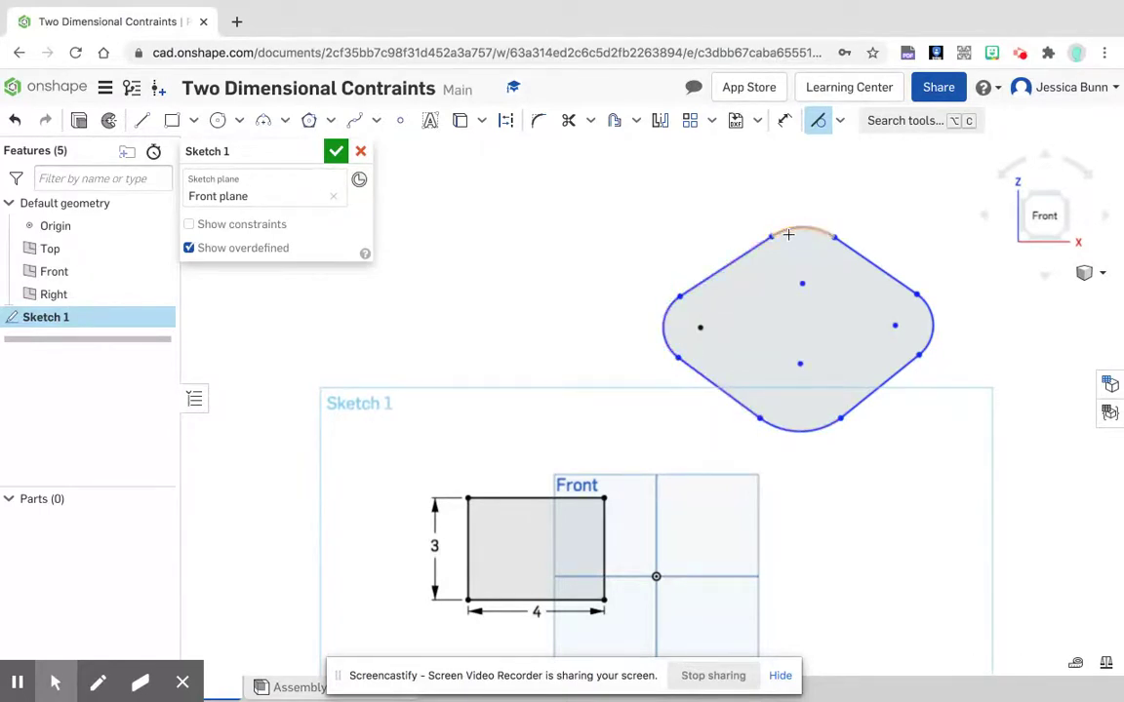
Step: Apply a Horizontal constraint between the centre points of the outline's left and right arcs
left_click(699, 327)
left_click(839, 120)
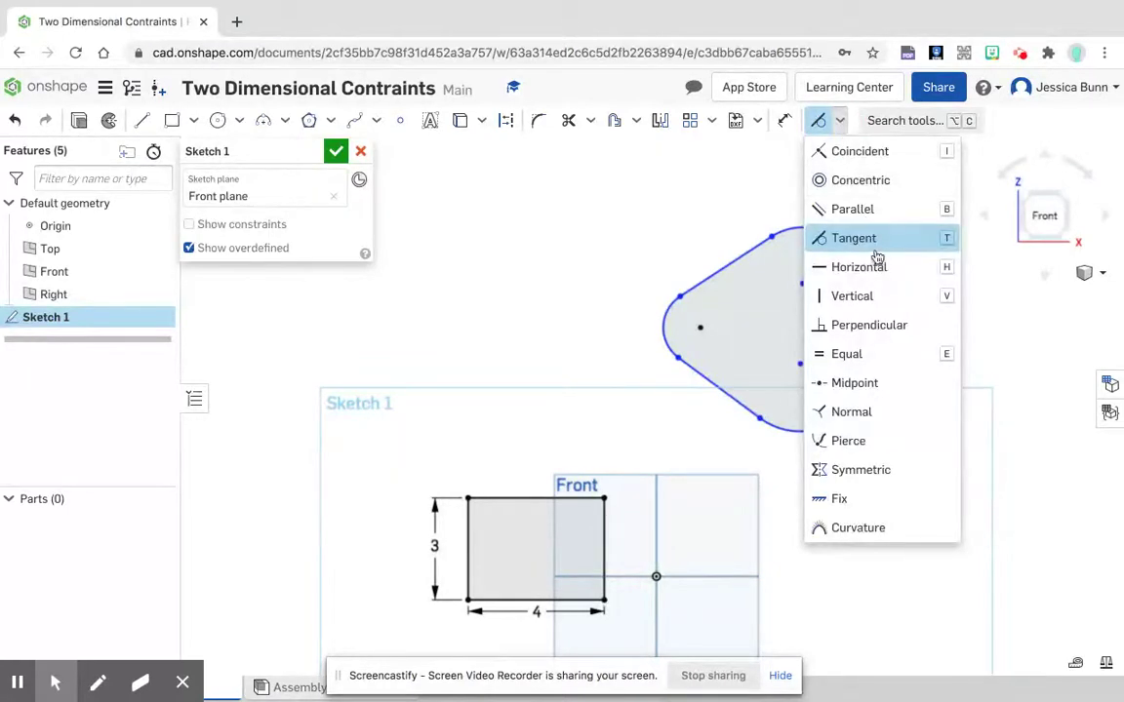
left_click(879, 264)
left_click(702, 329)
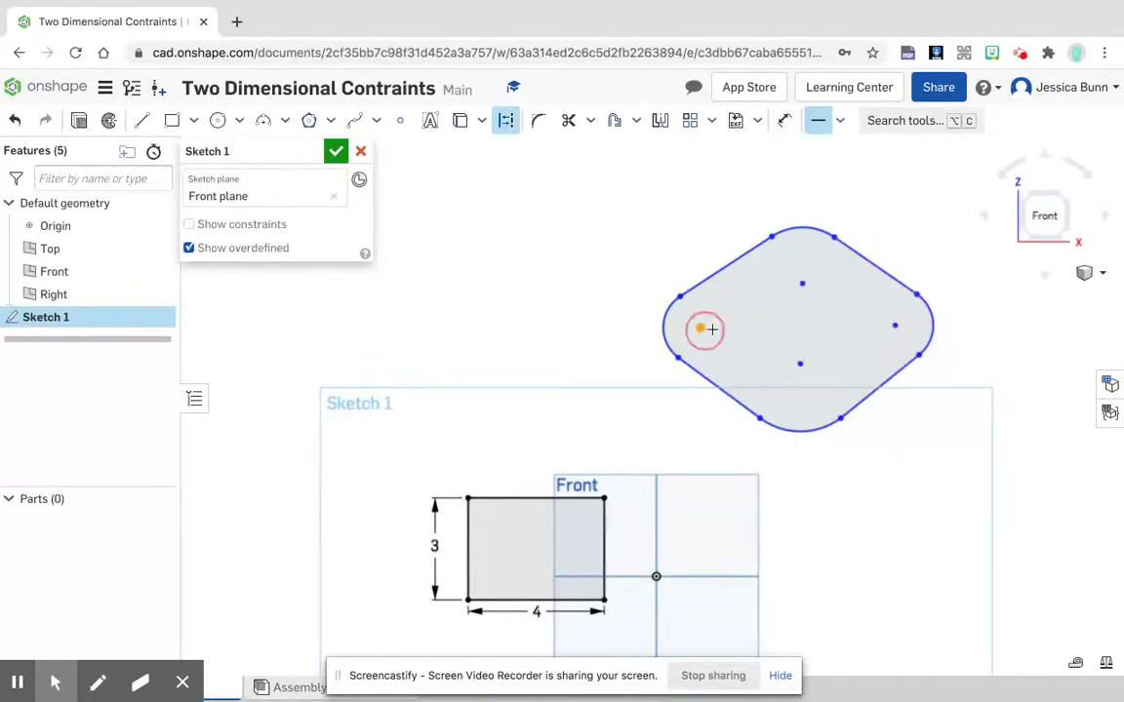
left_click(895, 327)
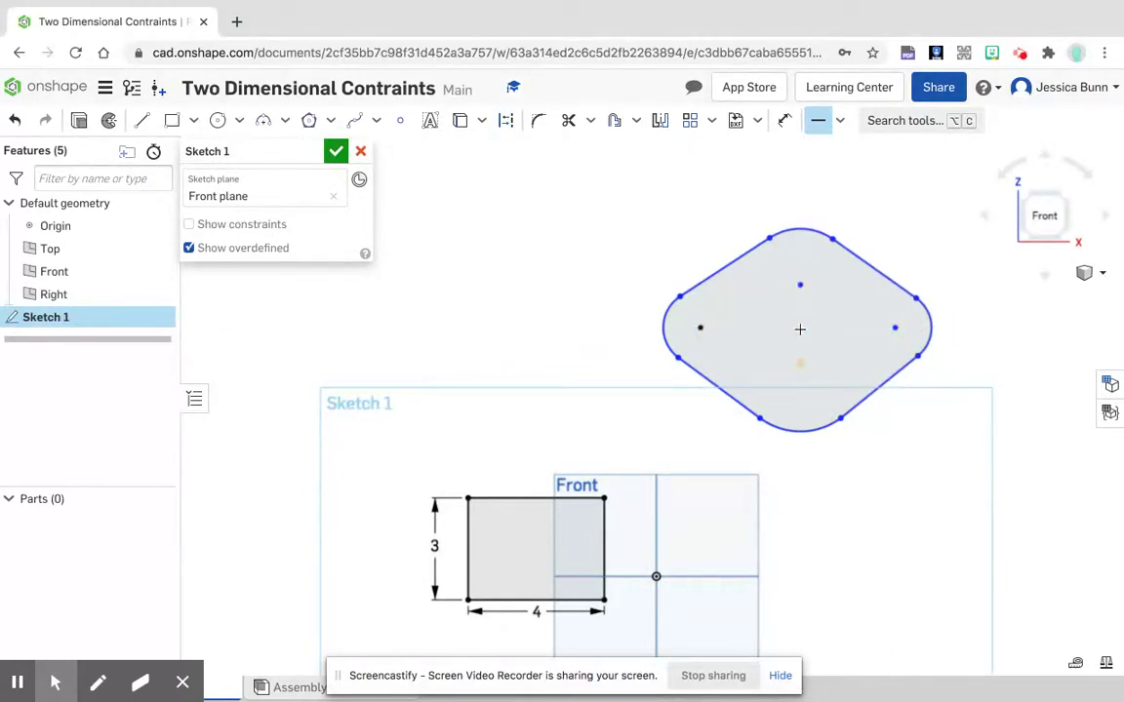
Step: Apply a Vertical constraint between the centre points of the outline's top and bottom arcs
left_click(839, 120)
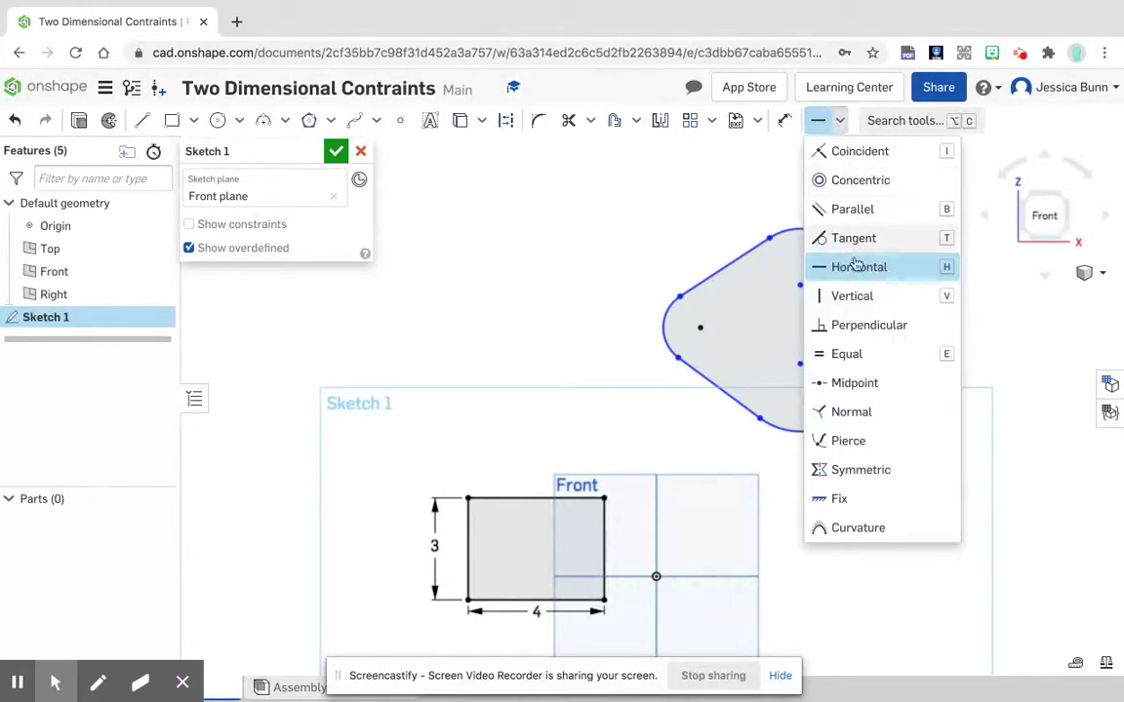
left_click(856, 295)
left_click(800, 284)
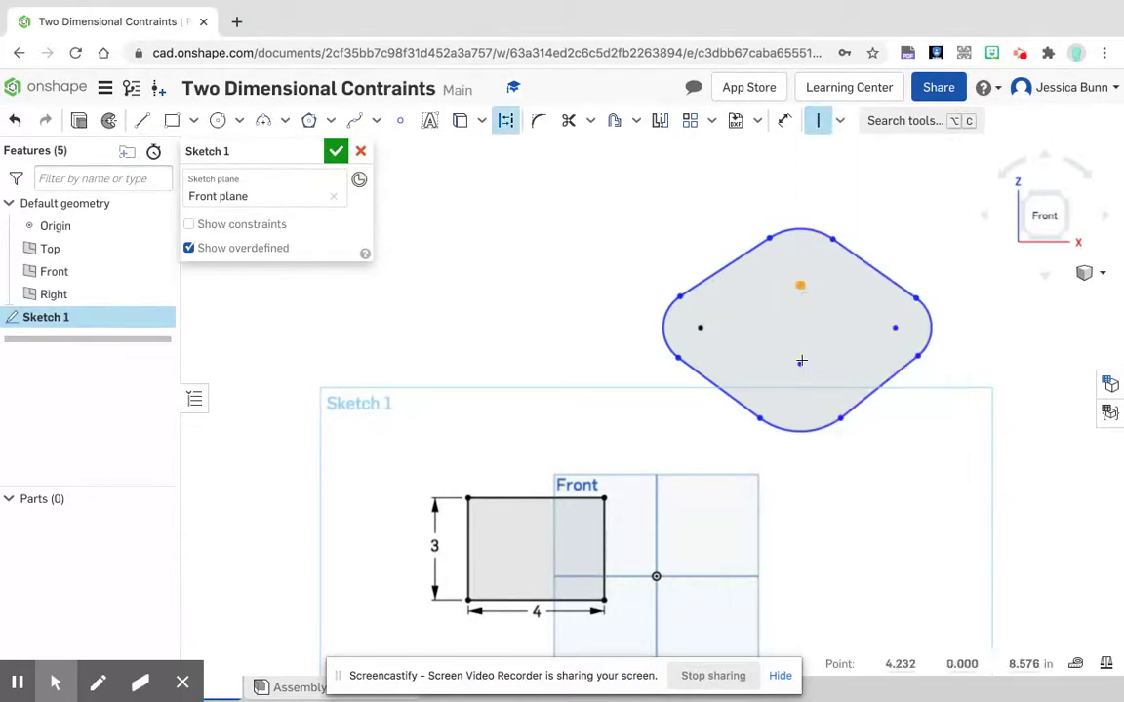
left_click(800, 364)
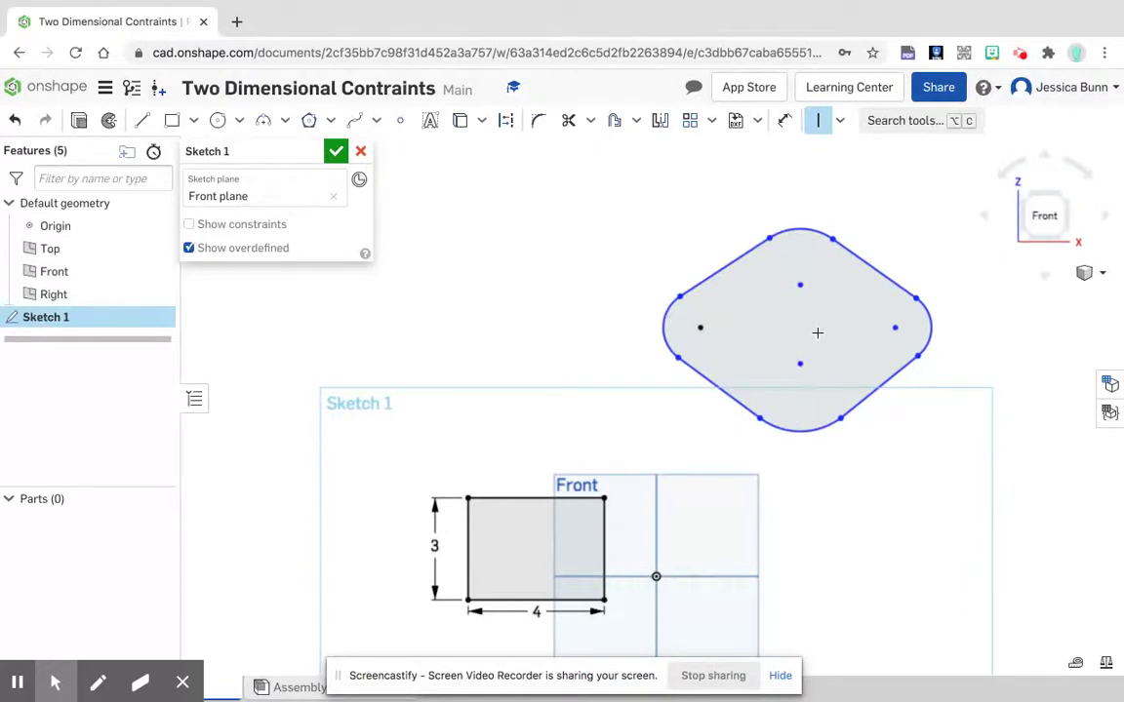
Step: Apply Equal constraints to the top and bottom arcs and to the left and right arcs of the outline
left_click(841, 121)
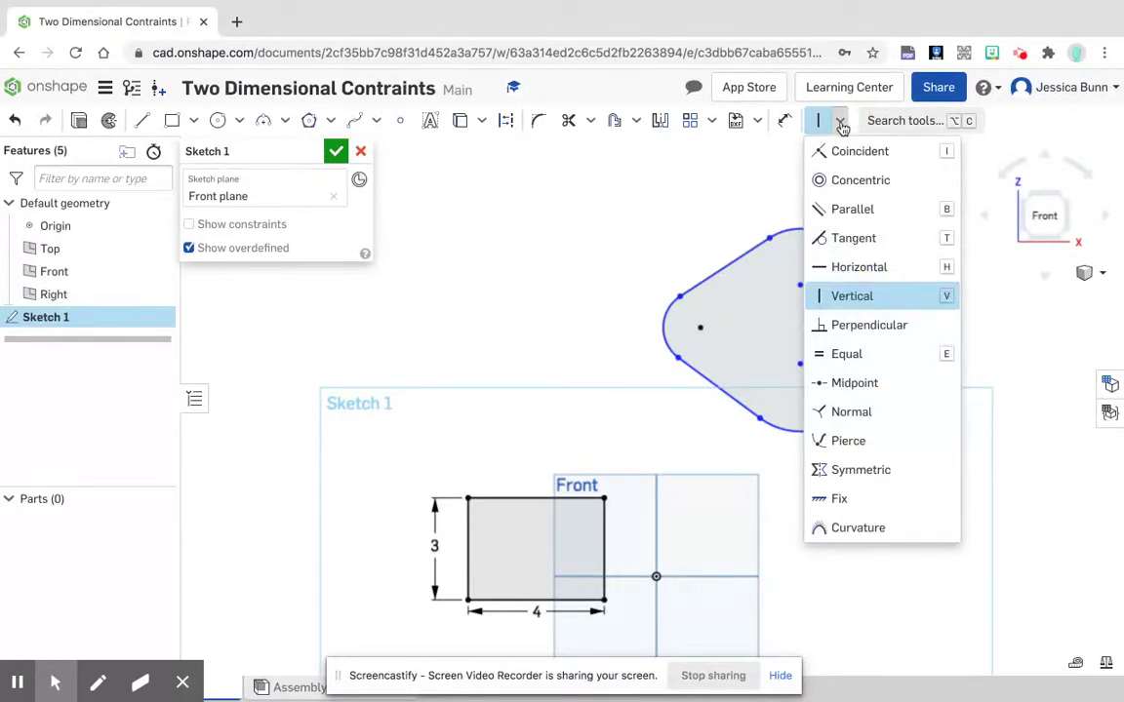
left_click(878, 353)
left_click(809, 232)
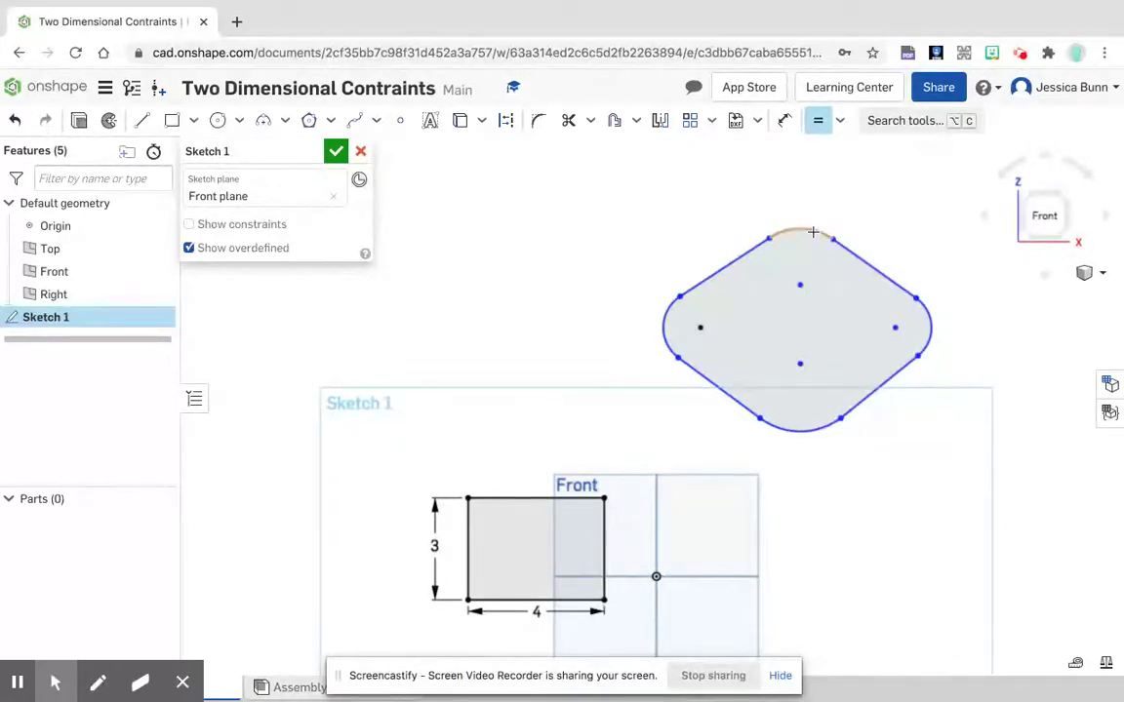
left_click(801, 431)
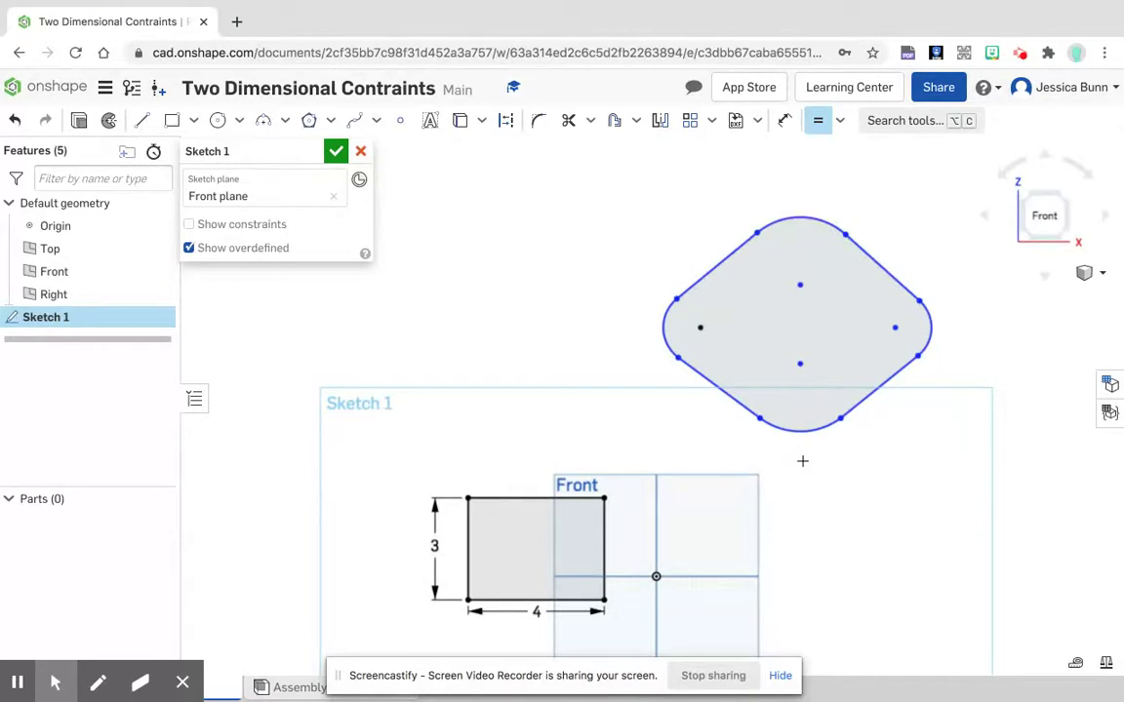
left_click(666, 332)
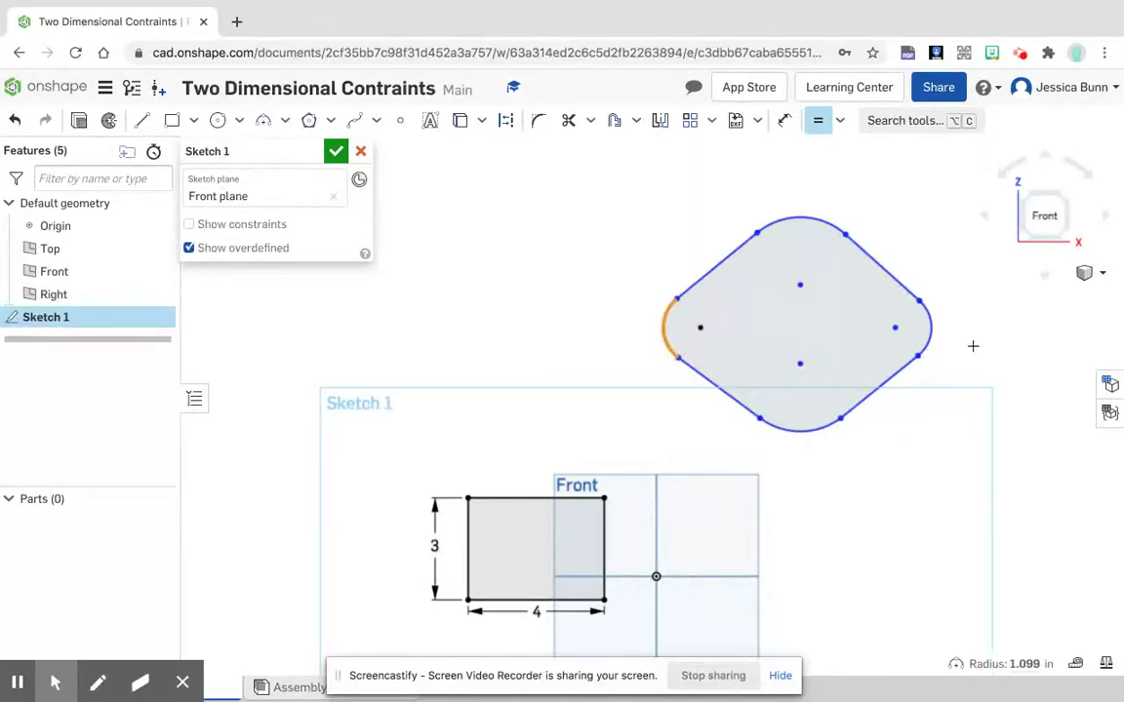
left_click(931, 325)
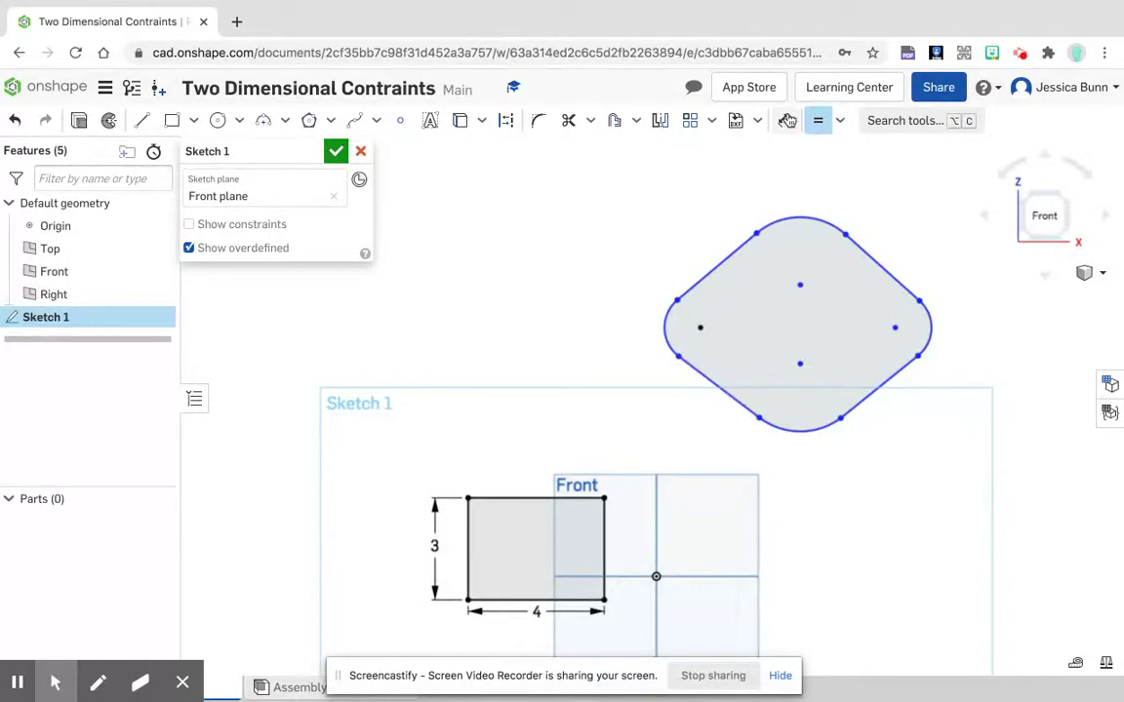
Step: Dimension the horizontal distance between the left and right arcs' centre points as 4 in, placed above the outline
left_click(785, 120)
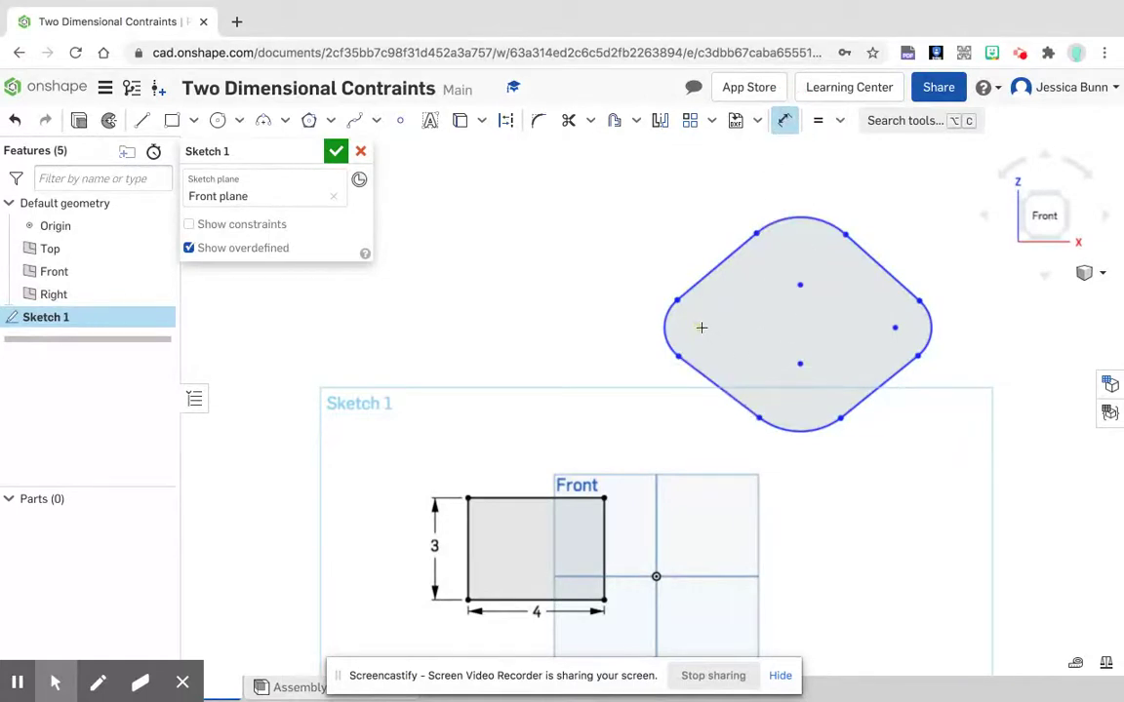
key("d")
left_click(894, 327)
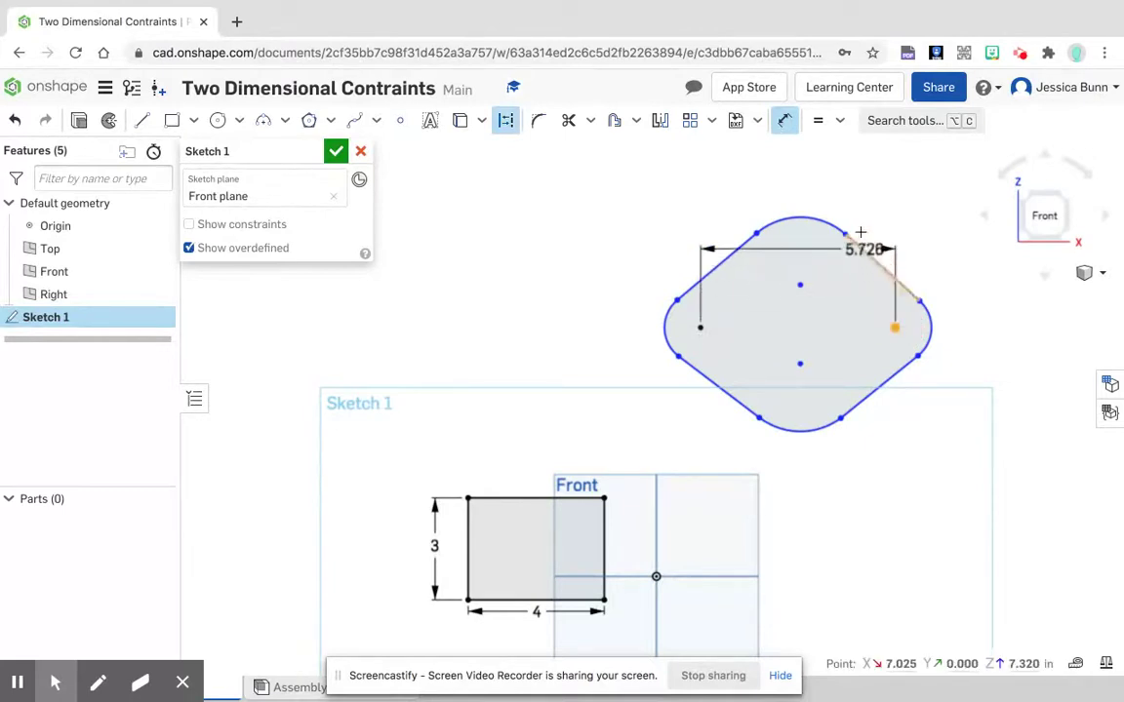
left_click(813, 165)
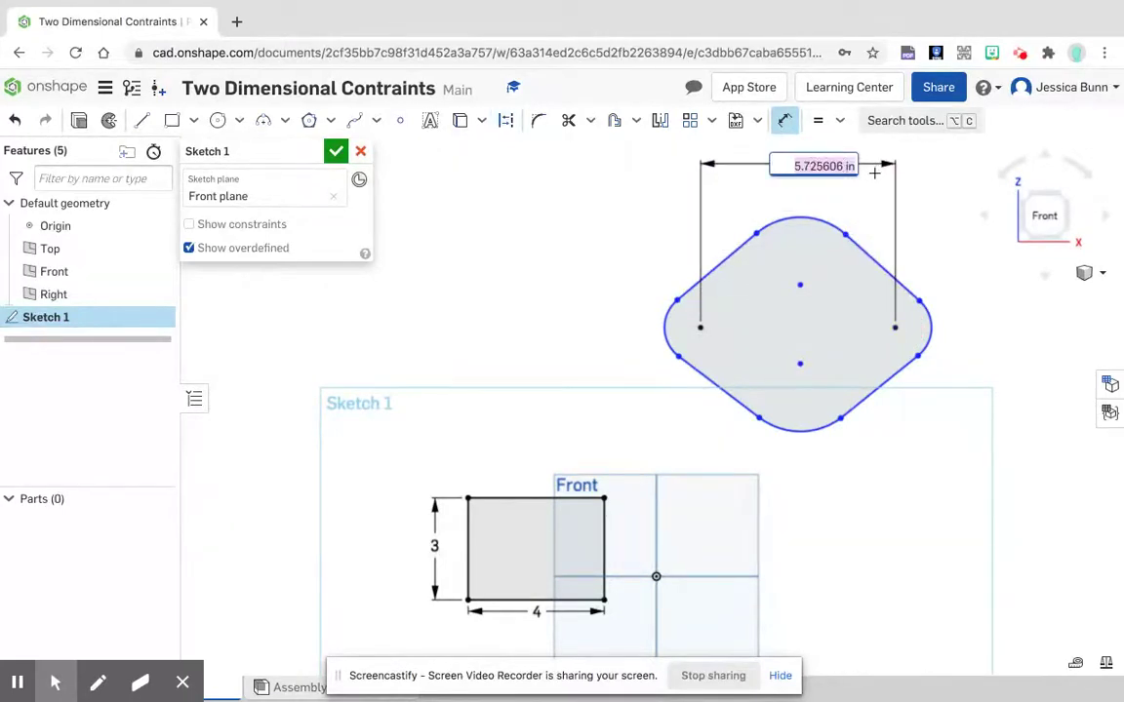
type("4")
key("Return")
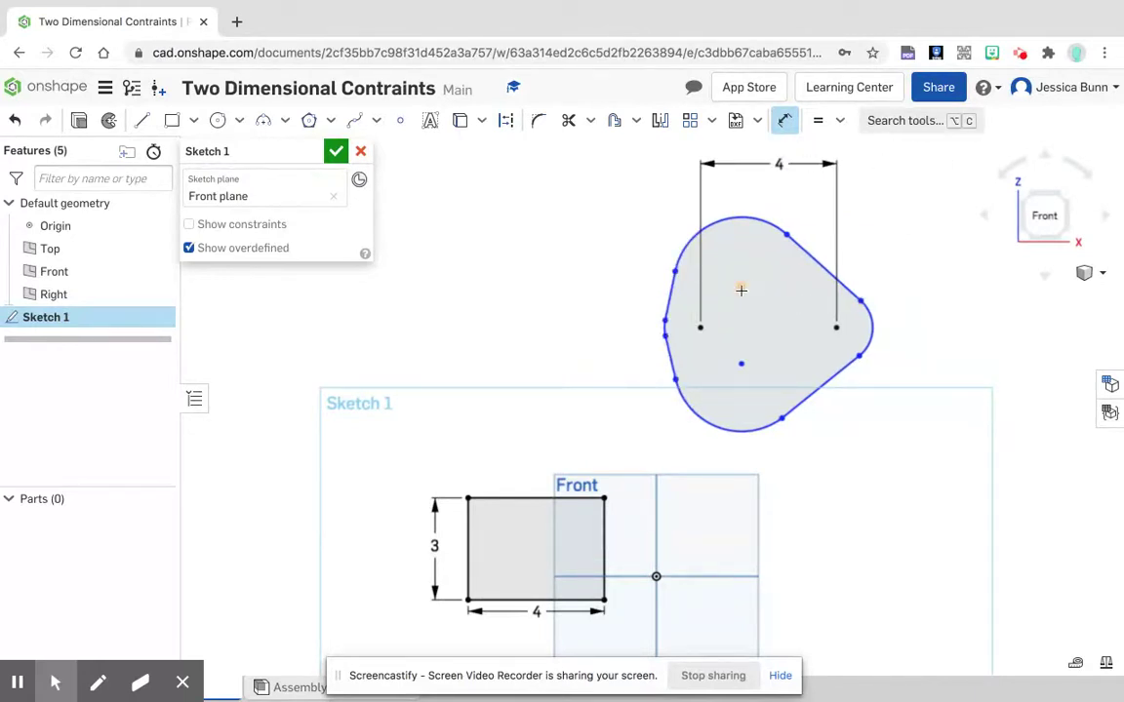
Step: Dimension the horizontal distance from the left arc's centre point to the top arc's centre point as 2 in
left_click(699, 328)
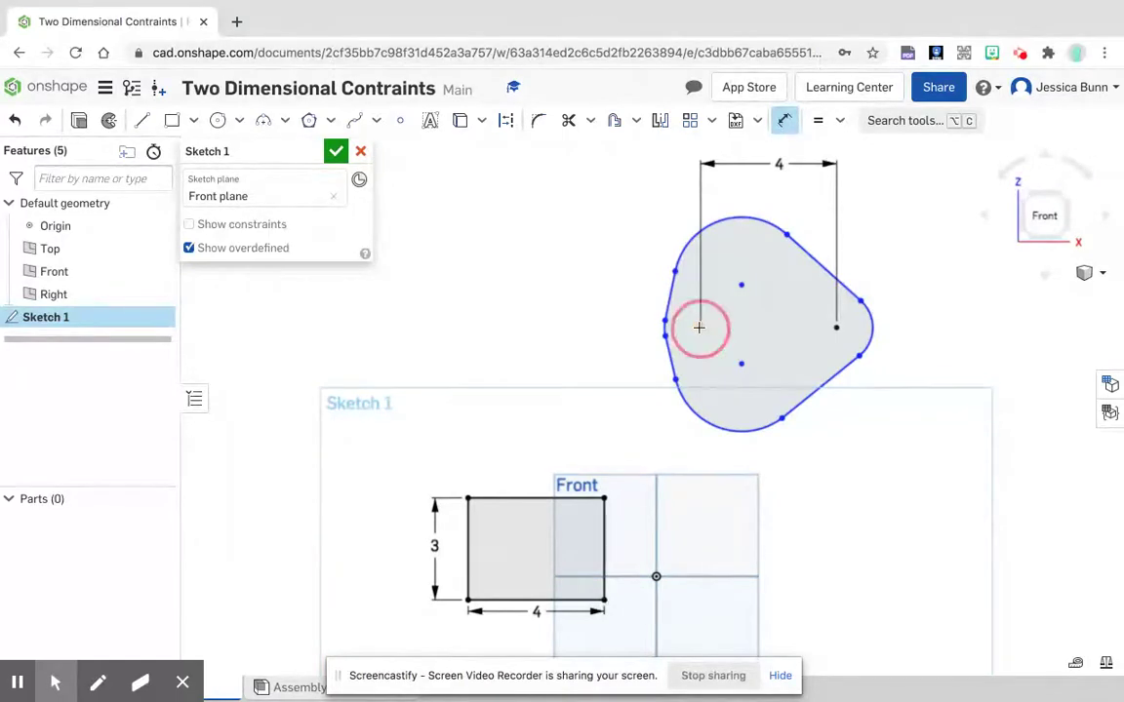
left_click(742, 284)
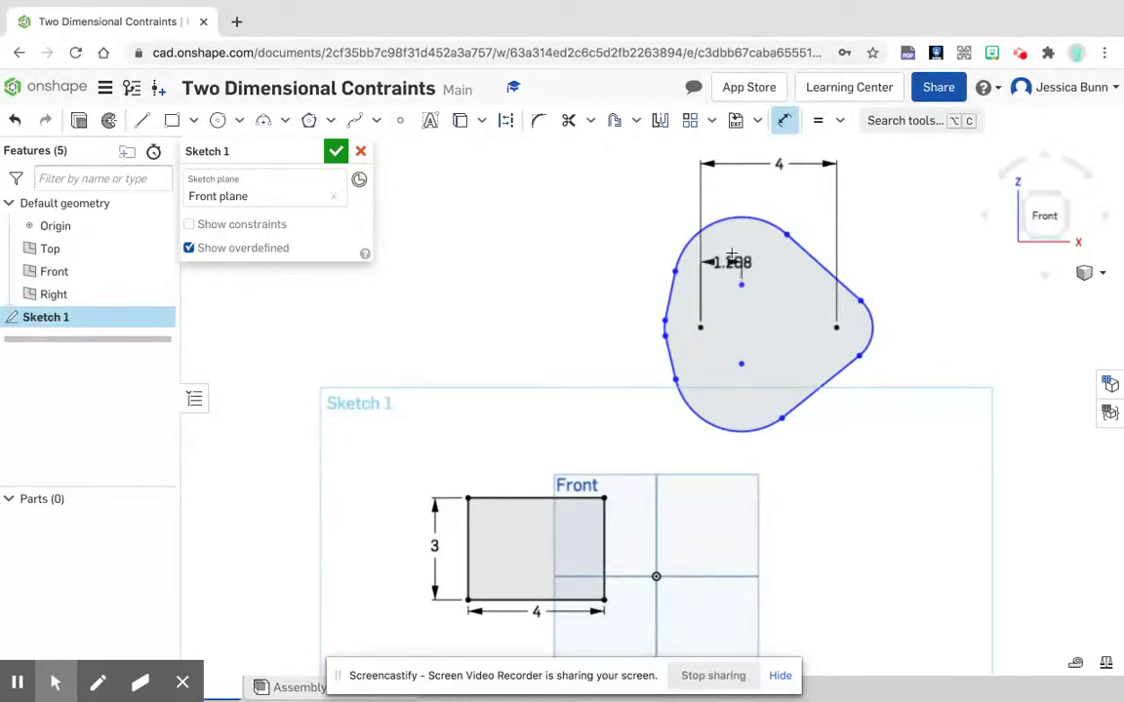
left_click(715, 194)
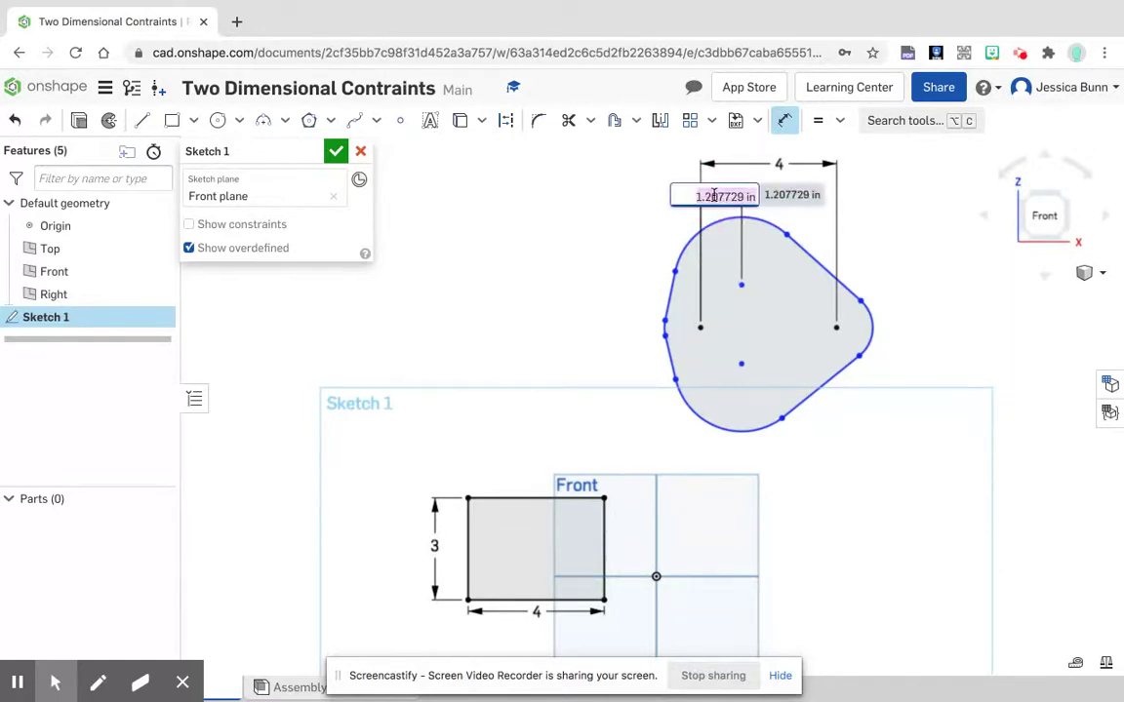
type("2")
key("Return")
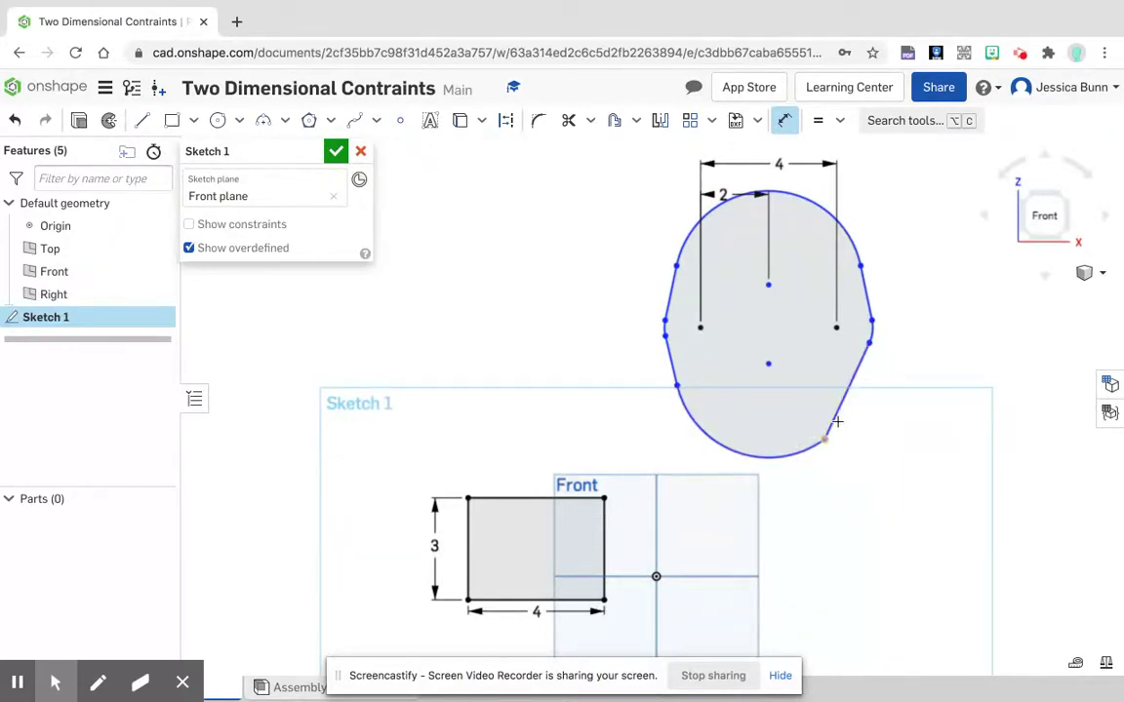
Step: Apply a Tangent constraint between the outline's lower-right line and its bottom arc
left_click(843, 121)
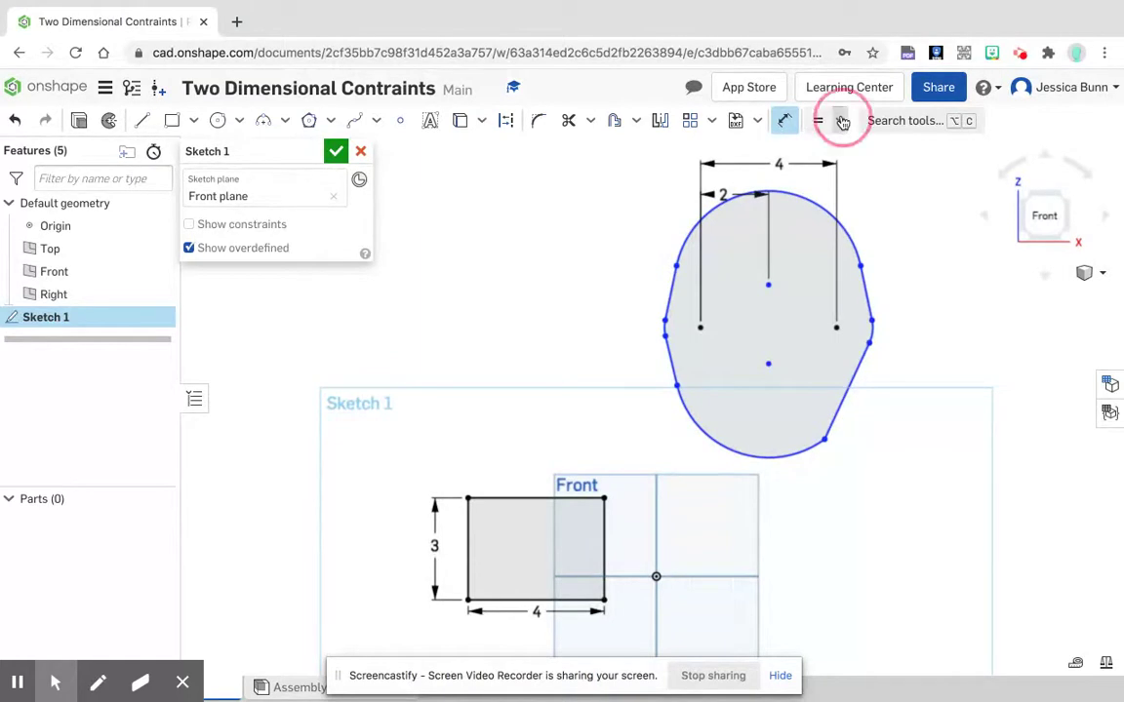
left_click(831, 237)
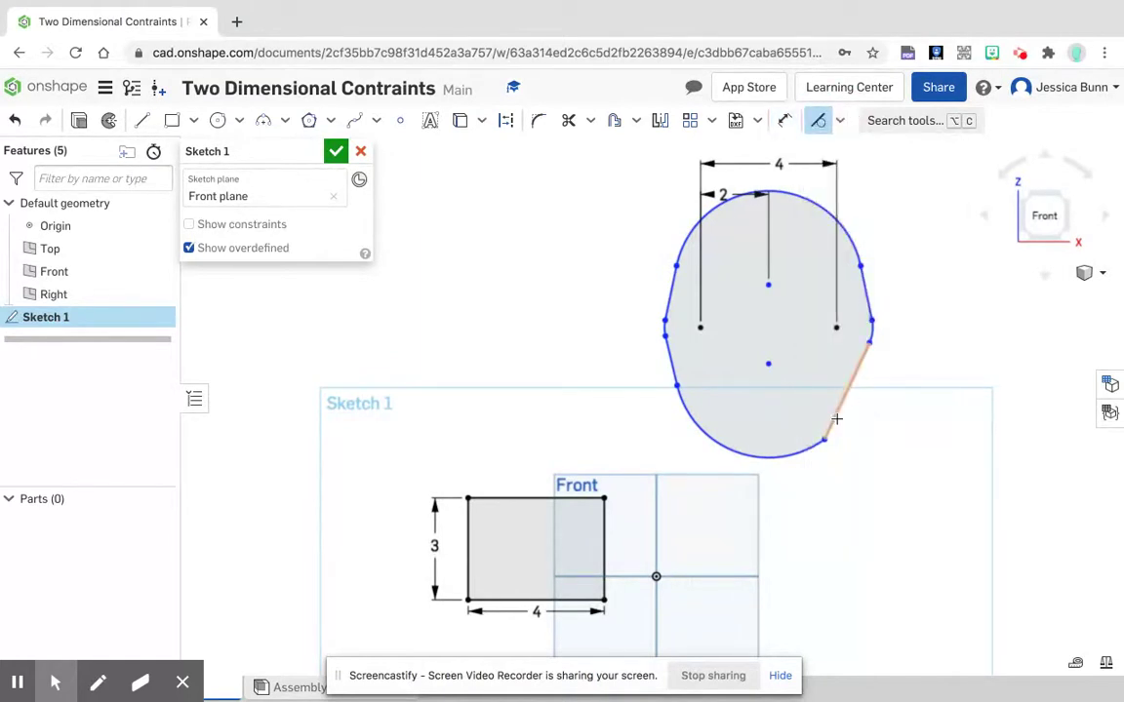
left_click(845, 414)
left_click(810, 442)
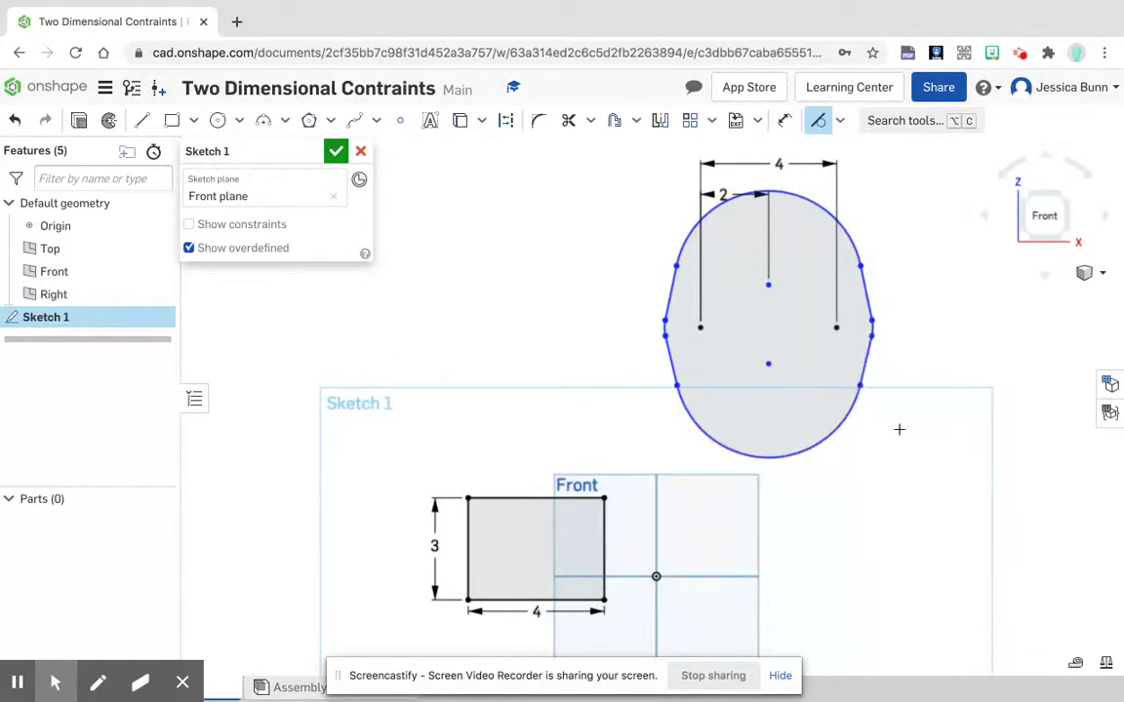
Step: Dimension the vertical distance between the top arc's and right arc's centre points as 0.25 in, placed beside the outline
left_click(785, 120)
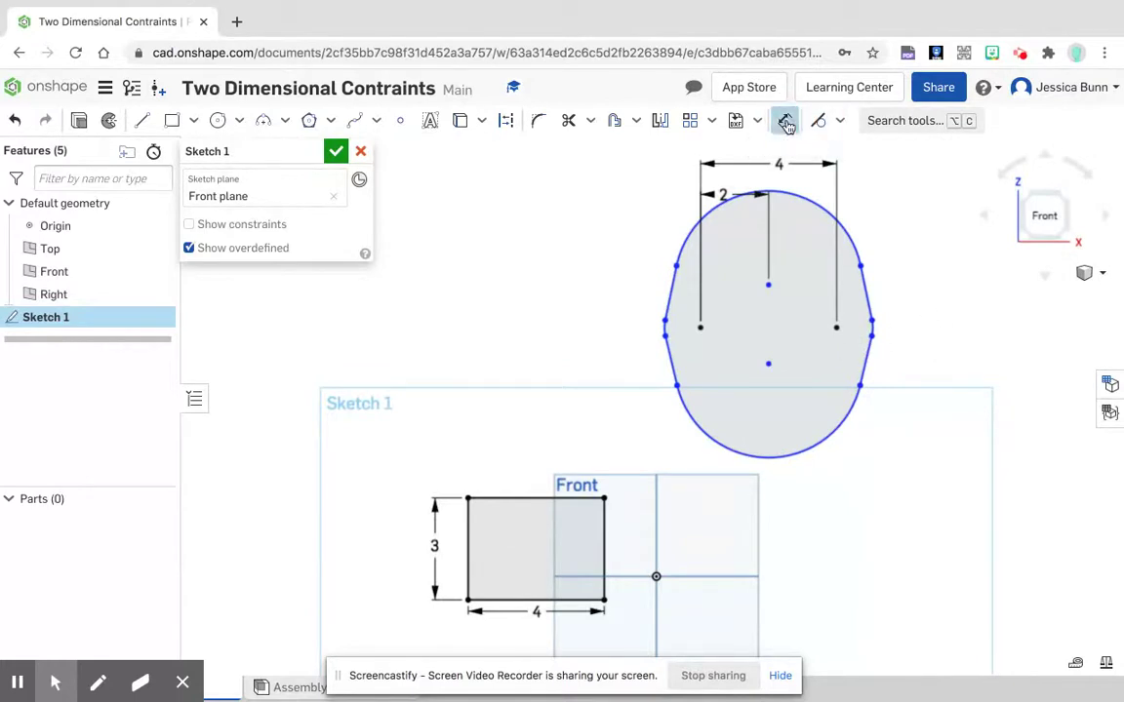
left_click(770, 284)
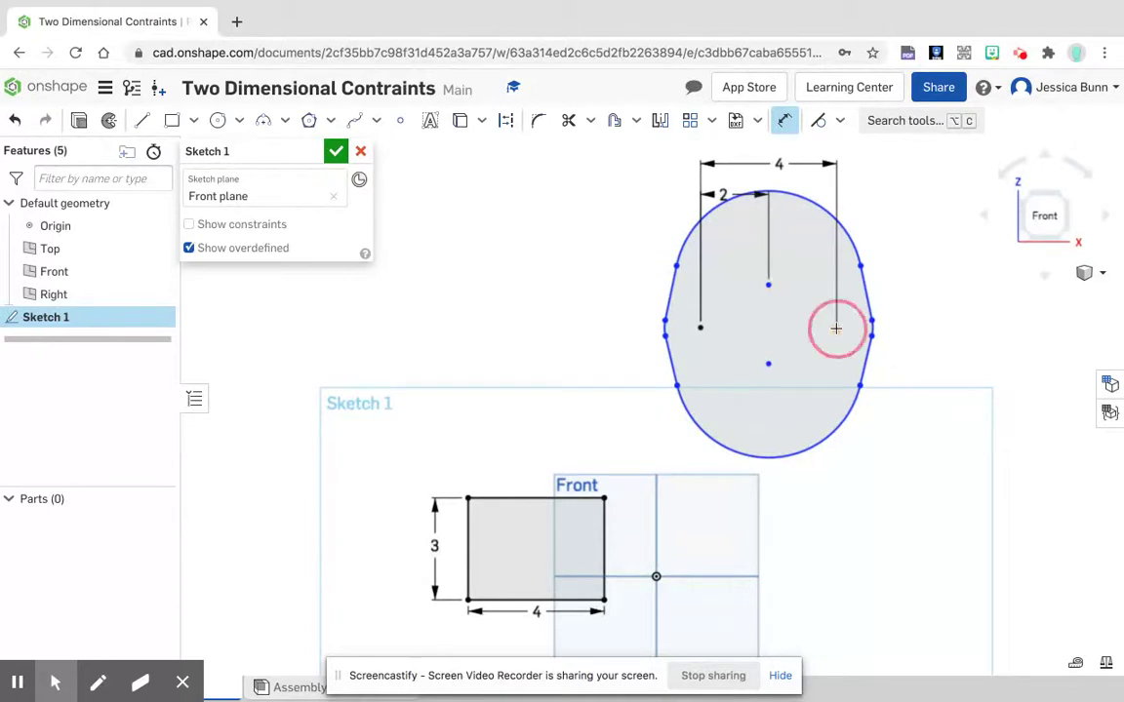
left_click(836, 327)
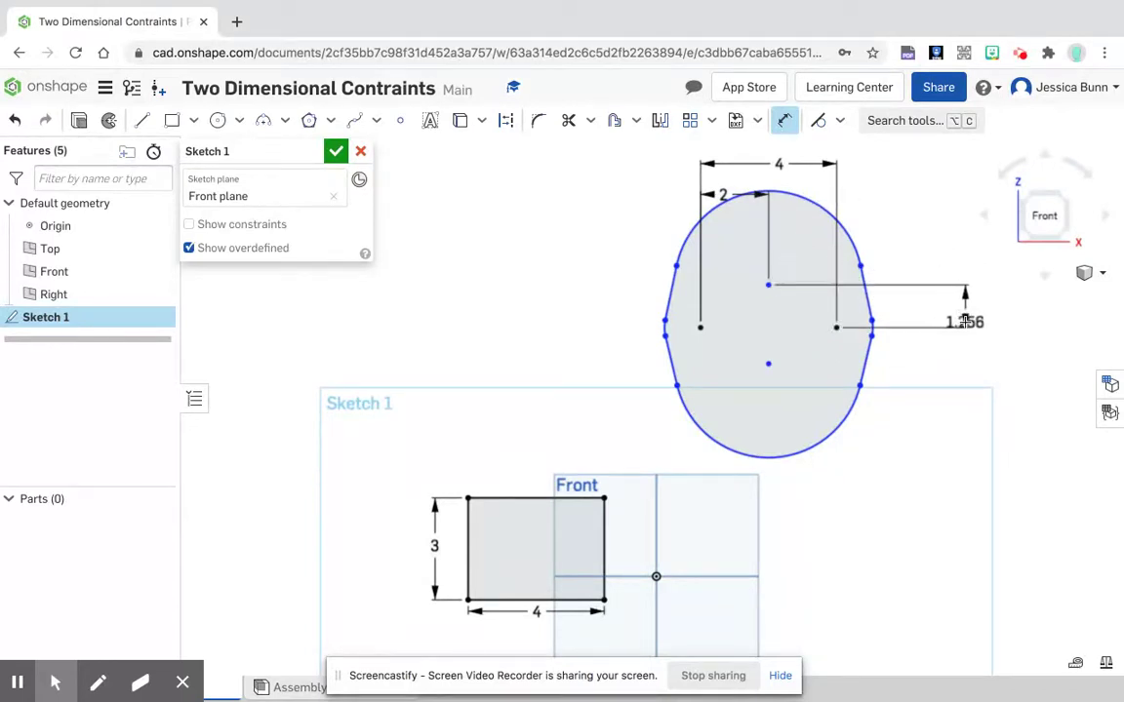
left_click(964, 310)
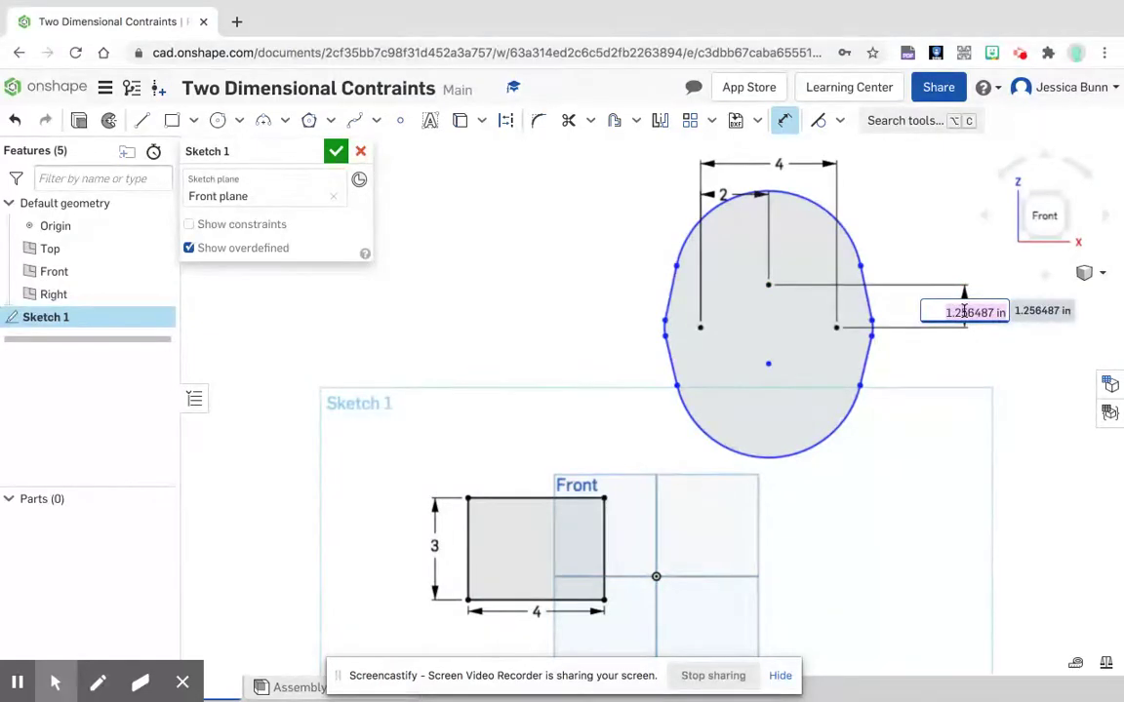
key("BackSpace")
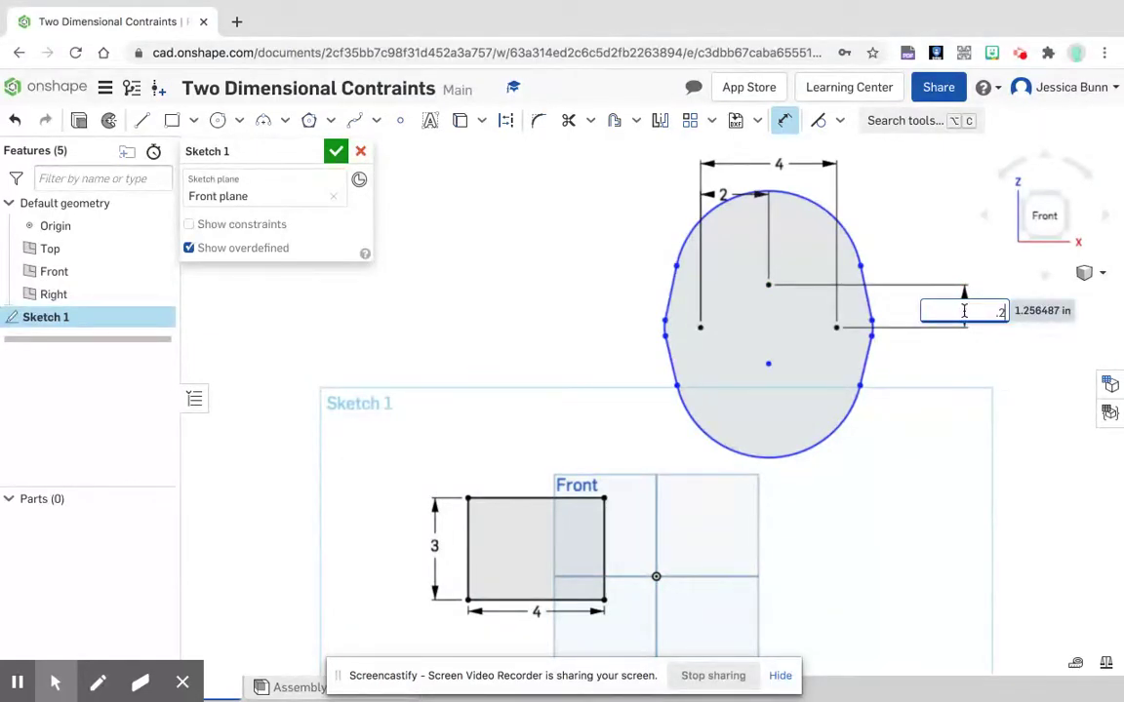
type(".25")
key("Return")
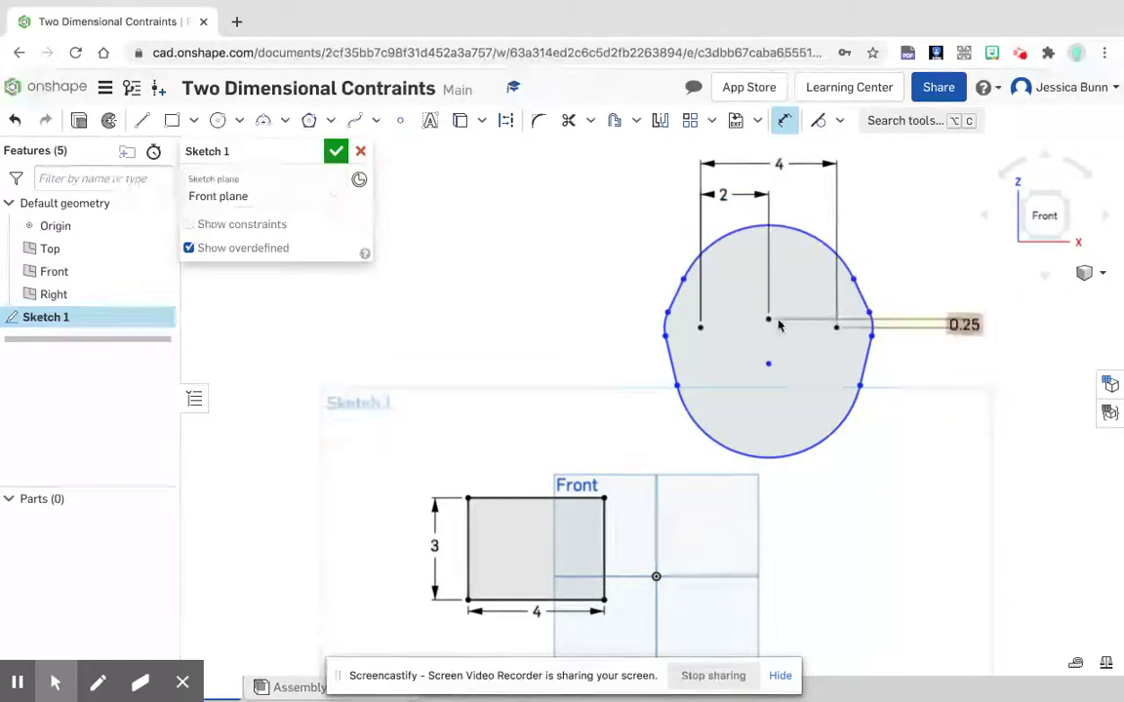
Step: Dimension the vertical distance between the top arc's and bottom arc's centre points as 0.5 in, placed beside the rounded outline
left_click(769, 319)
left_click(768, 364)
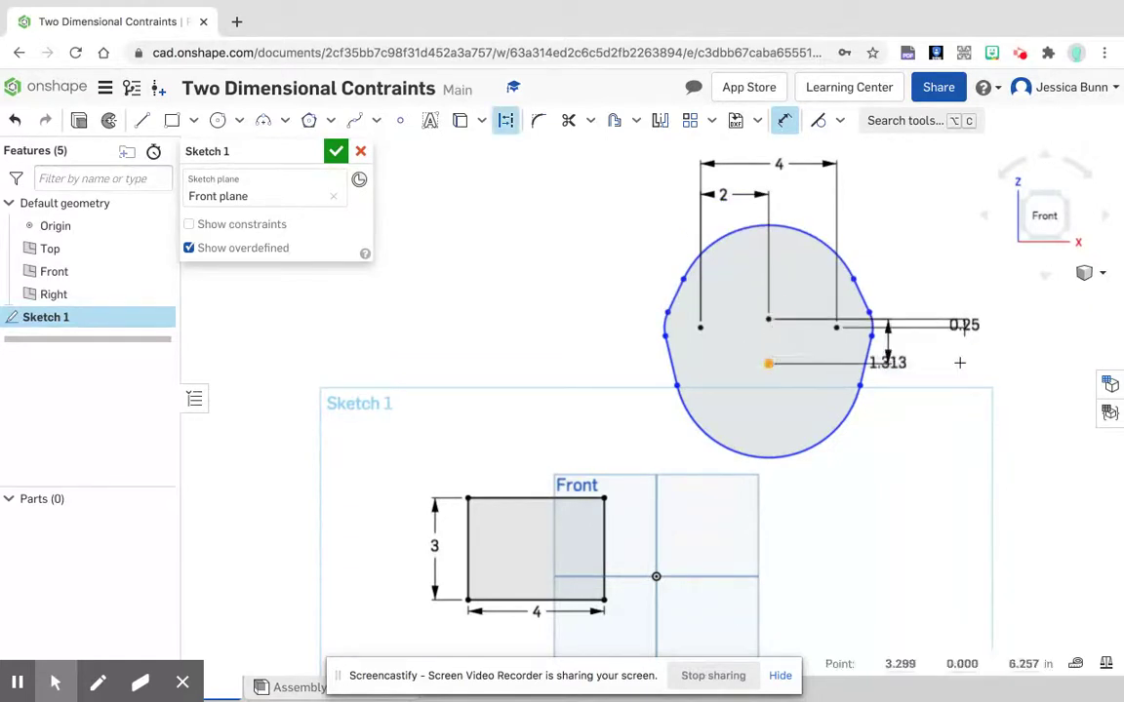
left_click(1001, 337)
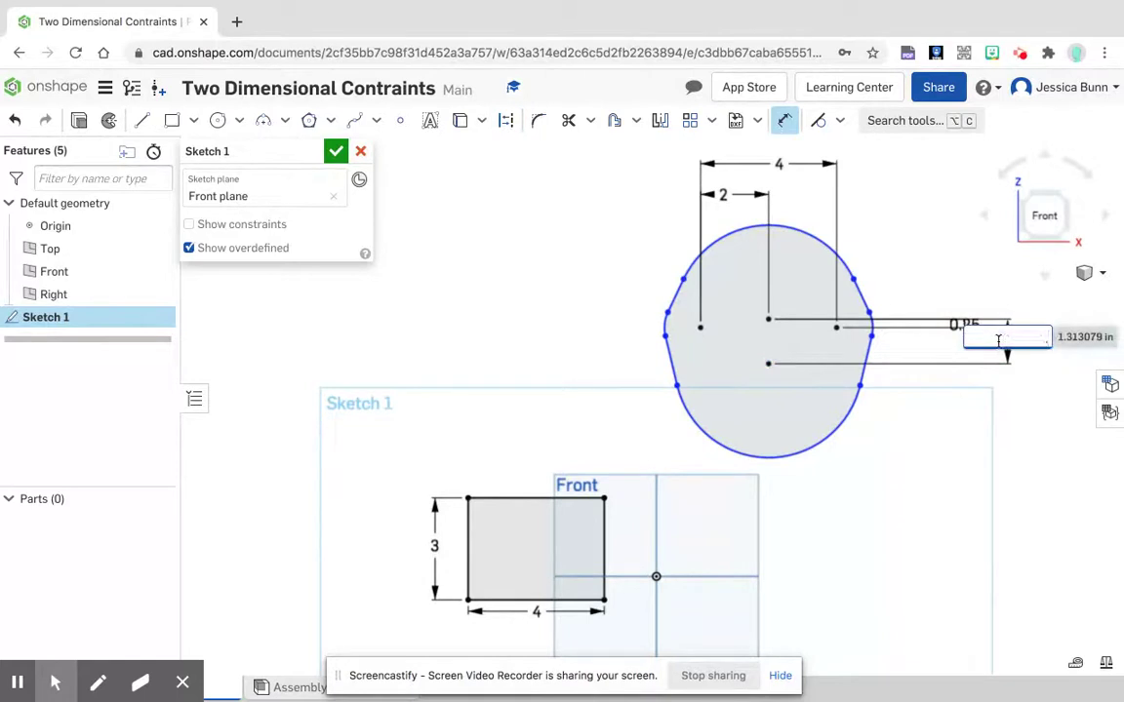
key("Return")
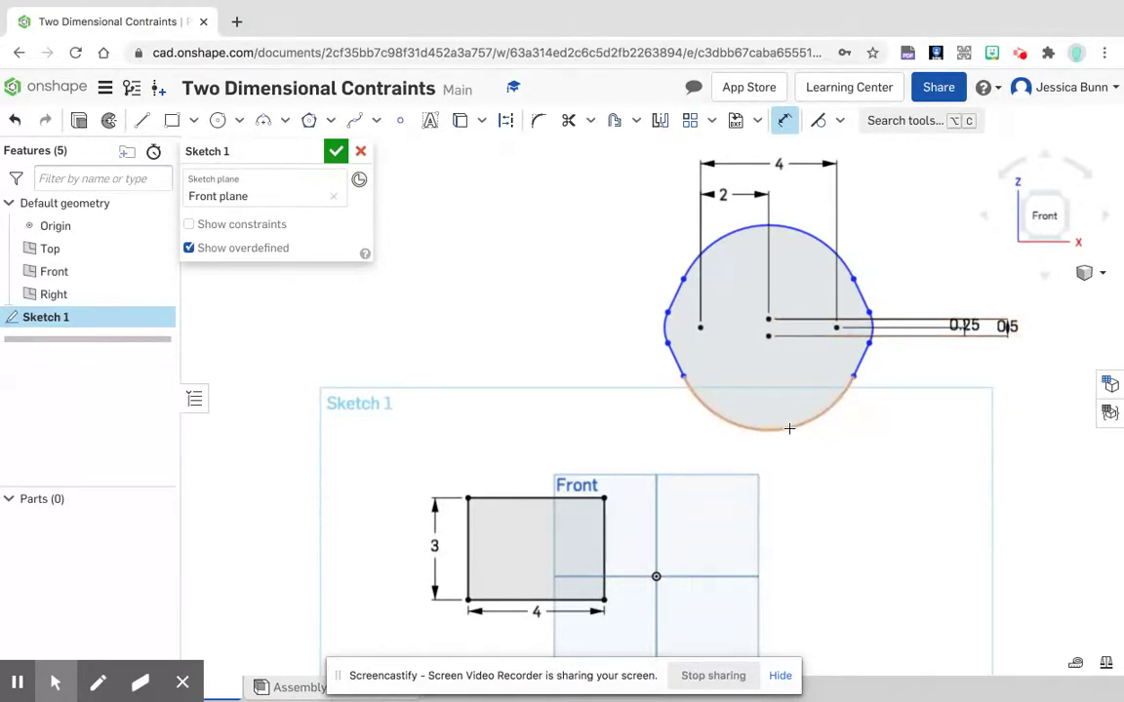
Step: Dimension the bottom arc's radius as 2 in, placed below the outline
left_click(789, 428)
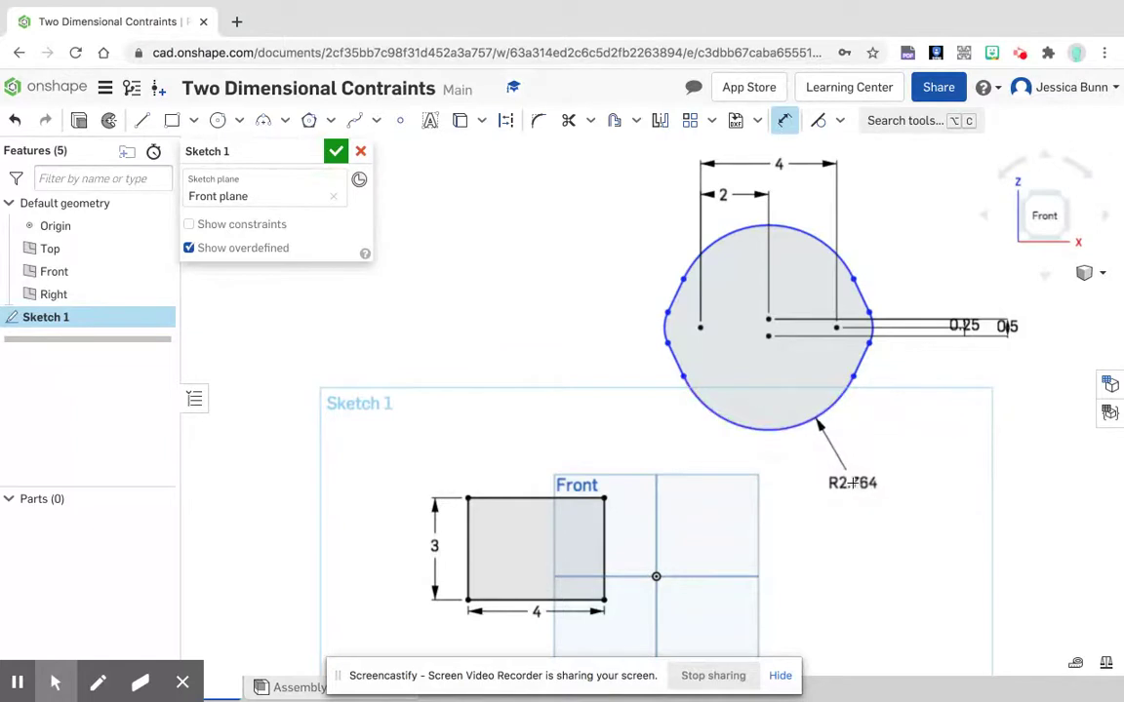
left_click(853, 484)
type("2")
key("Return")
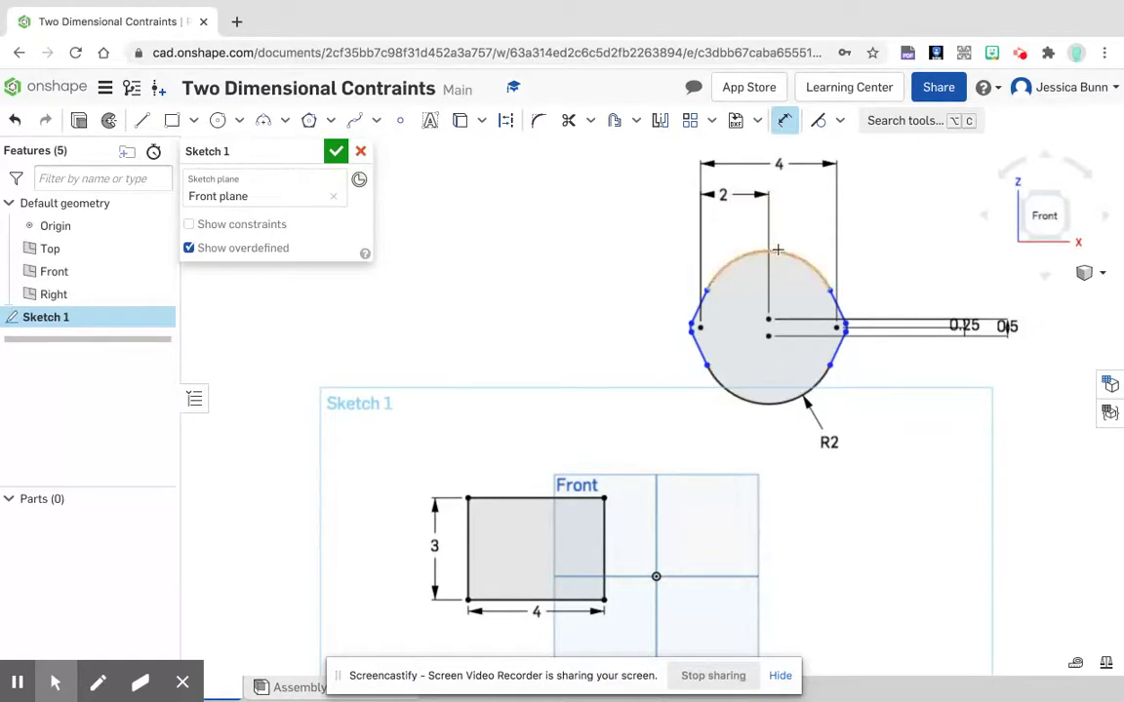
Step: Dimension the small left arc's radius as 1 in, placed outside the outline
scroll(712, 326, "up", 5)
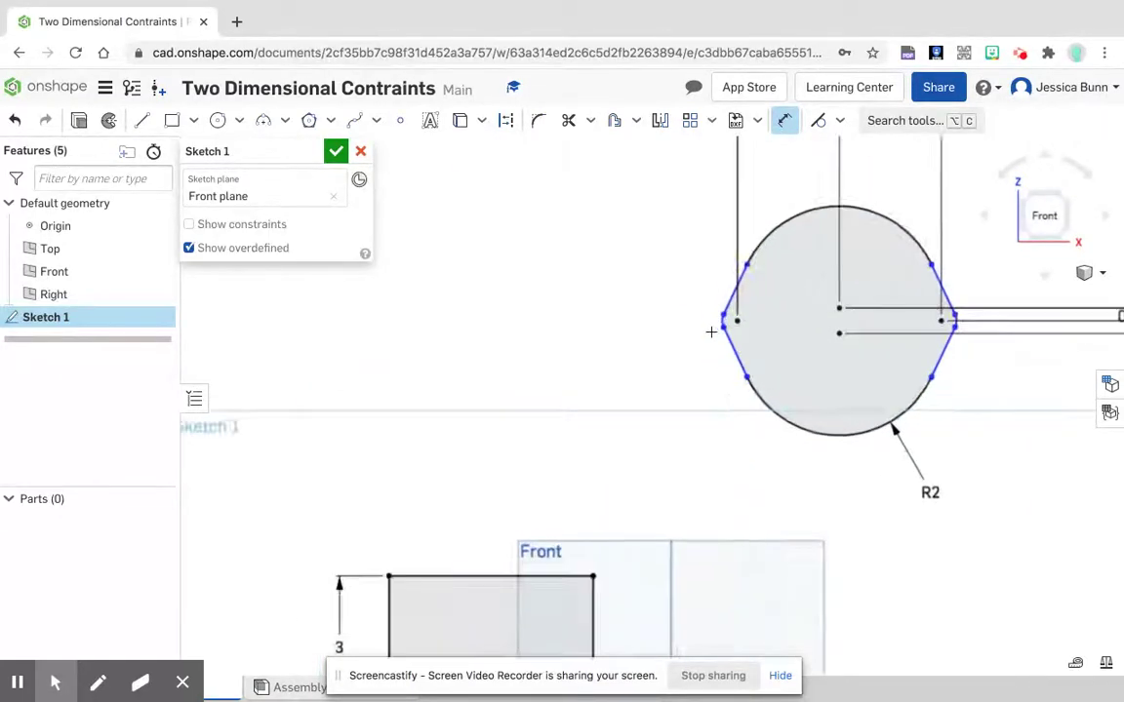
left_click(745, 302)
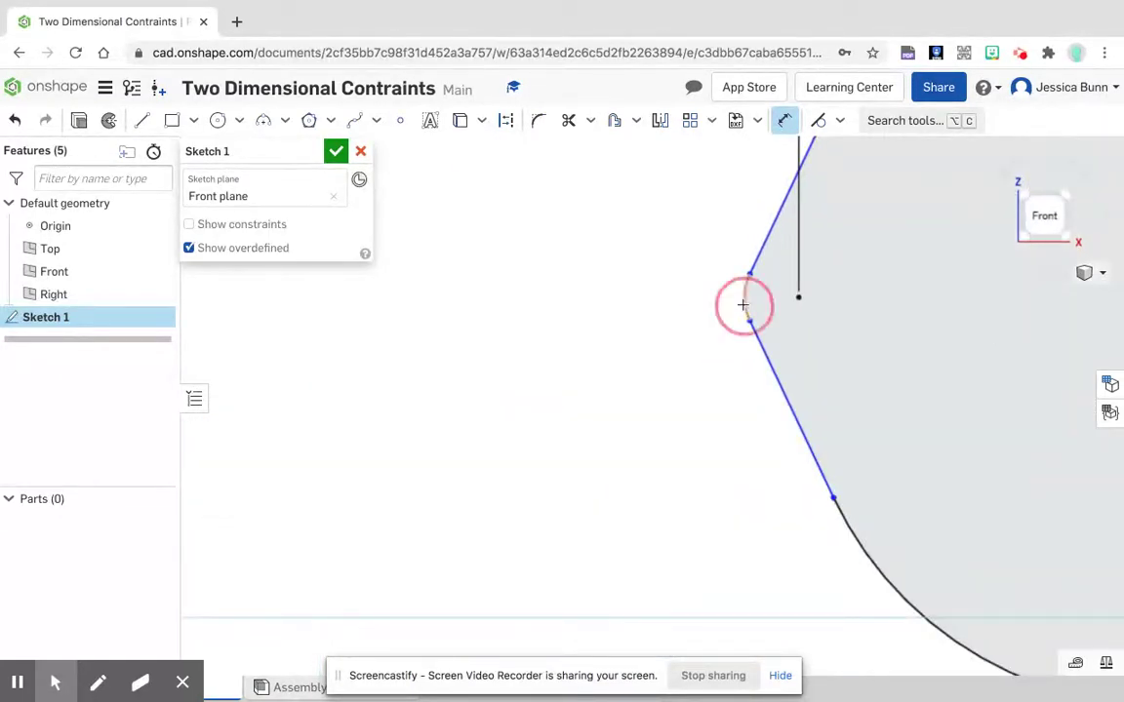
left_click(569, 357)
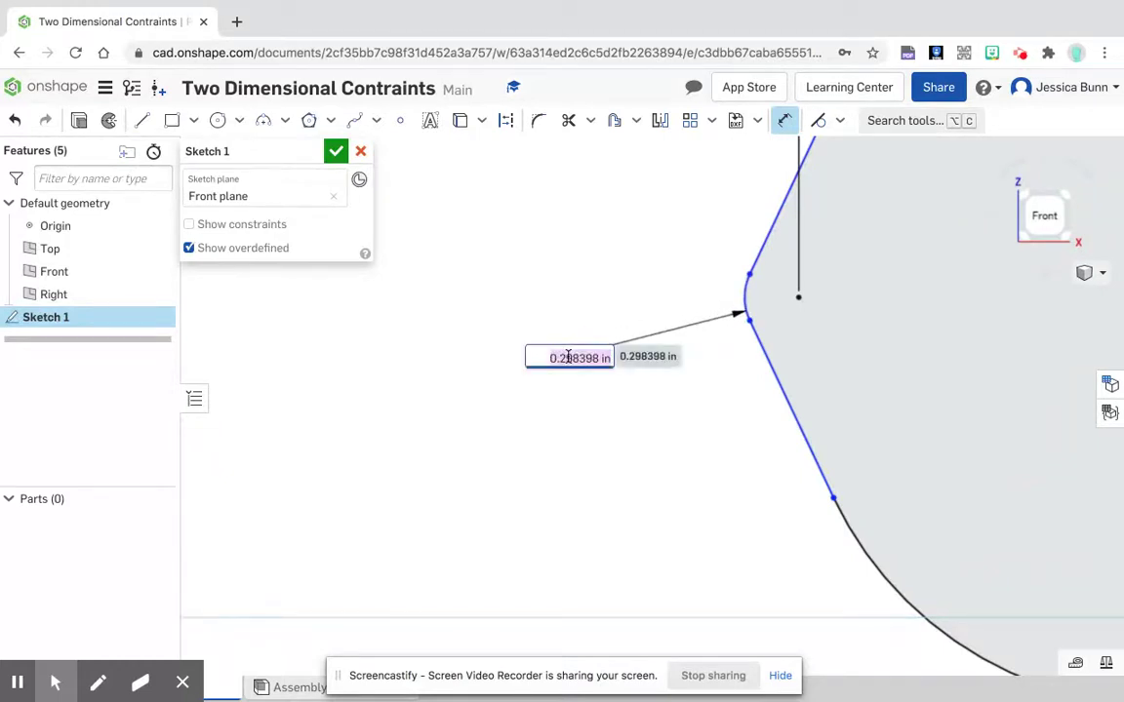
type("1")
key("Return")
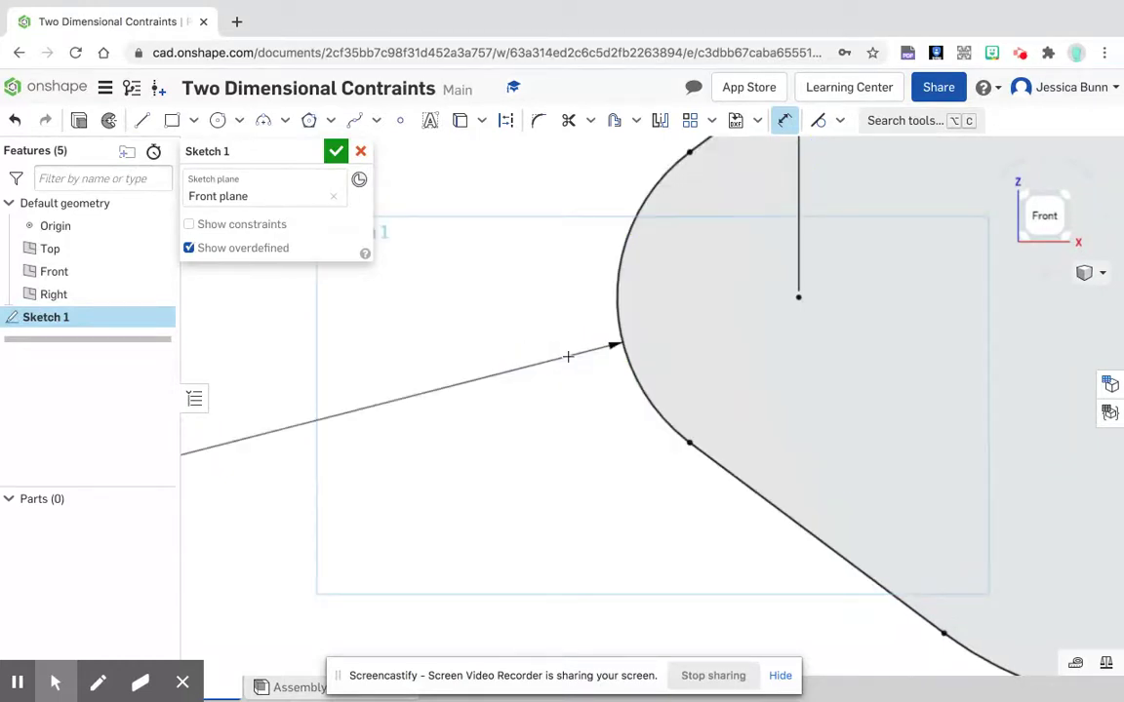
Step: Sketch a rightward-opening bracket of lines beside the Front plane: top about 1.7 in, left side about 1.9 in, base about 1.6 in
scroll(501, 347, "down", 3)
scroll(499, 339, "down", 5)
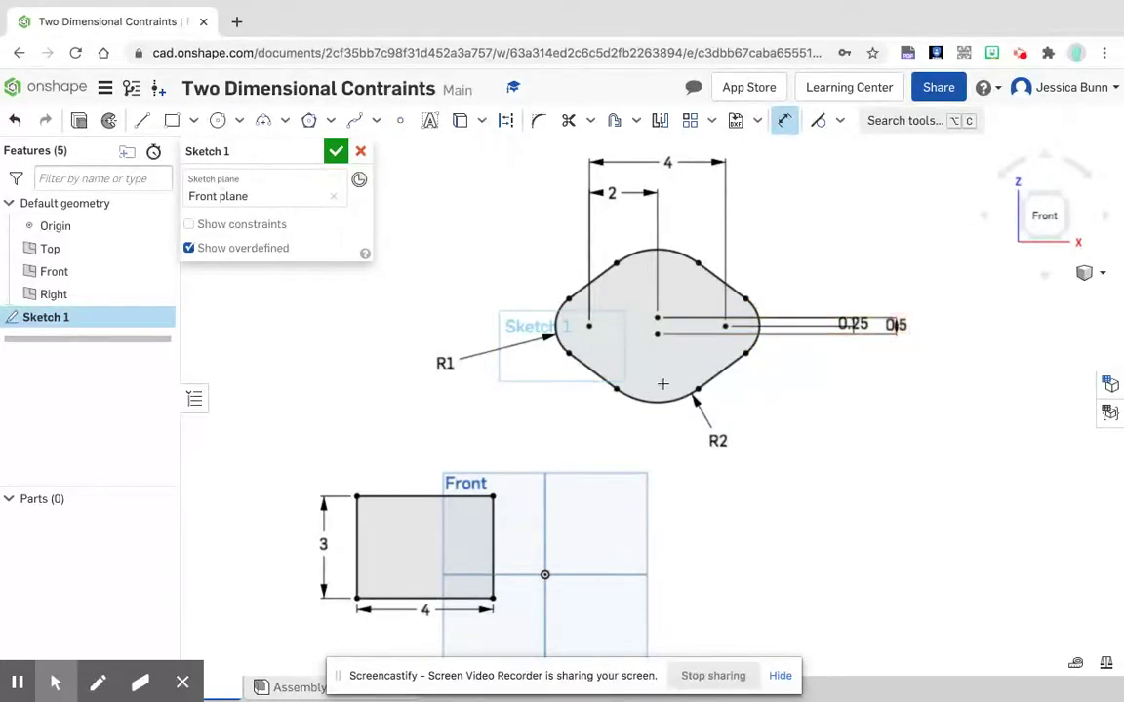
scroll(632, 381, "up", 1)
scroll(617, 401, "down", 5)
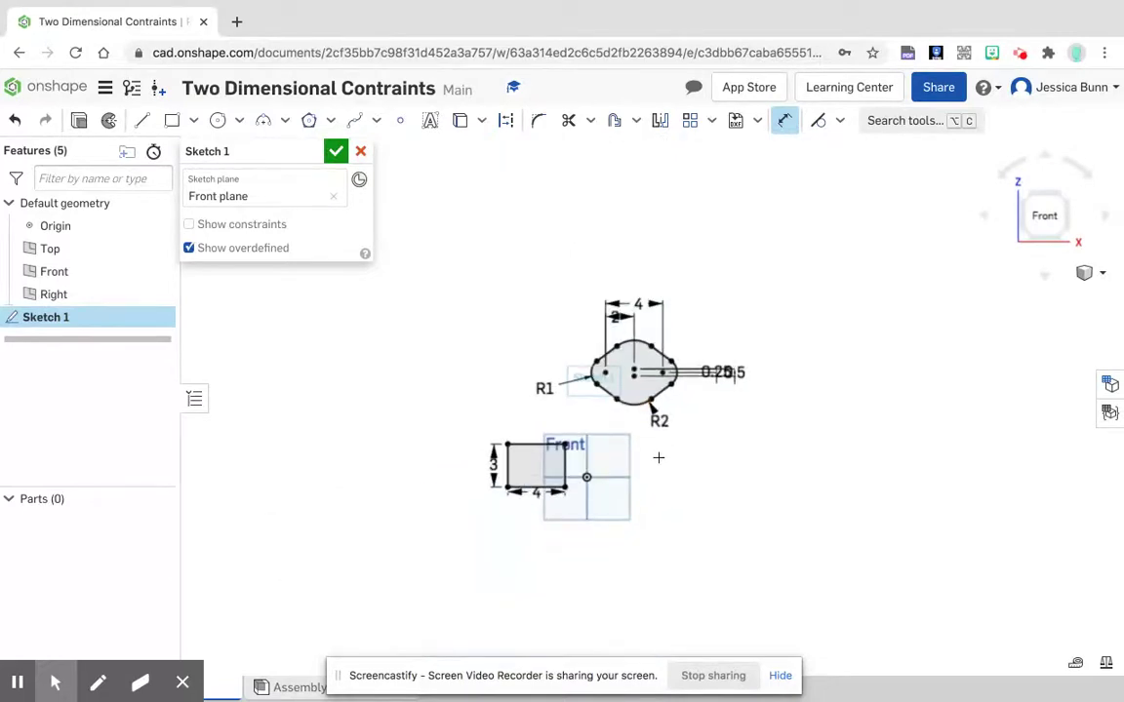
scroll(658, 457, "up", 1)
middle_click_drag(705, 522, 623, 466)
scroll(615, 457, "down", 1)
scroll(614, 455, "up", 5)
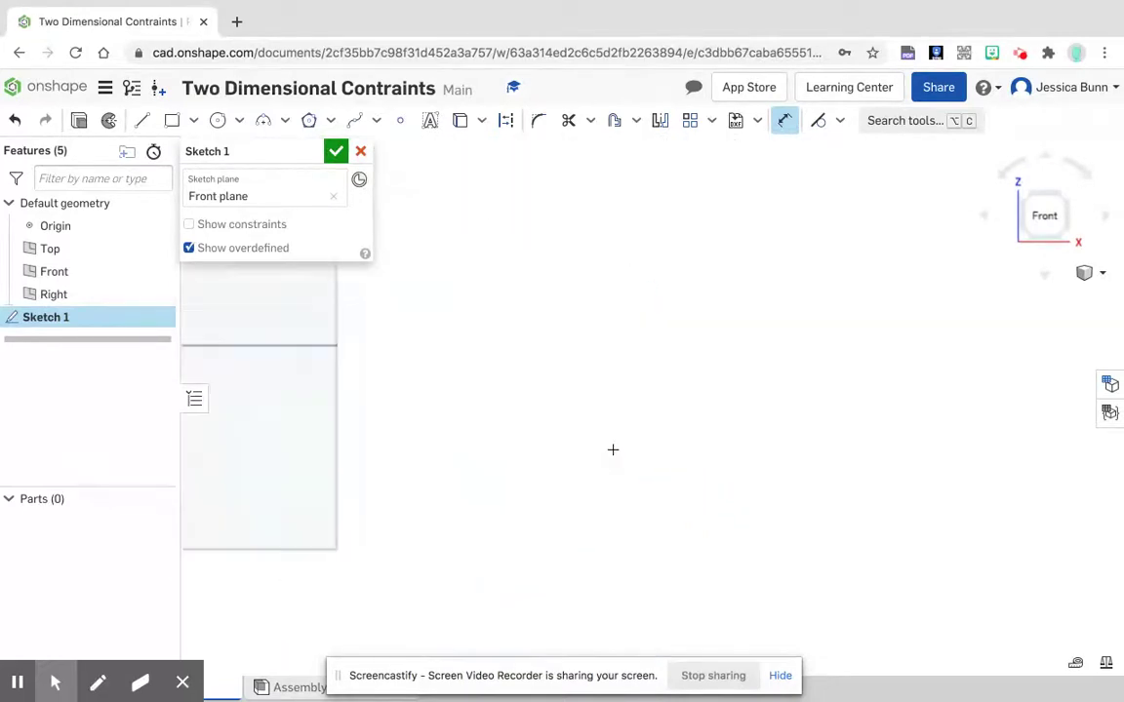
scroll(610, 448, "down", 2)
mouse_move(619, 400)
middle_mouse_down()
mouse_move(673, 489)
mouse_move(730, 477)
mouse_move(706, 445)
middle_mouse_up()
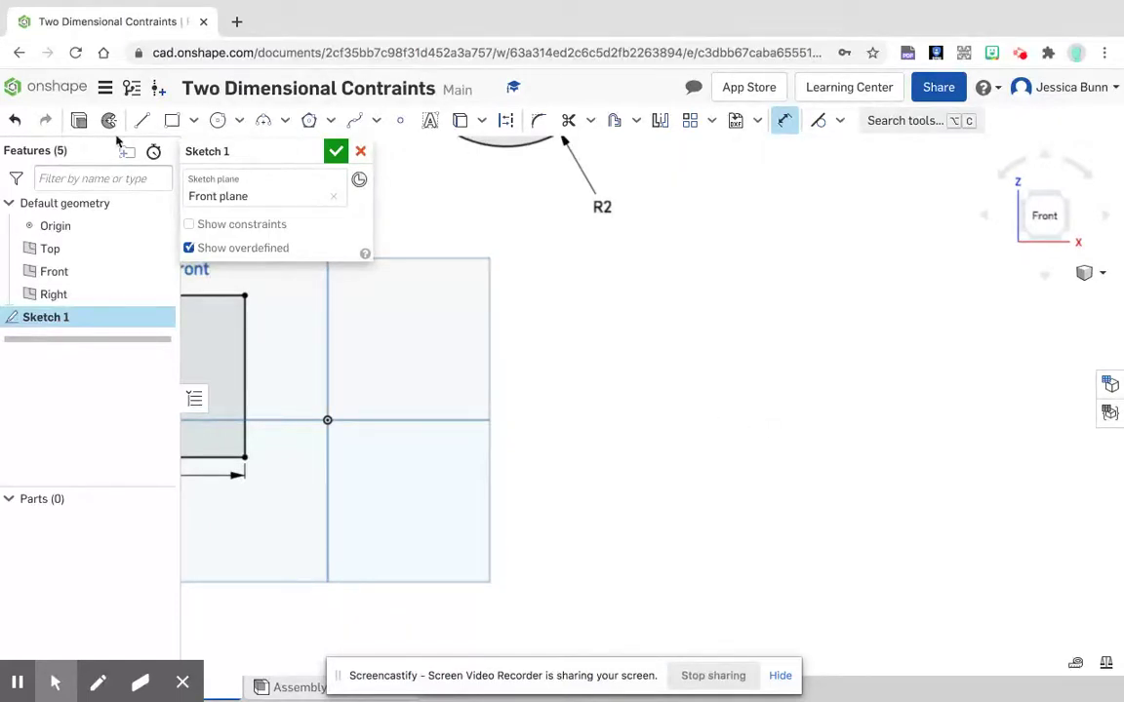
left_click(141, 120)
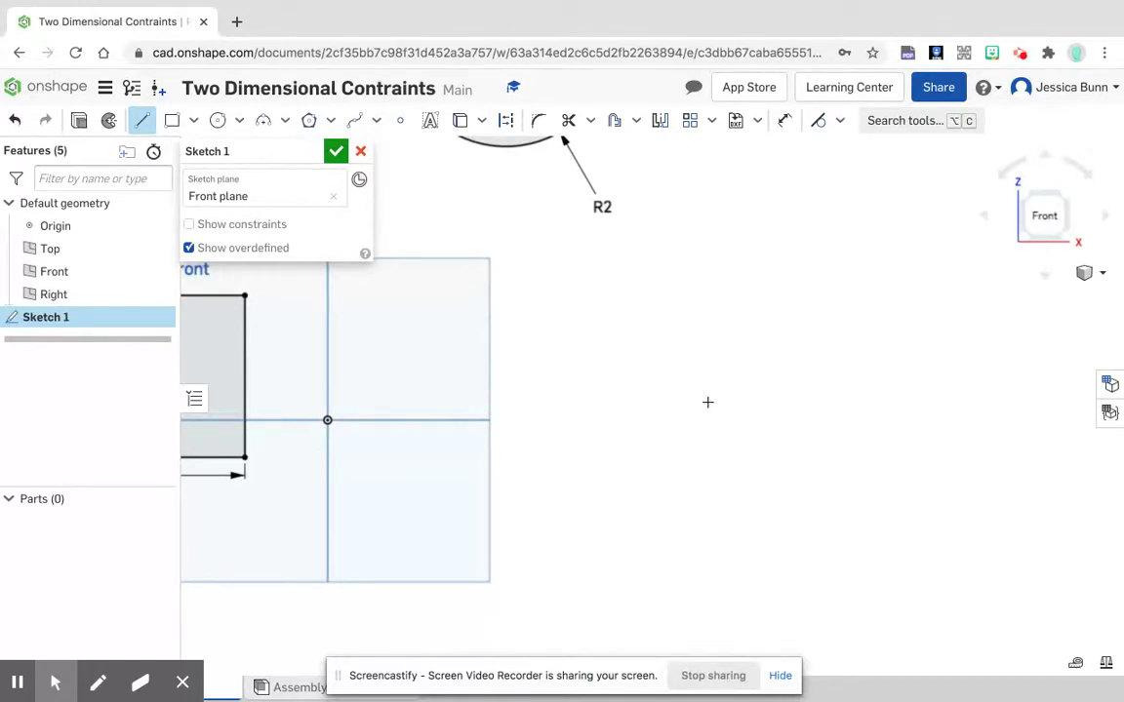
mouse_move(708, 401)
middle_mouse_down()
mouse_move(769, 632)
mouse_move(760, 497)
mouse_move(739, 449)
middle_mouse_up()
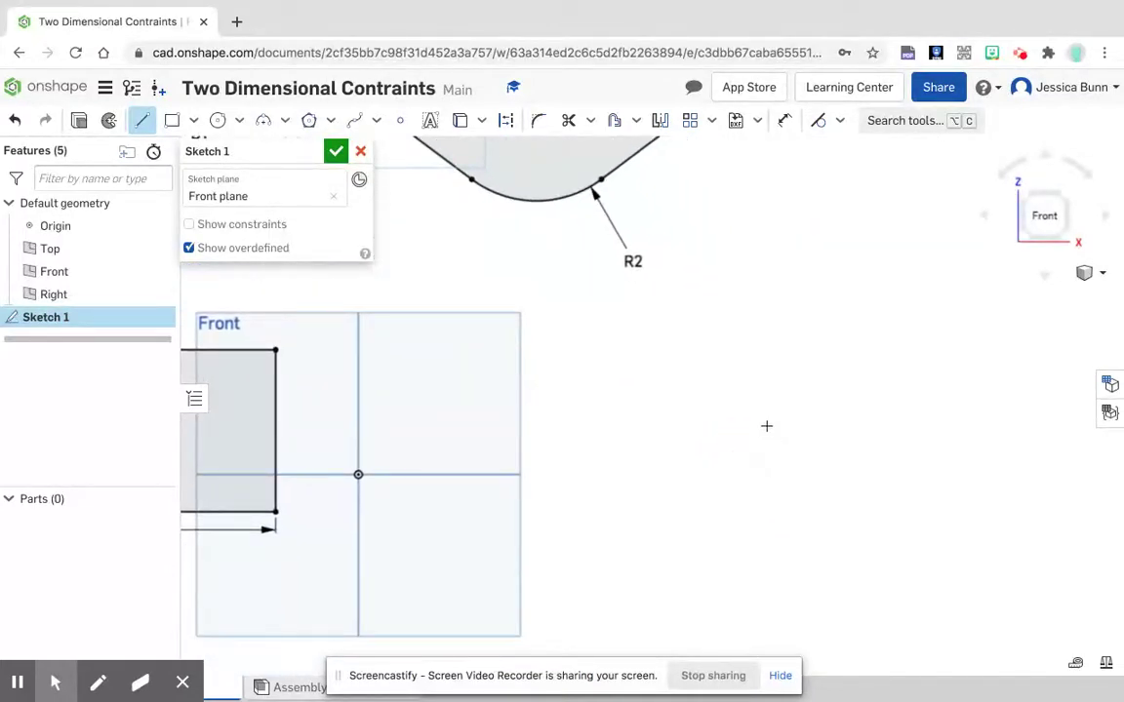
left_click(766, 427)
left_click(677, 426)
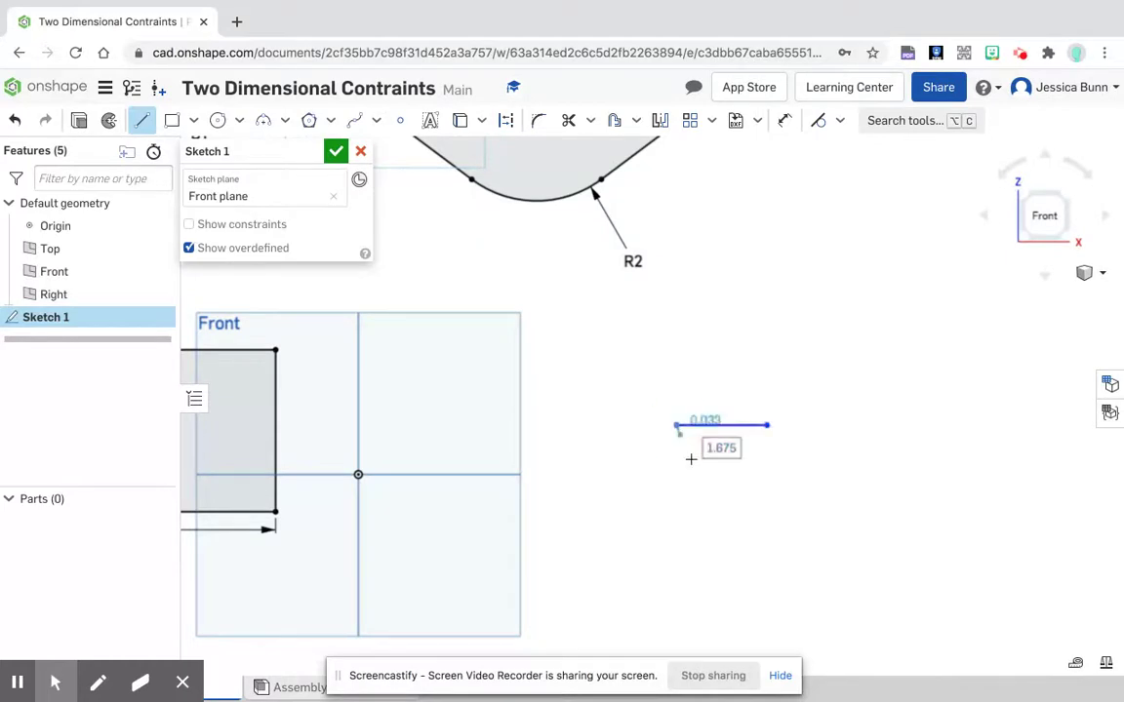
left_click(678, 527)
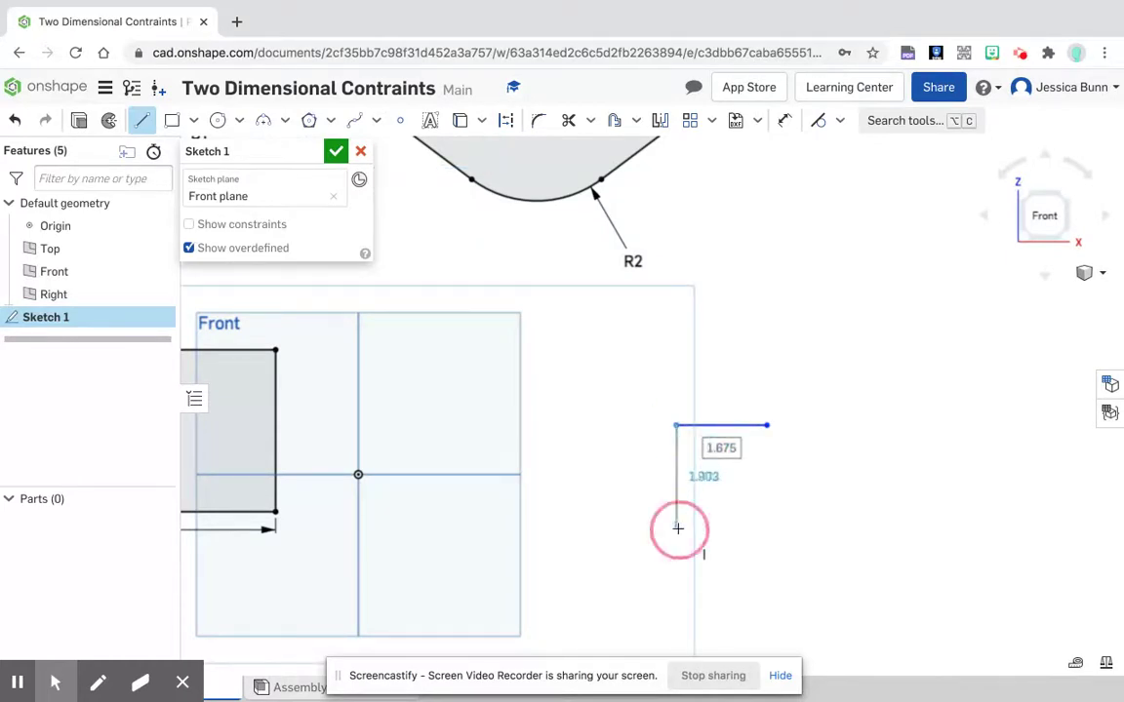
left_click(760, 527)
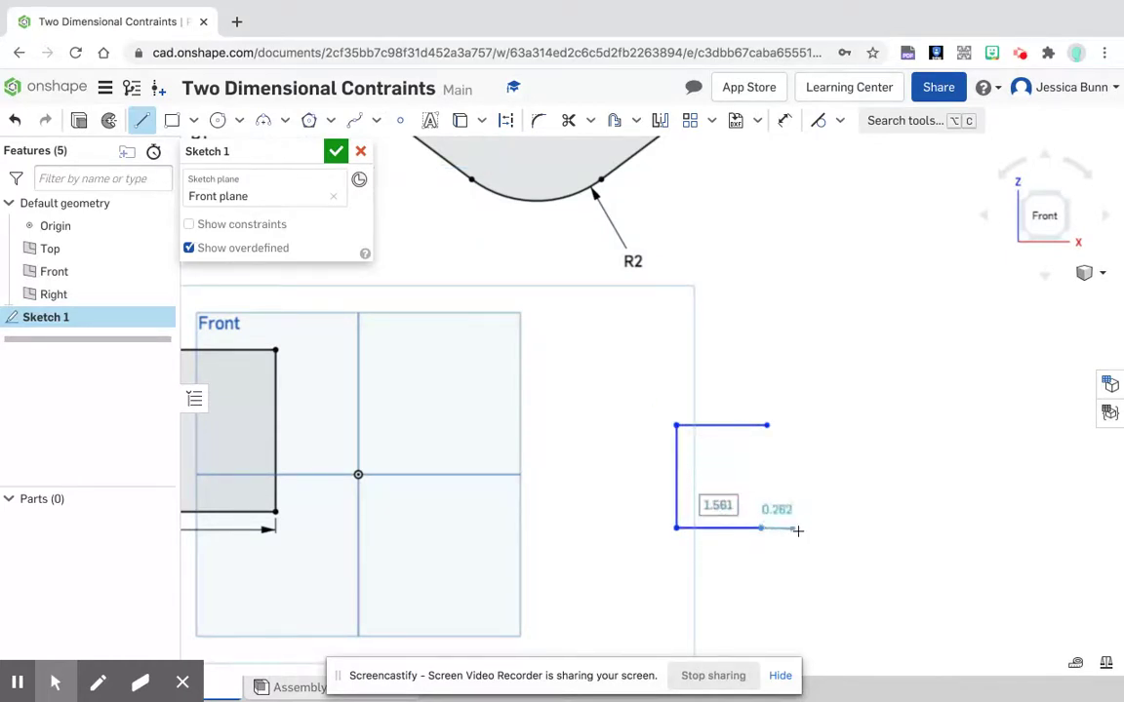
right_click(801, 529)
left_click(871, 544)
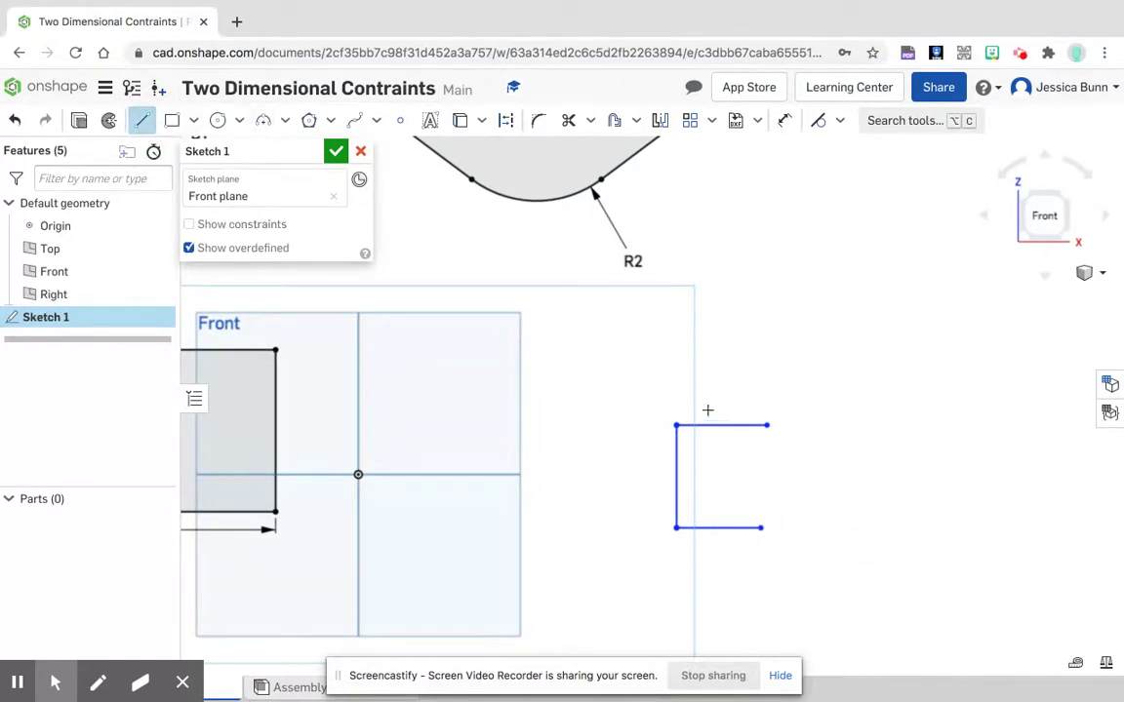
Step: Sketch a facing leftward-opening bracket of lines: top about 1.5 in, right side about 1.9 in, base about 1.5 in
middle_click_drag(843, 453, 694, 435)
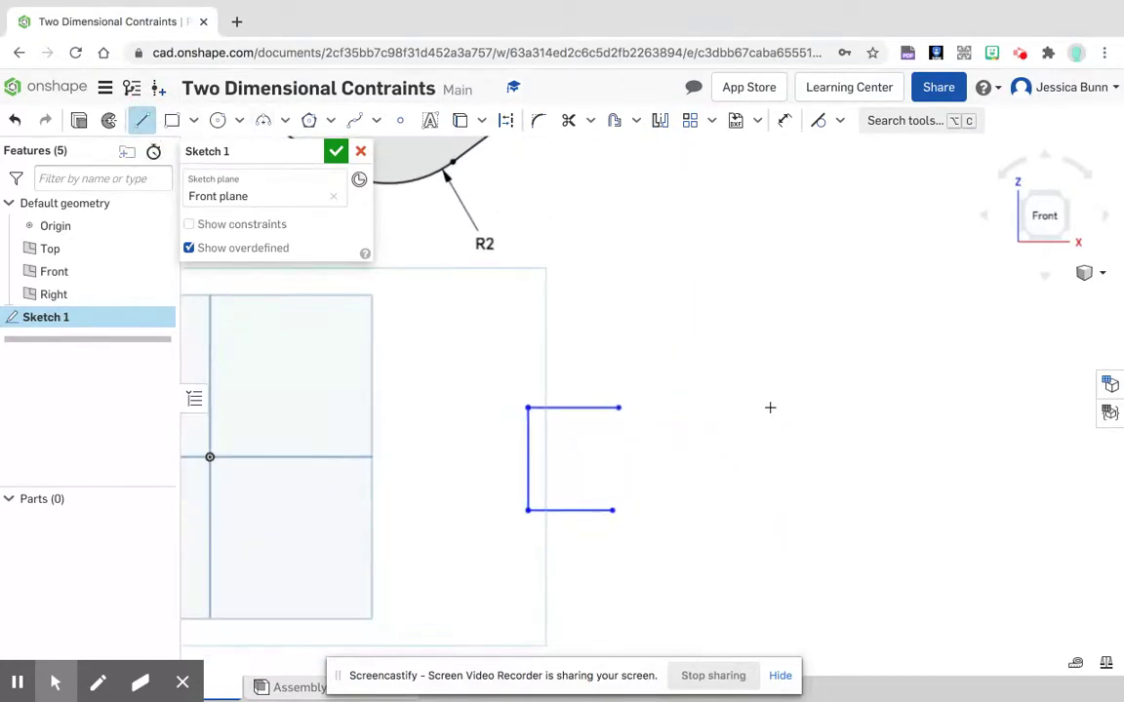
left_click(757, 405)
left_click(838, 415)
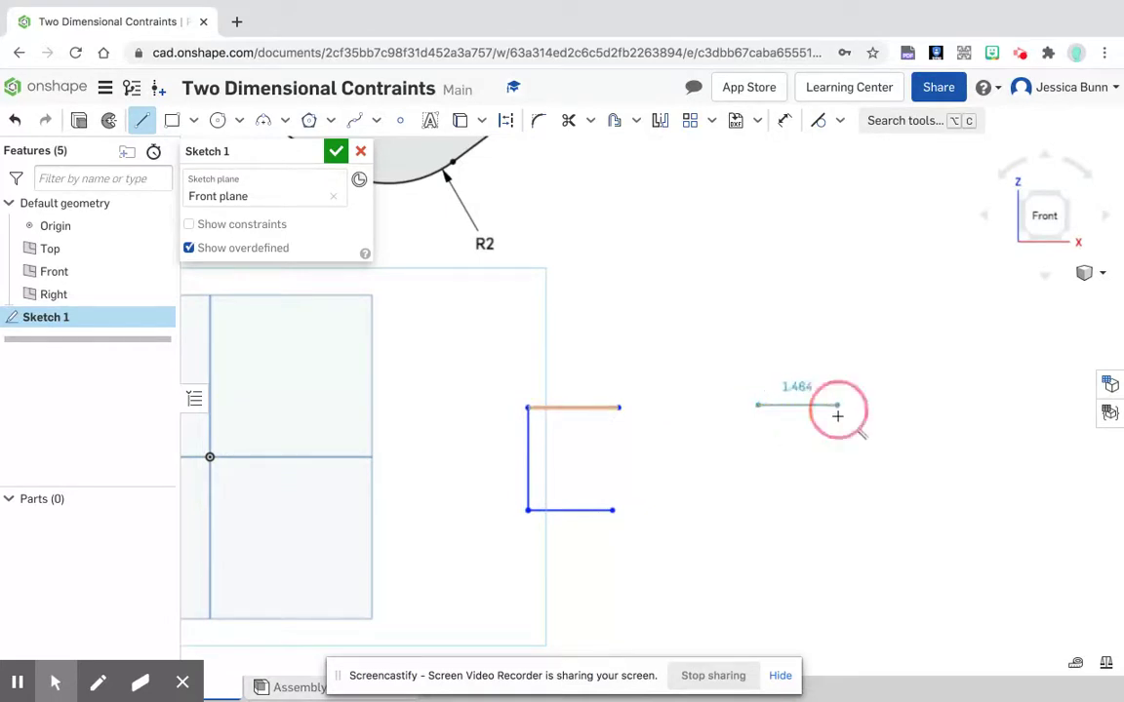
left_click(838, 510)
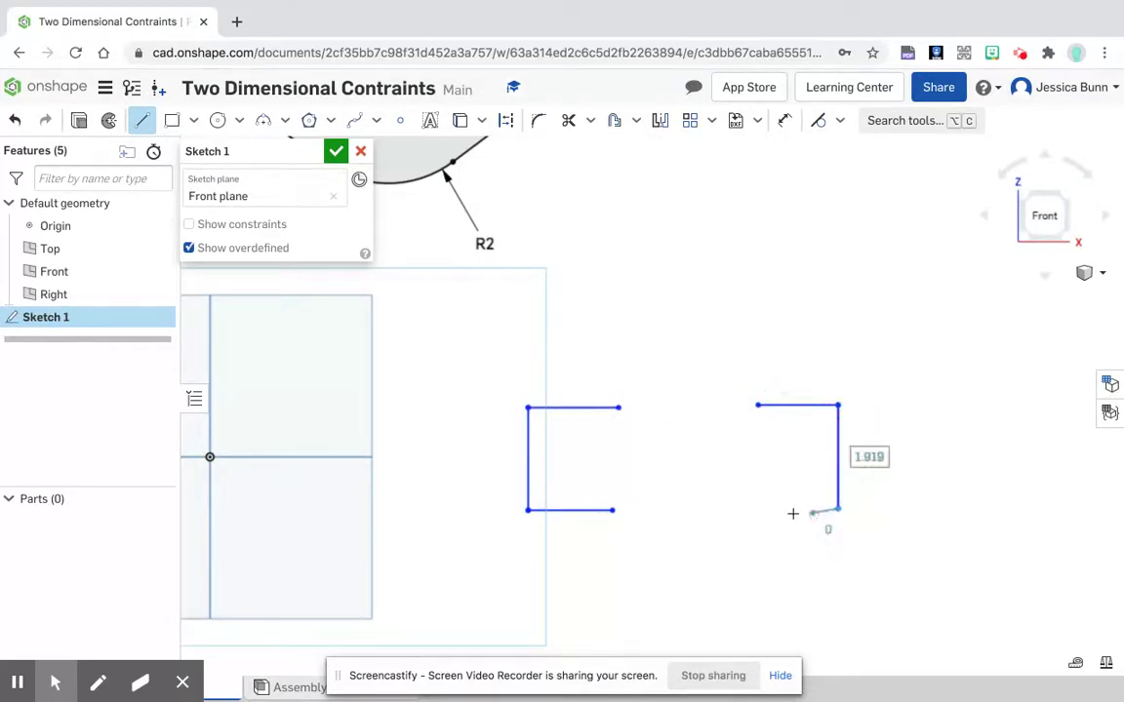
left_click(754, 508)
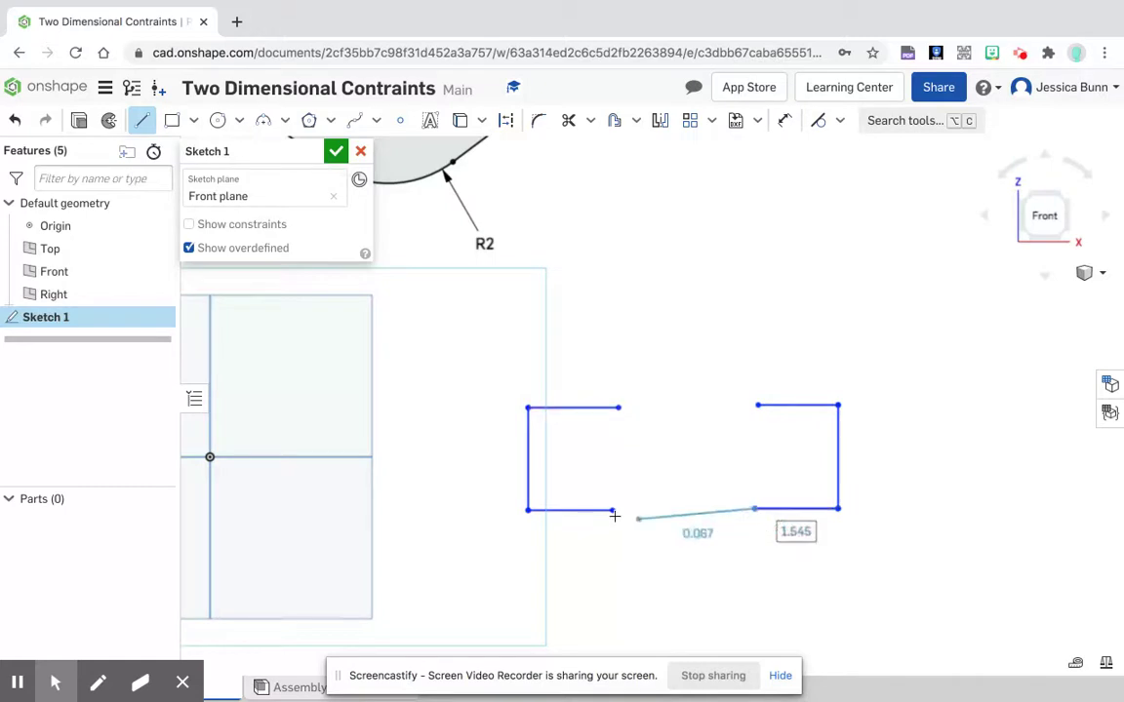
right_click(695, 562)
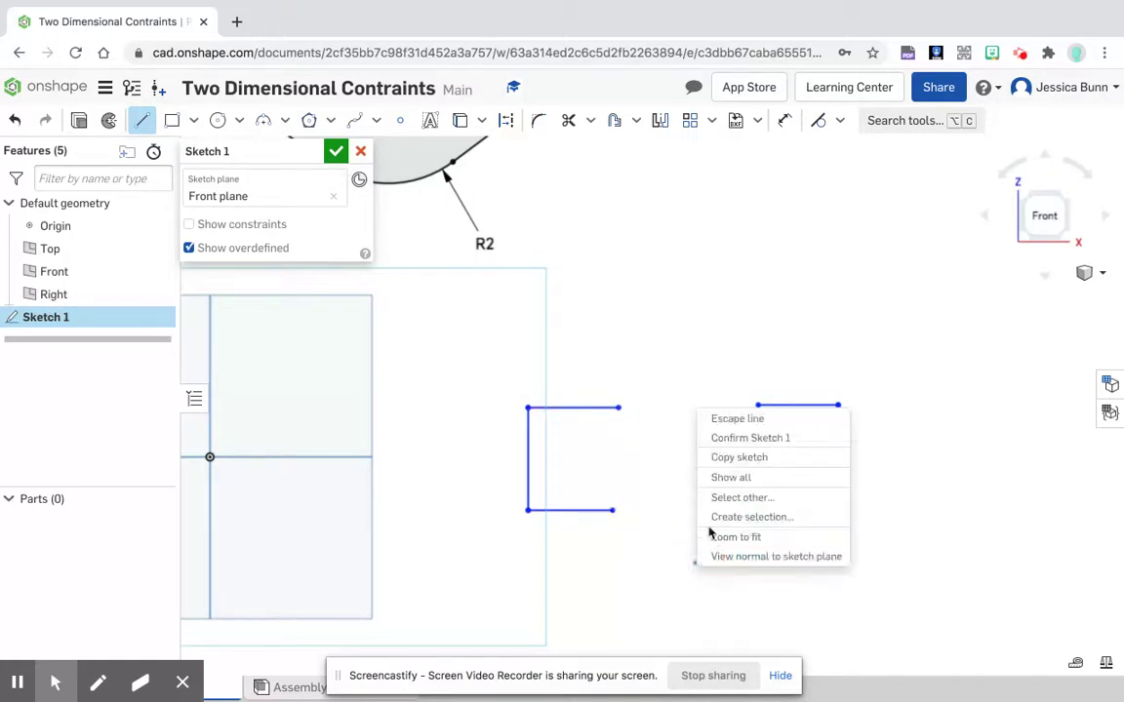
left_click(733, 422)
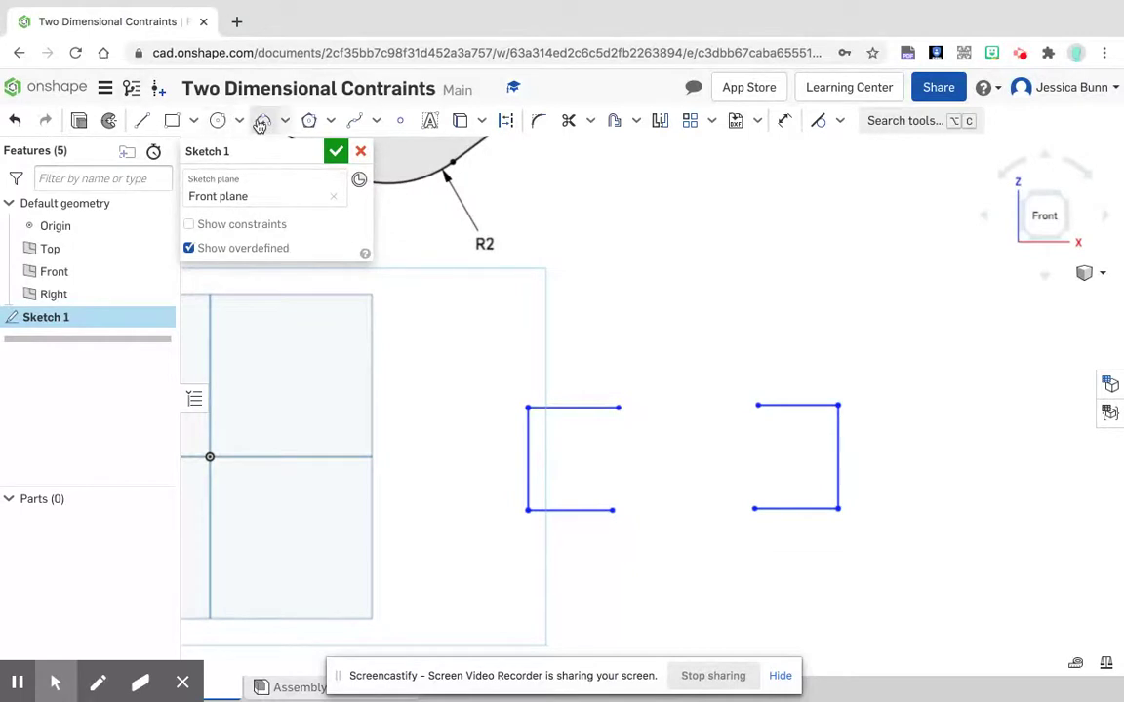
Step: Join the two brackets with upward-bulging three-point arcs between their upper and lower endpoints, the lower one about 1.6 in radius
left_click(262, 121)
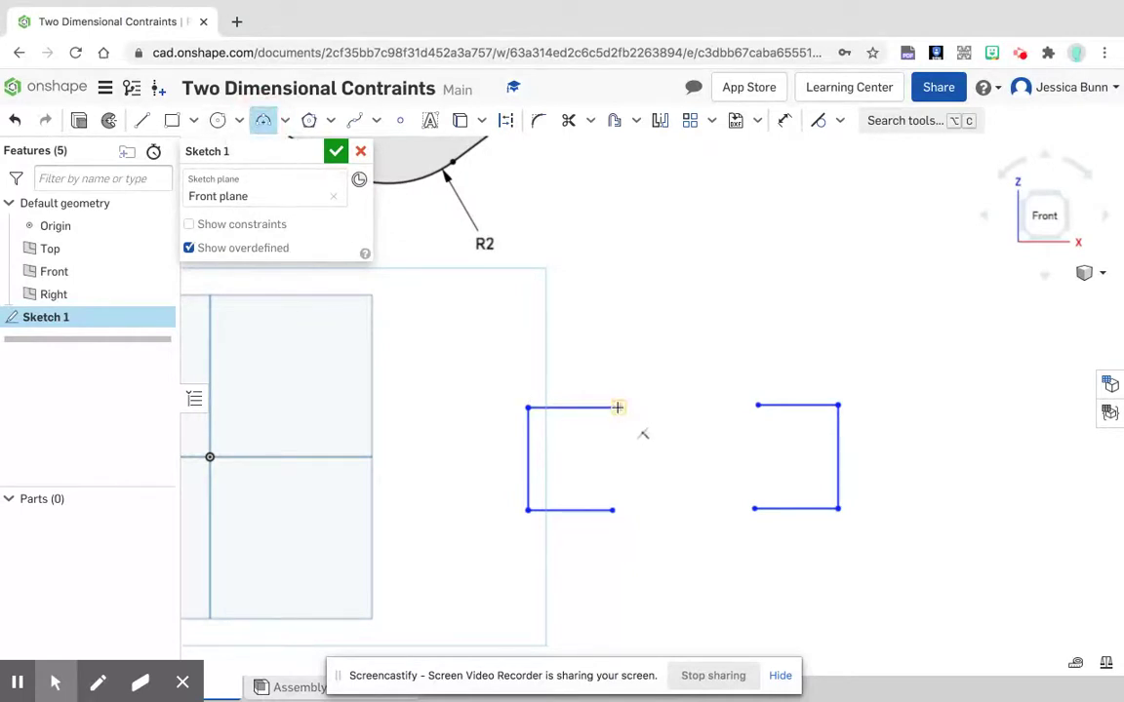
left_click(618, 407)
left_click(757, 404)
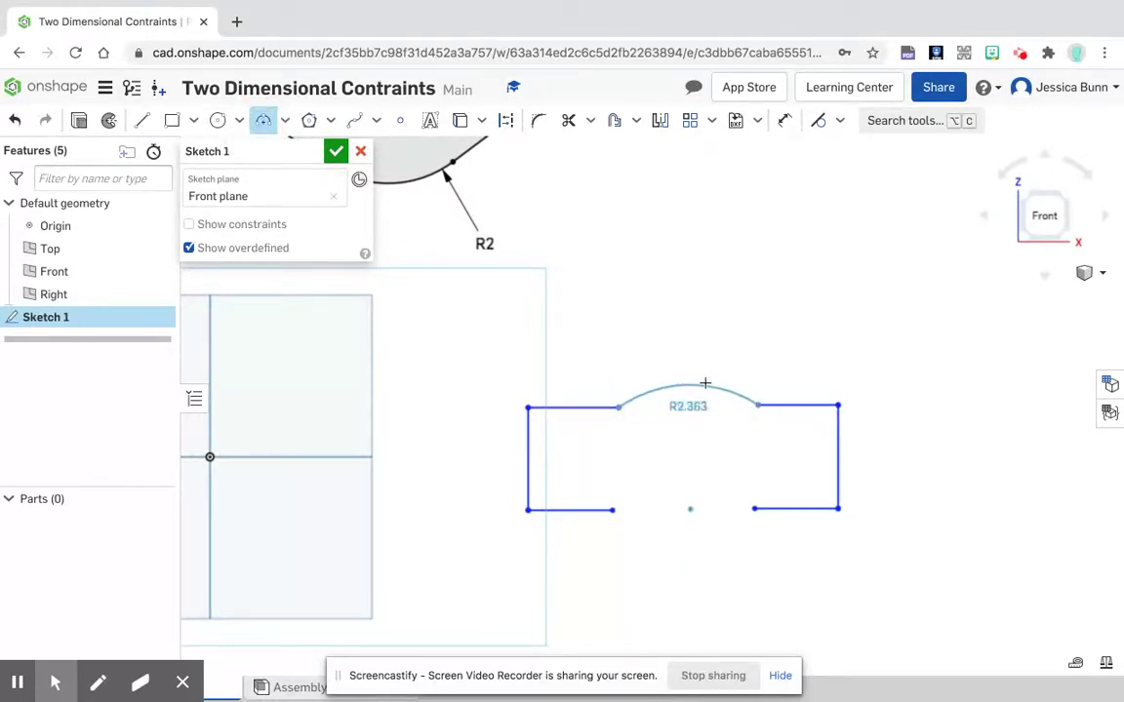
left_click(695, 375)
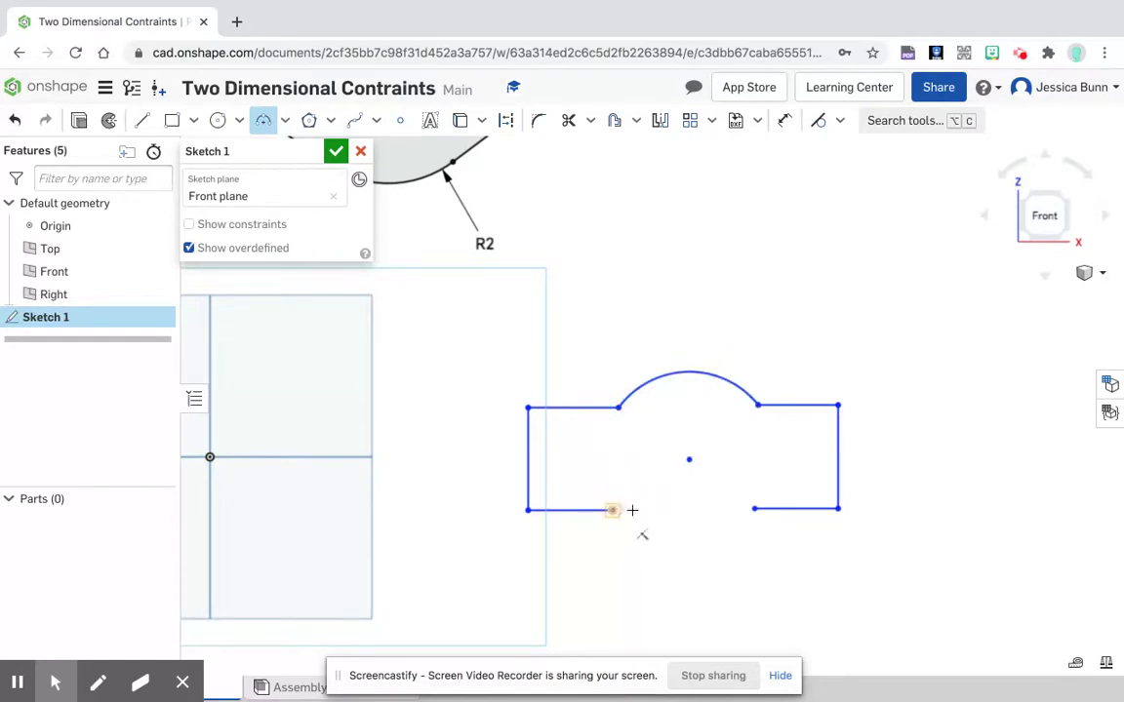
left_click(612, 510)
left_click(754, 508)
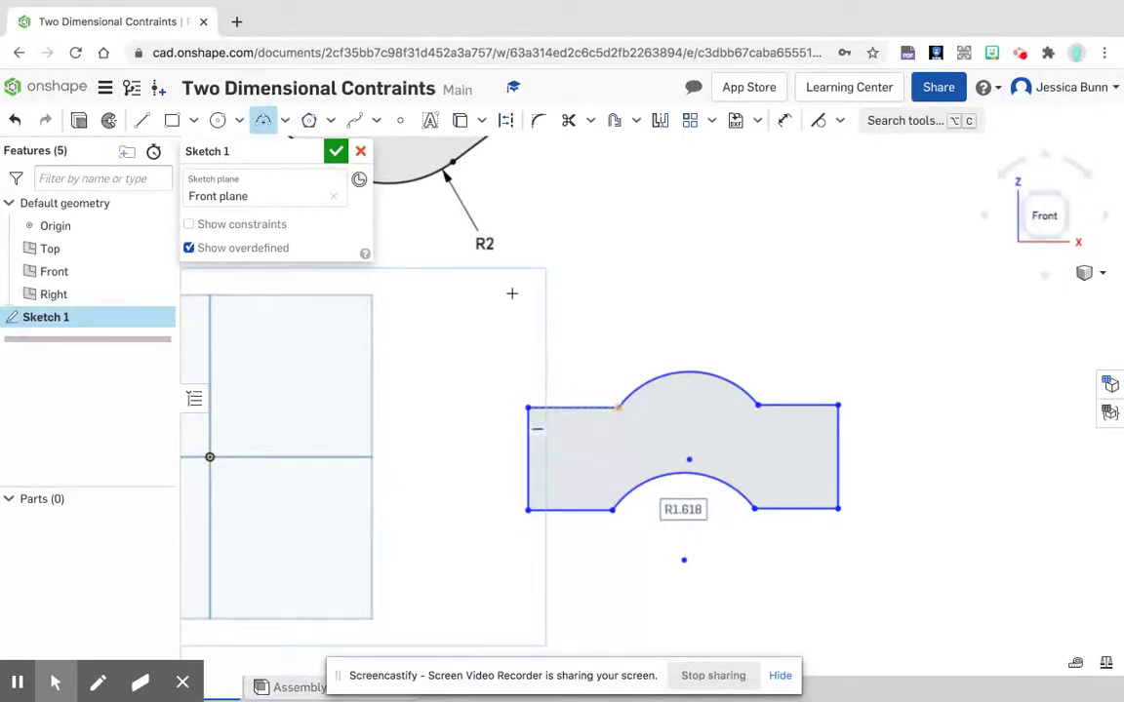
Step: Apply Equal constraints between the upper and lower horizontal lines on each end, and between the two upper lines
left_click(841, 122)
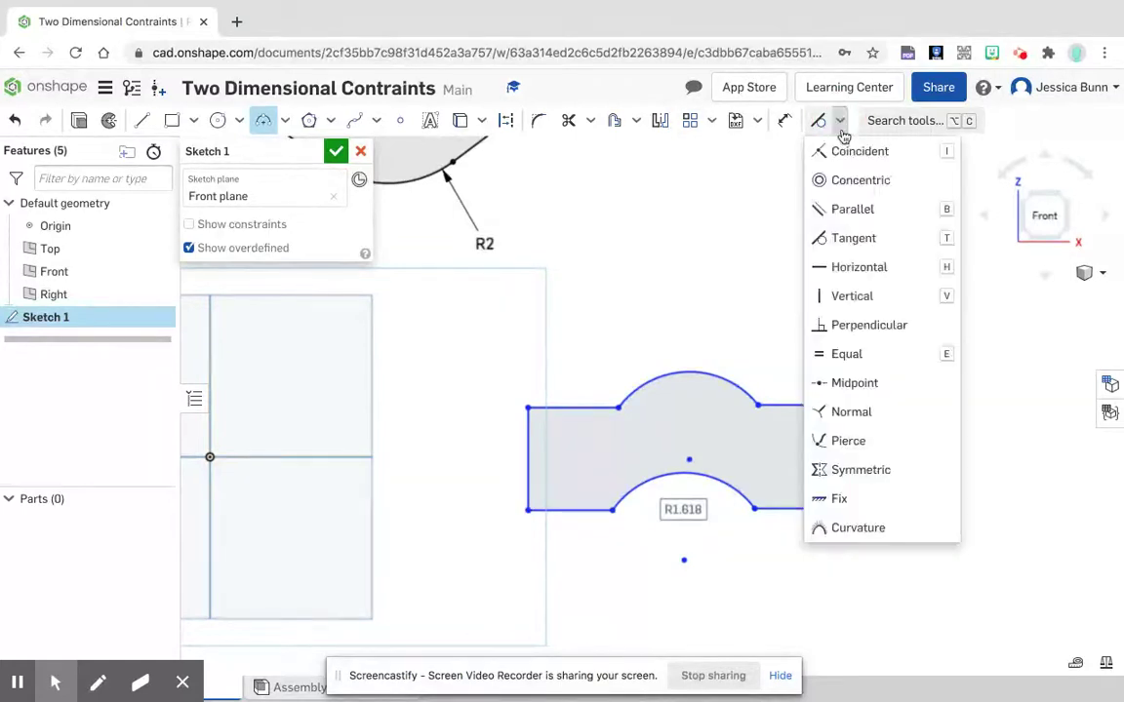
left_click(846, 356)
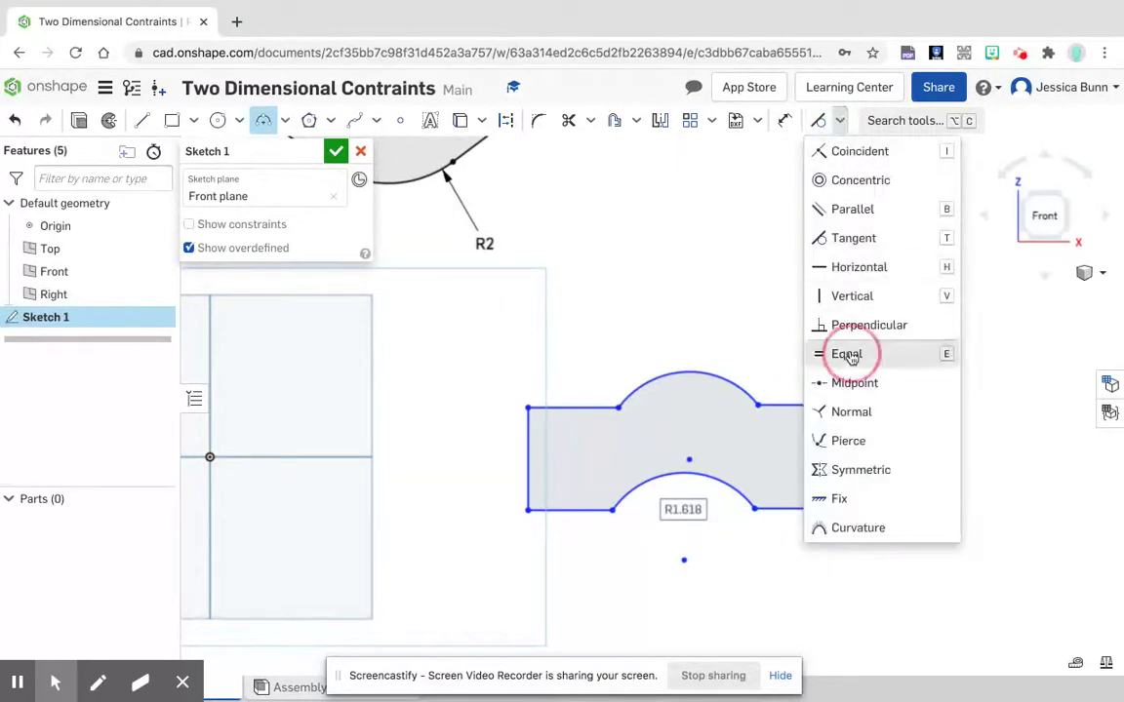
left_click(797, 405)
left_click(800, 508)
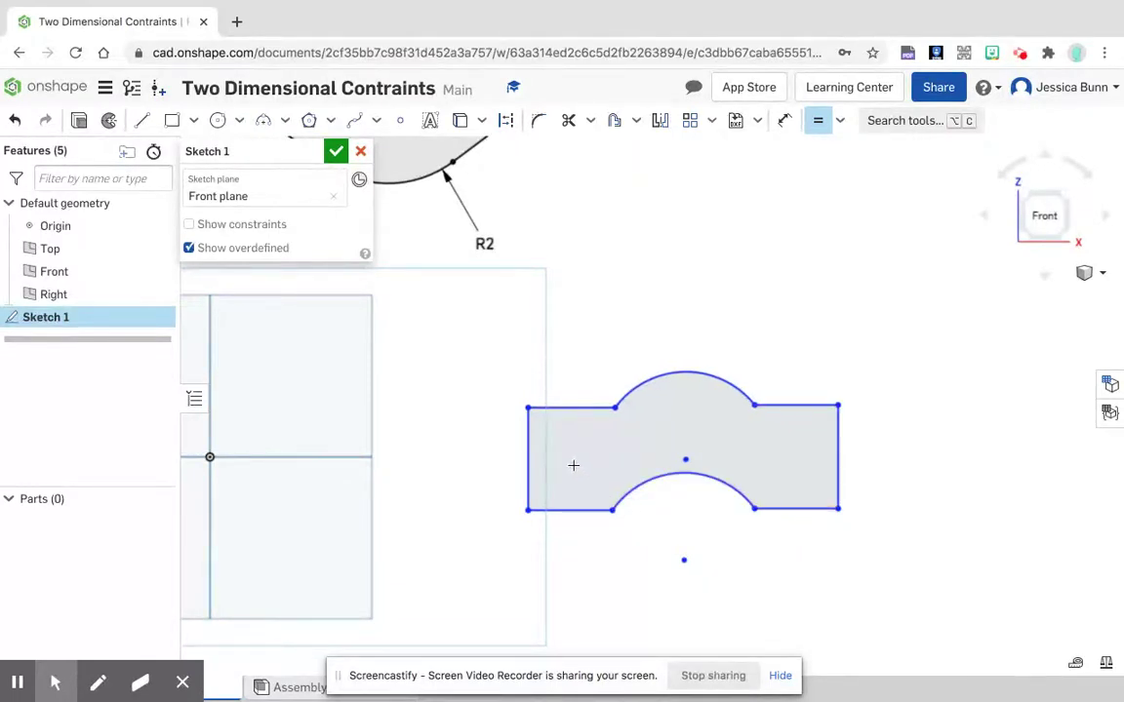
left_click(576, 408)
left_click(578, 510)
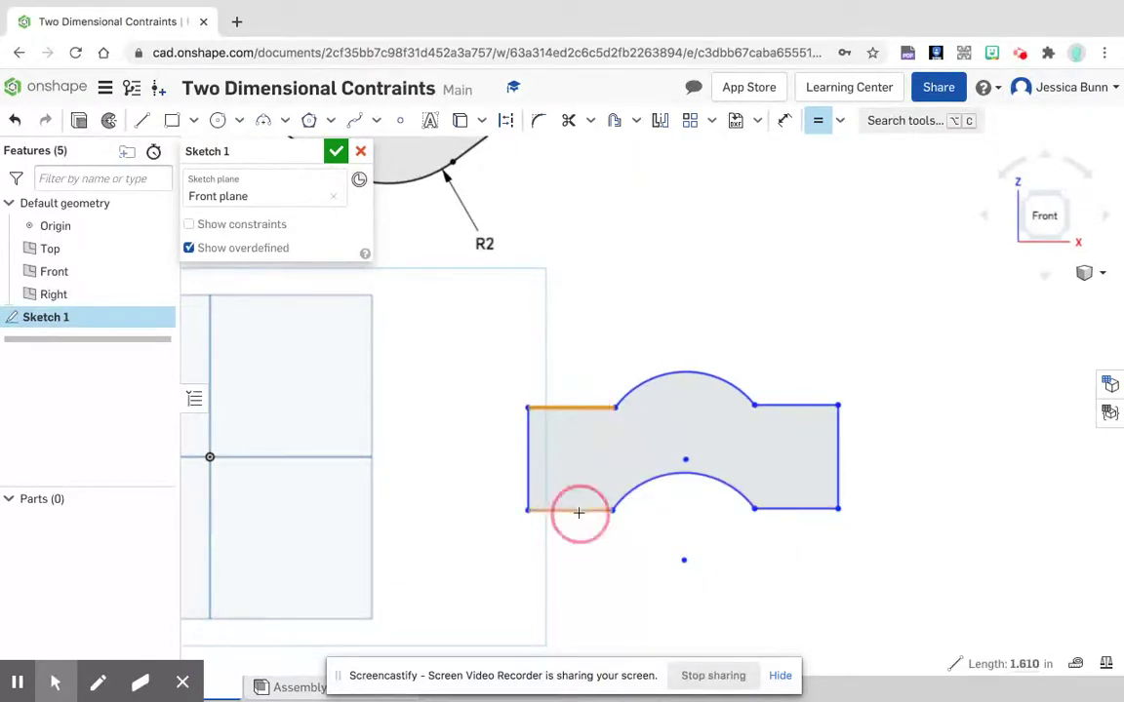
left_click(588, 407)
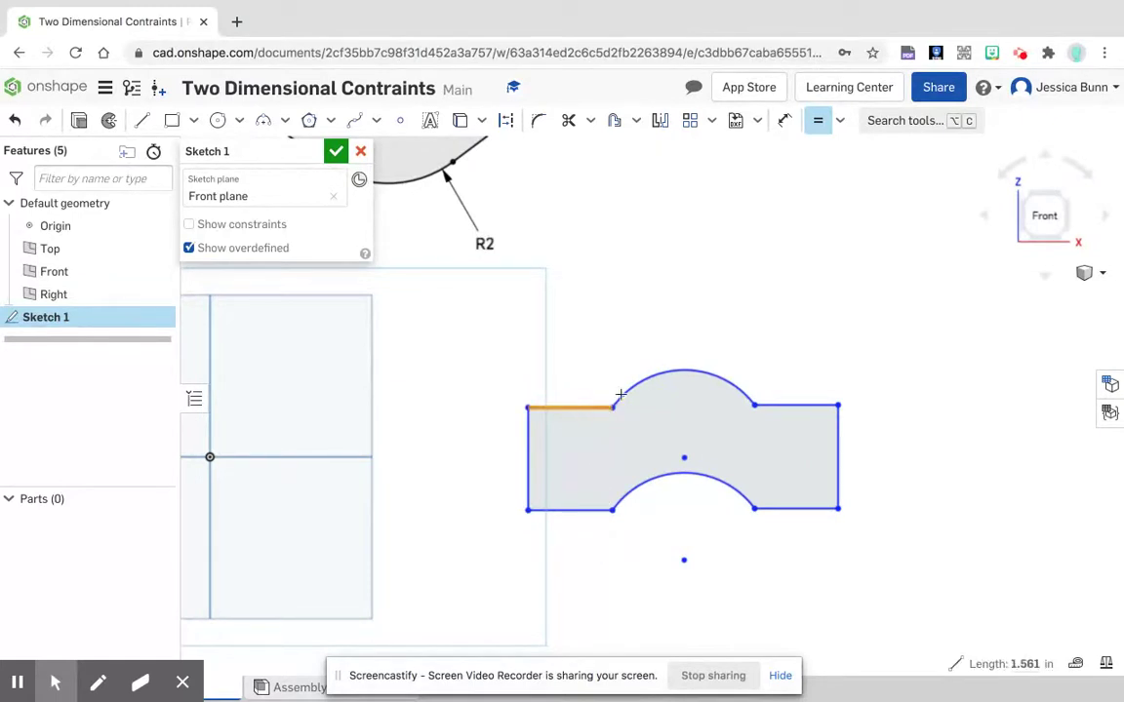
left_click(770, 405)
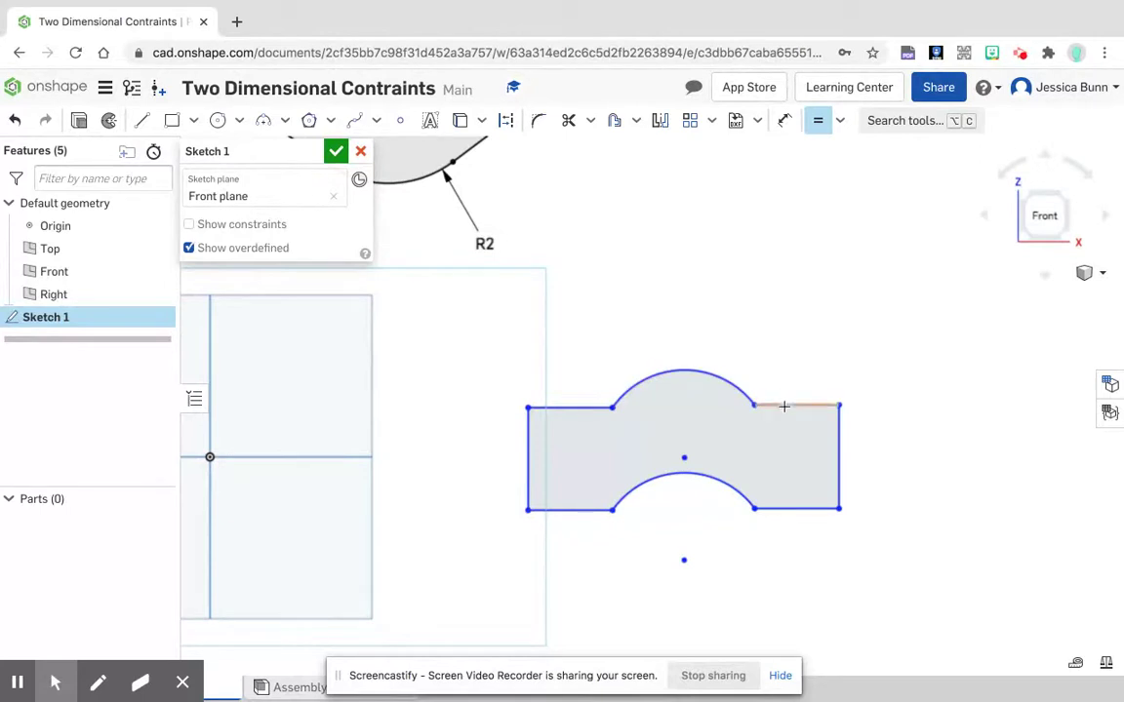
Step: Apply Equal constraints between the outline's left and right vertical sides, and between its upper and lower arcs
left_click(526, 465)
left_click(835, 468)
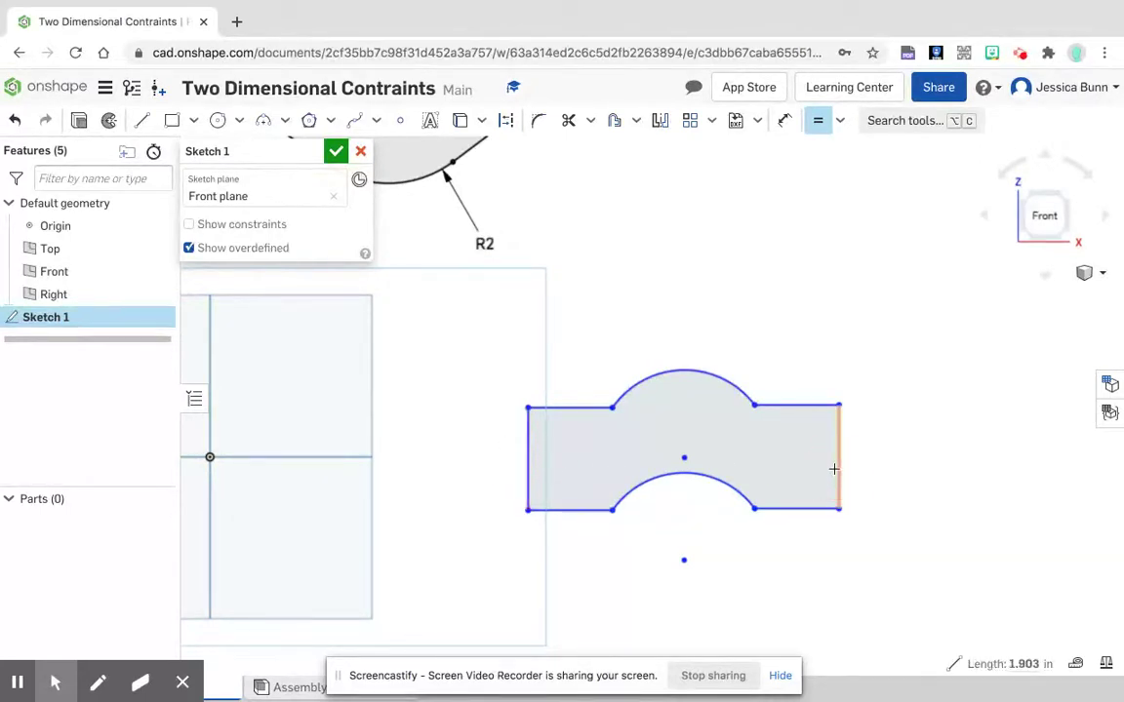
left_click(722, 377)
left_click(722, 481)
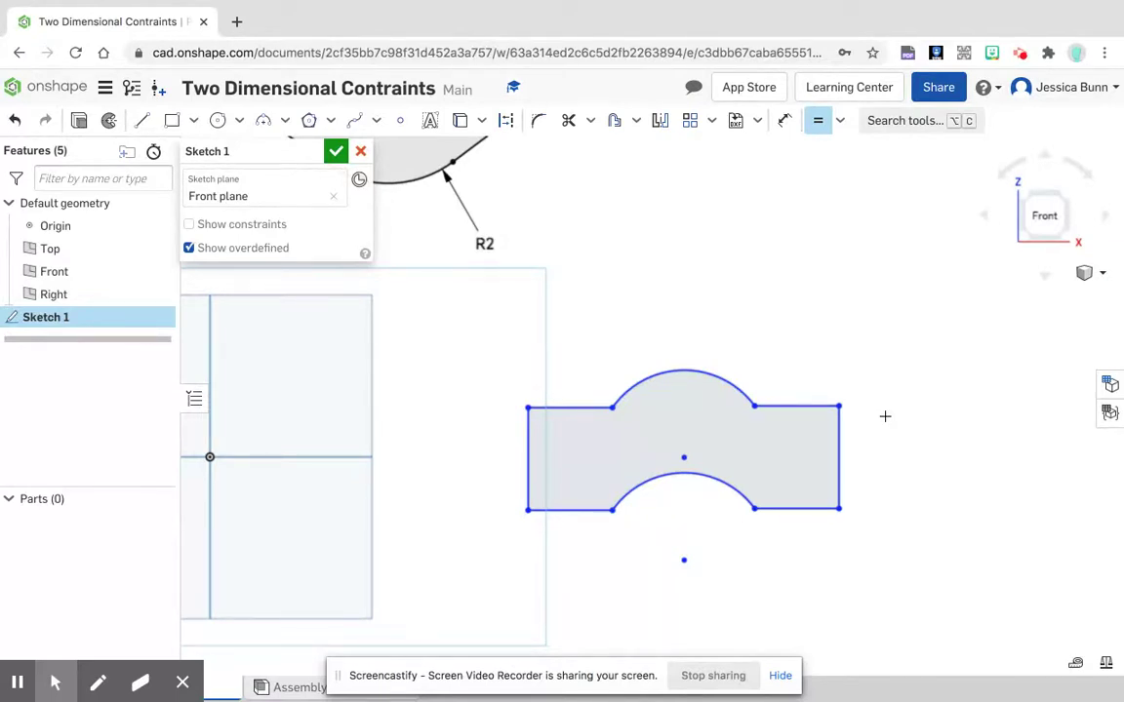
Step: Dimension the left vertical side of the two-arc outline at 2.5 in
left_click(783, 128)
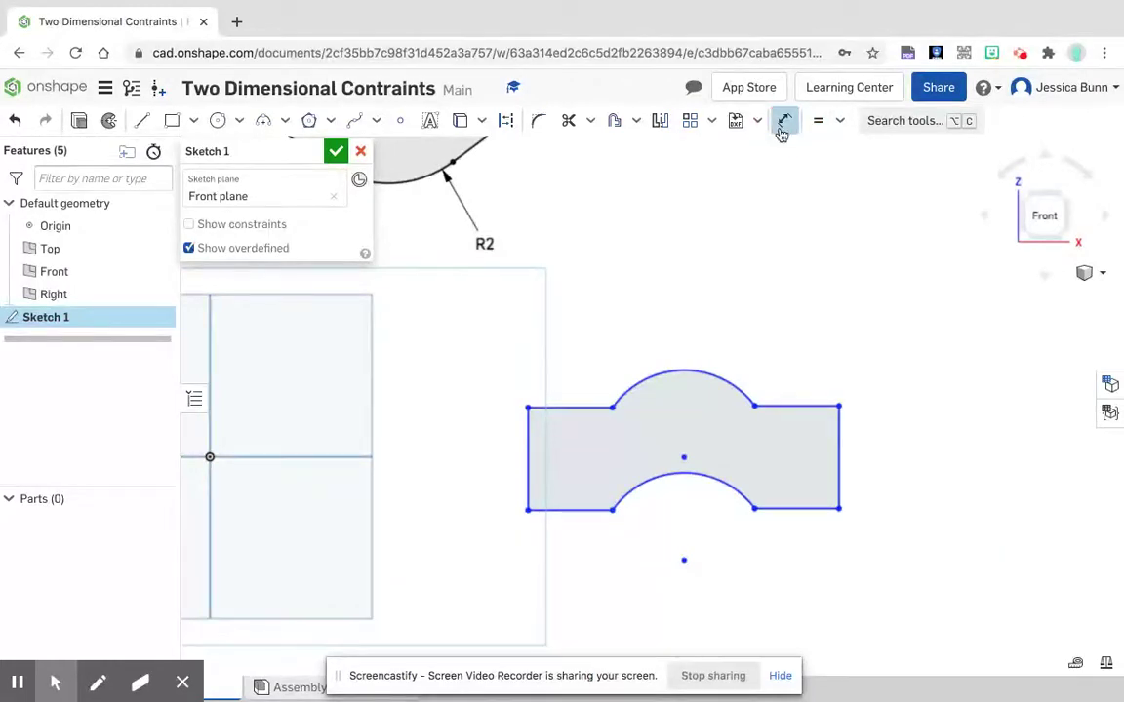
left_click(527, 475)
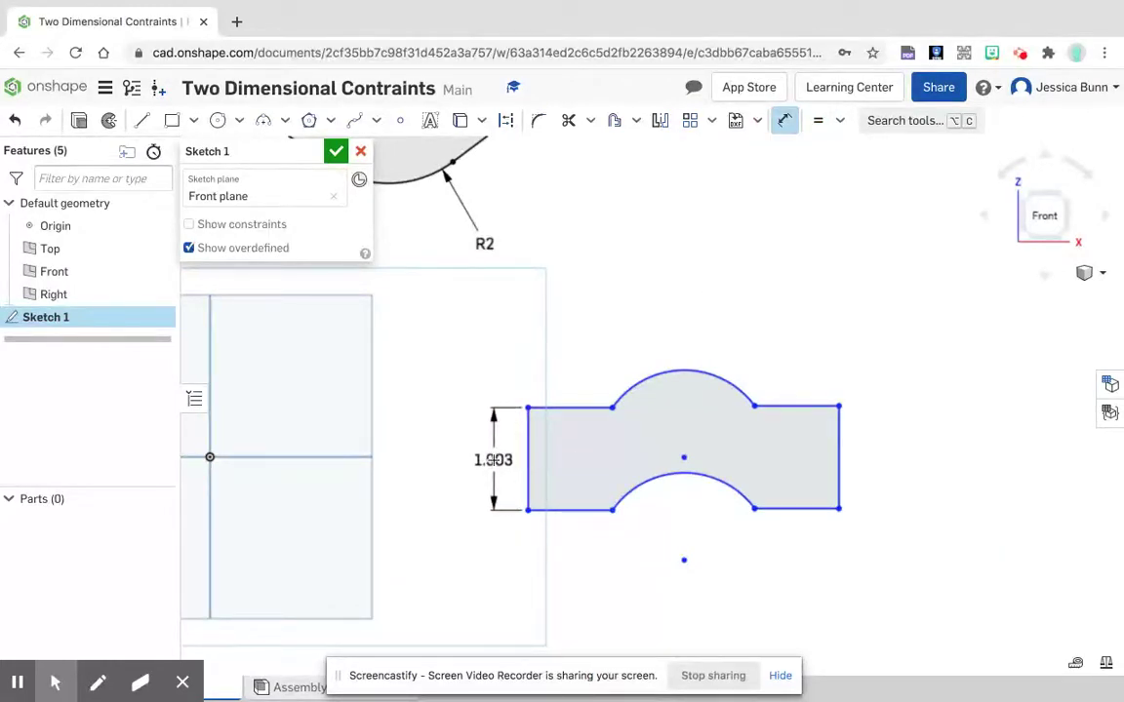
left_click(492, 459)
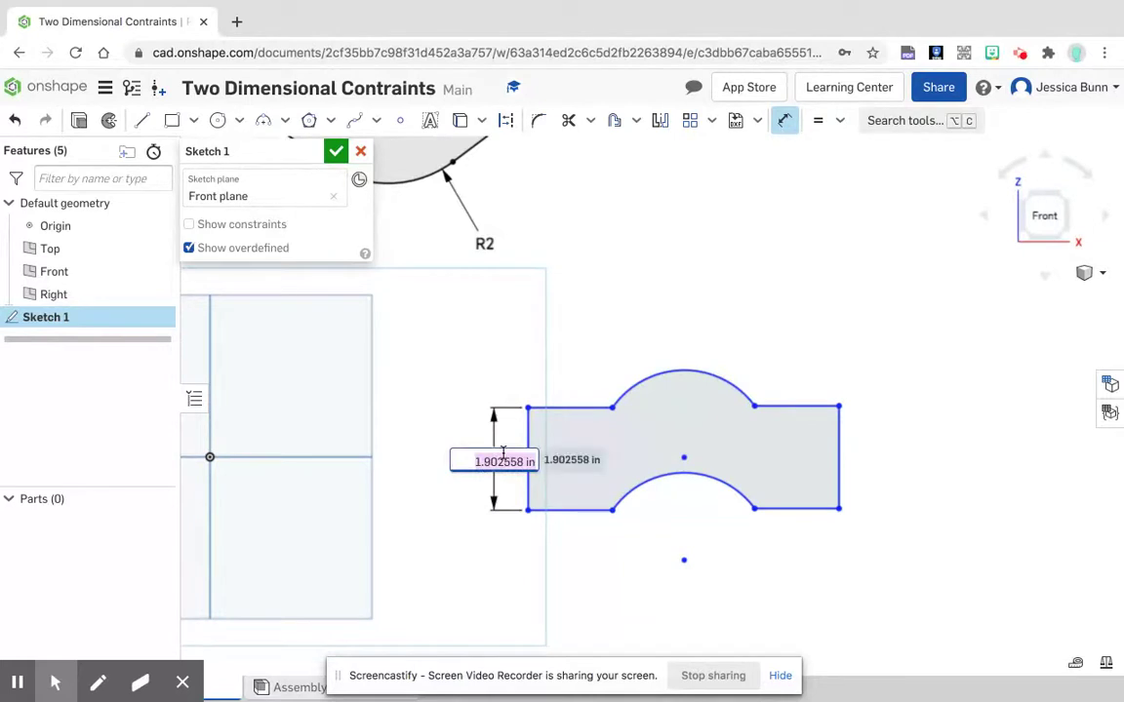
type("2.5")
key("Return")
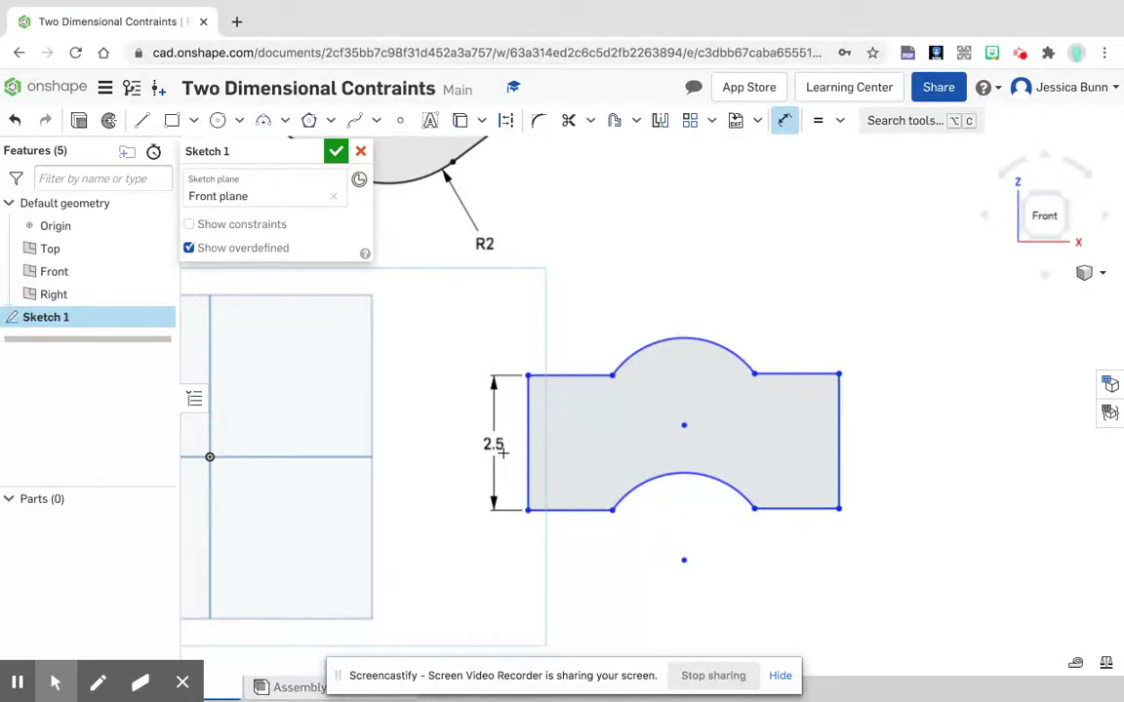
Step: Dimension the outline's upper arc with a radius of 2 in
left_click(694, 339)
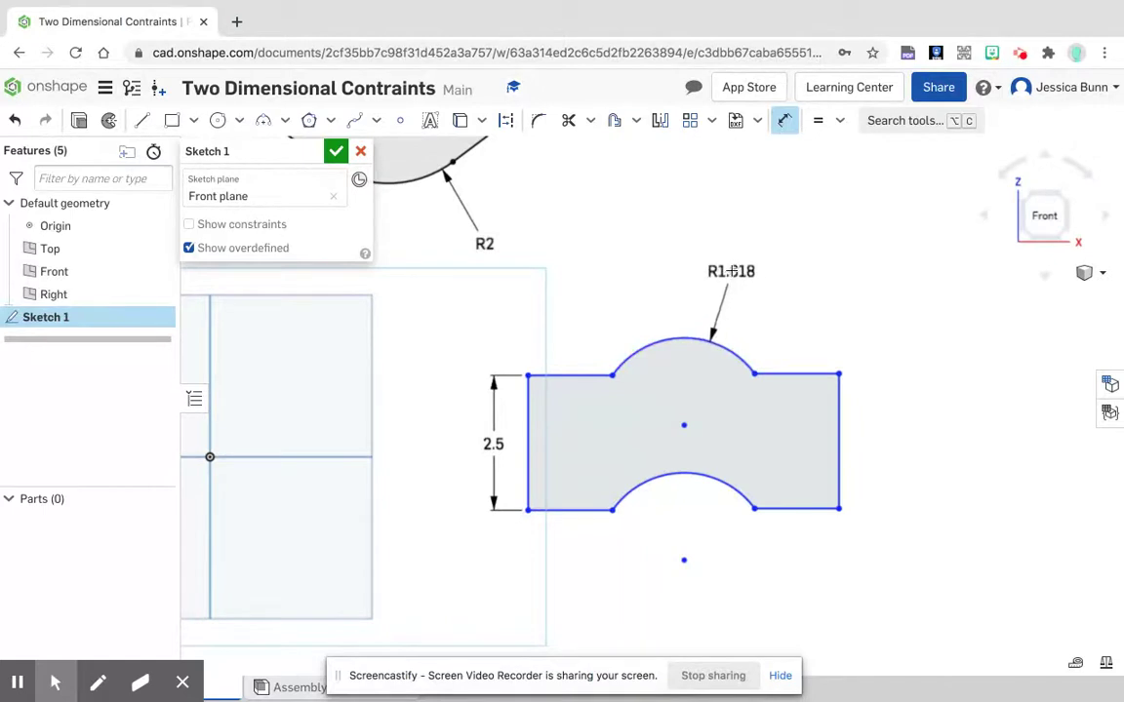
left_click(731, 268)
type("2")
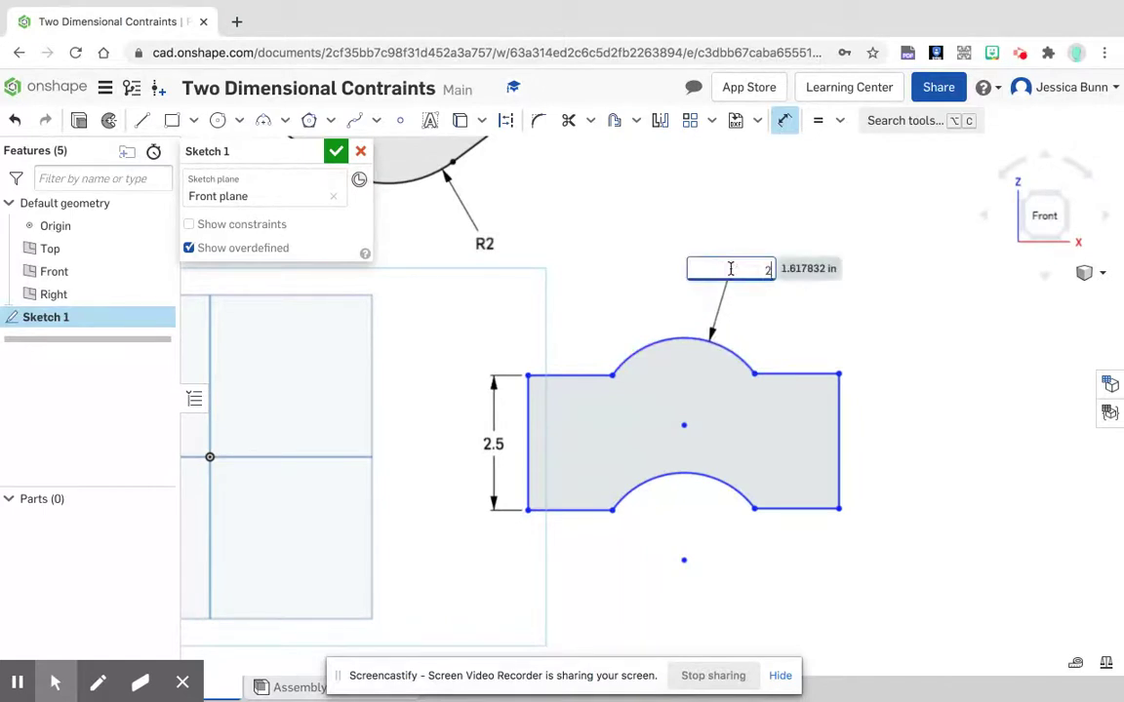
key("Return")
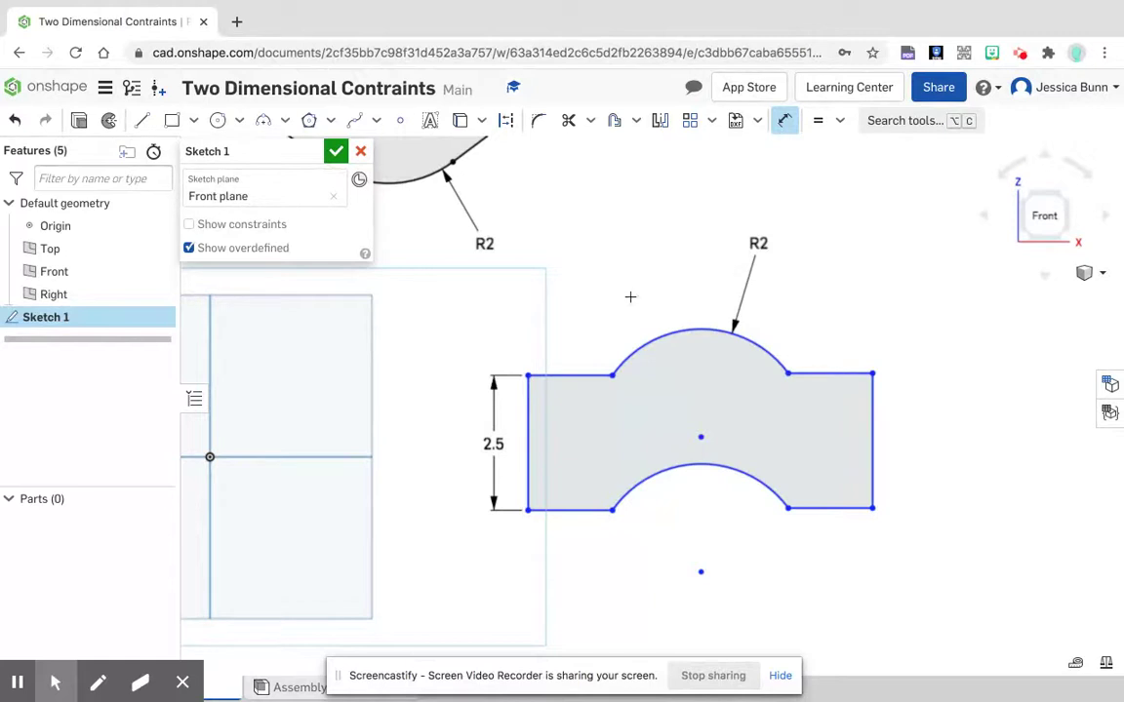
Step: Dimension the overall width between the left and right vertical sides at 8 in, placed below the outline
left_click(532, 475)
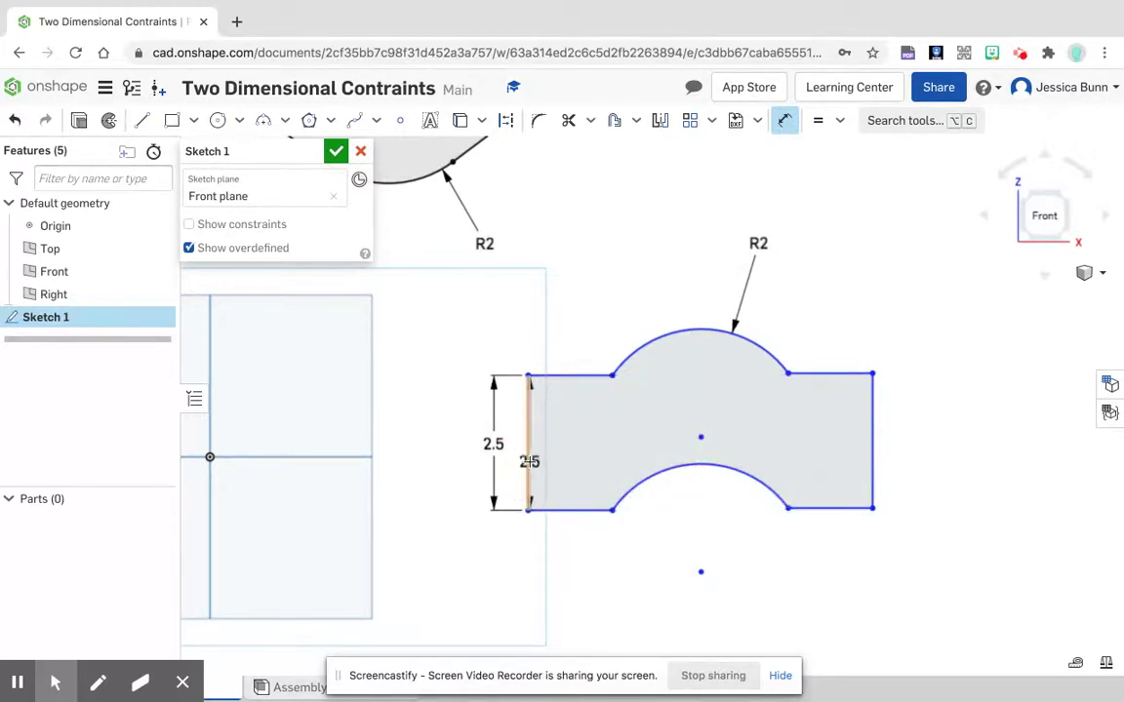
left_click(874, 462)
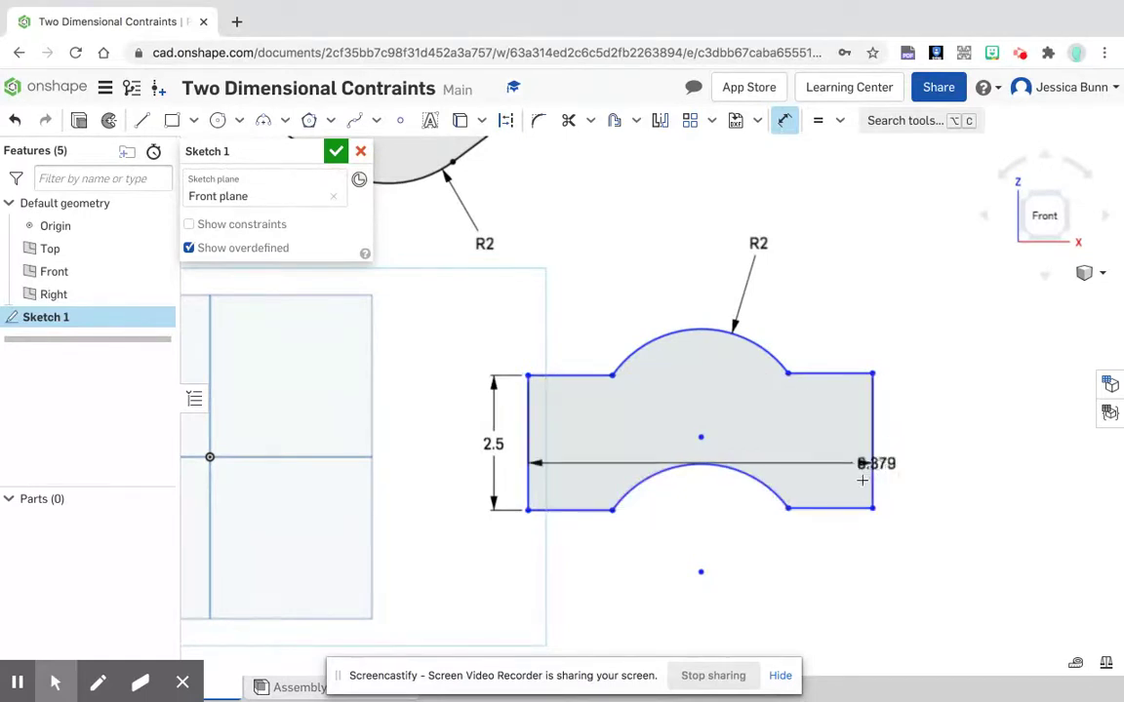
left_click(738, 576)
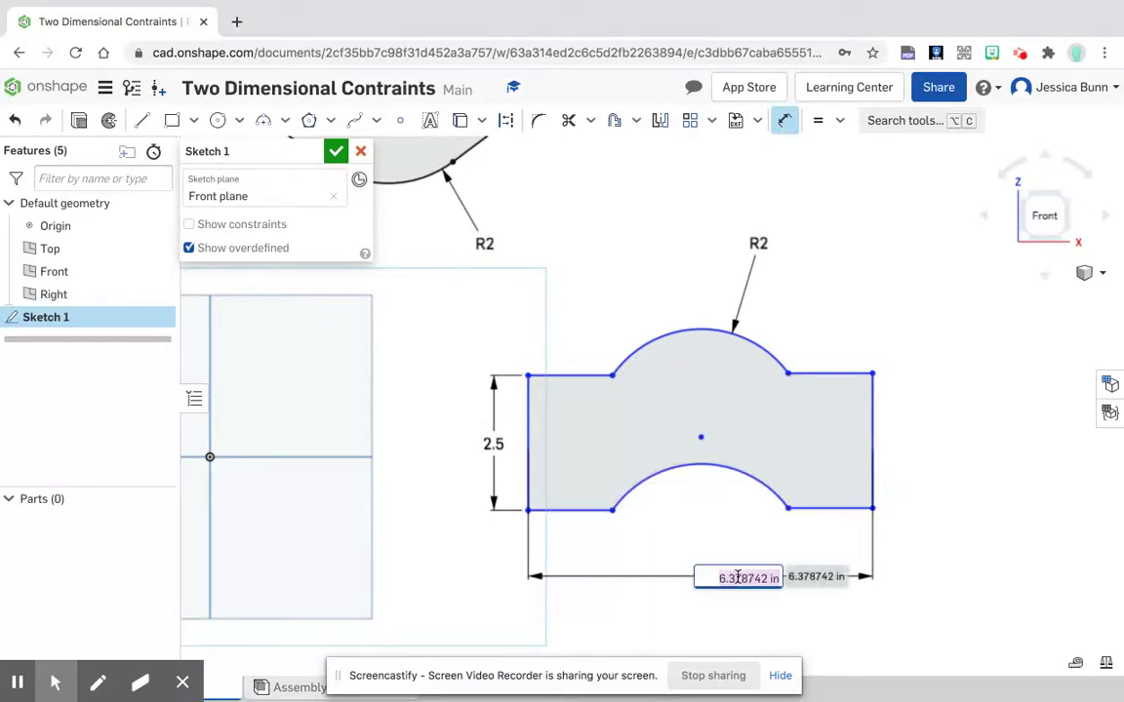
type("8")
key("Return")
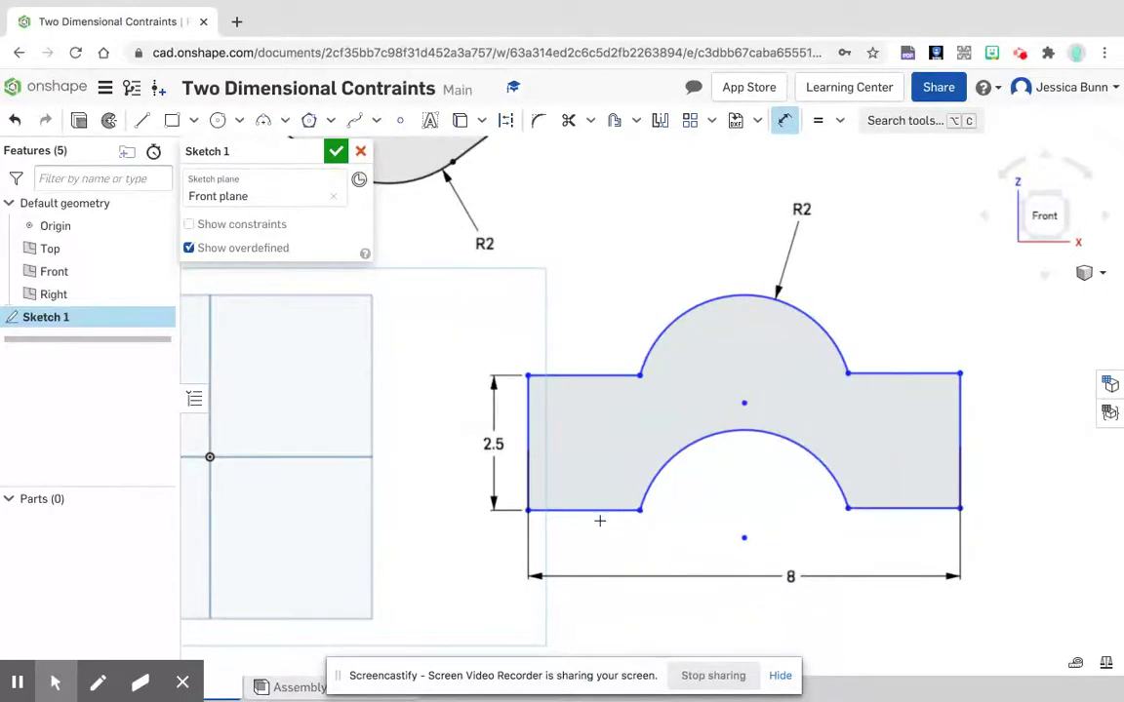
Step: Dimension the outline's upper-right horizontal line at 2 in, placed above the line
left_click(926, 372)
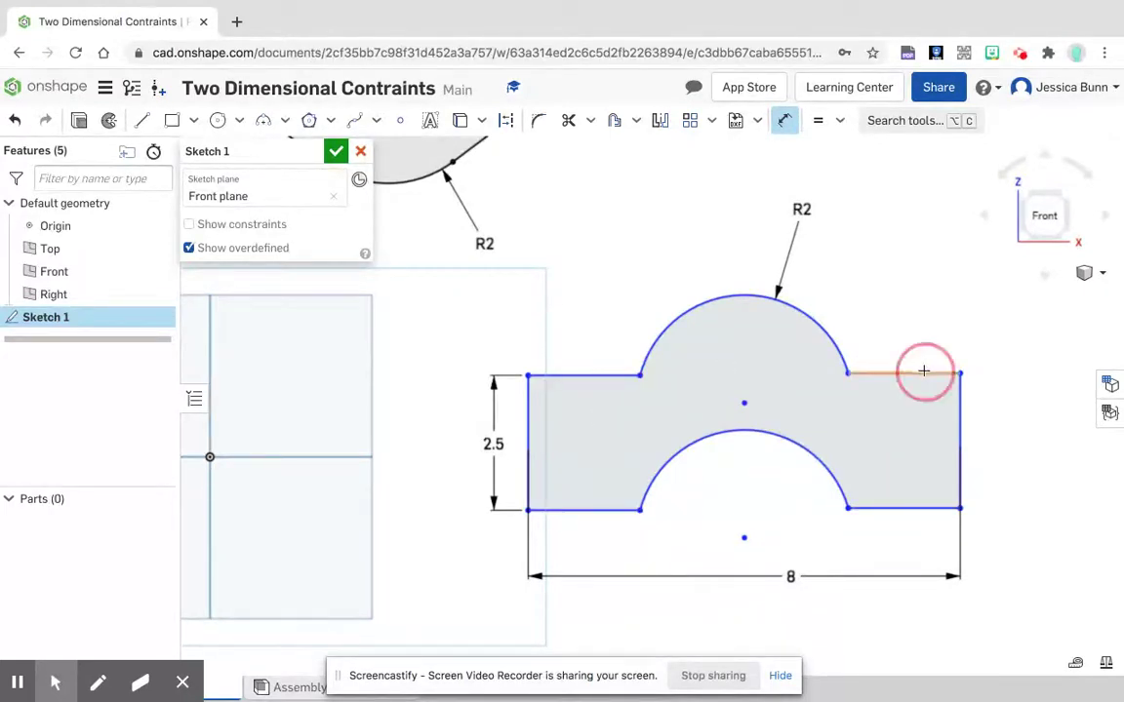
left_click(913, 326)
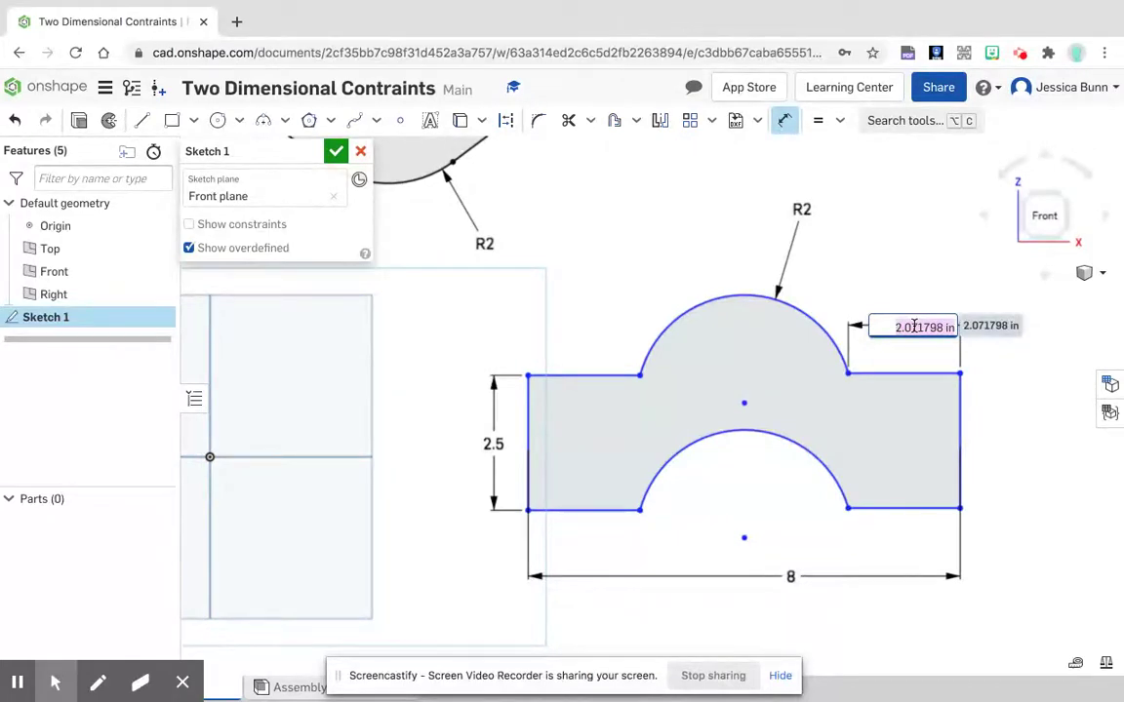
type("2")
key("Return")
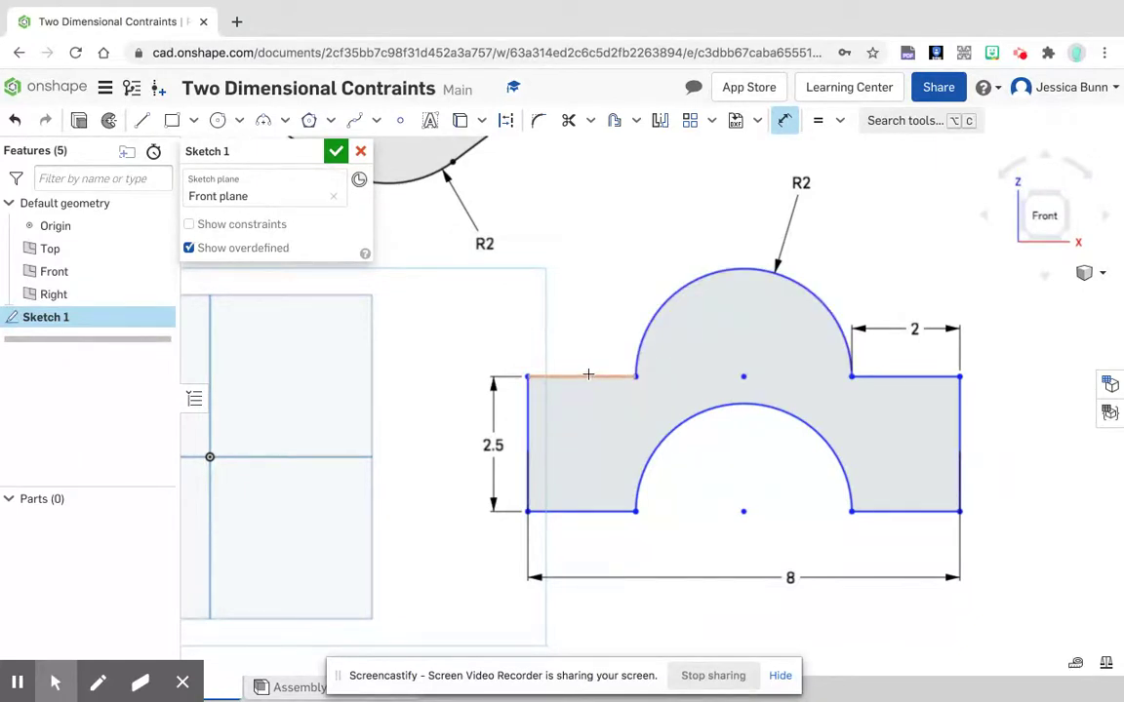
Step: Add a driven length dimension above the outline's upper-left horizontal line
left_click(588, 374)
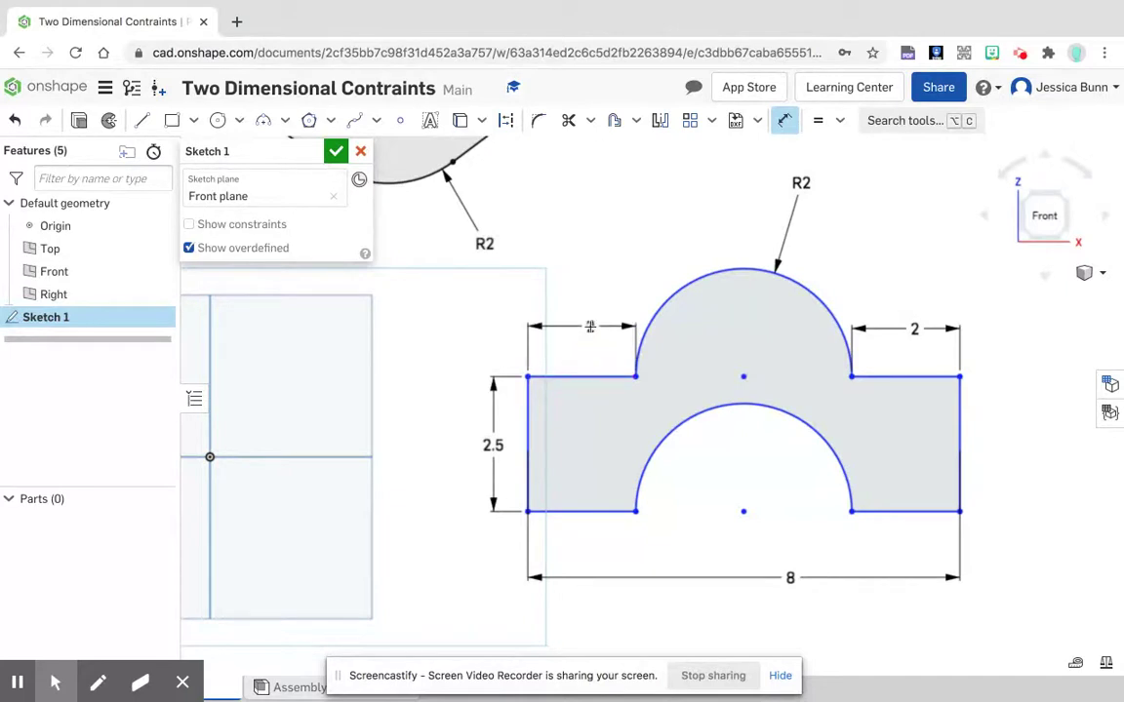
left_click(592, 329)
key("Return")
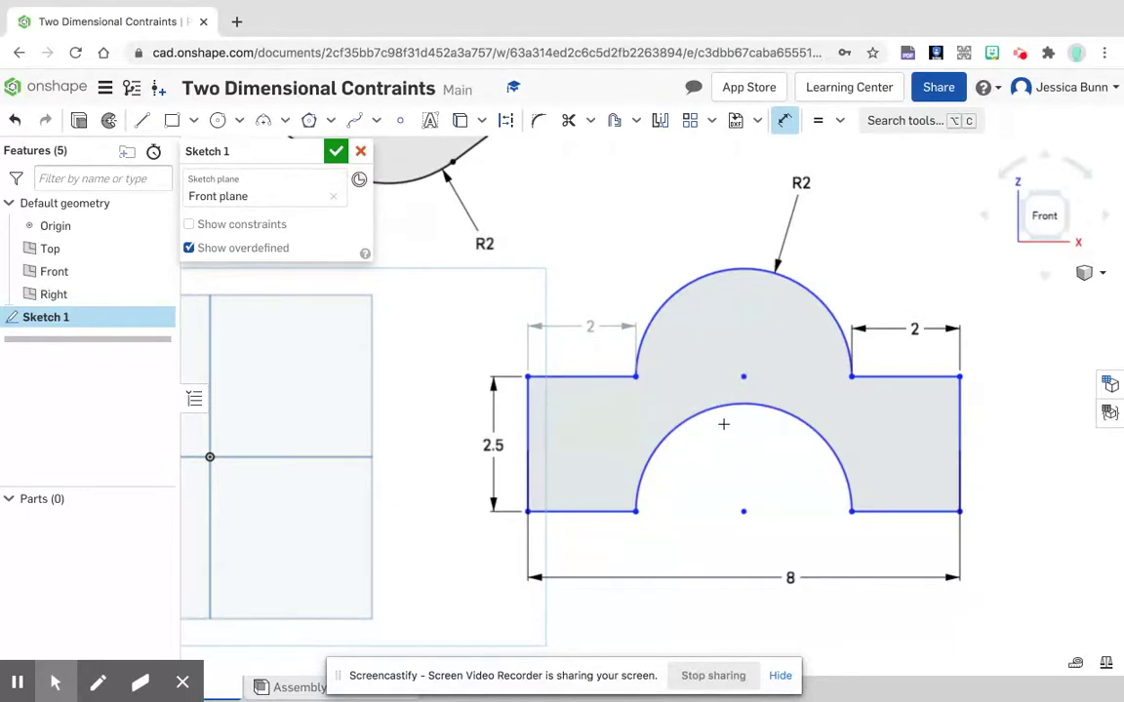
Step: Sketch a slanted line about 4.4 in long below the Front plane, continued by a horizontal base line about 4.1 in long
scroll(578, 458, "down", 10)
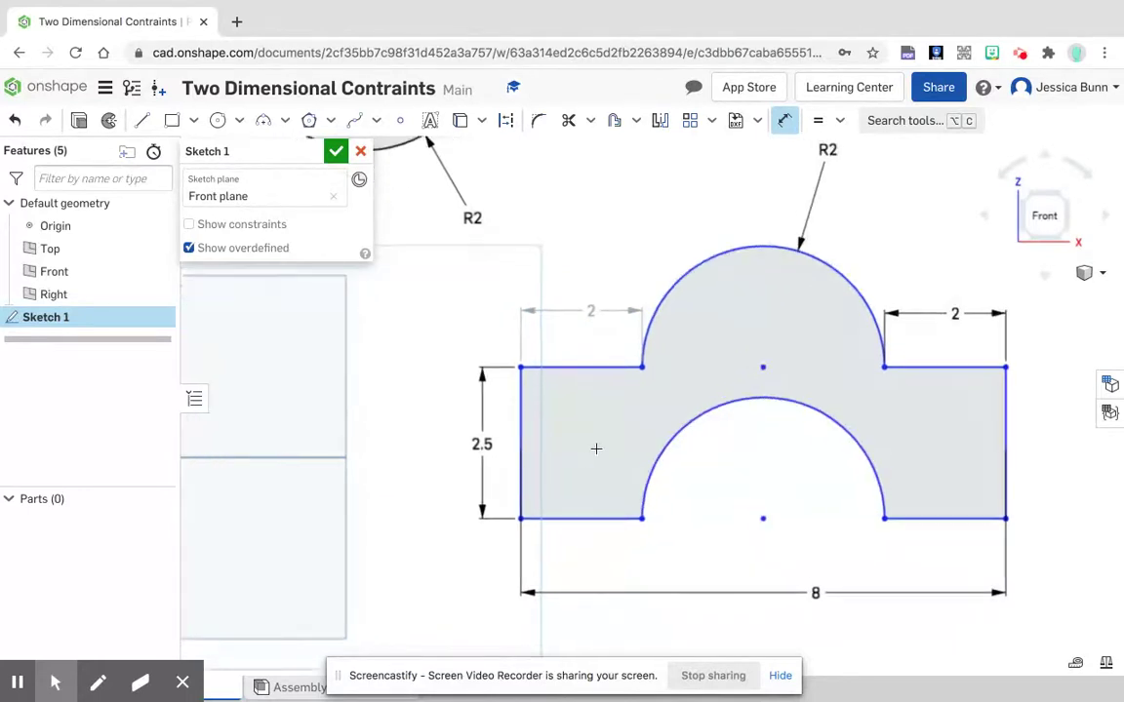
scroll(596, 451, "up", 10)
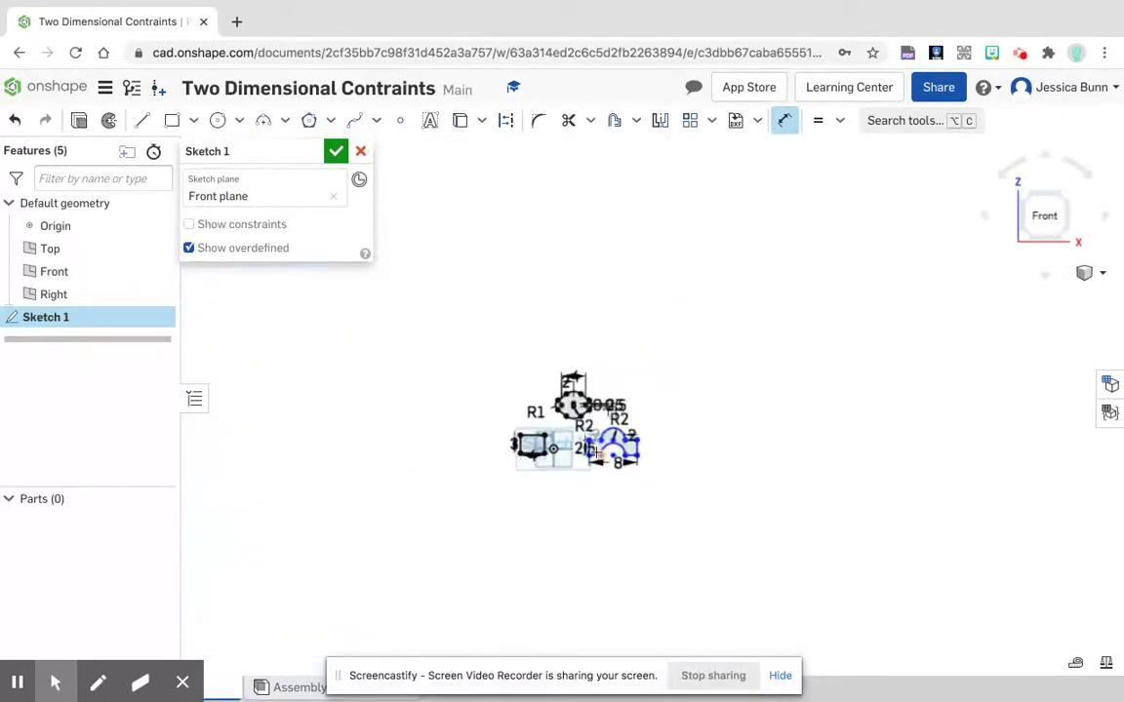
mouse_move(600, 449)
middle_mouse_down()
mouse_move(747, 334)
mouse_move(751, 294)
middle_mouse_up()
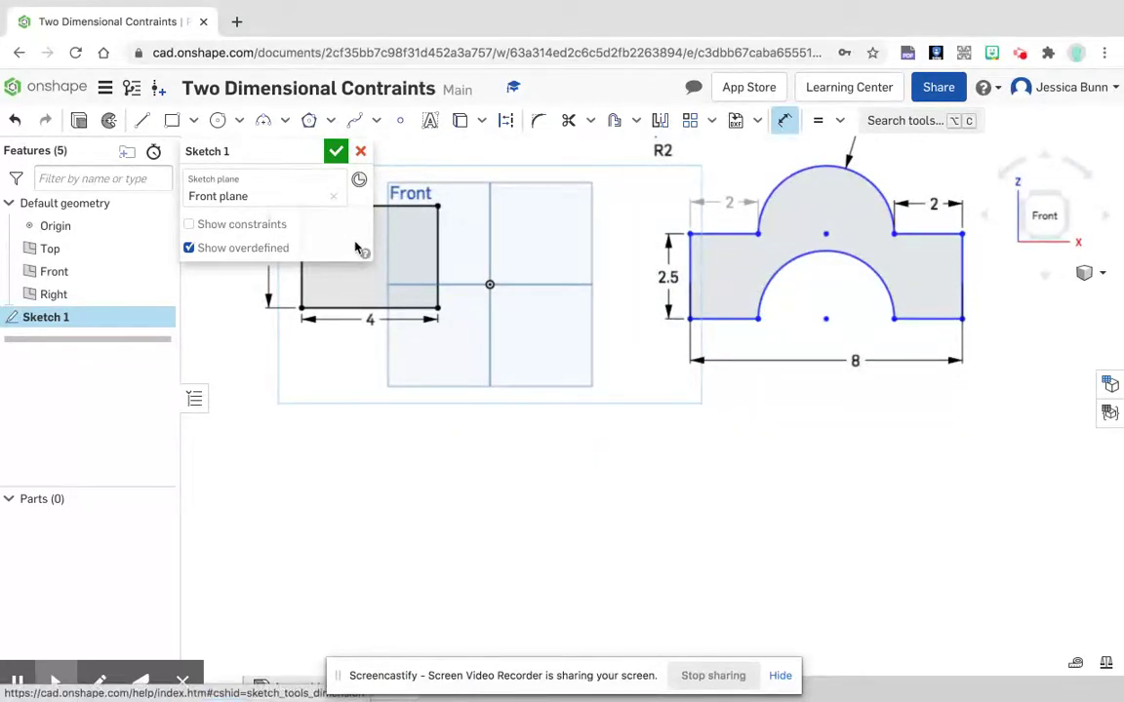
left_click(144, 121)
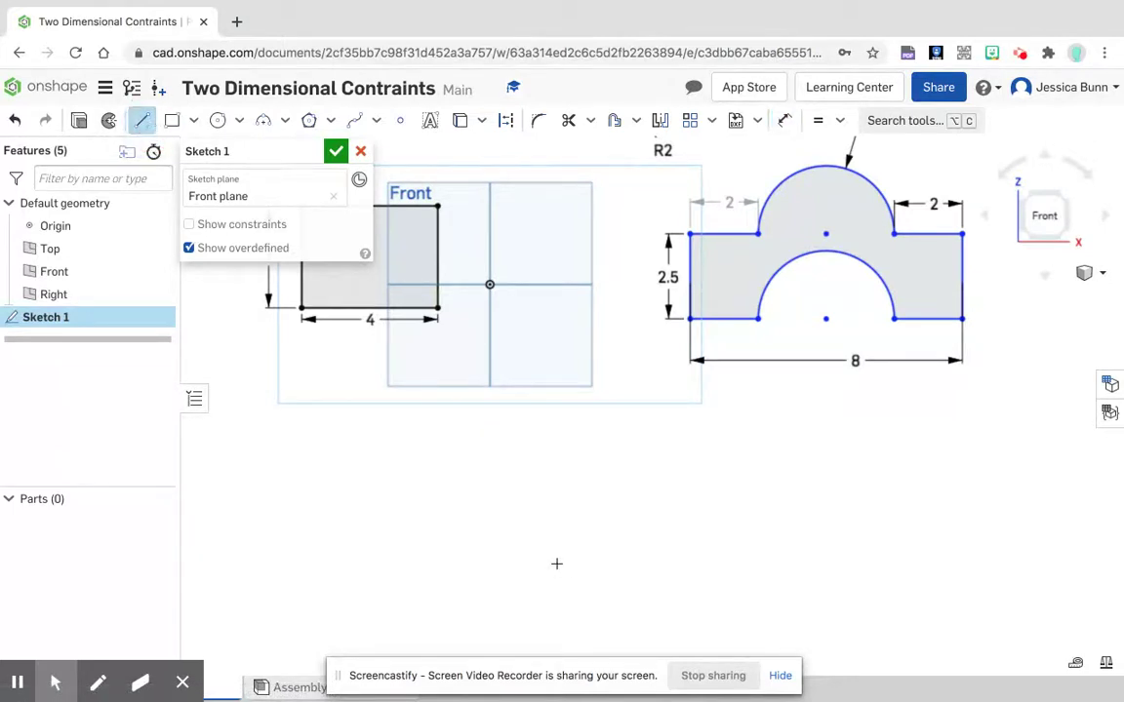
middle_click_drag(554, 548, 547, 436)
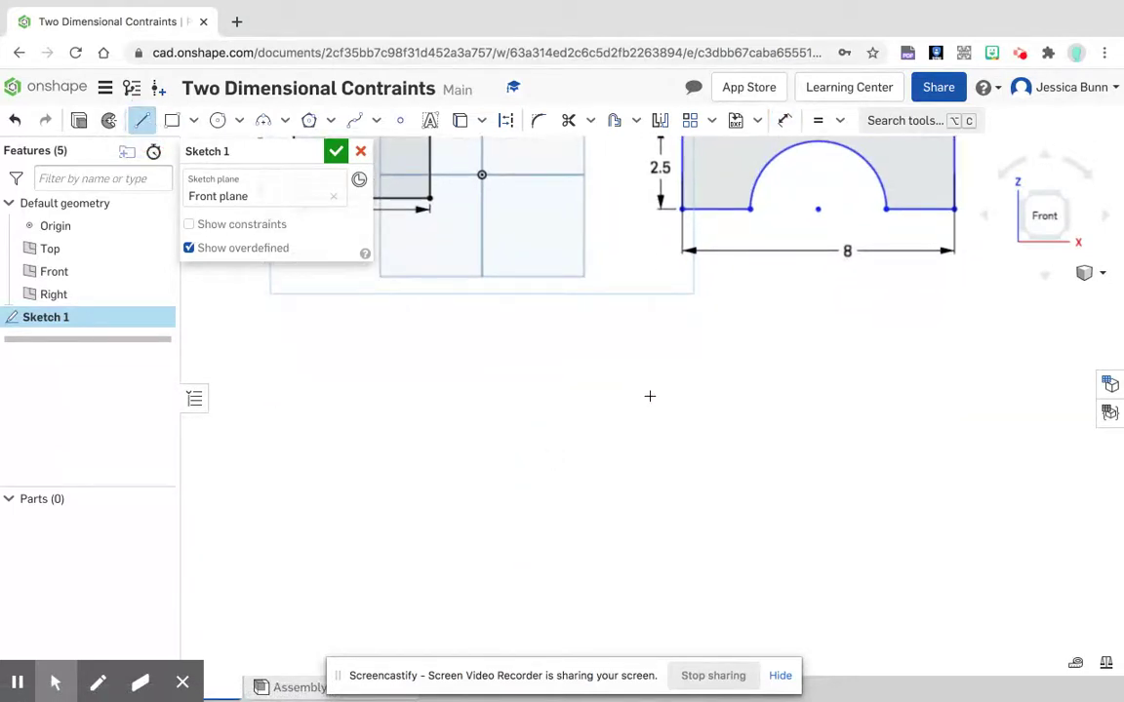
left_click(650, 396)
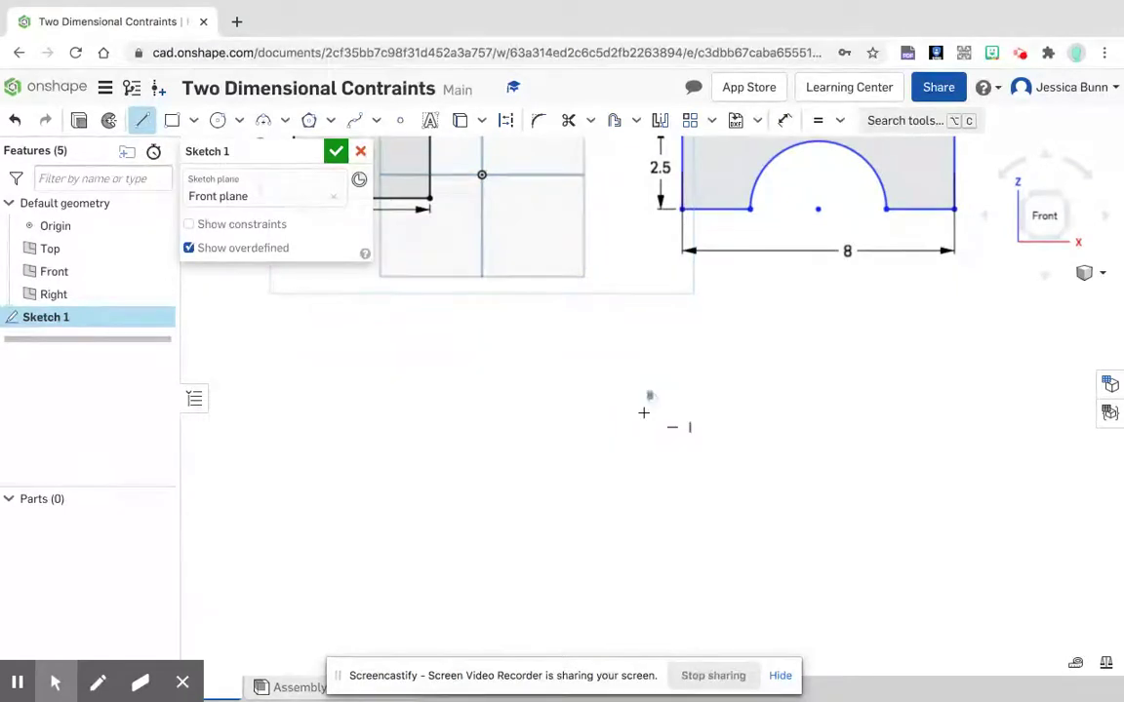
left_click(591, 533)
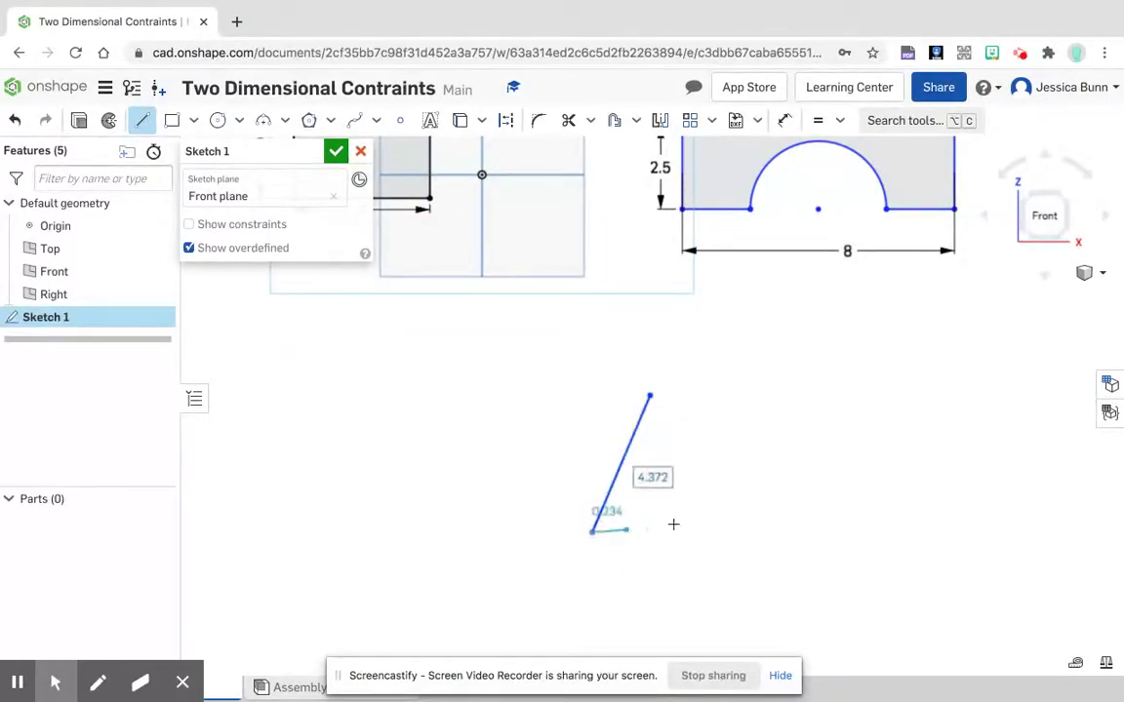
left_click(730, 532)
right_click(839, 522)
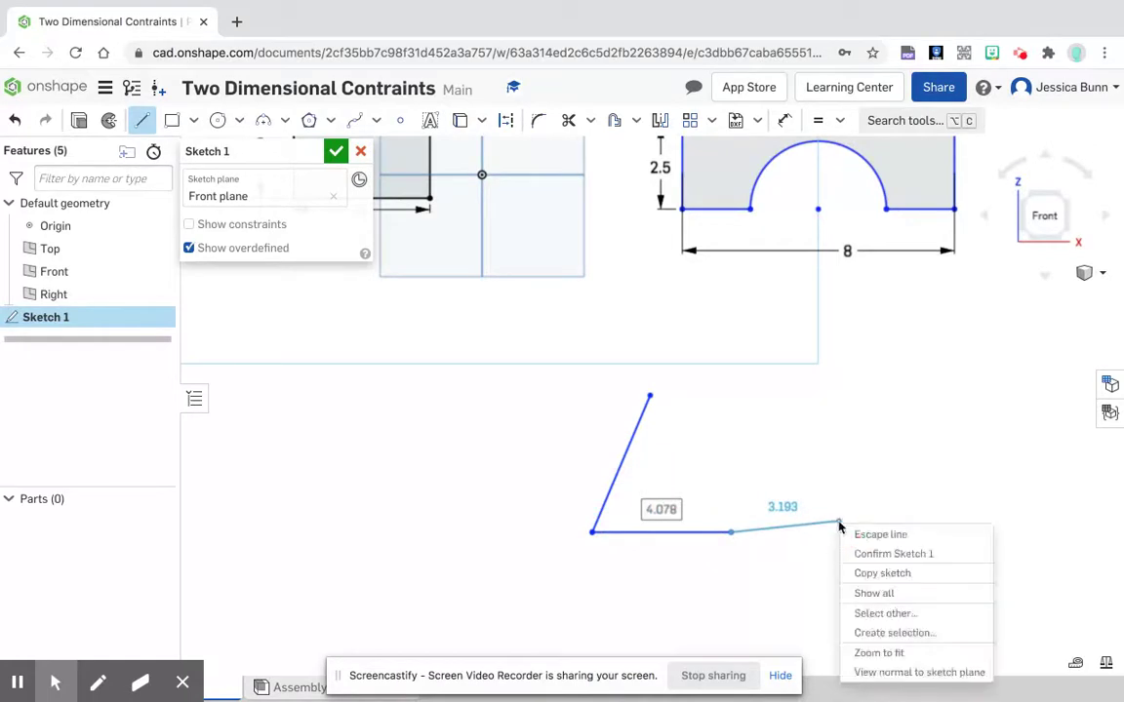
left_click(853, 534)
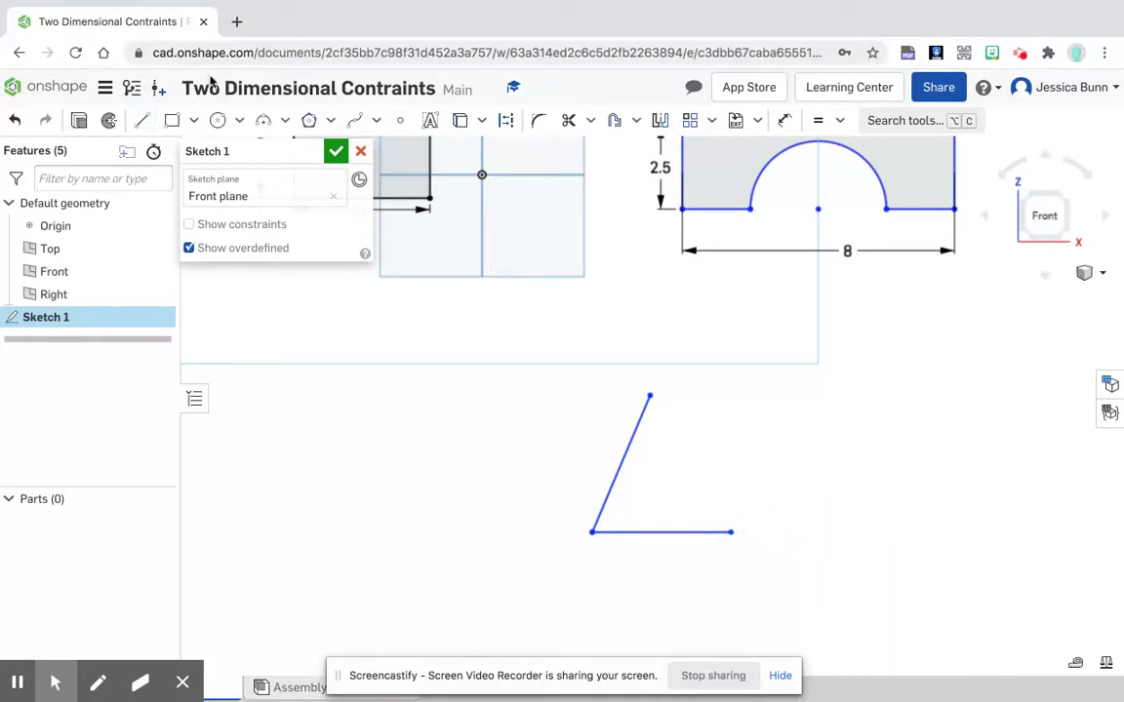
Step: Close the new shape with two outward-bulging three-point arcs joining the lines' free ends, upper radius about 1.0 in and lower about 1.5 in
left_click(263, 119)
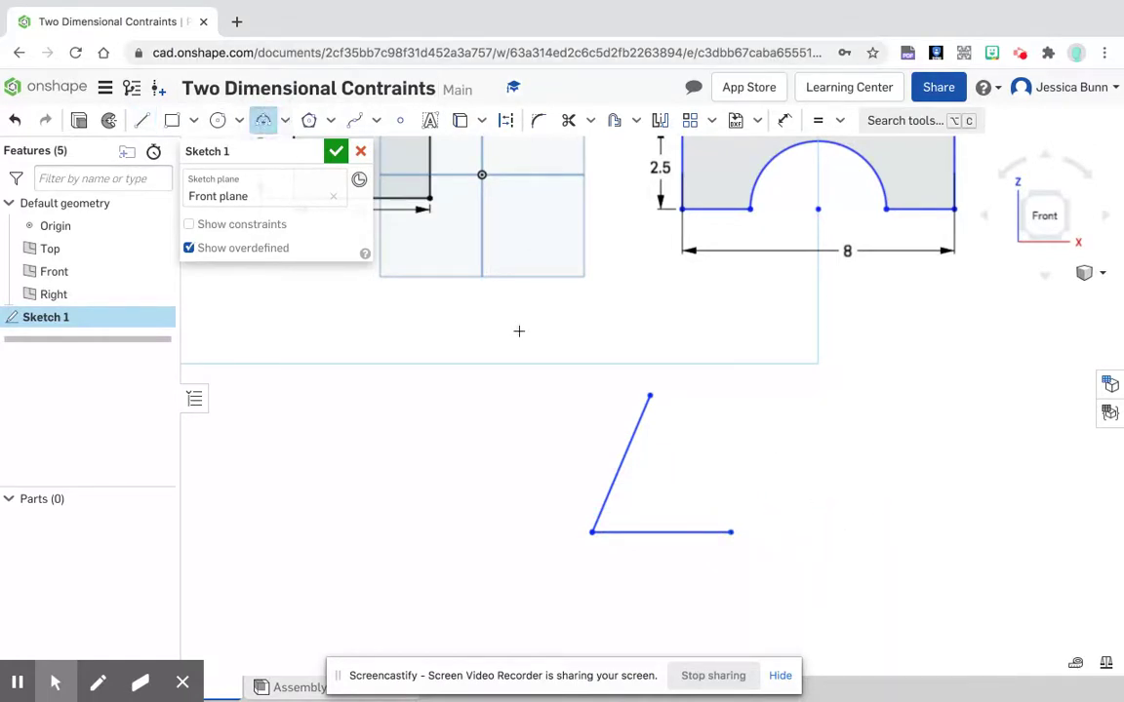
left_click(650, 395)
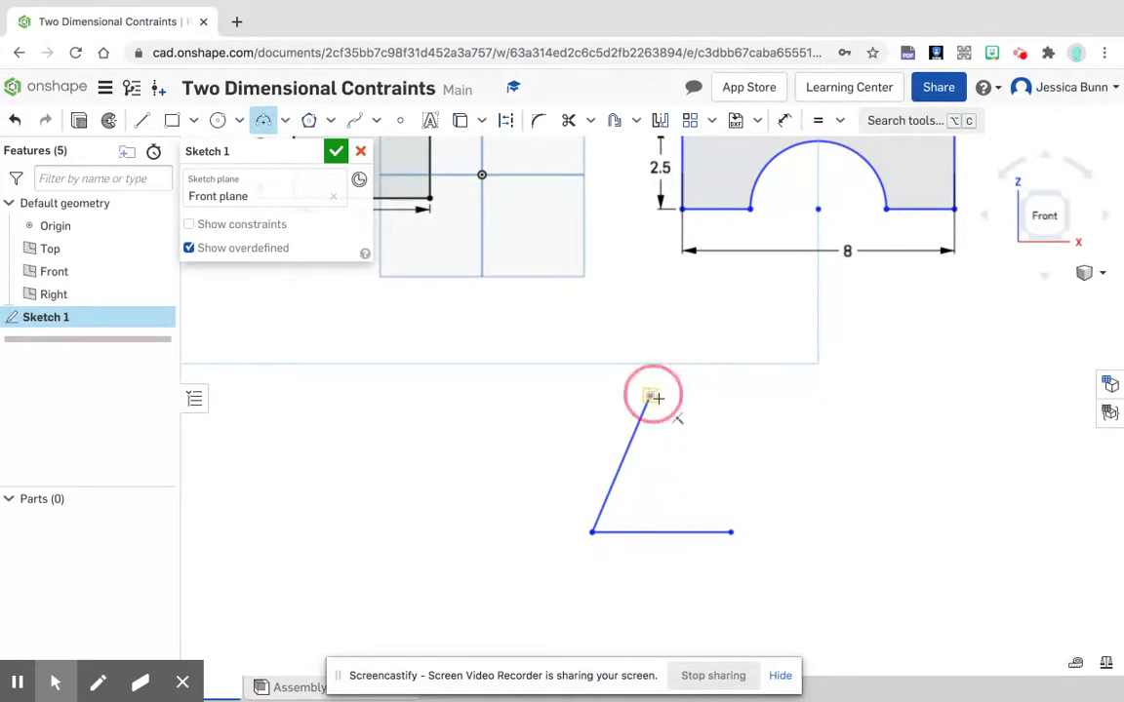
left_click(694, 447)
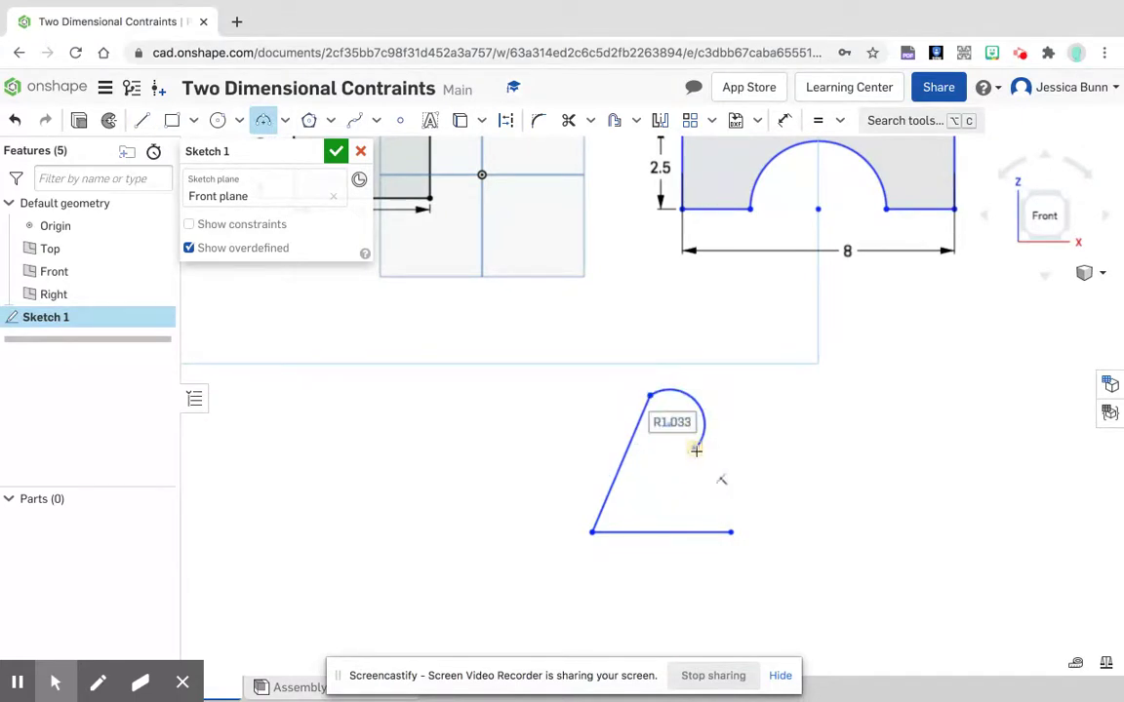
left_click(696, 450)
left_click(740, 494)
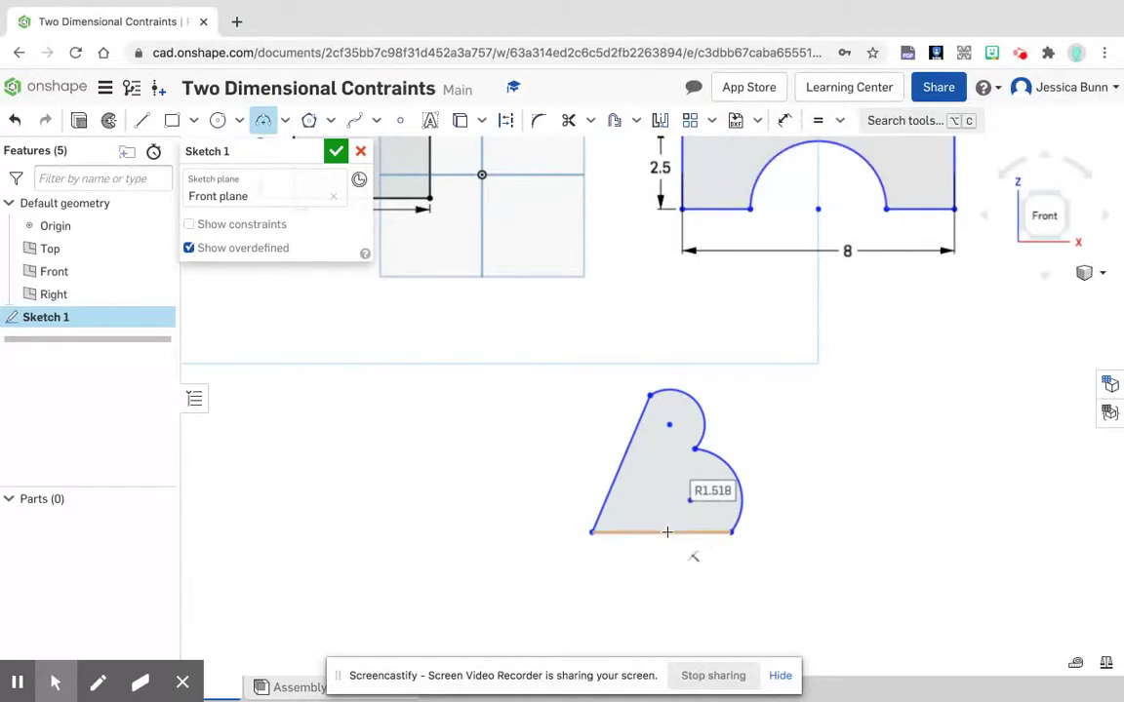
Step: Apply a Horizontal constraint to the base line of the new two-arc shape
left_click(841, 122)
left_click(865, 261)
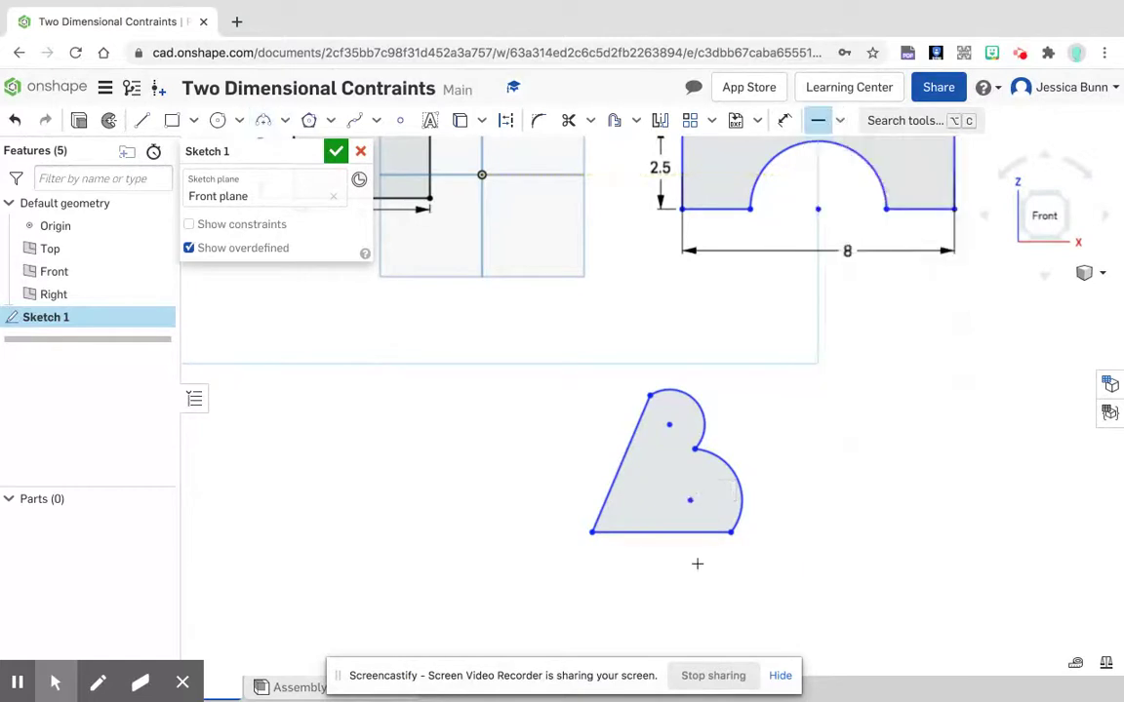
left_click(697, 532)
Step: Apply a Perpendicular constraint between the base line and the slanted line
left_click(839, 120)
left_click(867, 326)
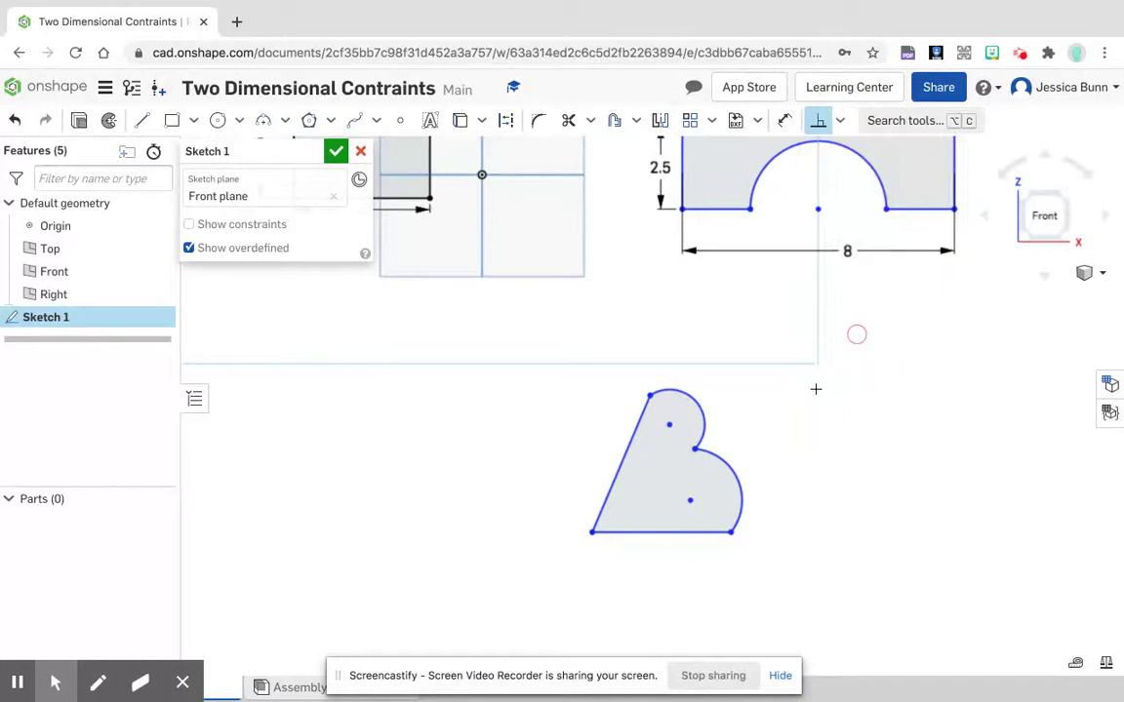
left_click(671, 533)
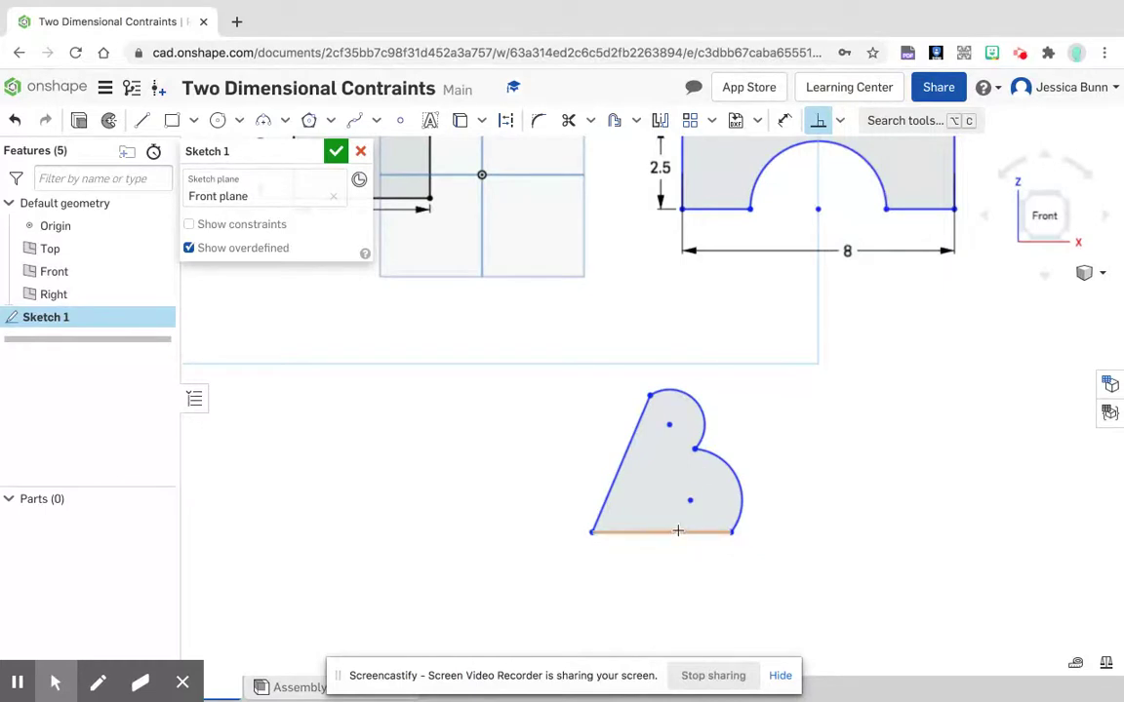
left_click(625, 459)
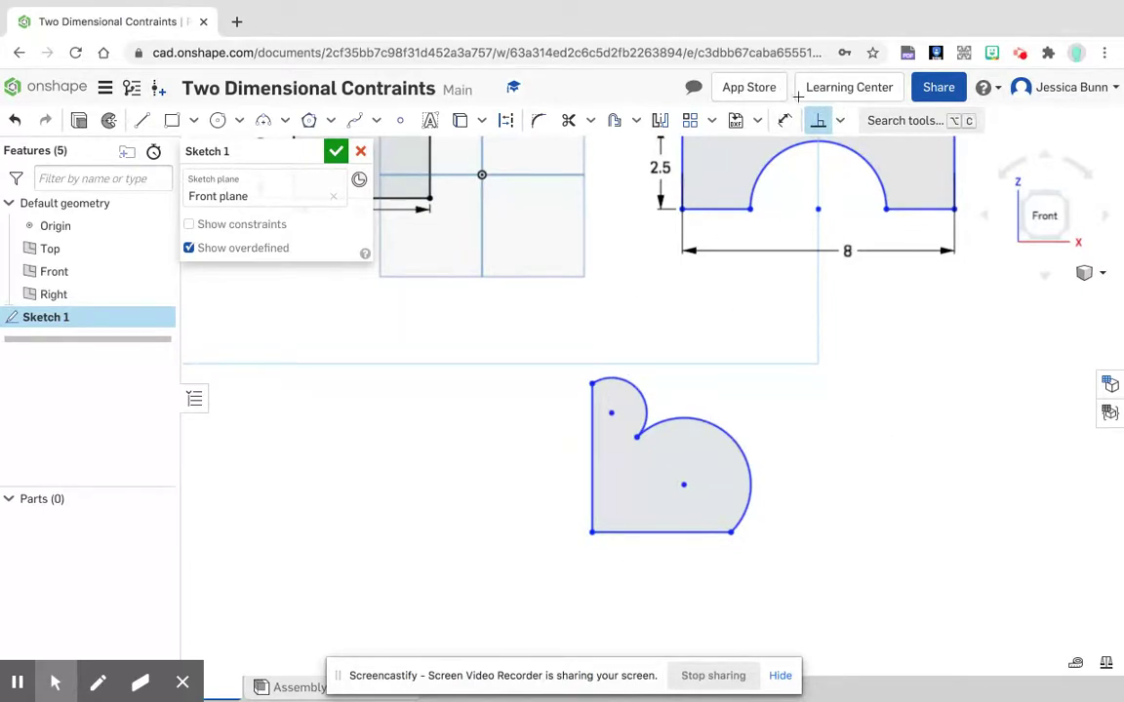
Step: Apply an Equal constraint between the new shape's lower and upper arcs
left_click(839, 120)
left_click(865, 363)
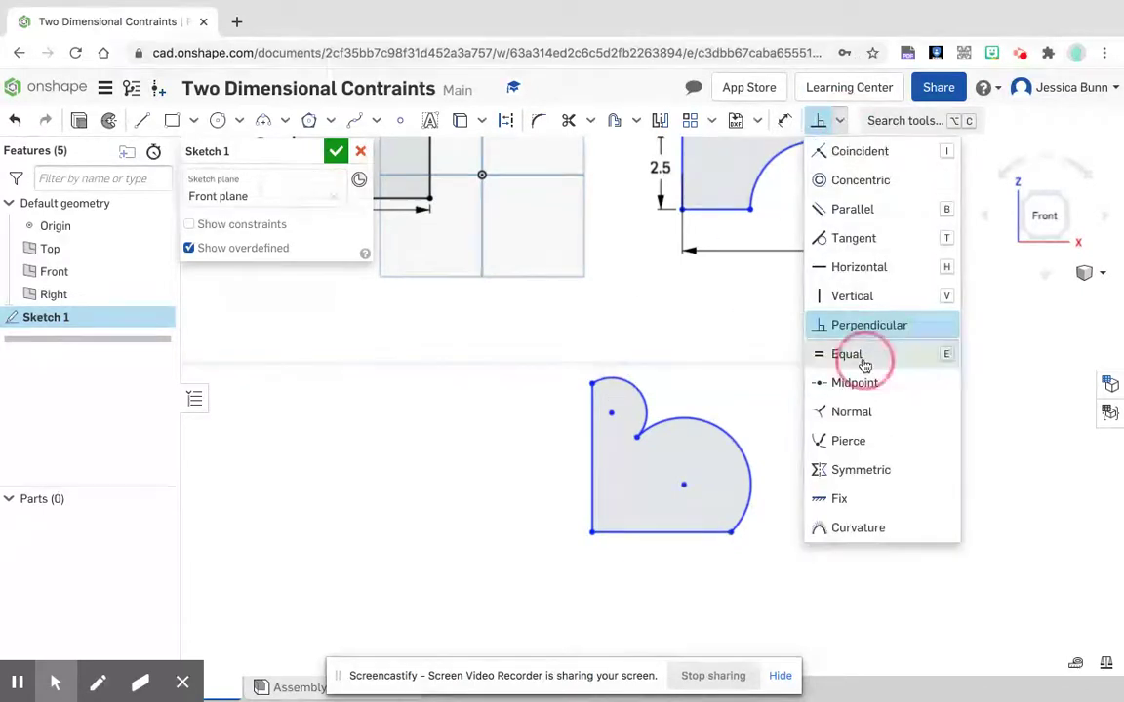
left_click(725, 431)
left_click(645, 404)
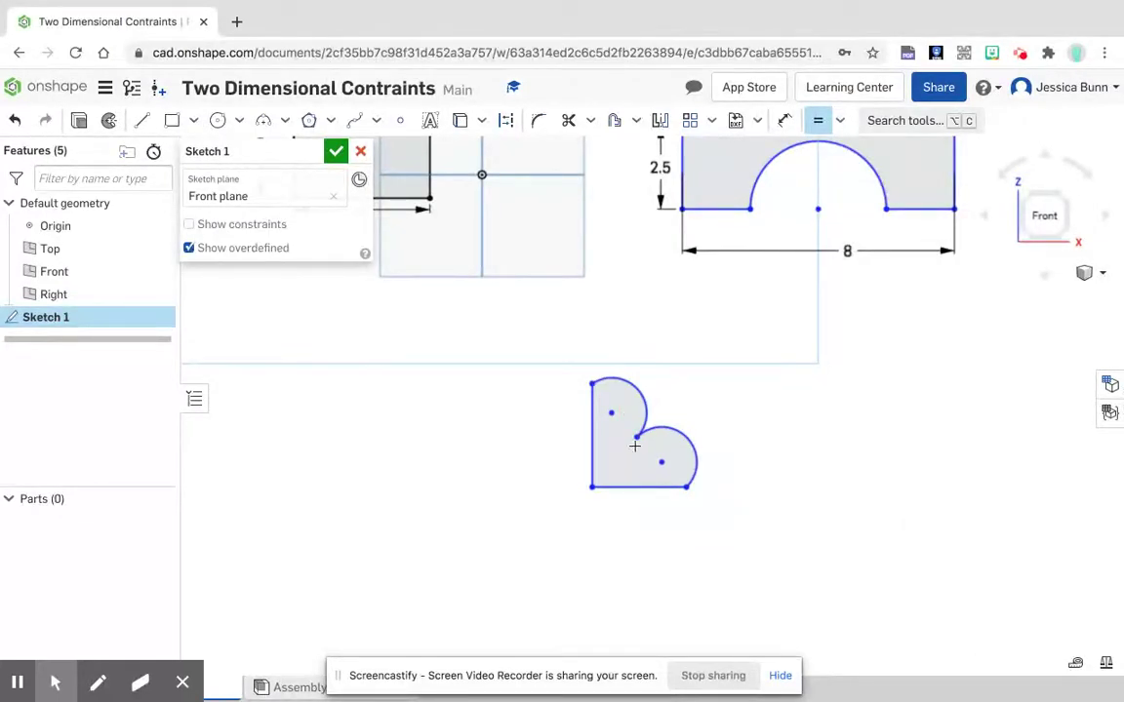
Step: Apply Coincident constraints placing the lower arc's centre on the base line and the upper arc's centre on the vertical line
scroll(634, 446, "up", 3)
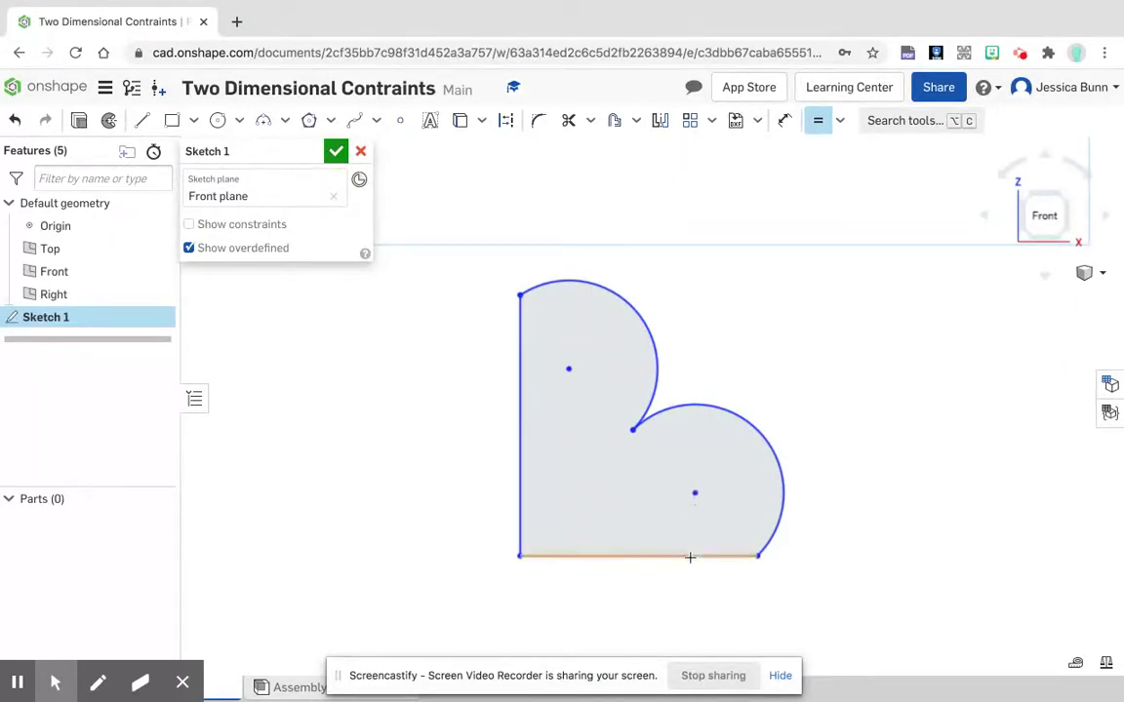
left_click(837, 124)
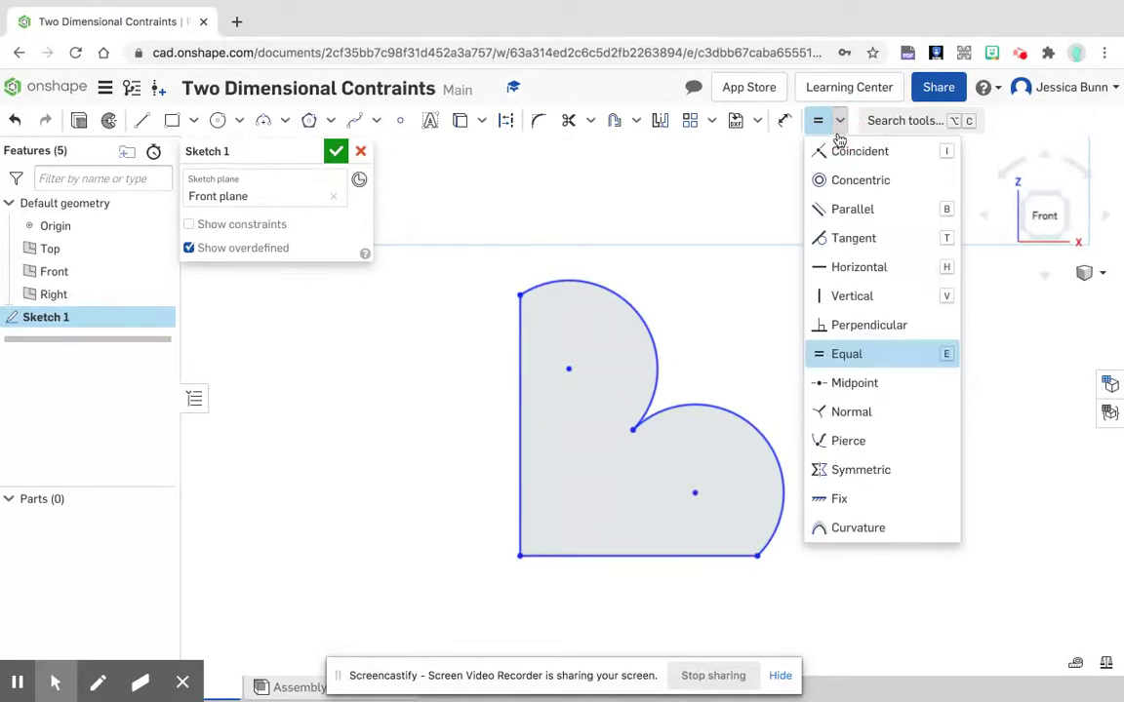
left_click(853, 155)
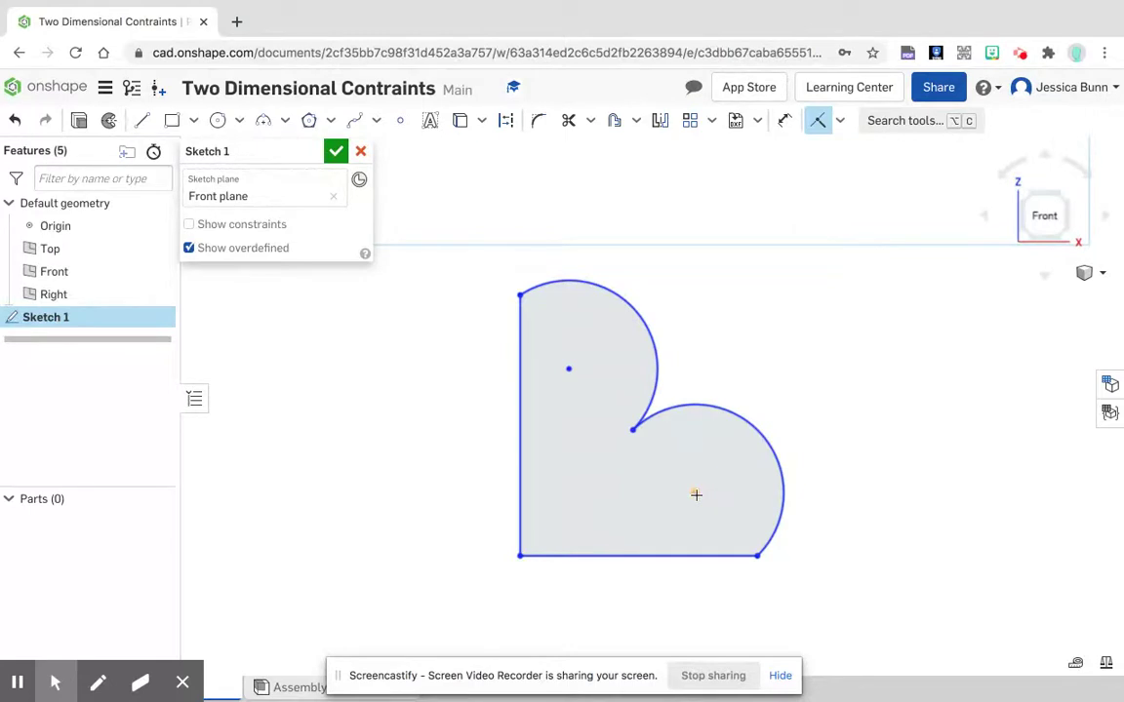
left_click(696, 495)
left_click(700, 557)
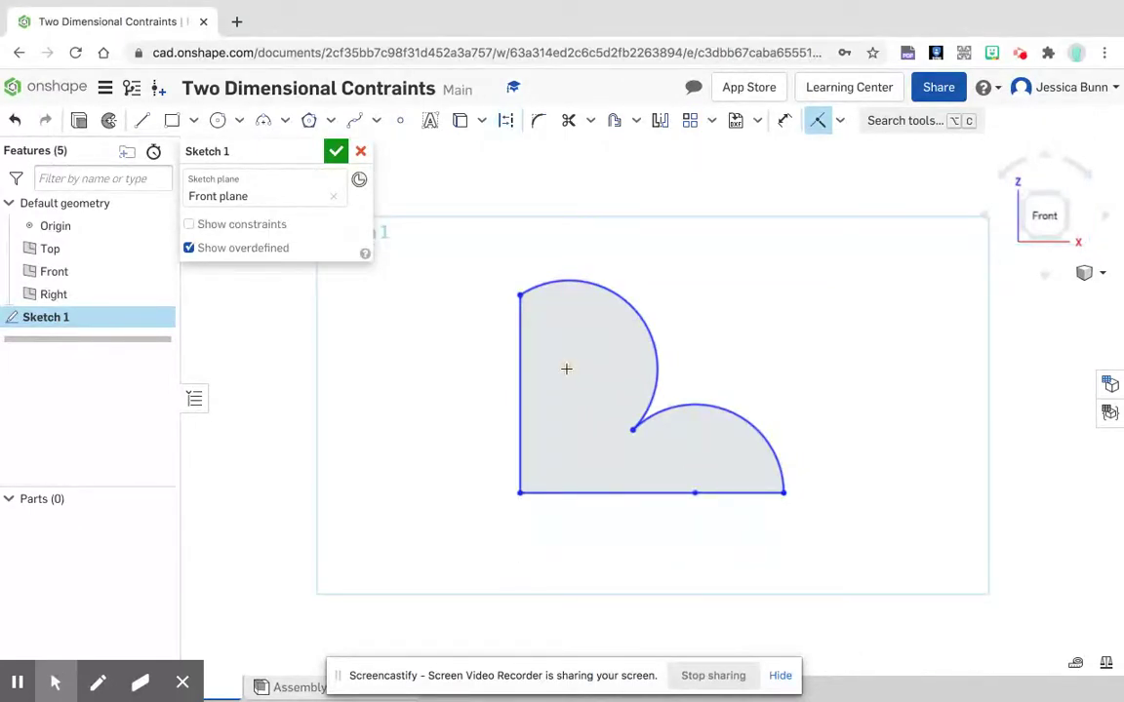
left_click(569, 370)
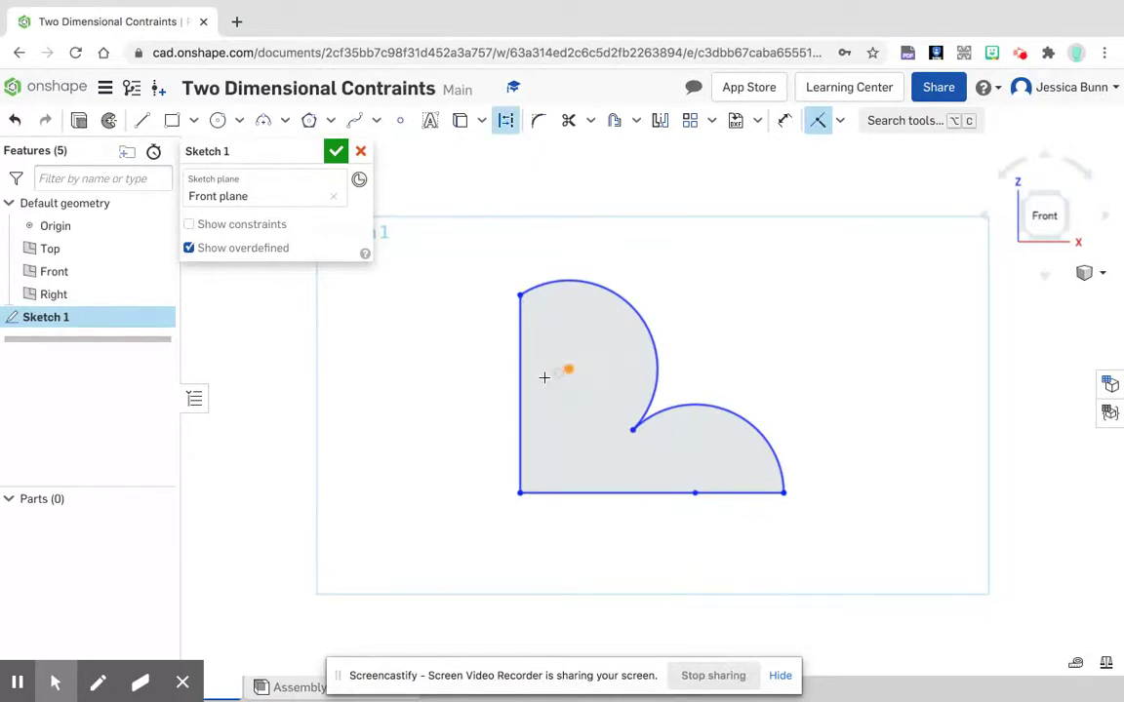
left_click(519, 393)
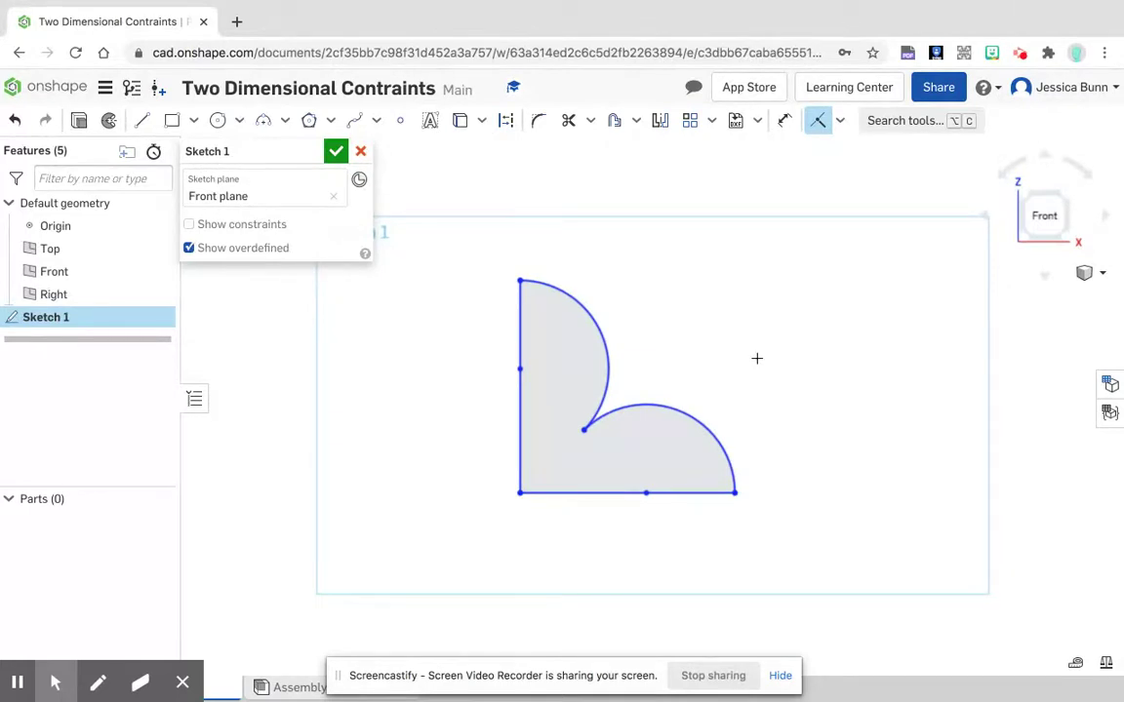
Step: Dimension the upper arc of the two-arc shape with a radius of 2 in
left_click(782, 122)
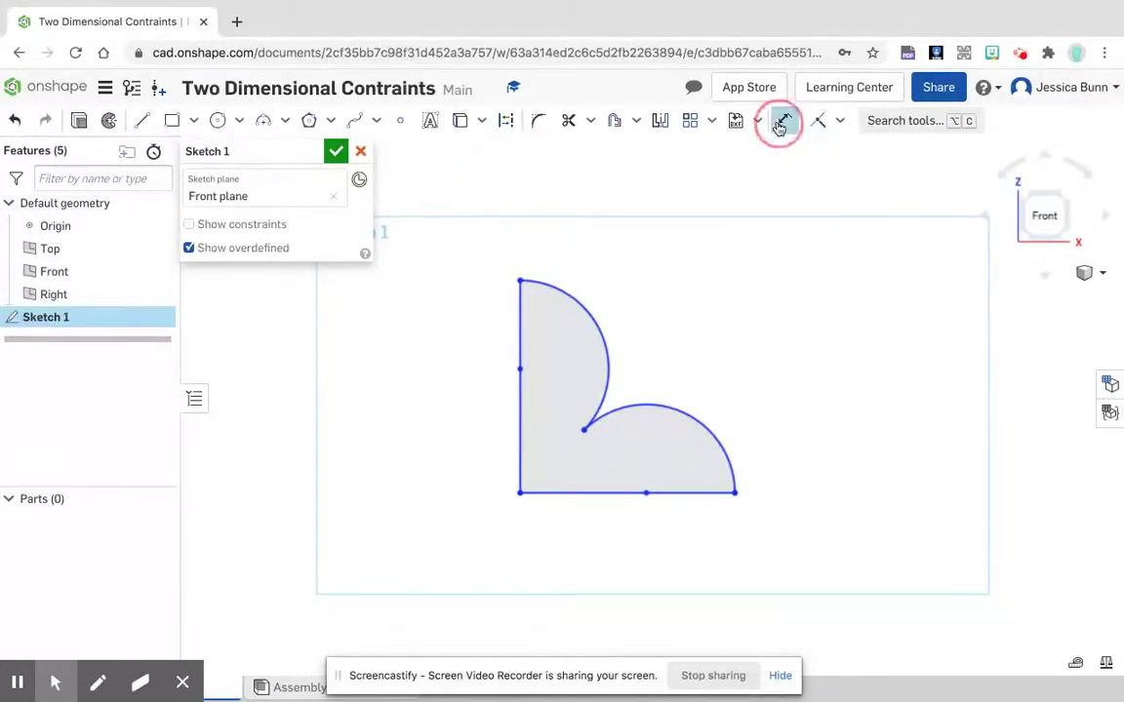
left_click(583, 308)
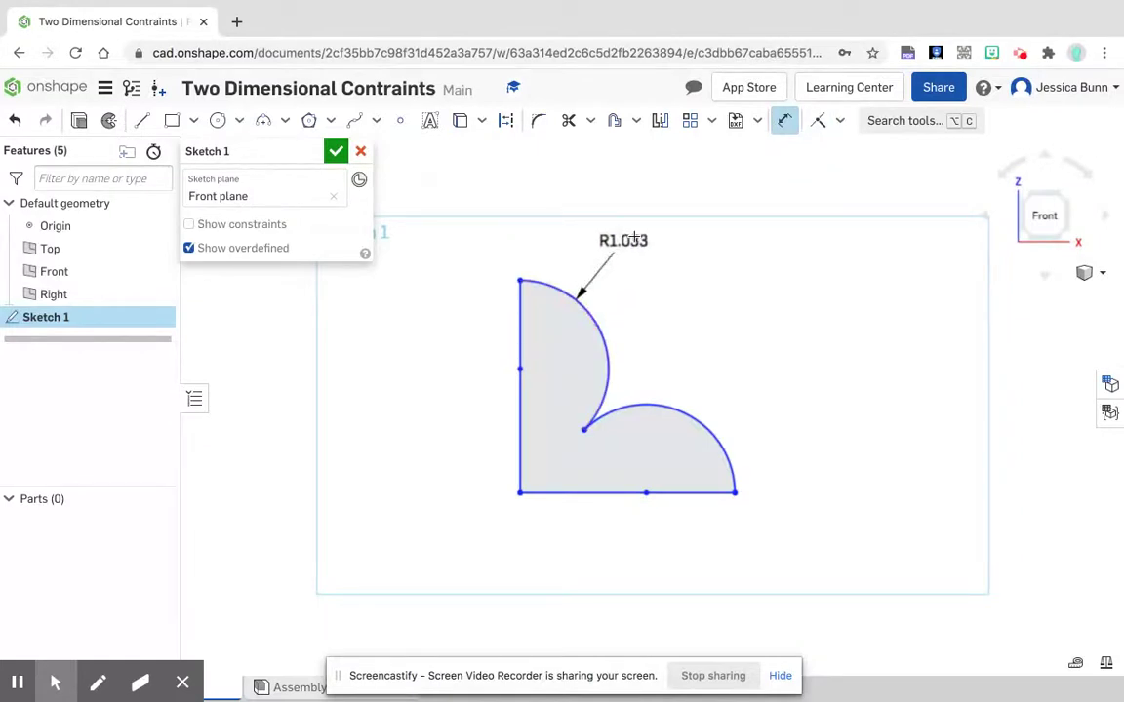
left_click(626, 240)
type("2")
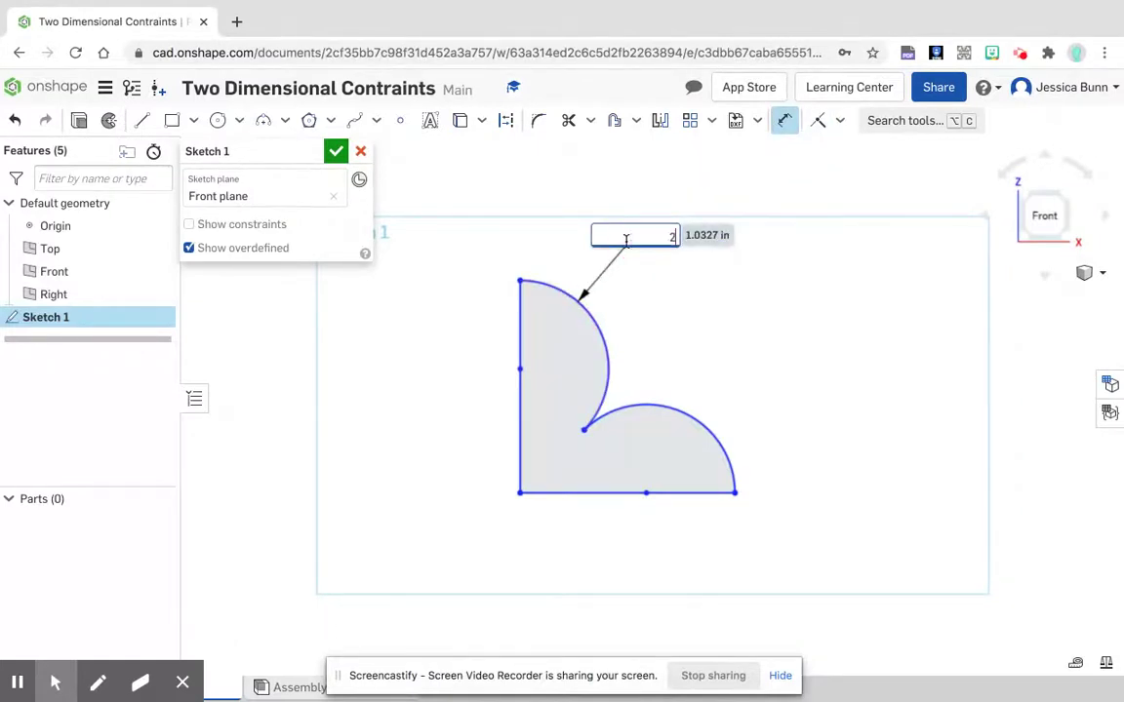
key("Return")
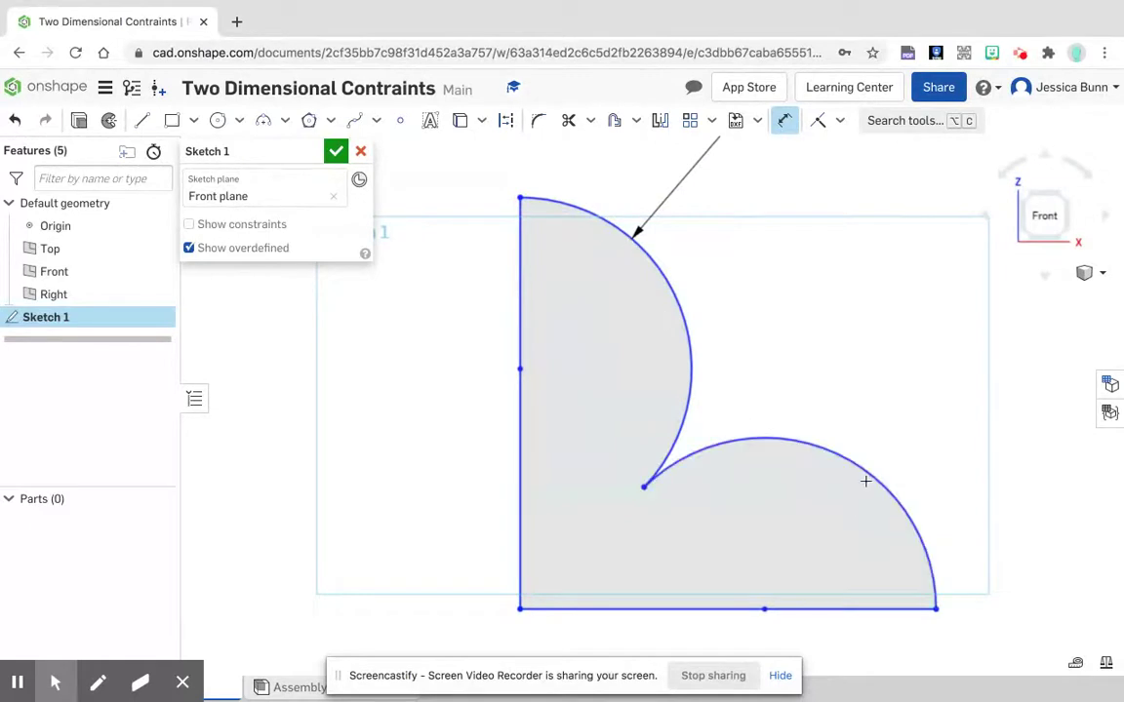
Step: Dimension the base line of the two-arc shape to 3 in
scroll(510, 480, "up", 1)
scroll(510, 480, "down", 10)
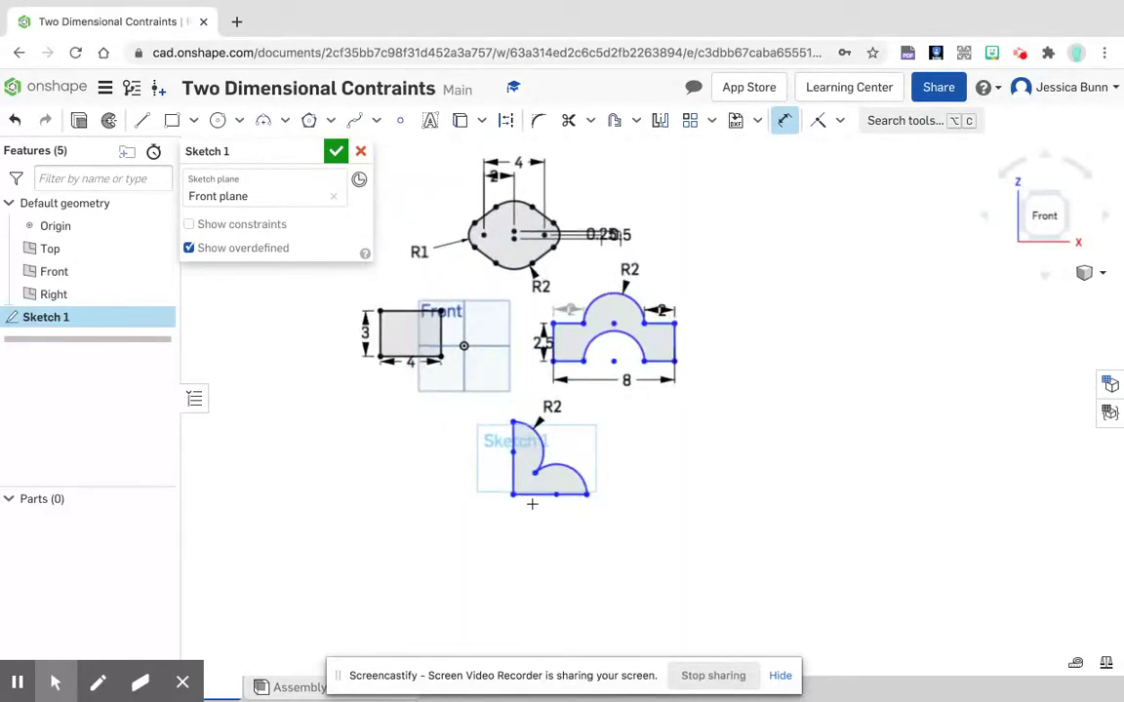
left_click(536, 495)
left_click(552, 529)
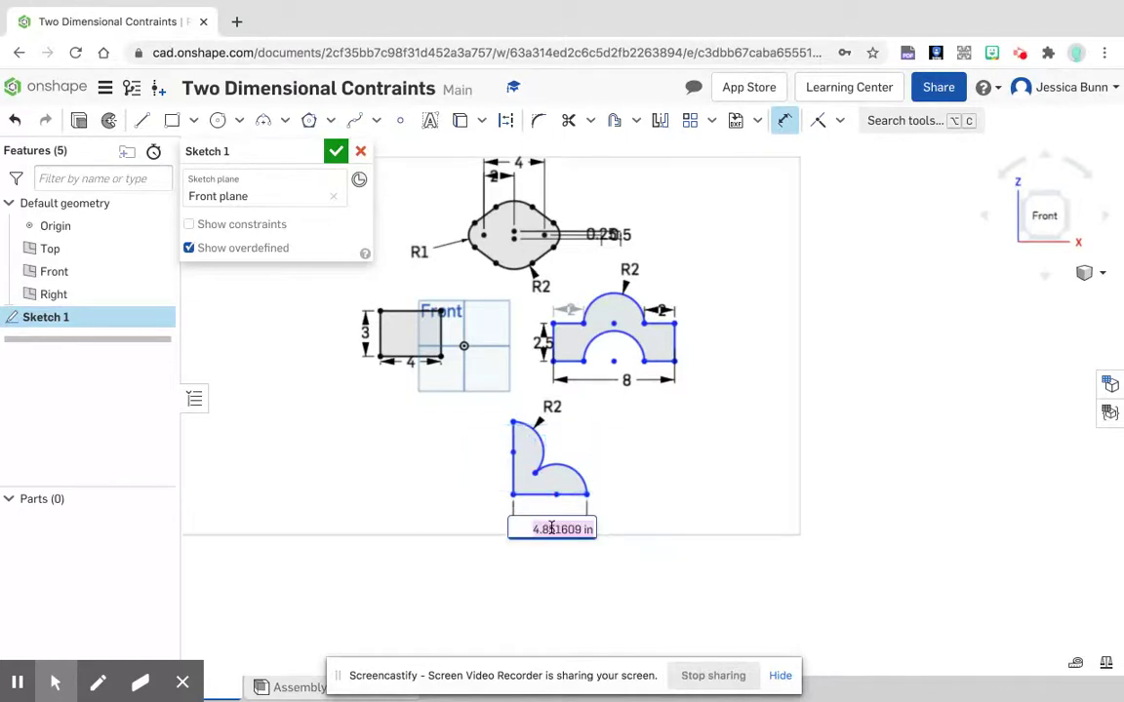
type("3")
key("Return")
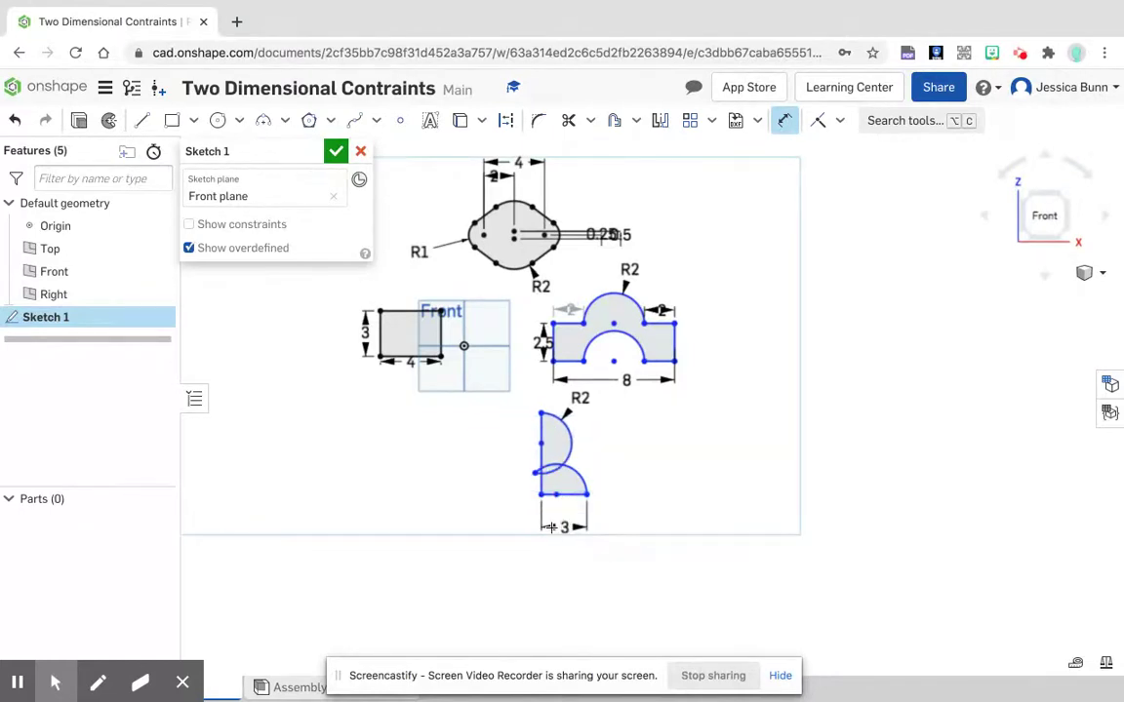
Step: Dimension the vertical line of the two-arc shape to 3 in
left_click(541, 460)
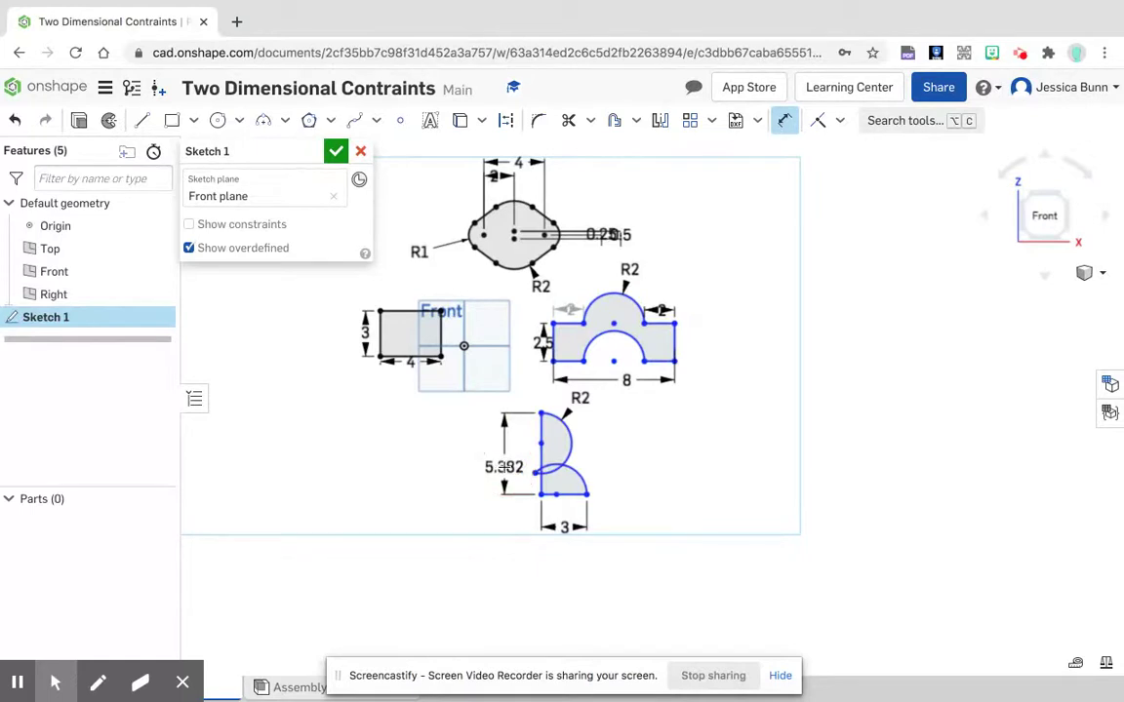
left_click(504, 467)
type("3")
key("Return")
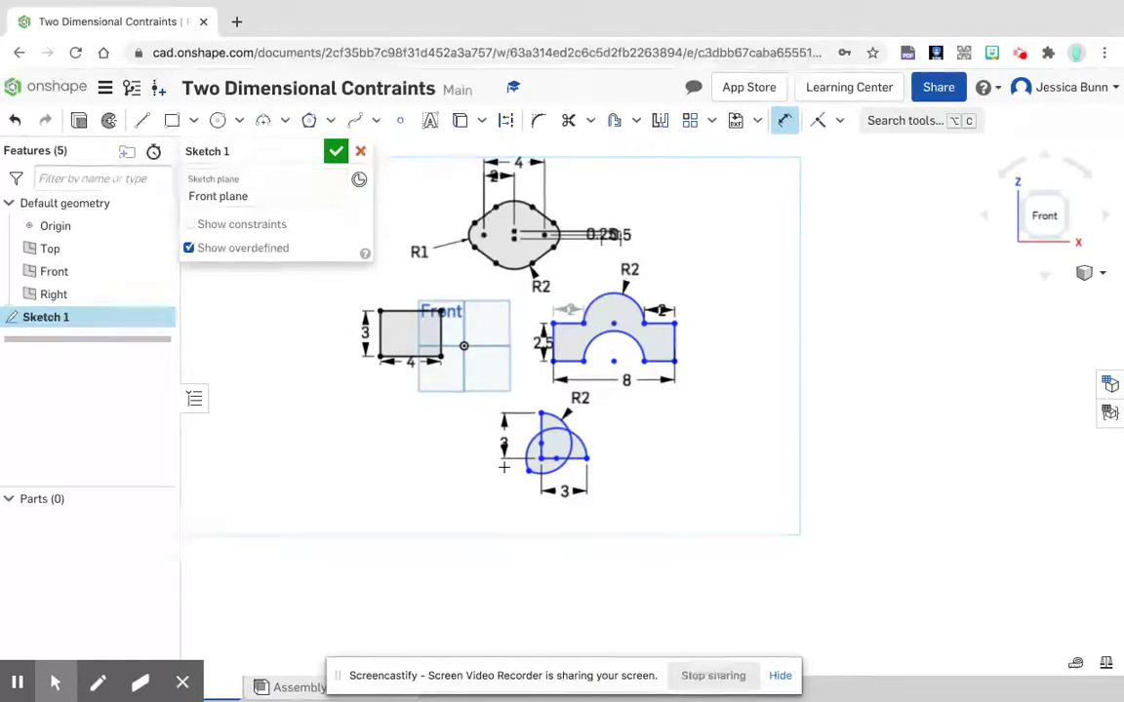
Step: Draw an L beside the overlapping two-arc shape, with a vertical line about 4.16 in and a horizontal base about 4.35 in long
scroll(605, 453, "up", 5)
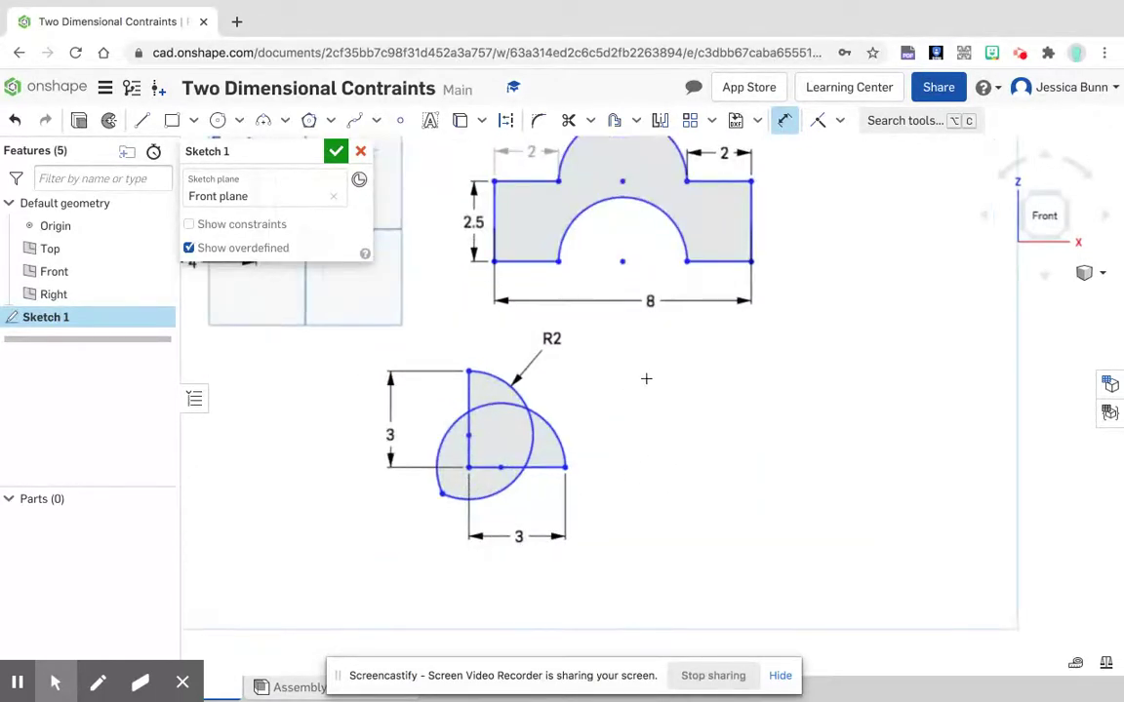
mouse_move(646, 378)
middle_mouse_down()
mouse_move(655, 629)
mouse_move(670, 594)
mouse_move(625, 366)
mouse_move(580, 382)
middle_mouse_up()
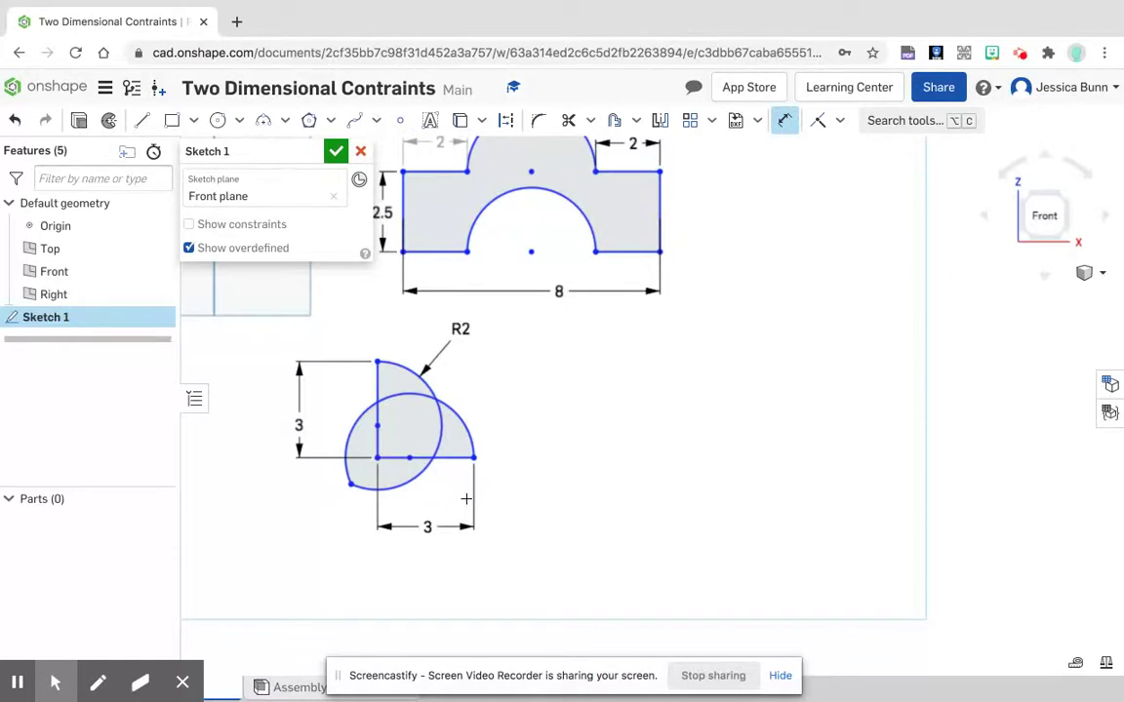
left_click(142, 120)
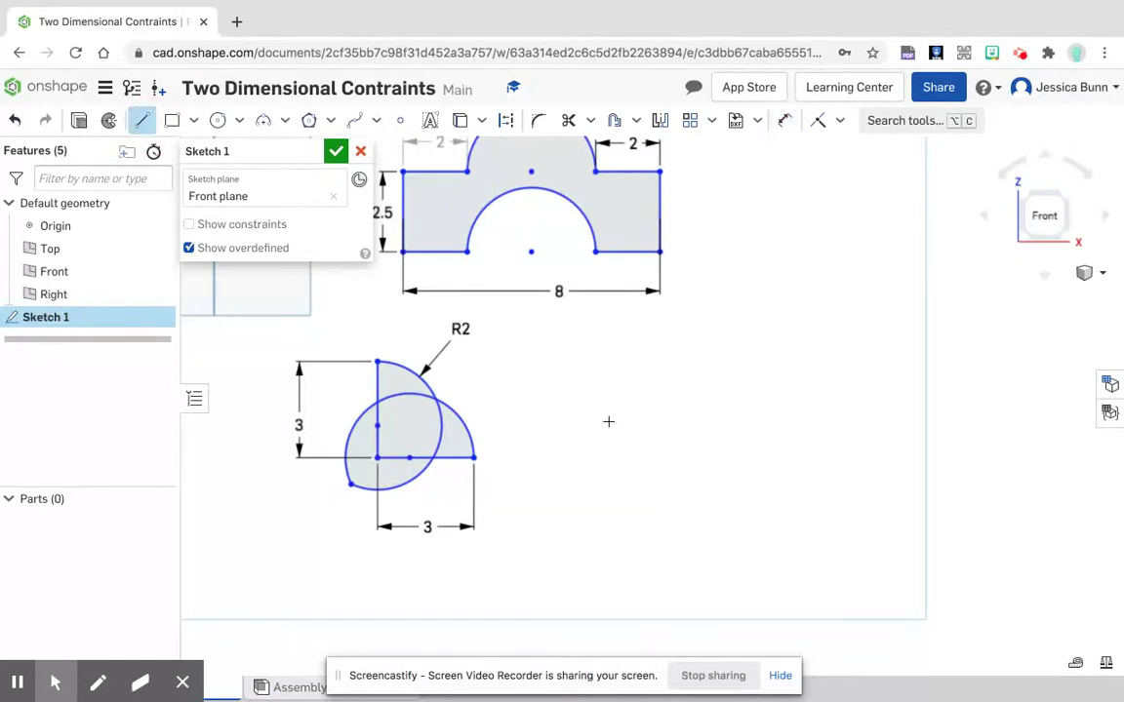
left_click(625, 411)
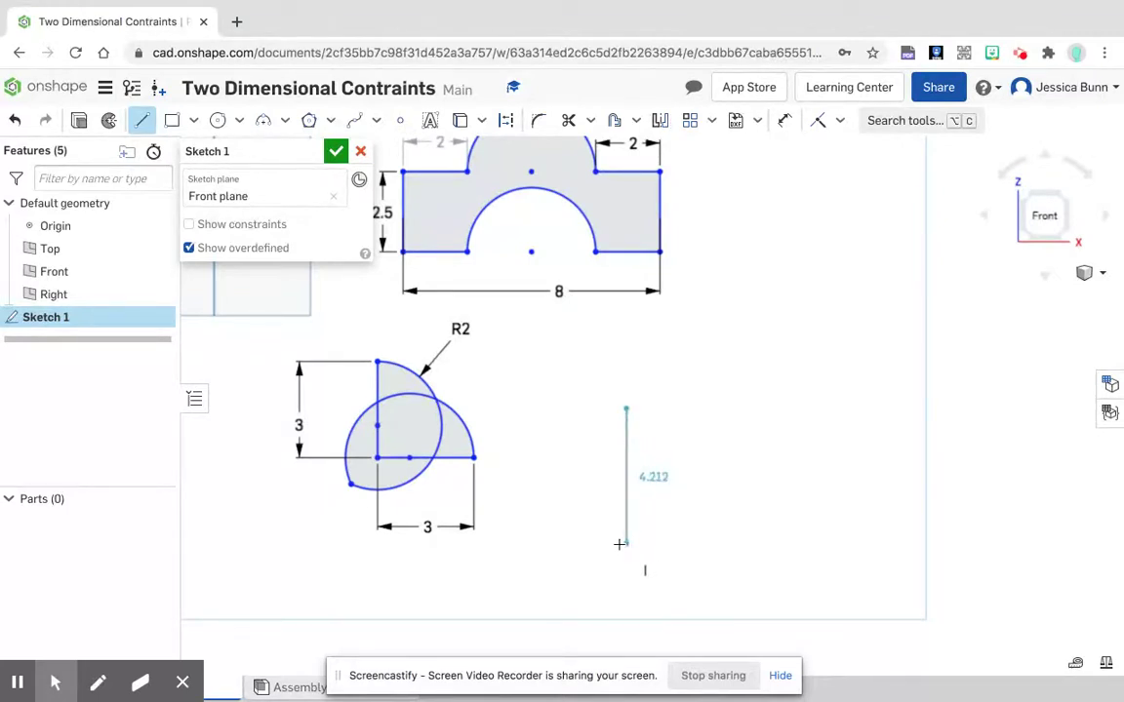
left_click(626, 543)
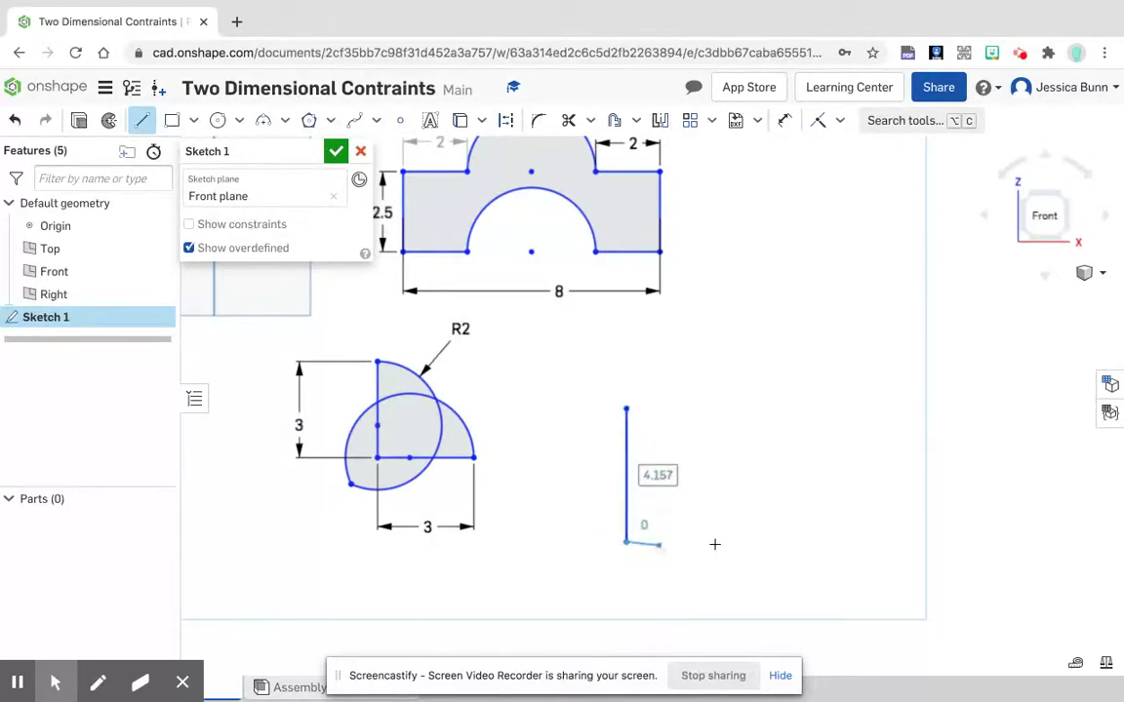
left_click(765, 542)
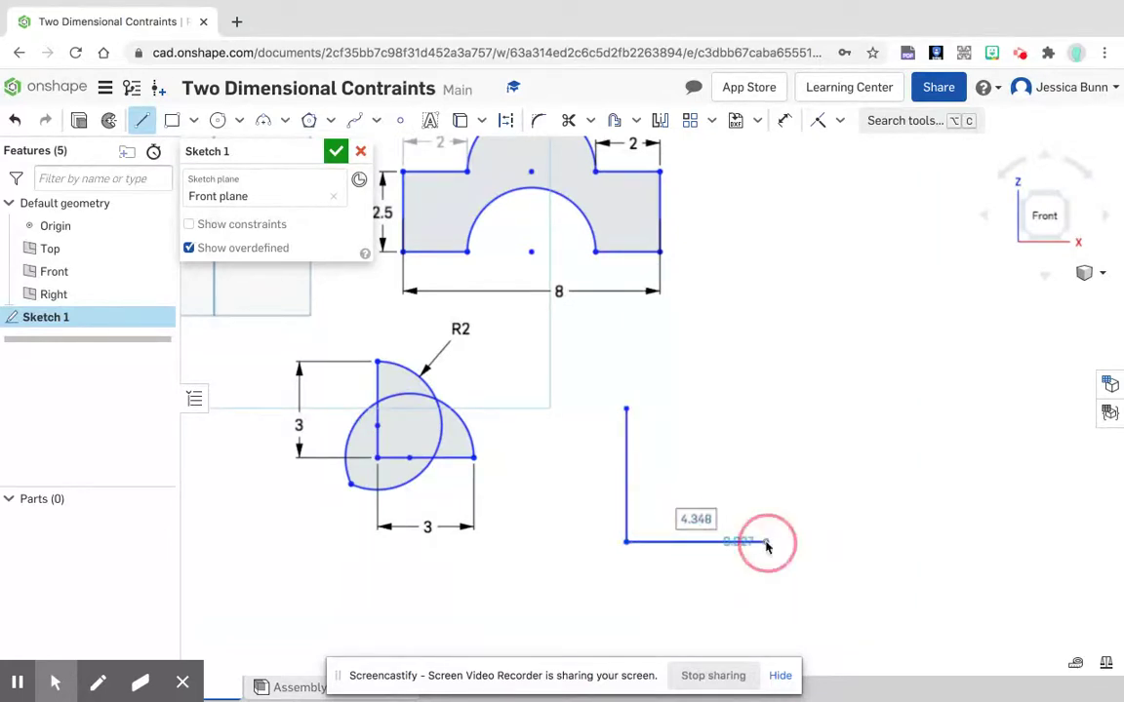
right_click(771, 545)
left_click(795, 554)
Step: Dimension the new L's vertical line and its horizontal base line to 3 in each
left_click(785, 120)
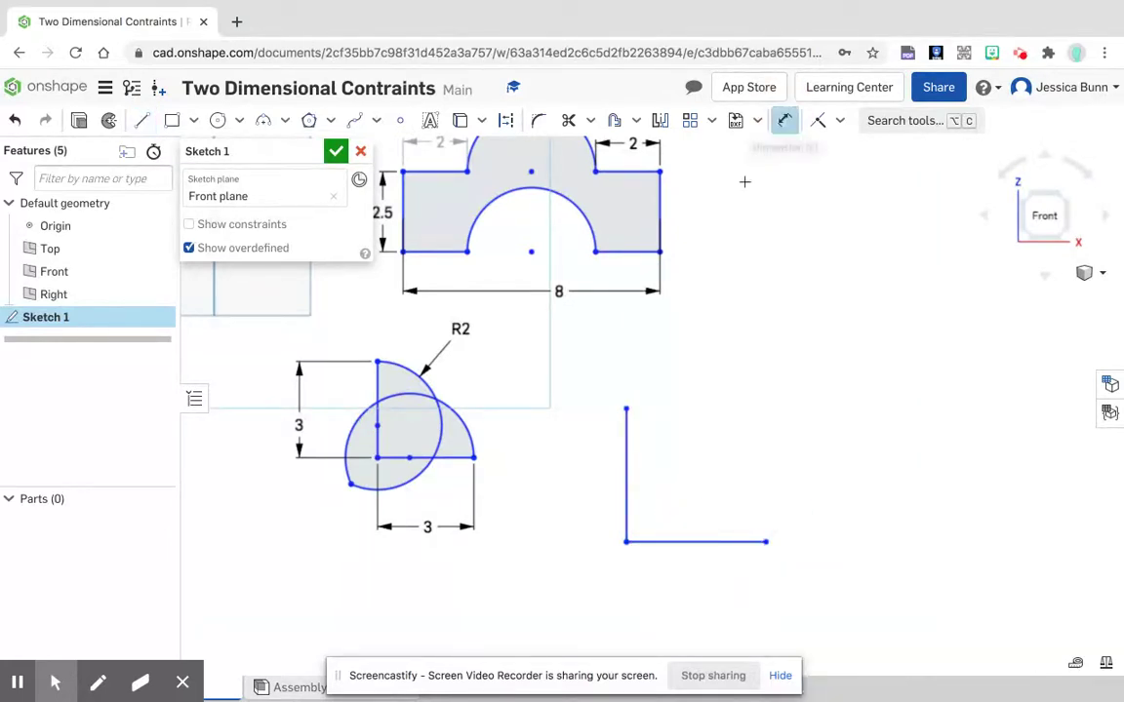
left_click(627, 472)
left_click(602, 477)
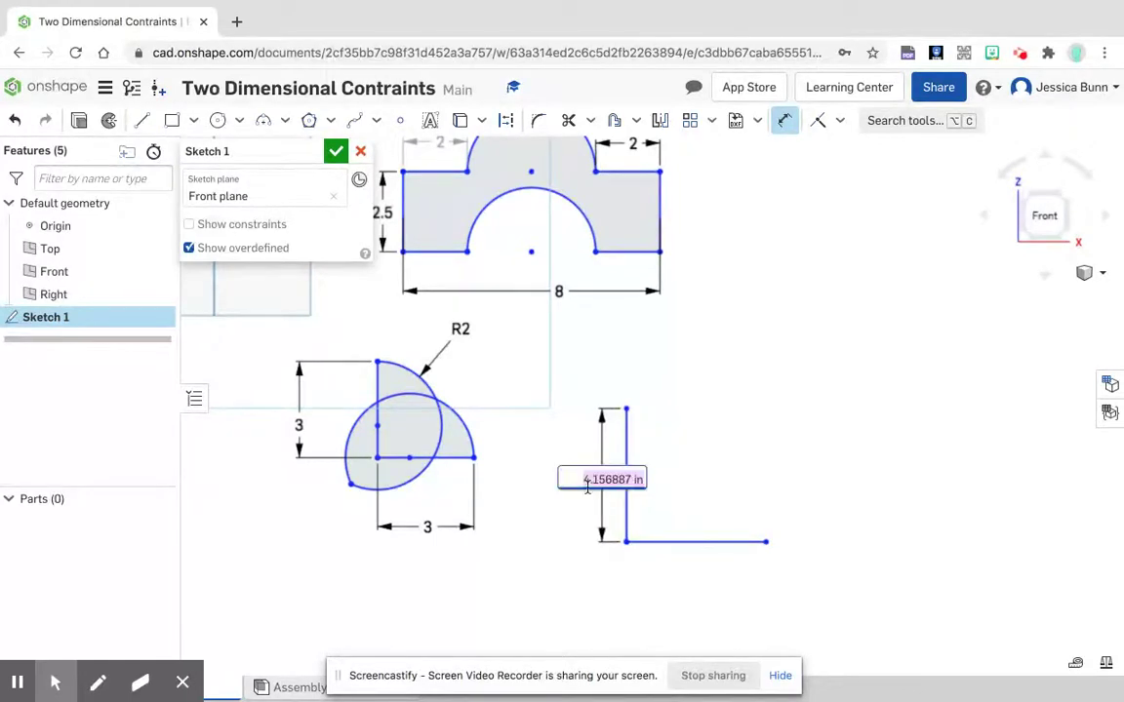
type("3")
key("Return")
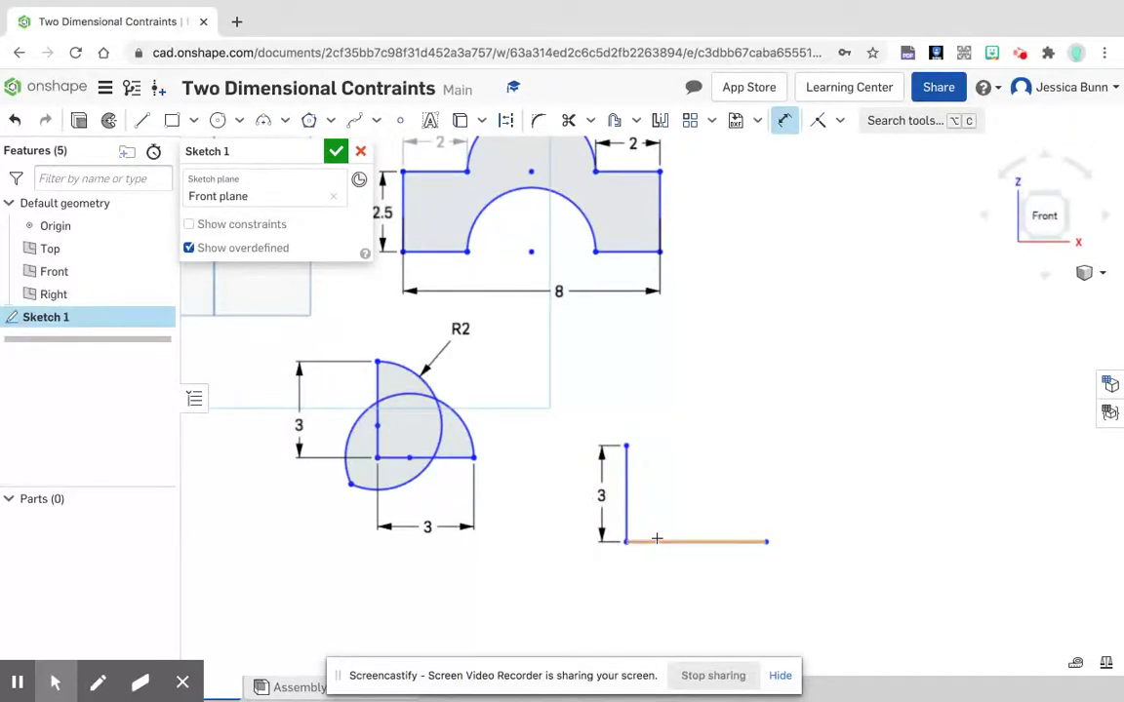
double_click(660, 565)
type("3")
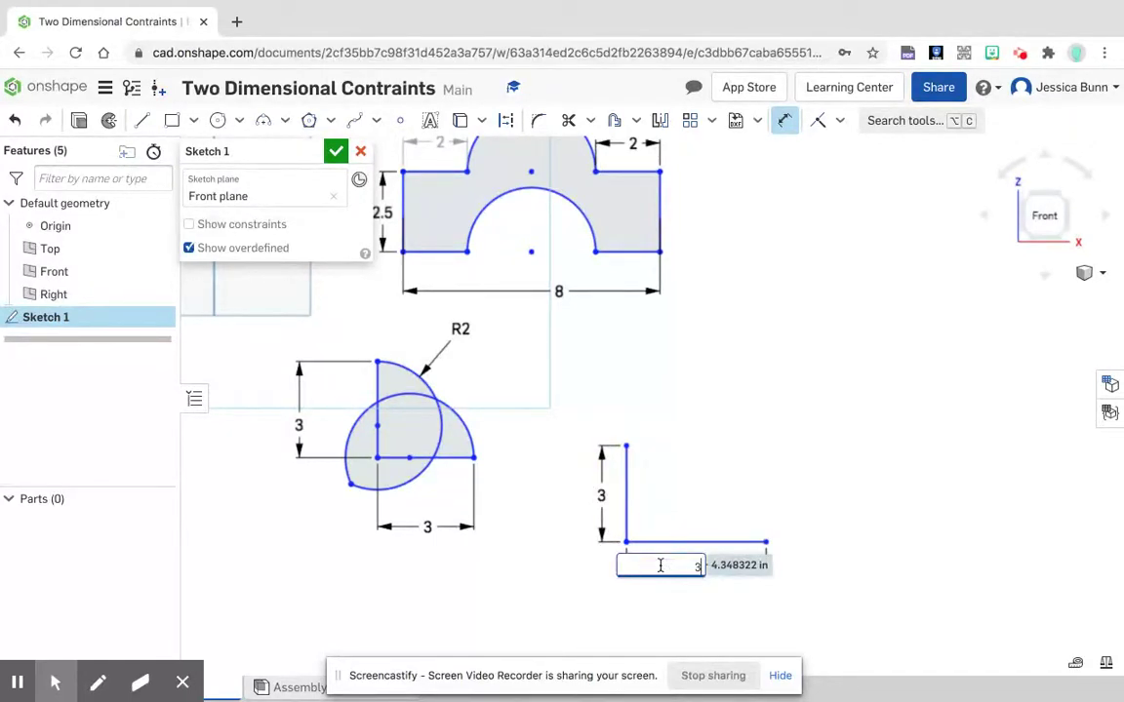
key("Return")
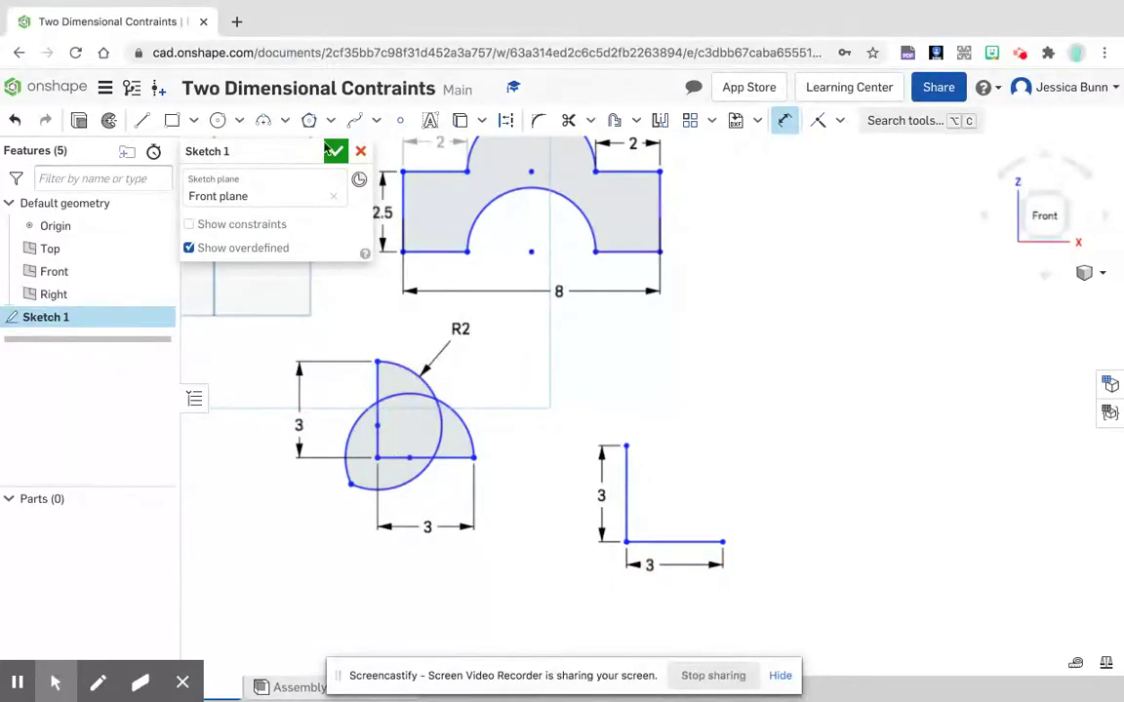
Step: Close the L with two outward-bulging three-point arcs joining its free ends, upper radius about 1.2 in and lower about 1.69 in
left_click(260, 119)
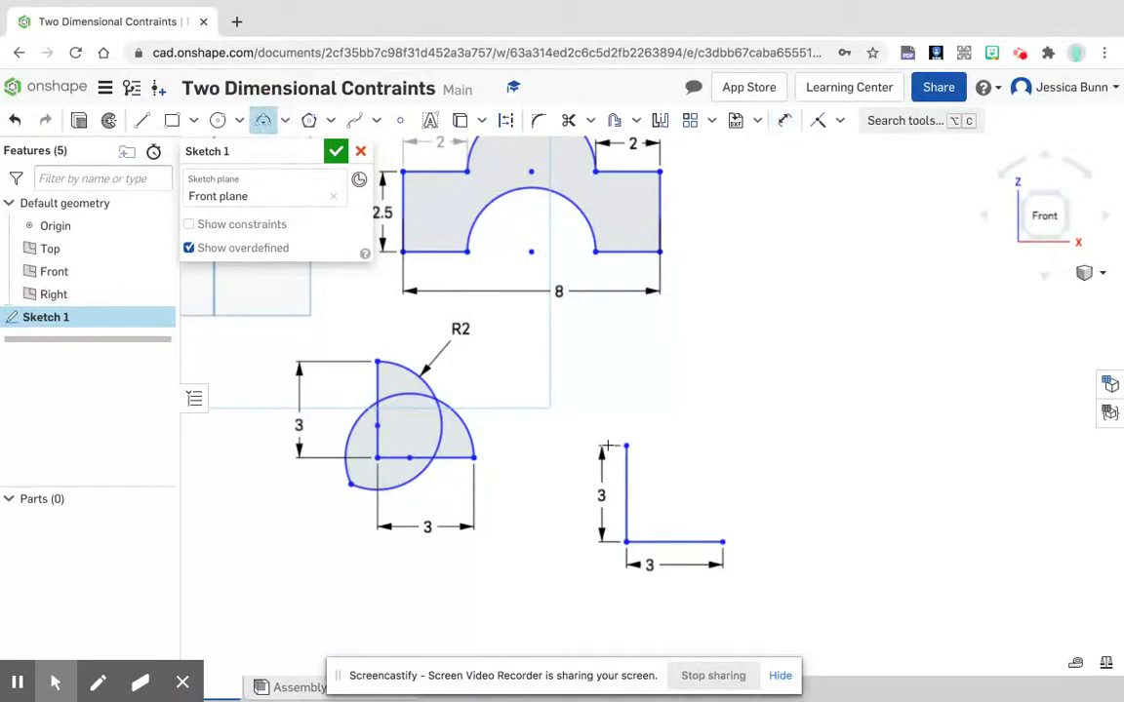
left_click(626, 448)
left_click(681, 476)
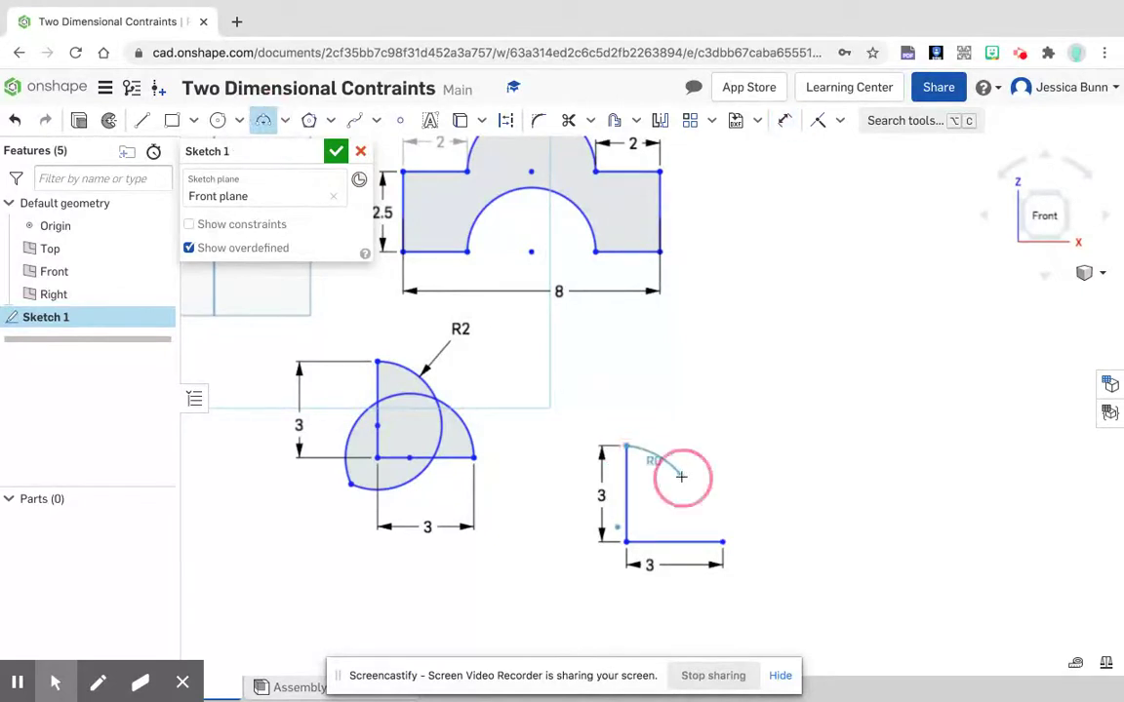
left_click(672, 460)
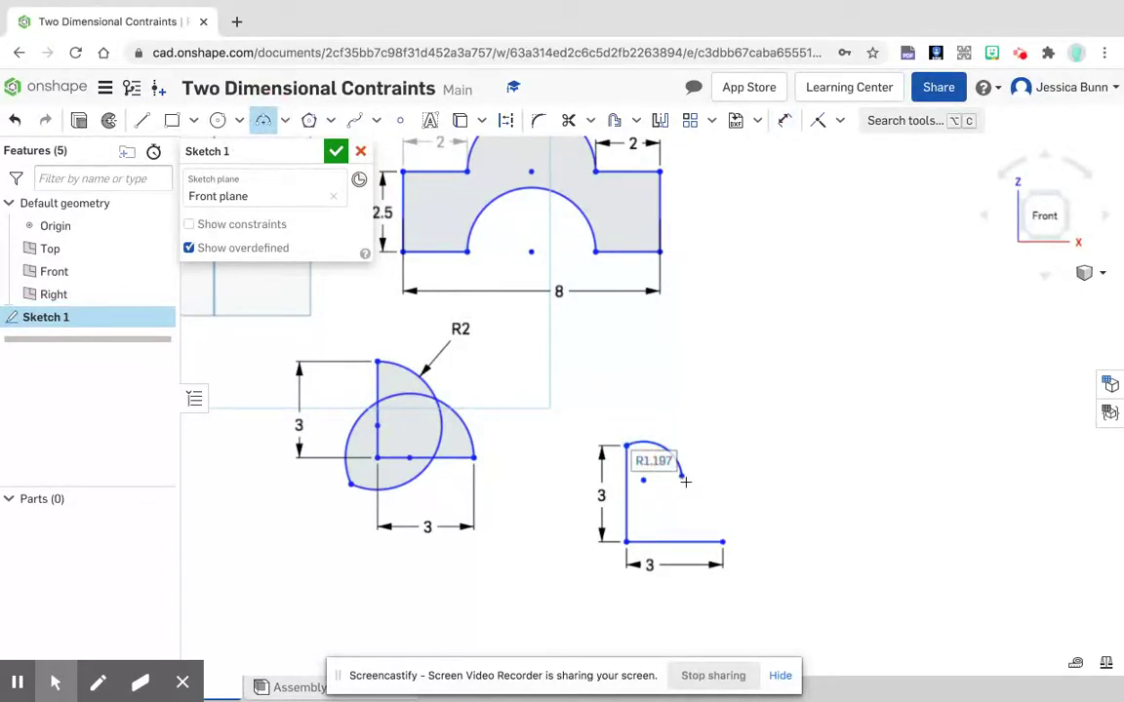
left_click(681, 476)
left_click(722, 542)
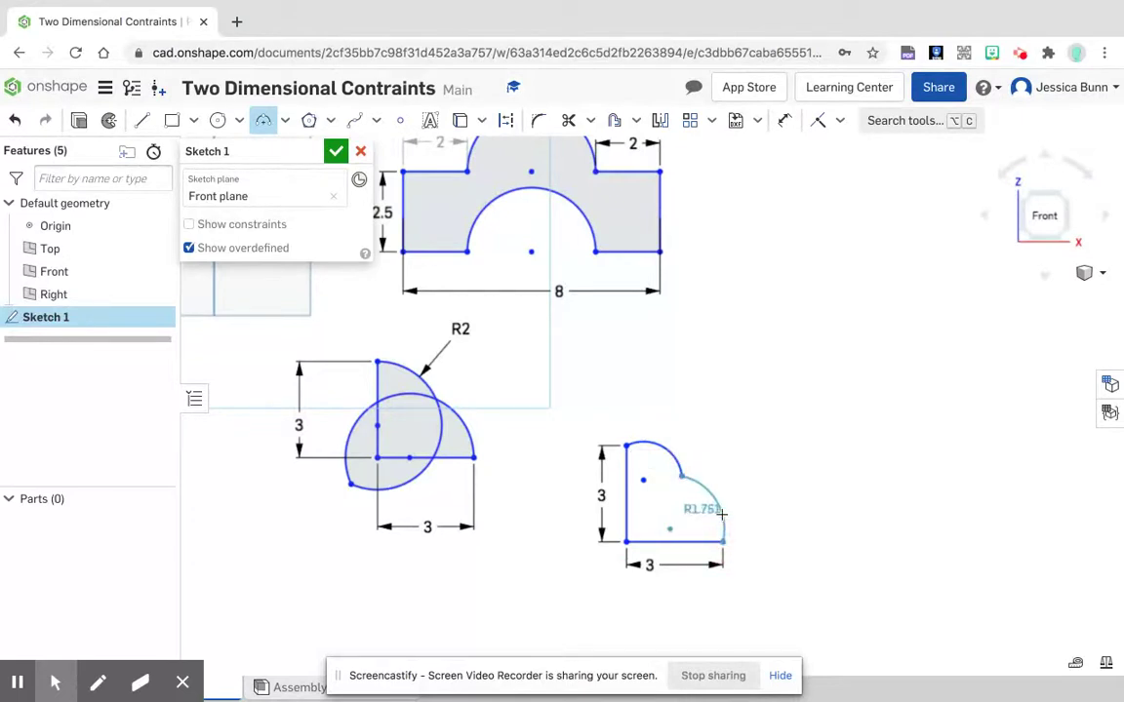
left_click(722, 514)
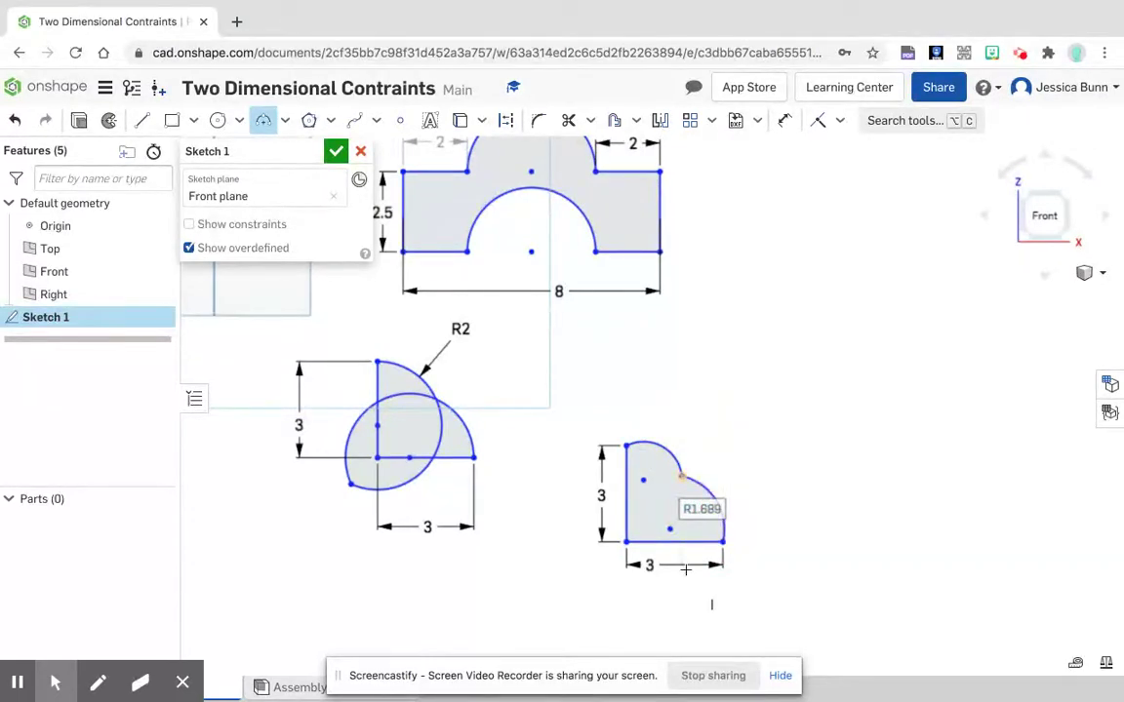
Step: Make the upper arc's centre coincident with the L's vertical line and the lower arc's centre coincident with its base line
scroll(686, 570, "up", 4)
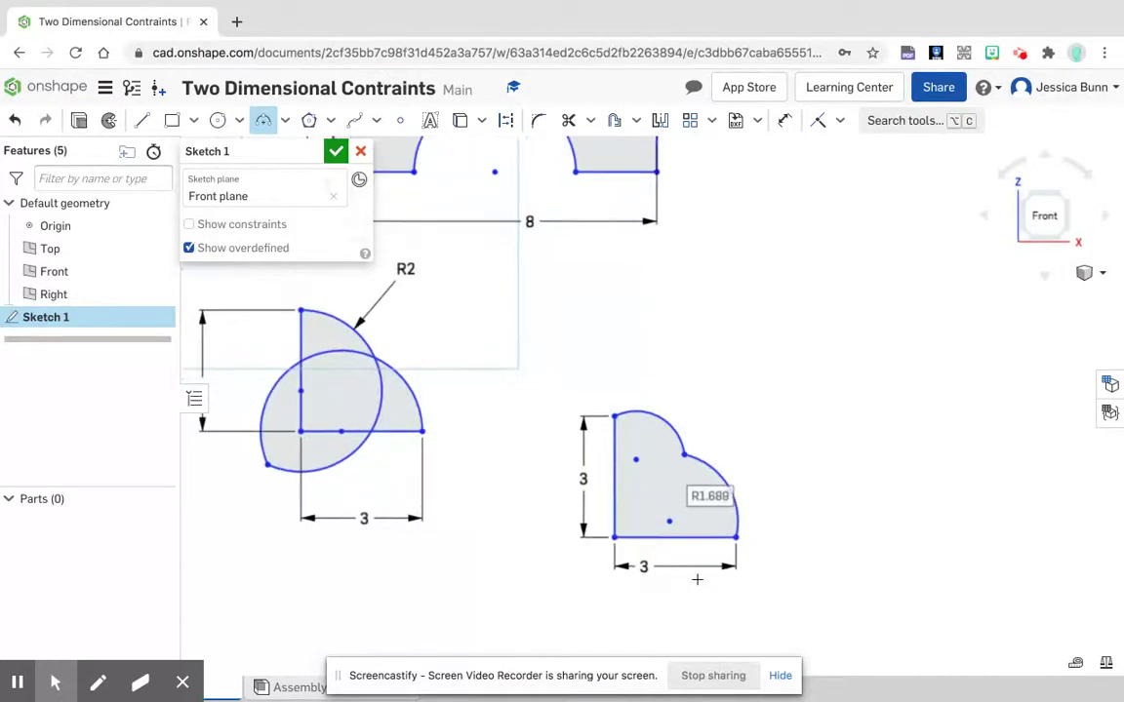
scroll(696, 580, "up", 1)
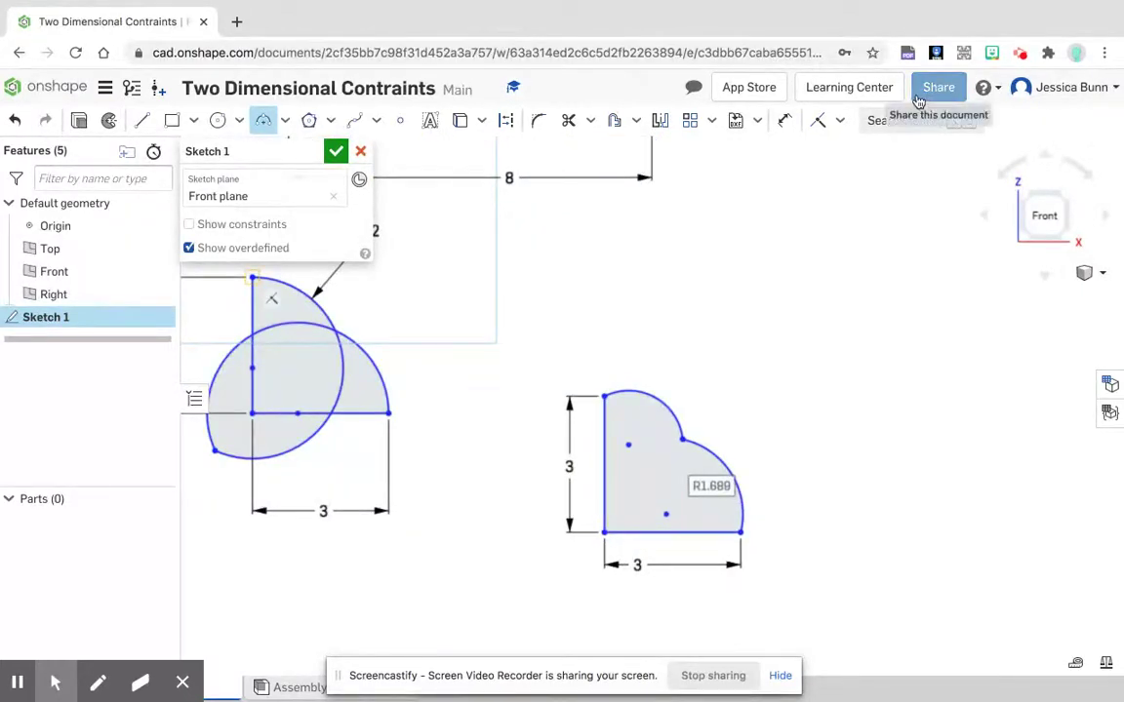
left_click(820, 120)
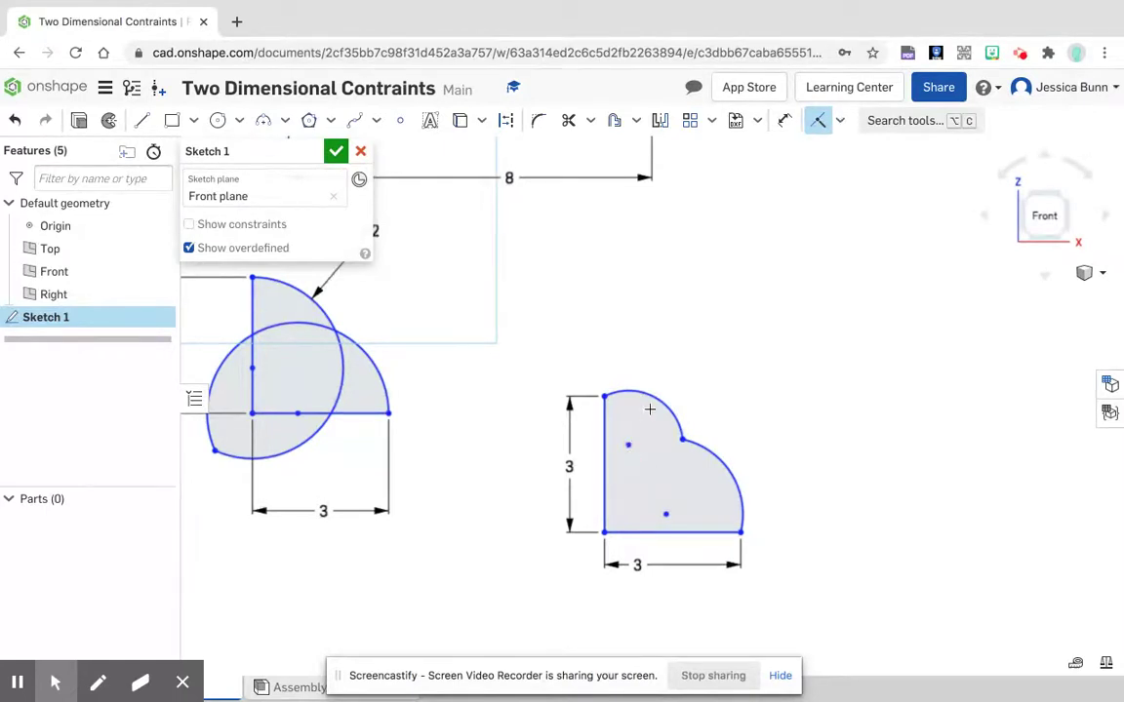
left_click(839, 121)
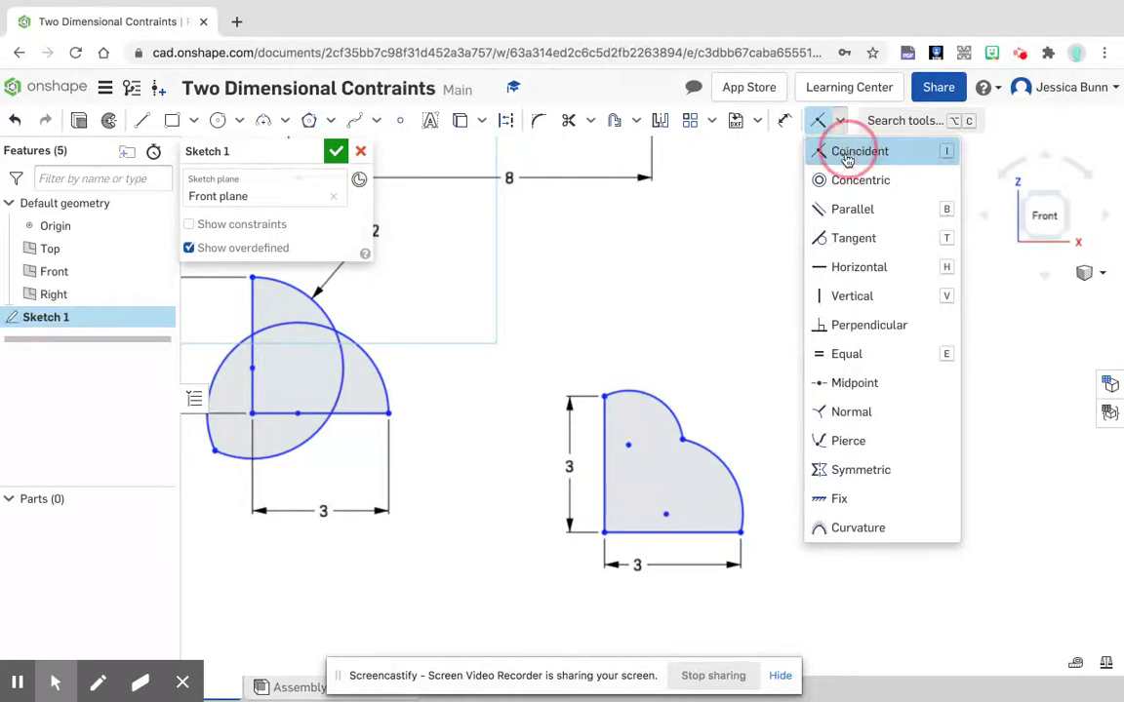
left_click(845, 149)
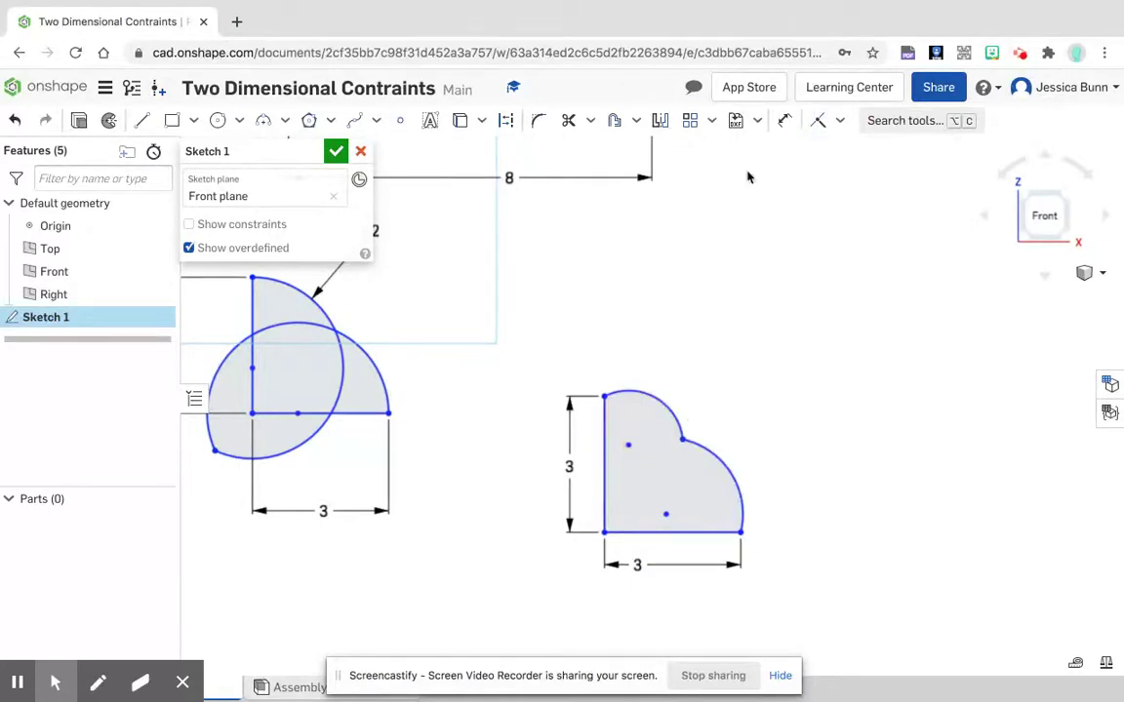
left_click(818, 120)
left_click(631, 444)
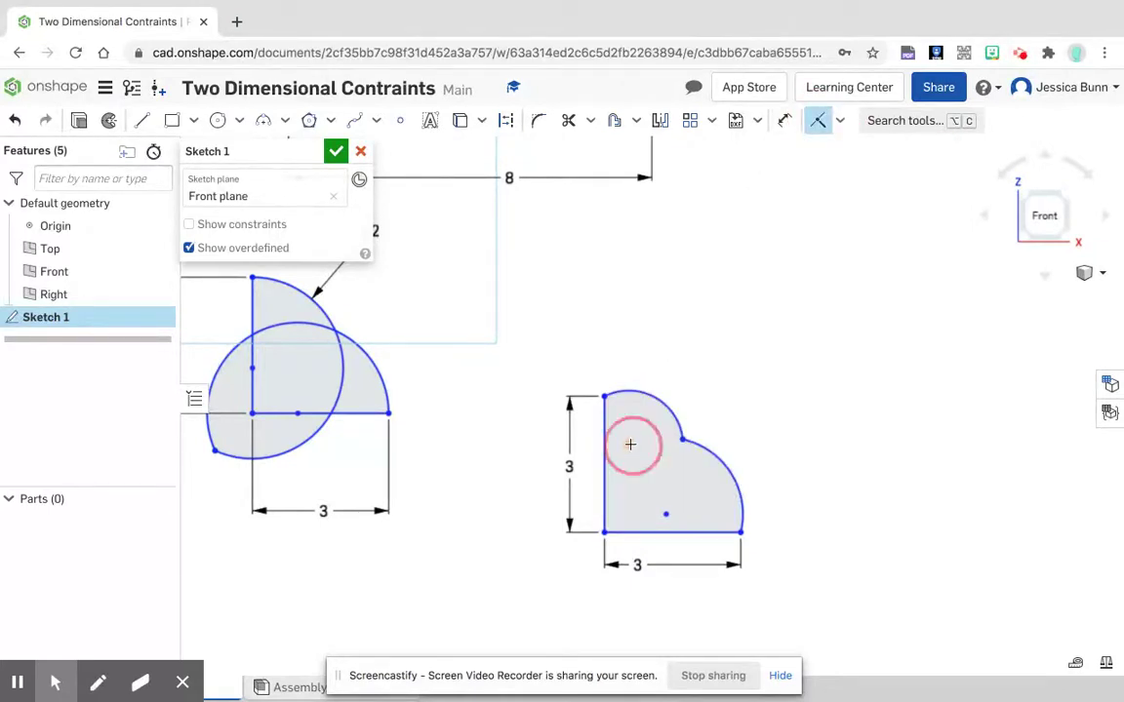
left_click(605, 472)
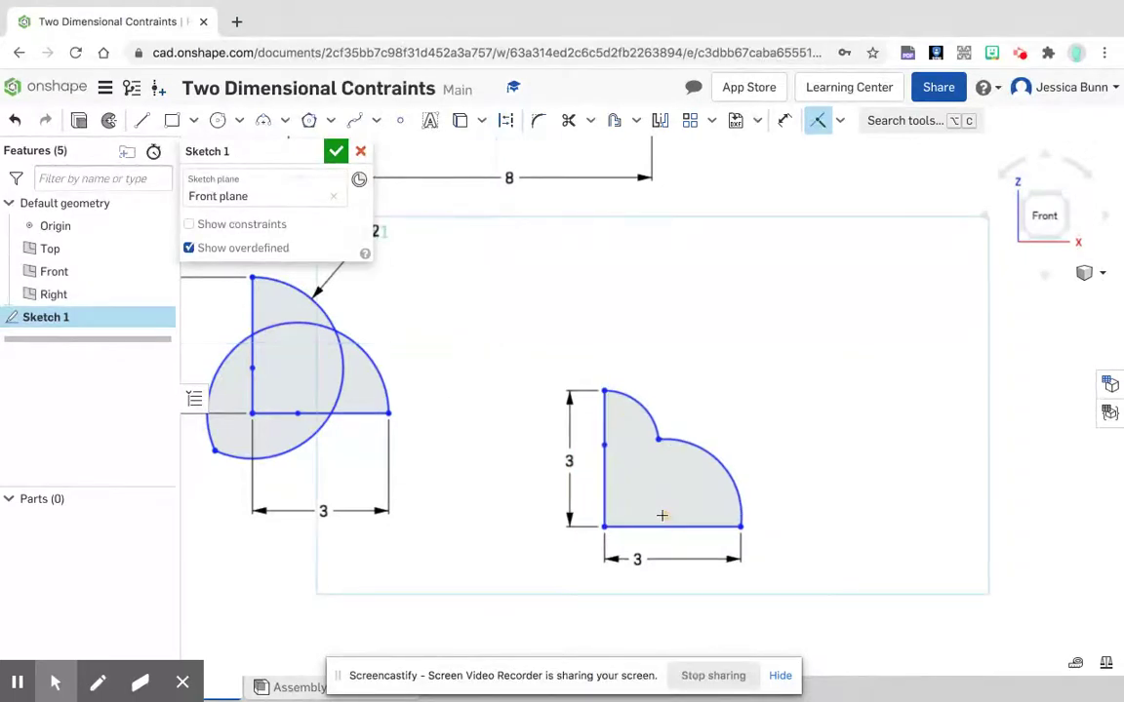
left_click(665, 516)
left_click(683, 527)
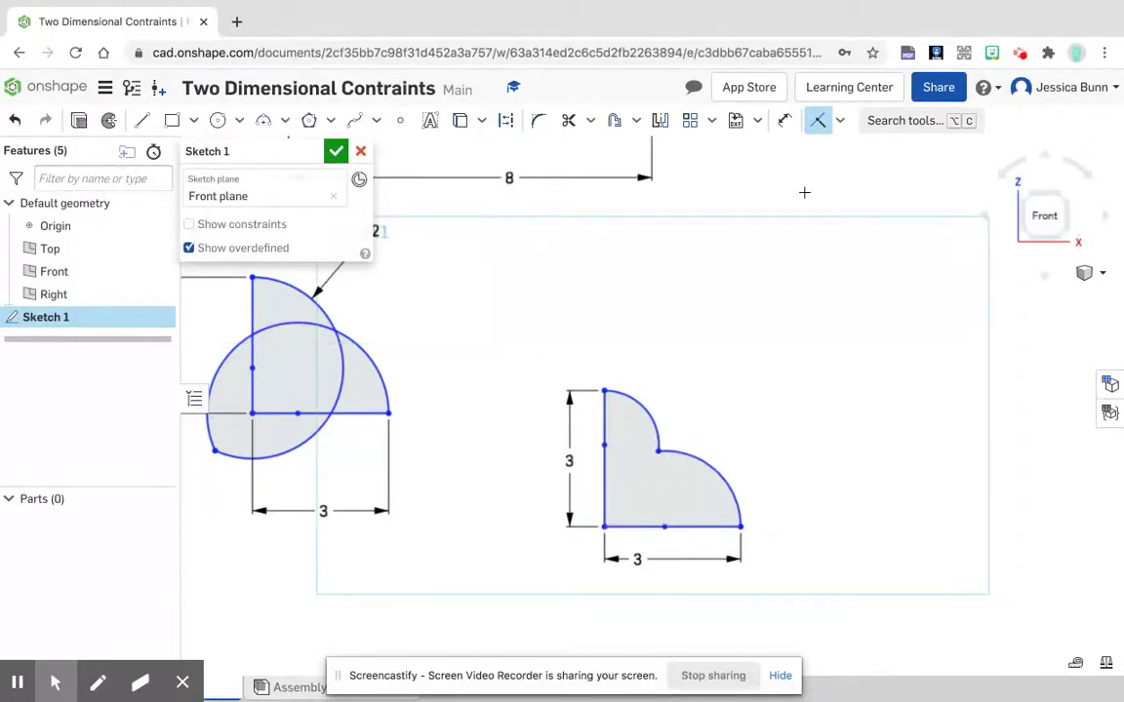
Step: Apply an Equal constraint between the upper and lower arcs of the new two-arc shape
left_click(842, 123)
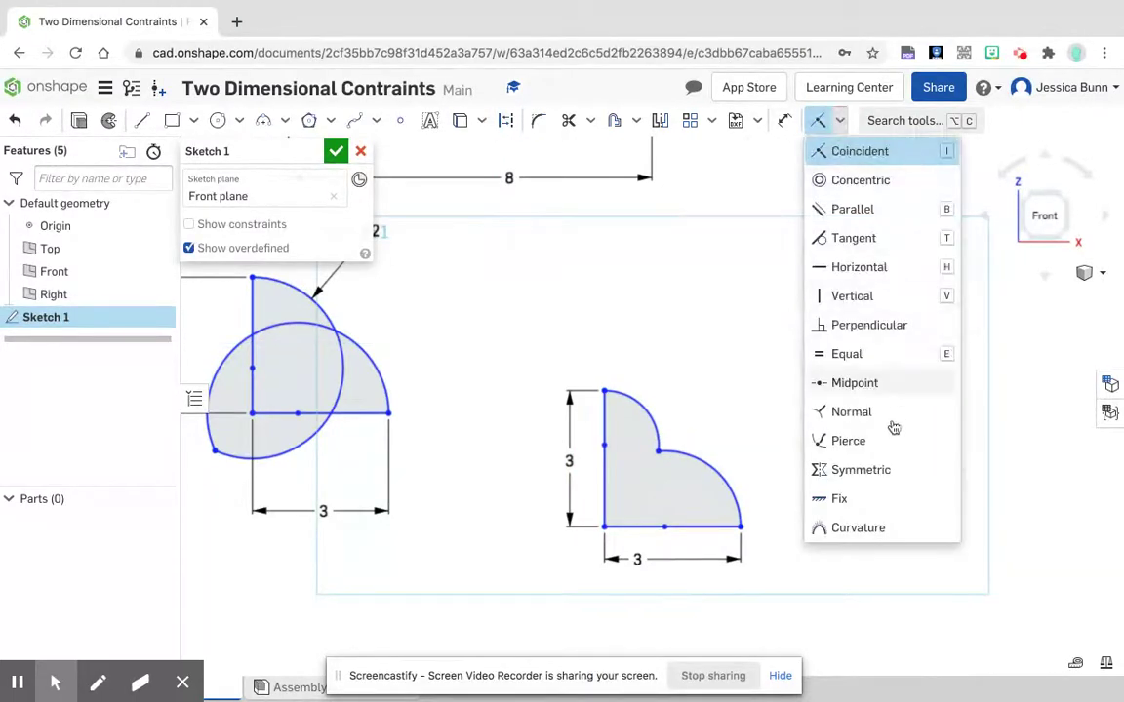
left_click(830, 354)
left_click(651, 420)
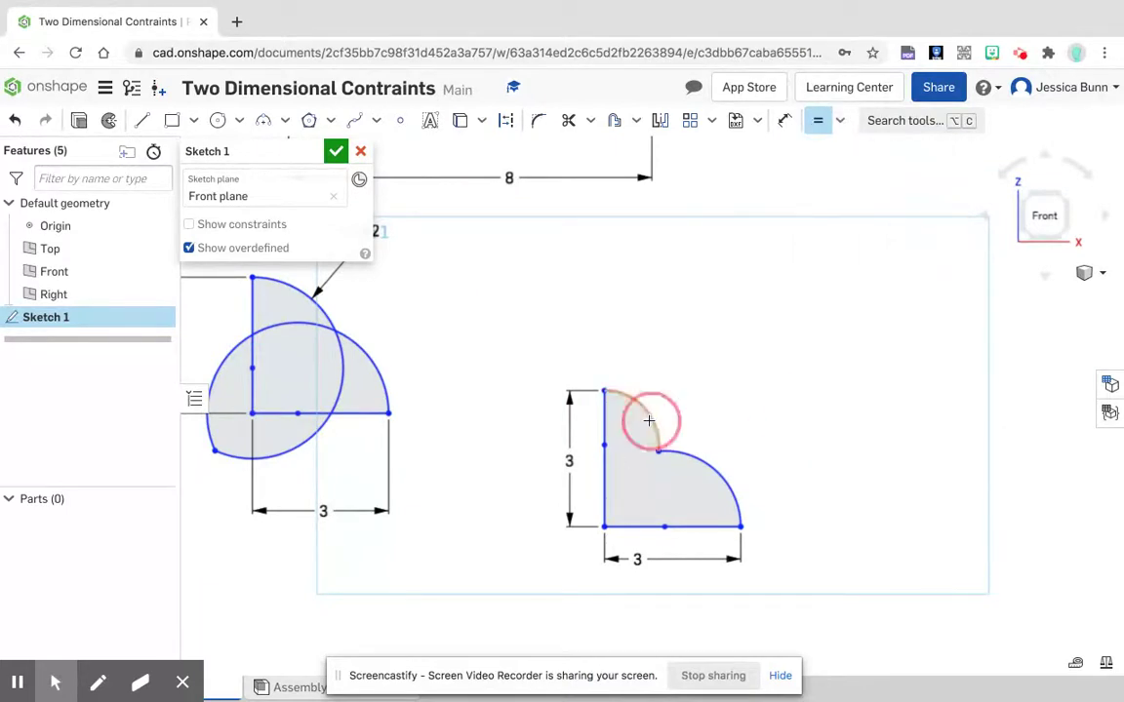
left_click(718, 474)
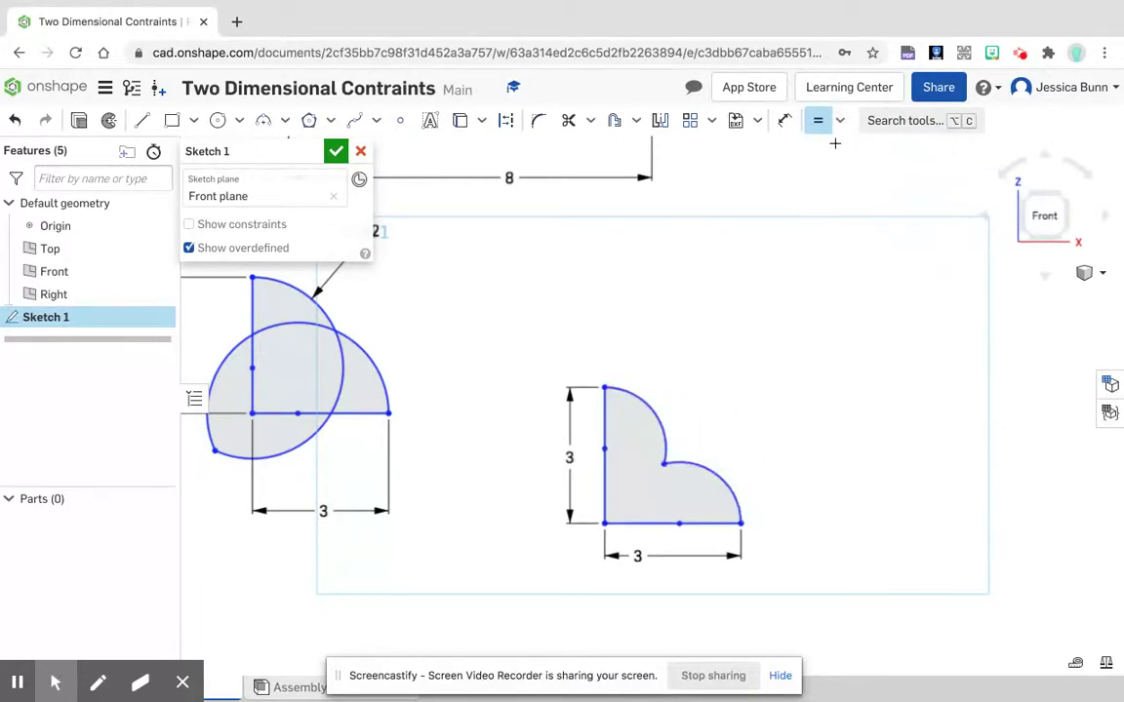
Step: Dimension the upper arc of the new two-arc shape with a radius of 2 in
left_click(654, 416)
left_click(681, 354)
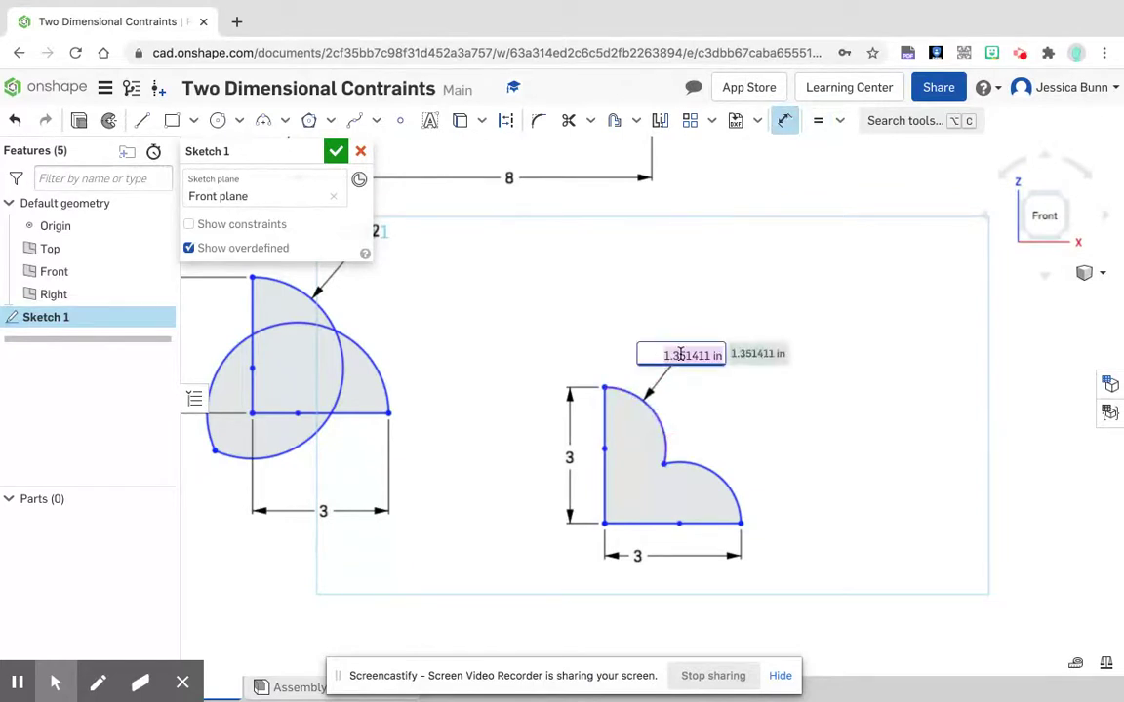
type("2")
key("Return")
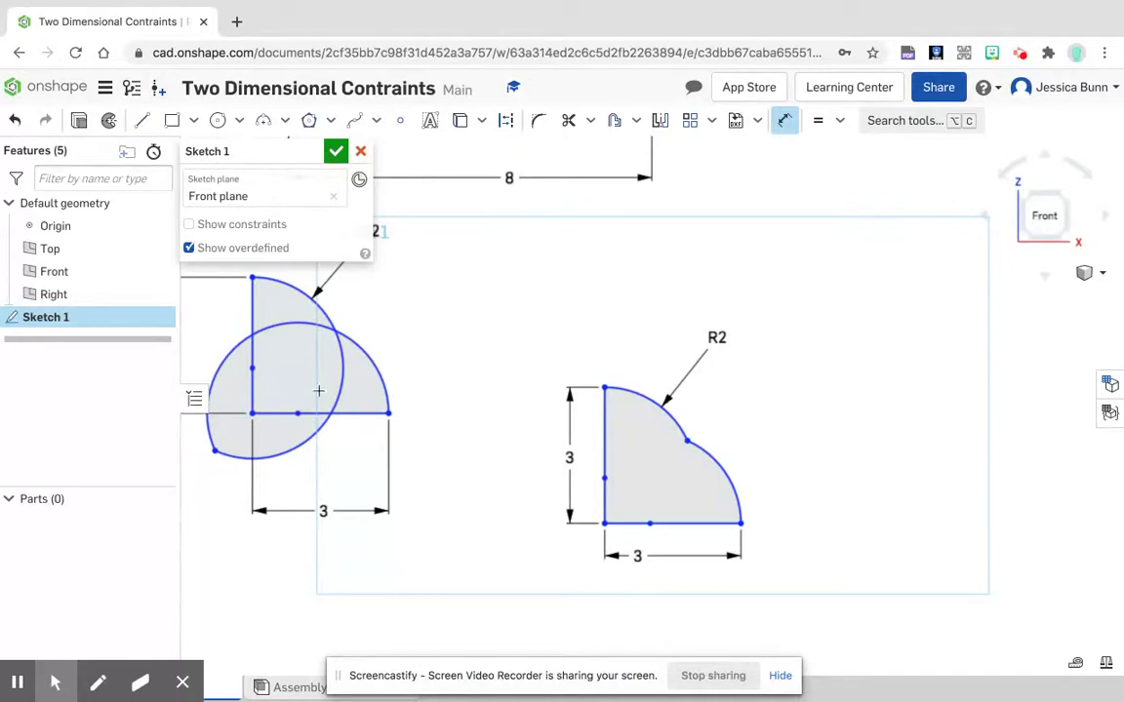
Step: Below the rectangle, draw an open five-line outline: two horizontals about 7.28 in, flaring lines about 2.38 and 1.96 in, and a vertical about 8.2 in
scroll(663, 272, "up", 1)
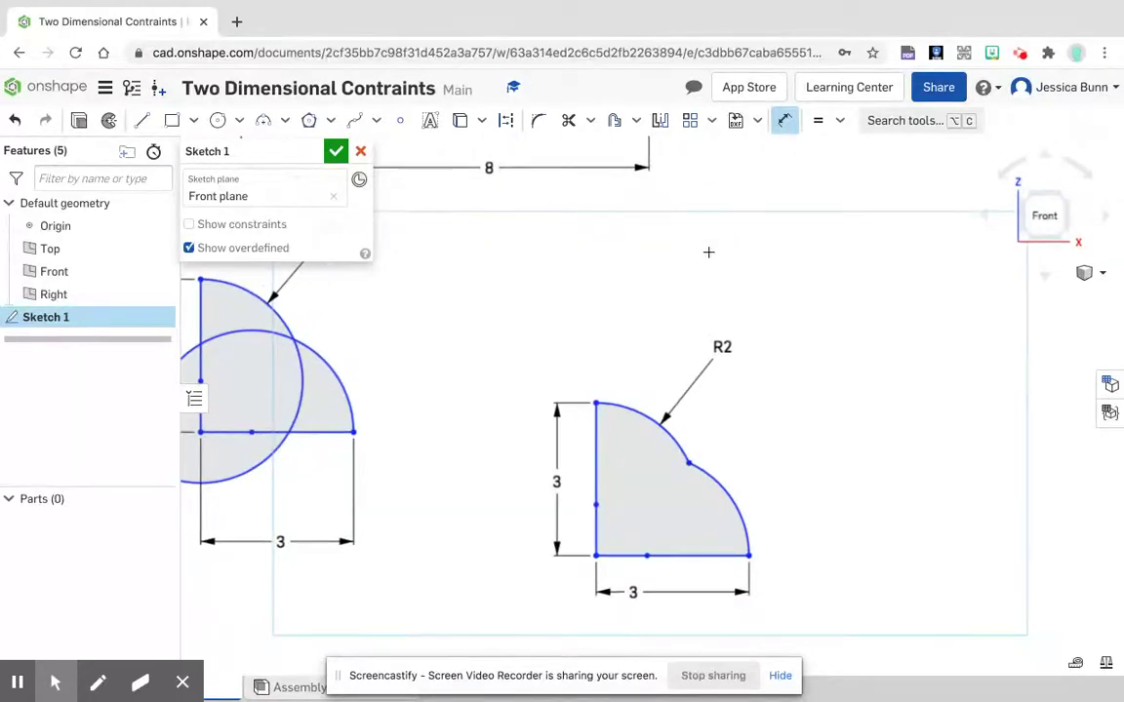
scroll(730, 325, "down", 5)
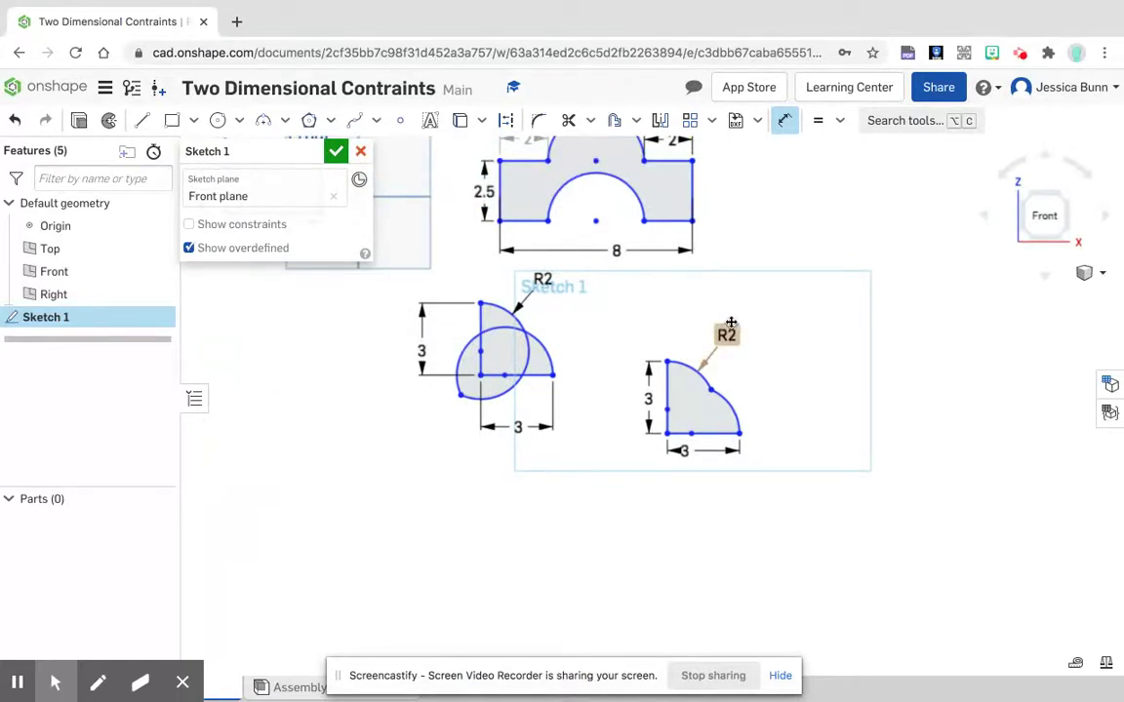
scroll(582, 413, "down", 3)
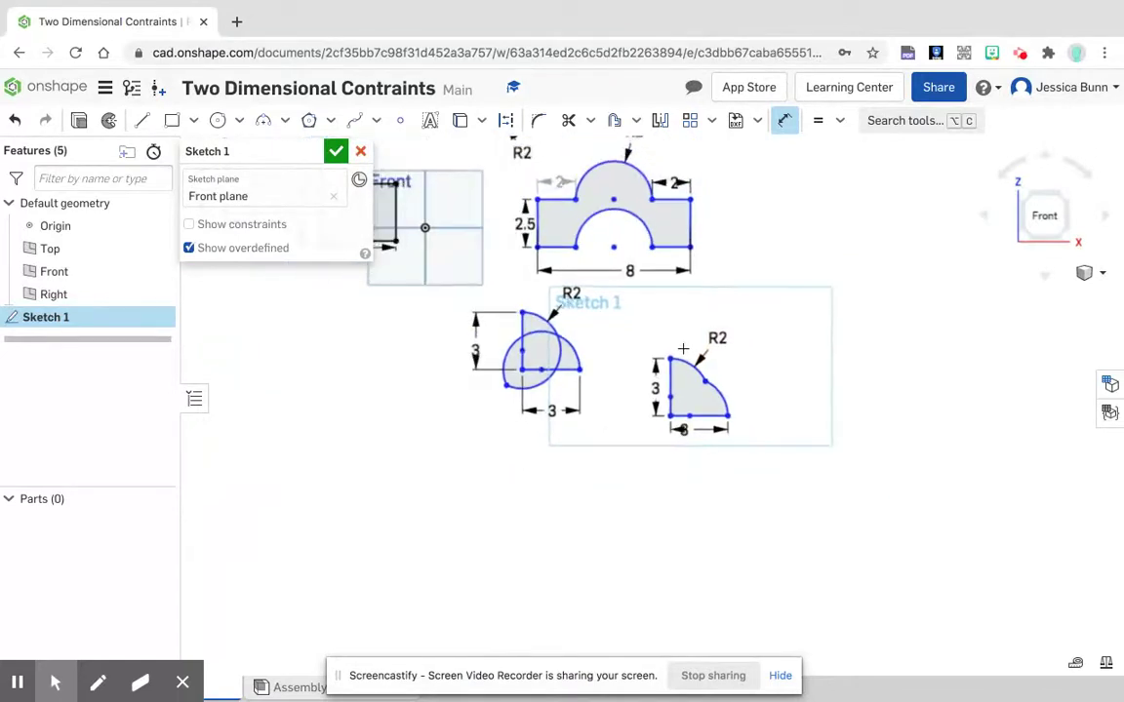
mouse_move(426, 460)
middle_mouse_down()
mouse_move(477, 502)
mouse_move(730, 536)
mouse_move(721, 519)
middle_mouse_up()
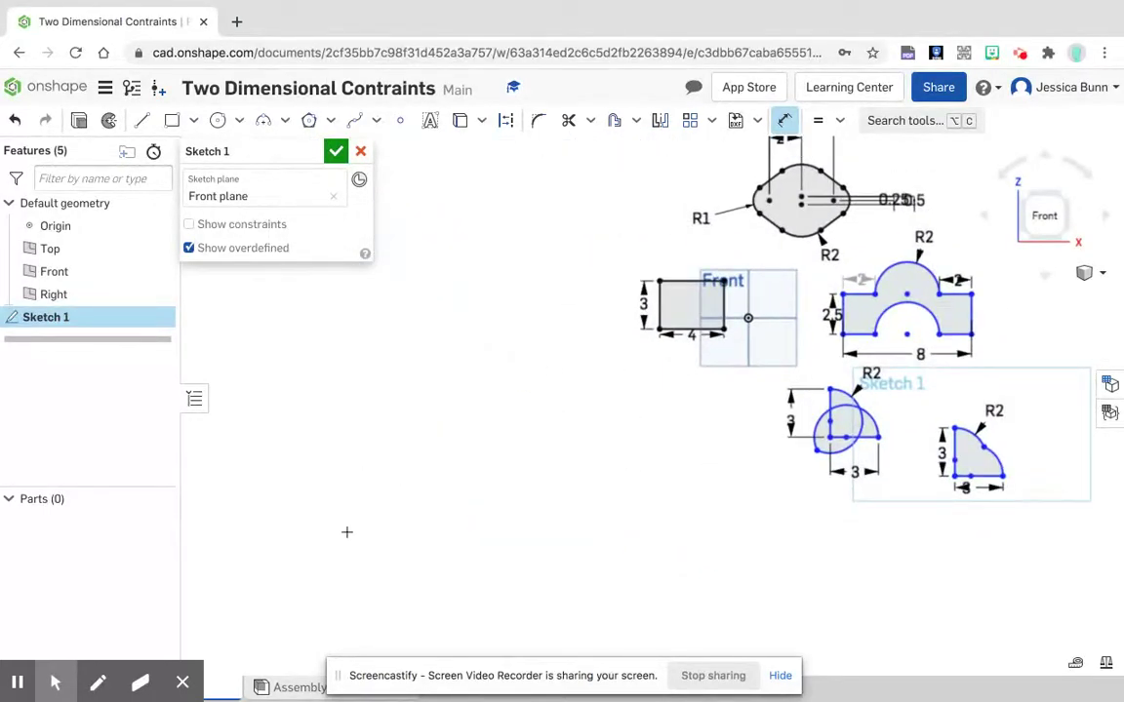
left_click(144, 125)
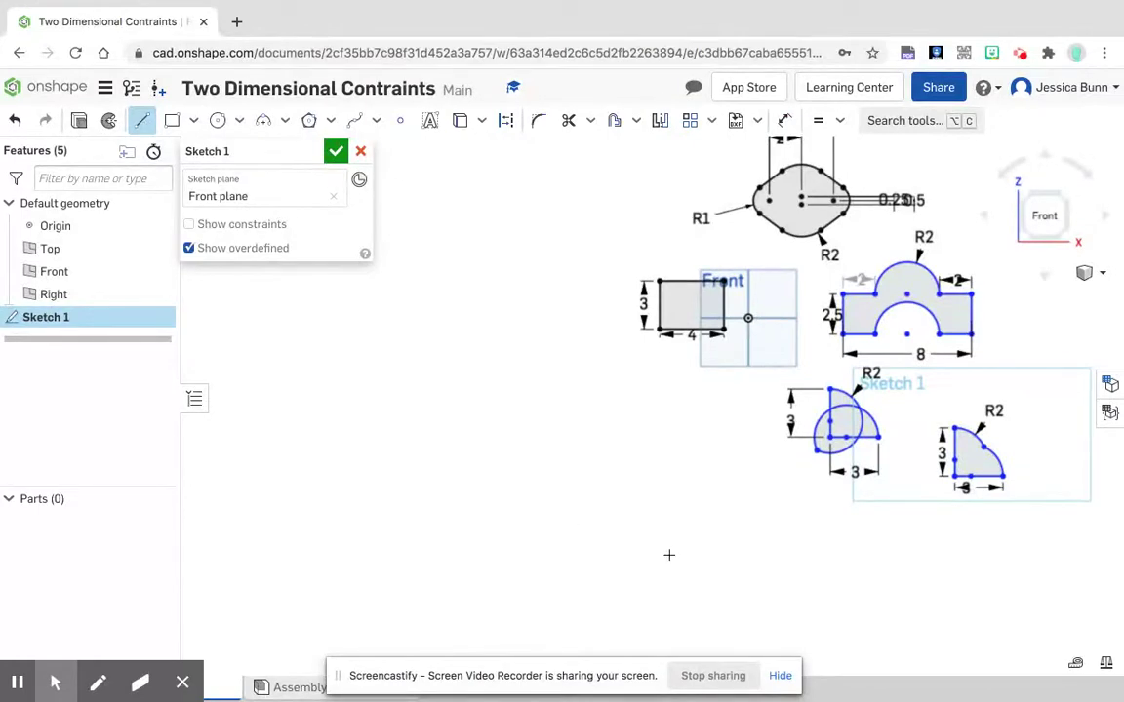
left_click(655, 434)
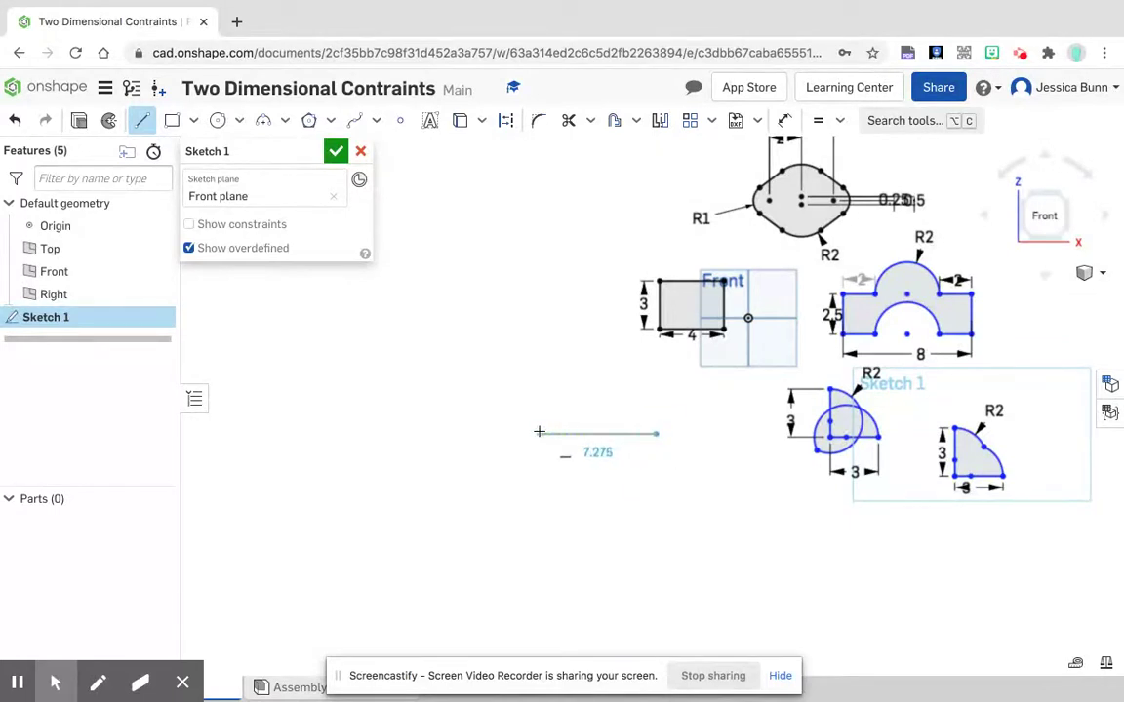
left_click(540, 432)
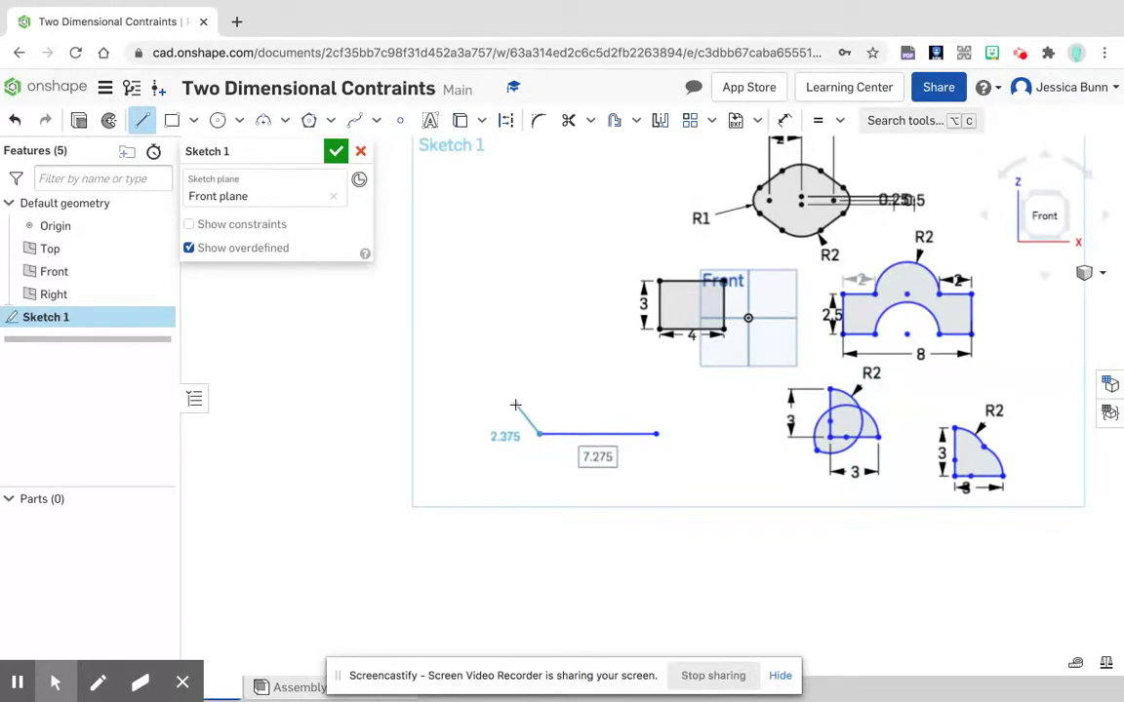
left_click(515, 405)
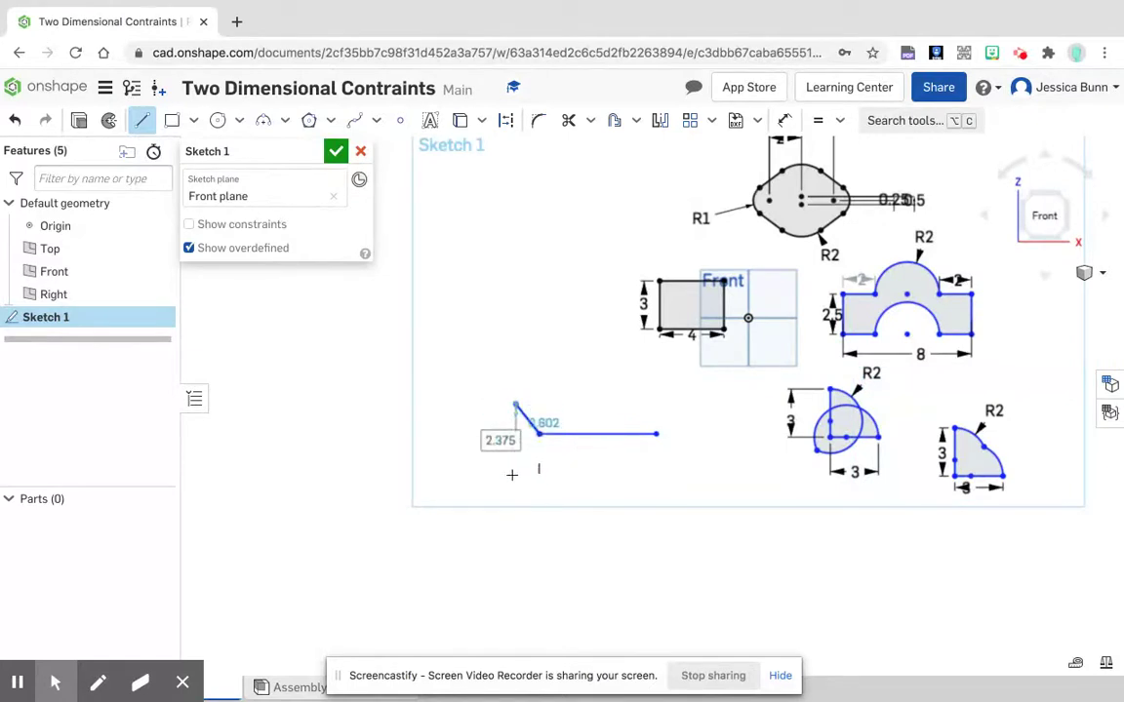
left_click(517, 536)
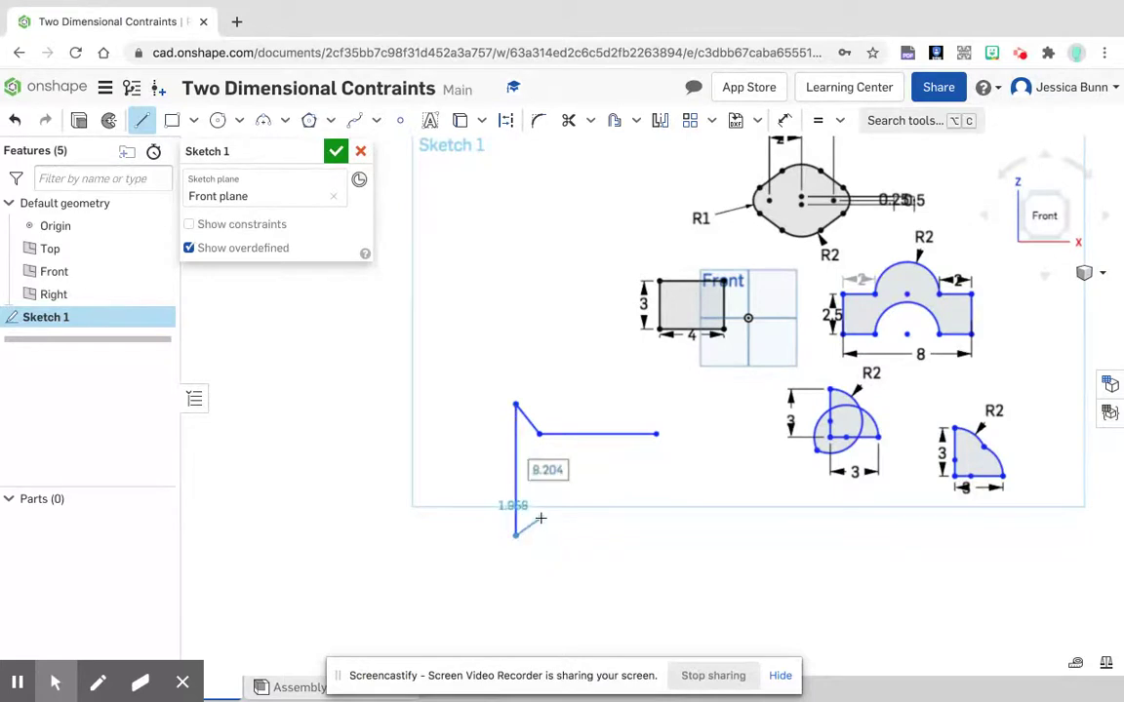
left_click(541, 518)
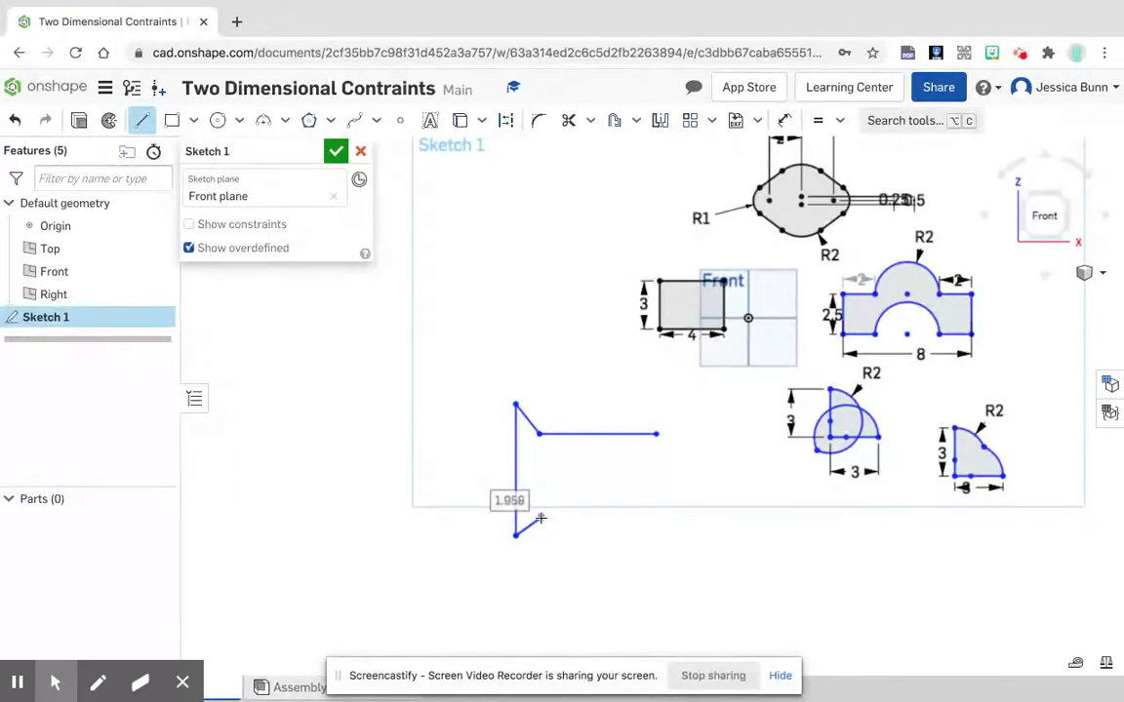
left_click(658, 519)
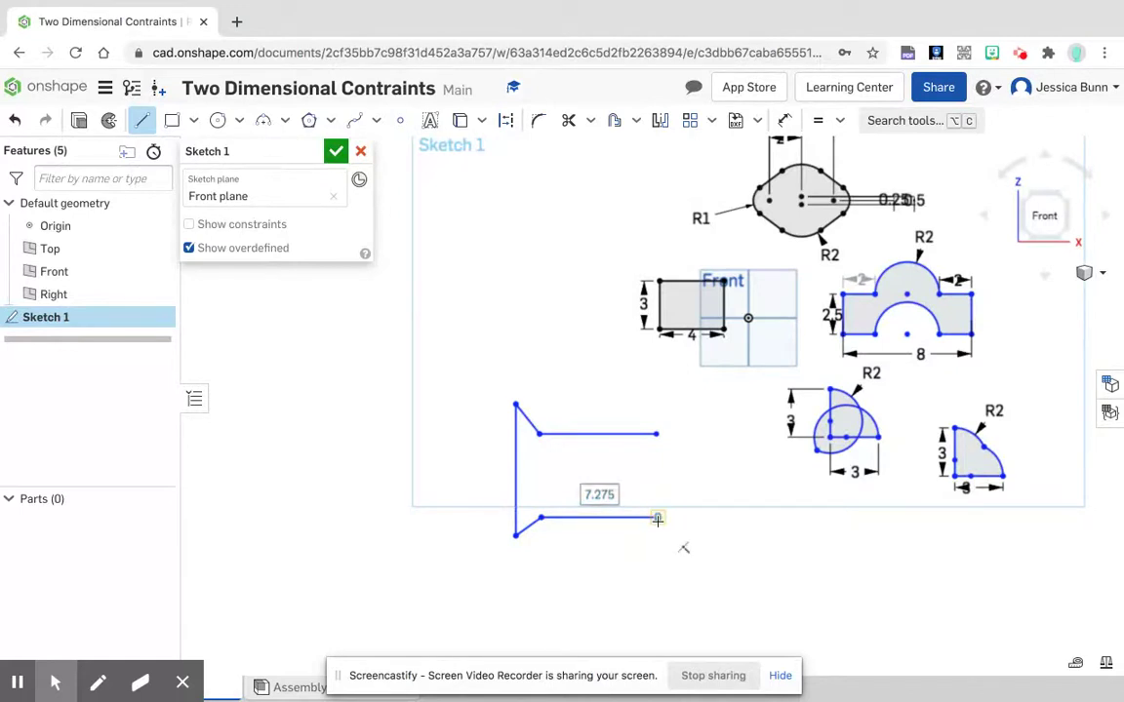
right_click(670, 513)
left_click(683, 520)
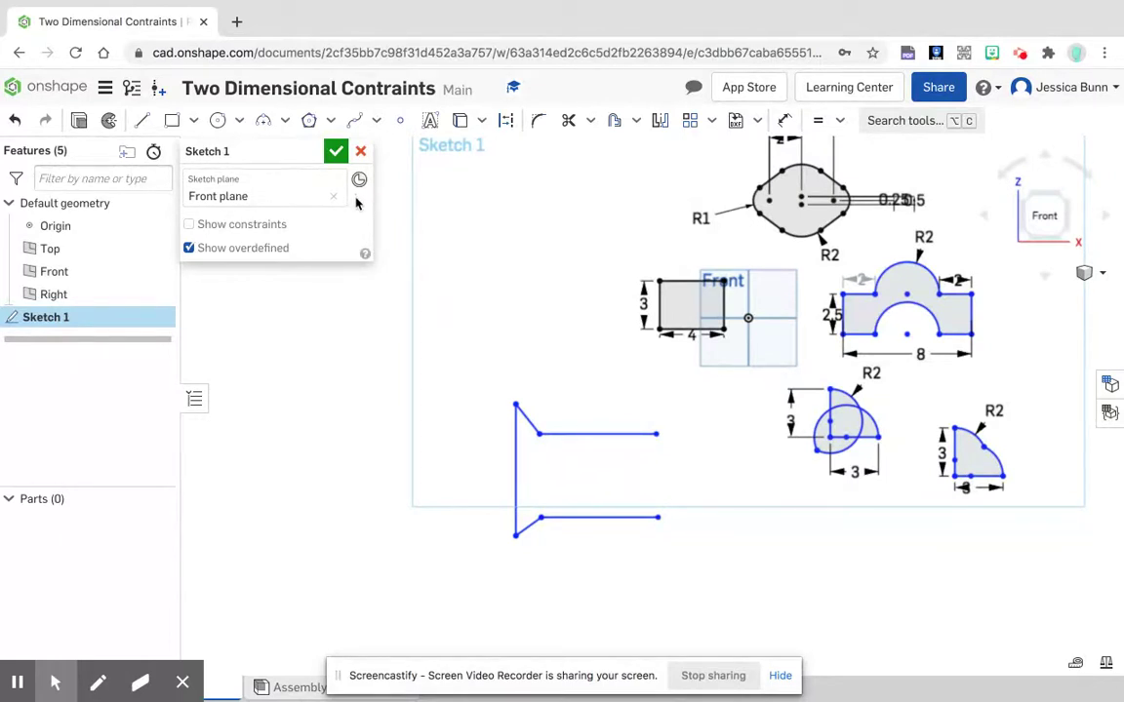
Step: Close the open end of the flared outline with an outward-bulging three-point arc of about 2.6 in radius
left_click(263, 120)
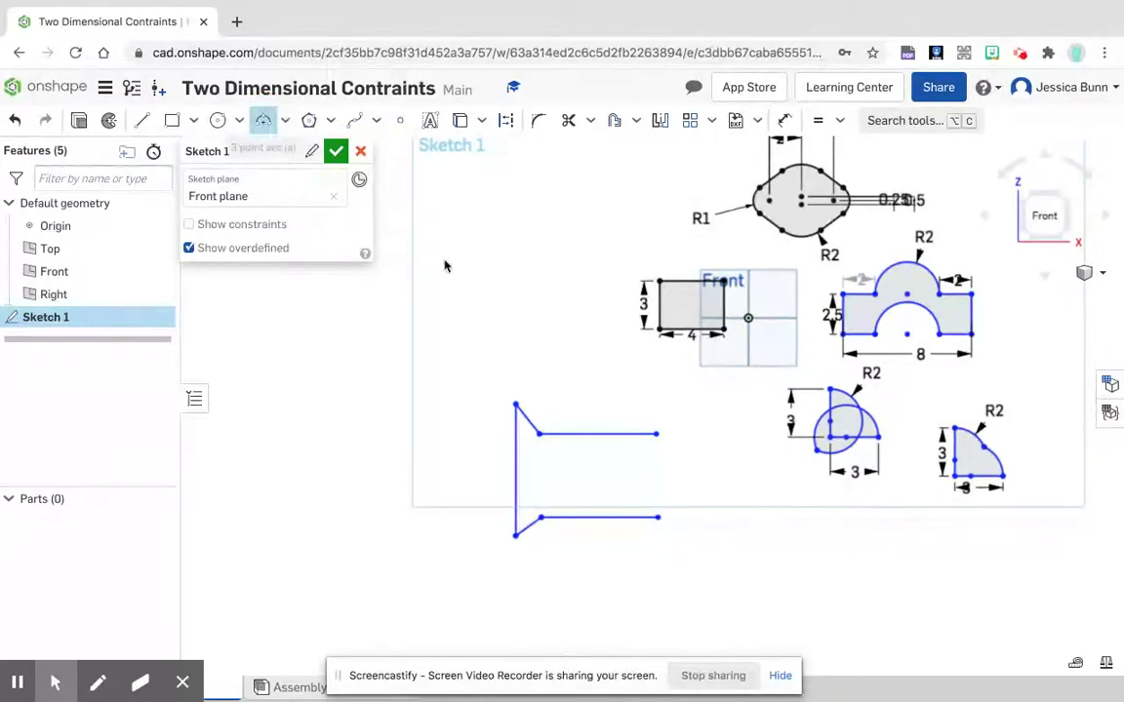
left_click(657, 434)
left_click(659, 517)
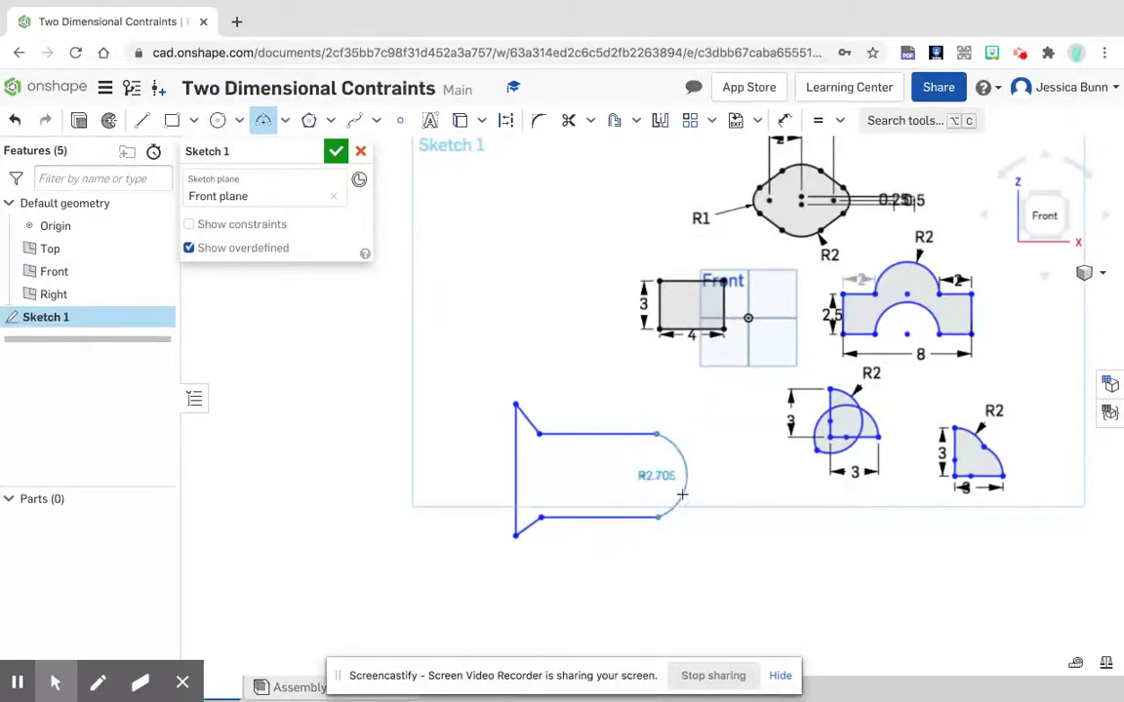
left_click(699, 482)
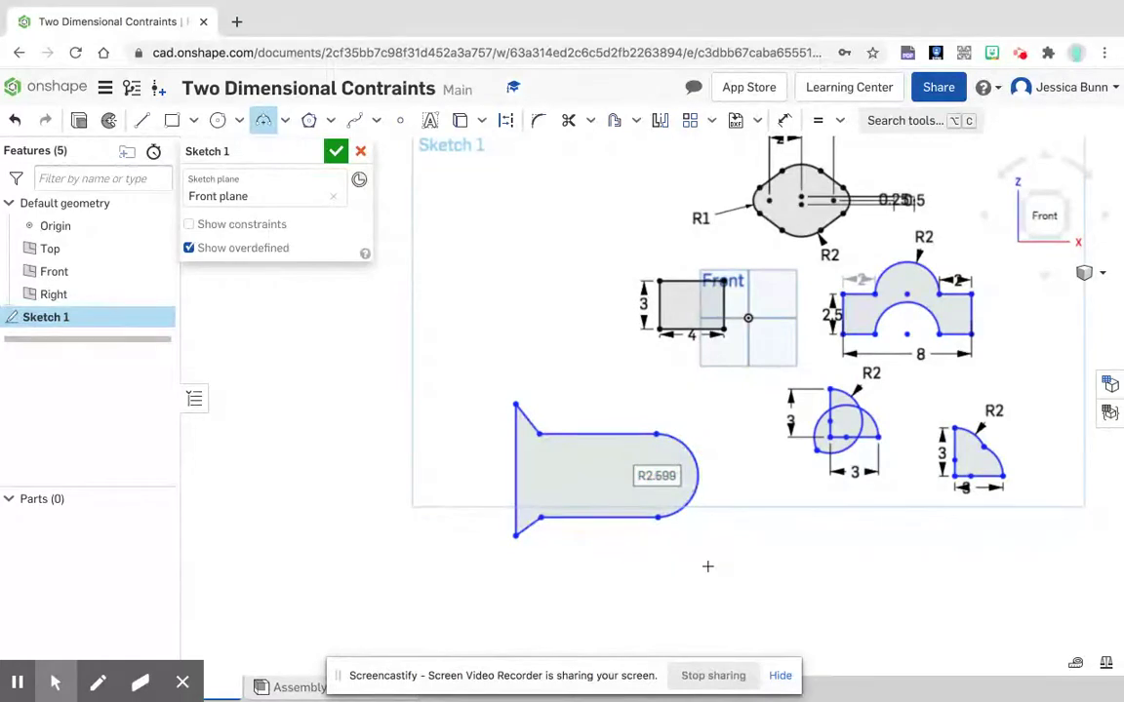
right_click(349, 544)
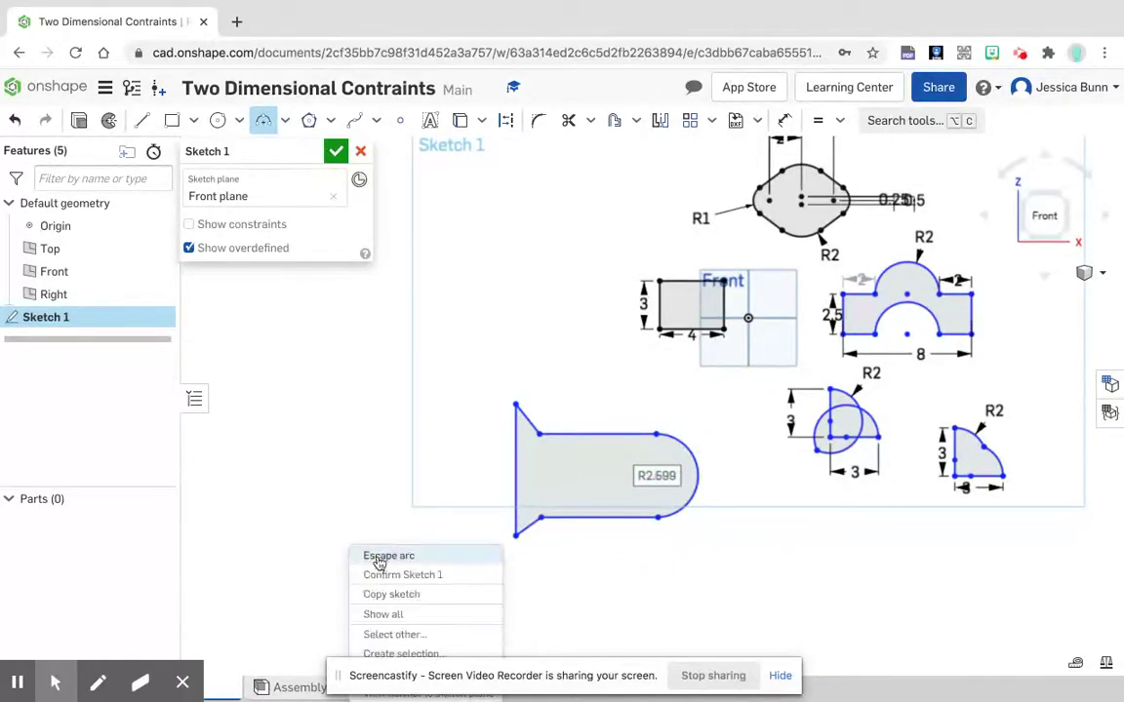
left_click(385, 556)
Step: Make the end arc tangent to both the upper and lower horizontal lines of the flared outline
left_click(839, 120)
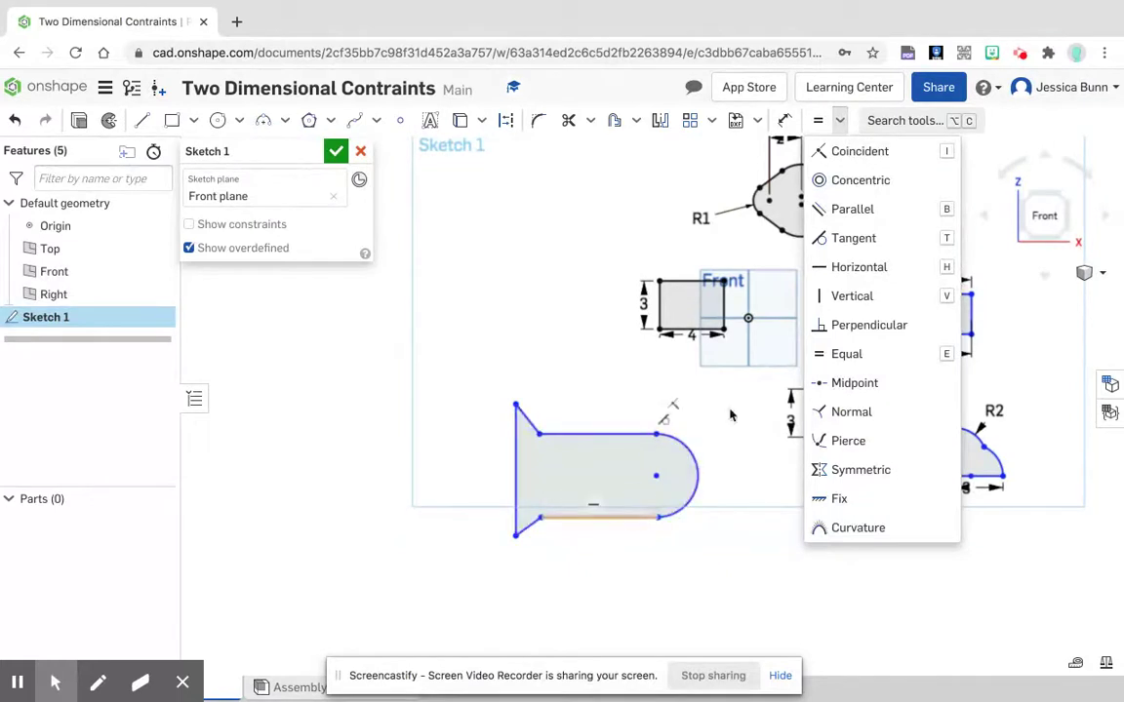
left_click(867, 244)
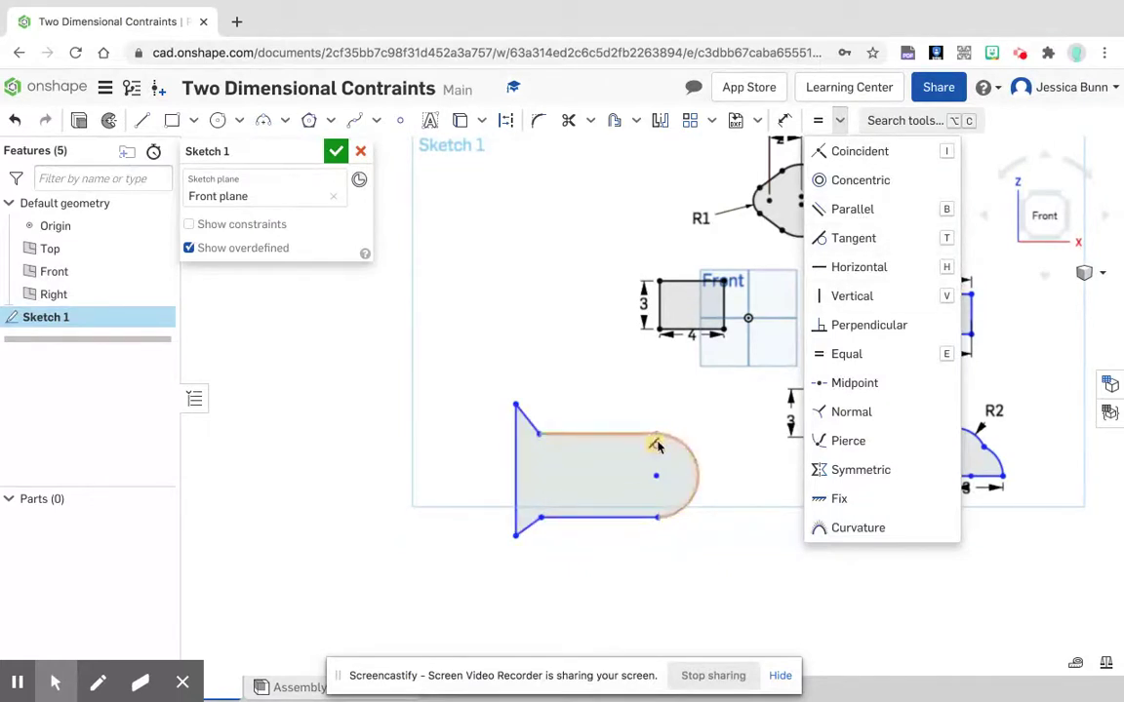
left_click(845, 238)
left_click(684, 445)
left_click(635, 436)
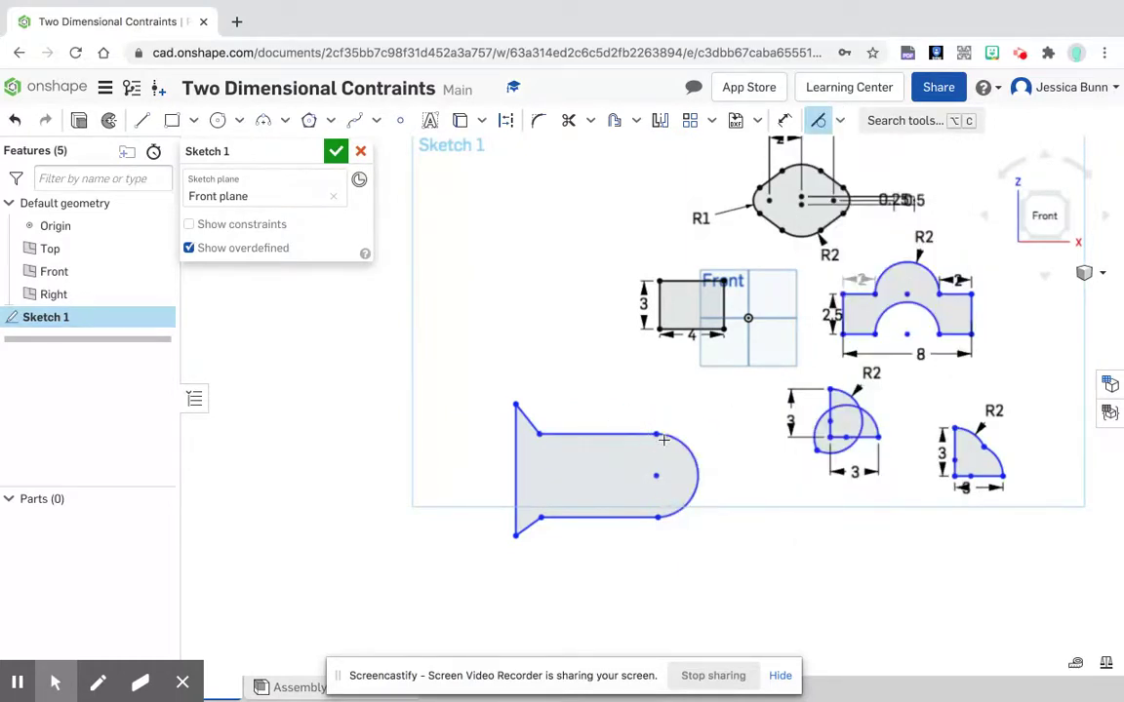
left_click(676, 511)
left_click(638, 518)
Step: Dimension the vertical line at the flared end of the new outline to 5 in
left_click(786, 121)
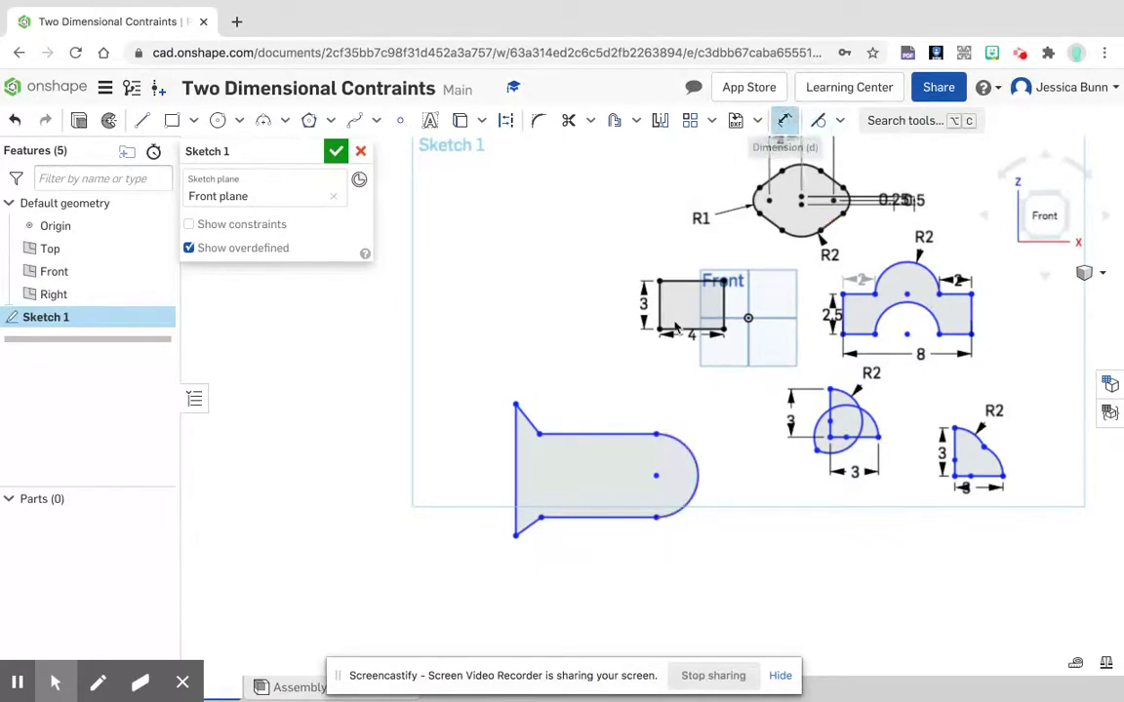
left_click(514, 476)
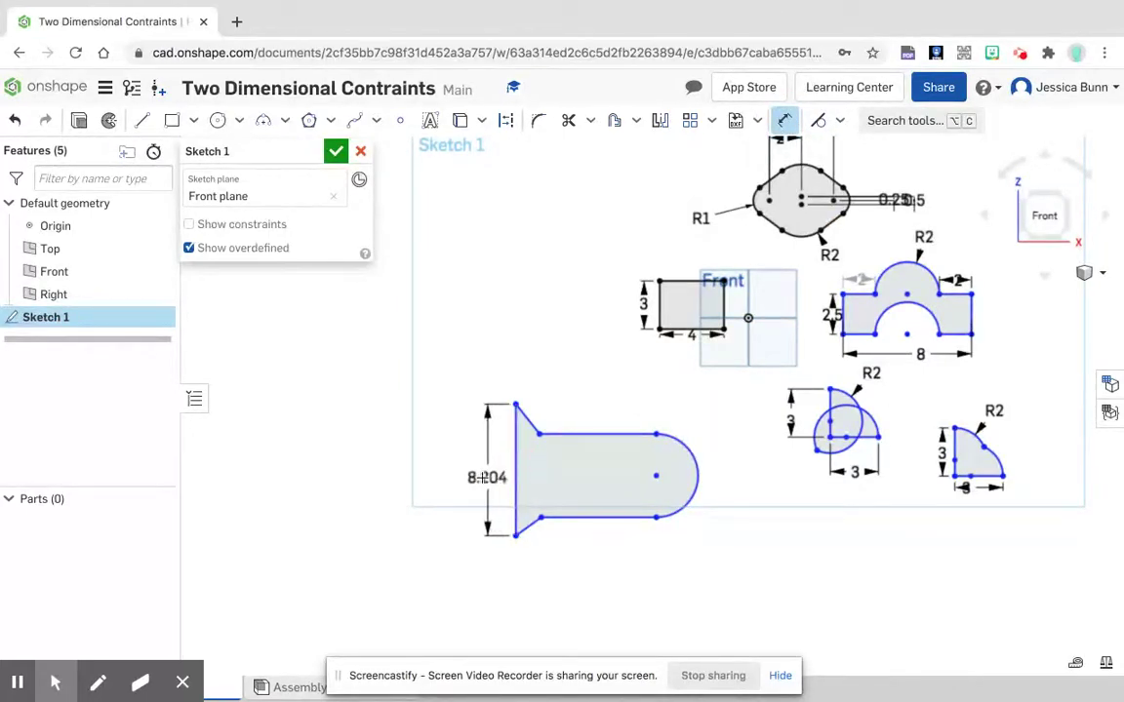
left_click(480, 478)
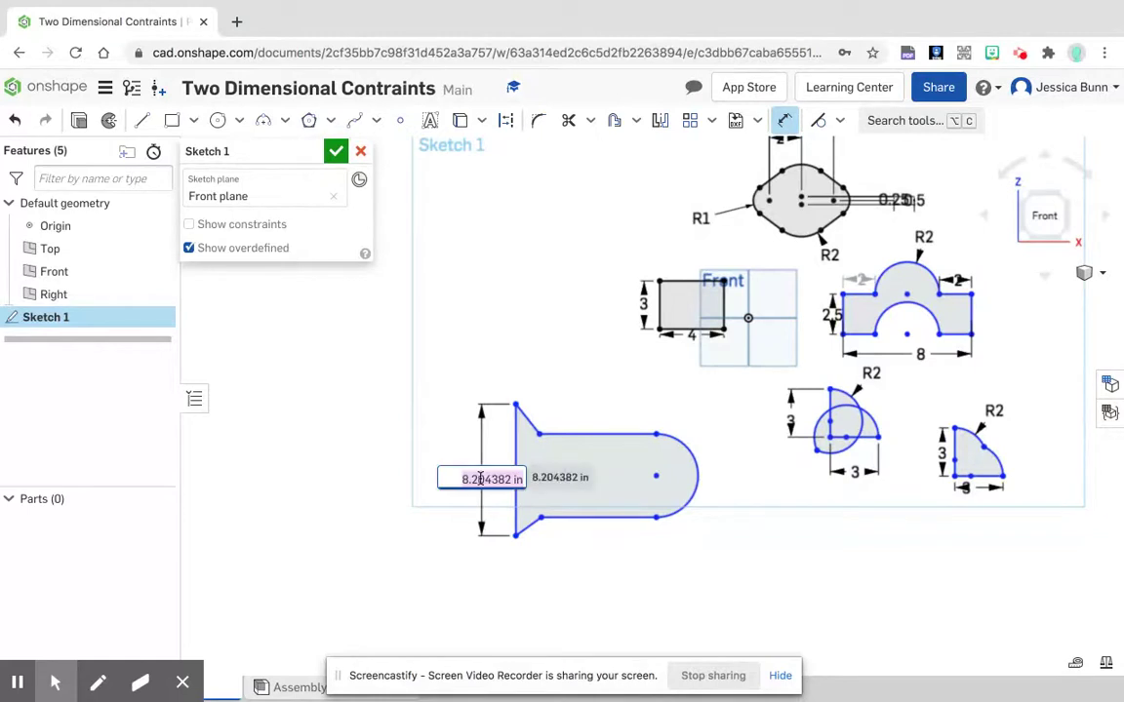
type("5")
key("Return")
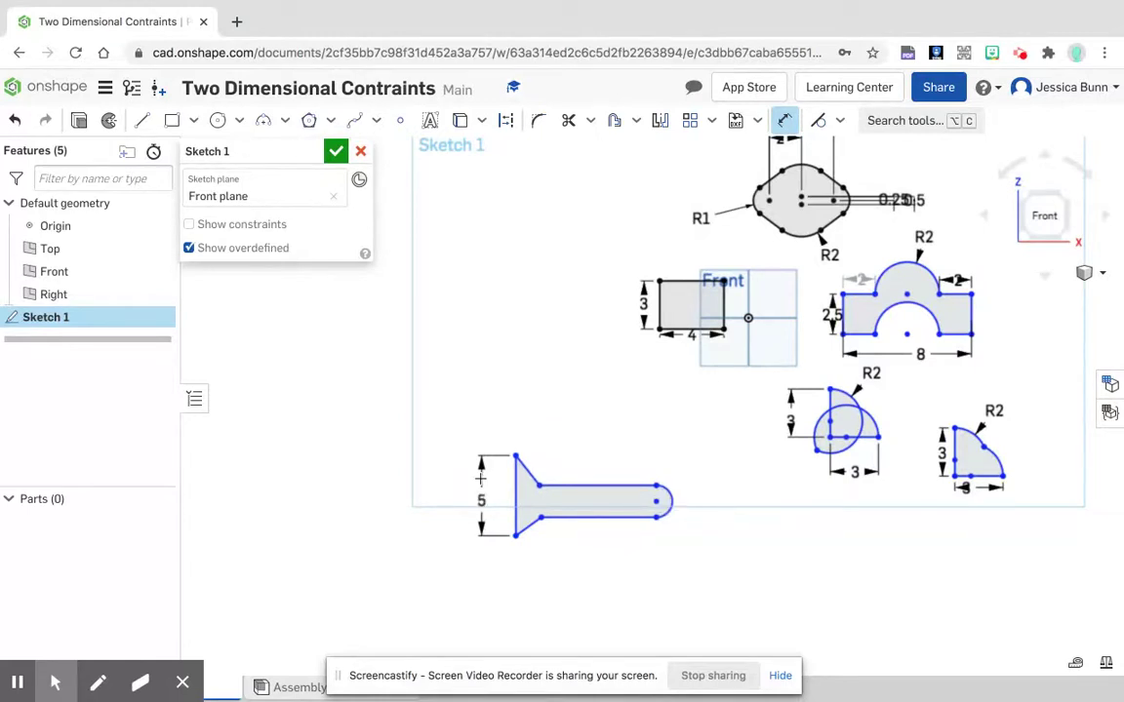
Step: Dimension the horizontal distance from the flared end's vertical line to the end arc's centre as 9 in
scroll(577, 524, "up", 5)
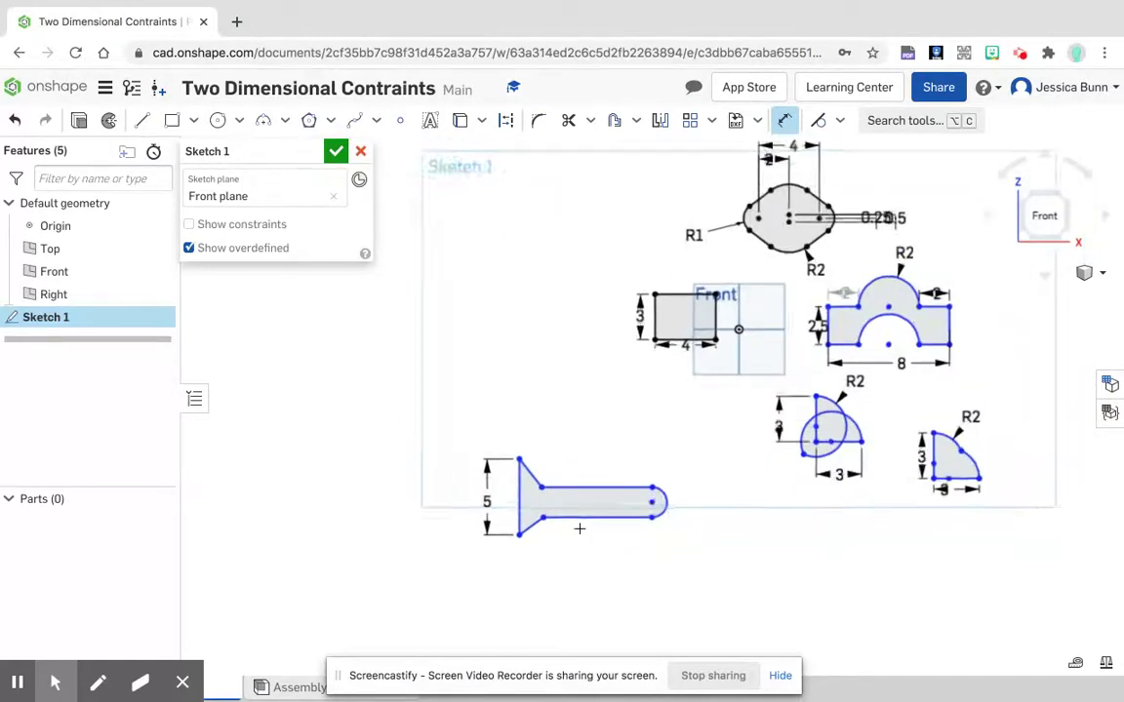
scroll(577, 524, "up", 3)
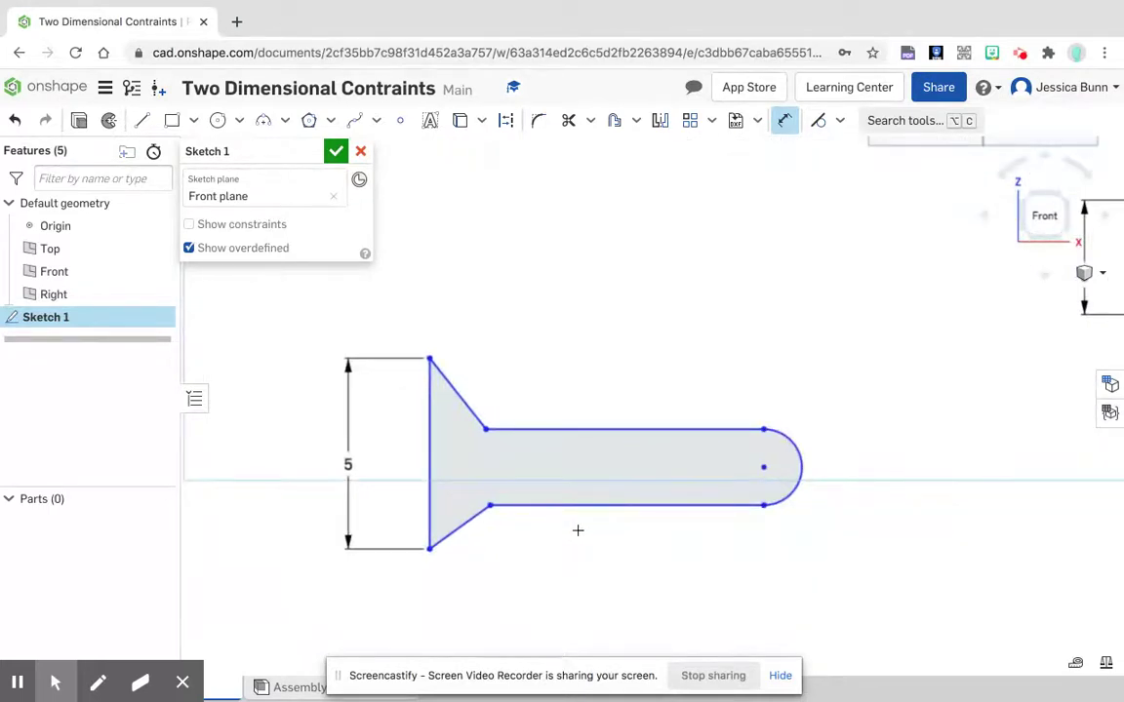
left_click(420, 444)
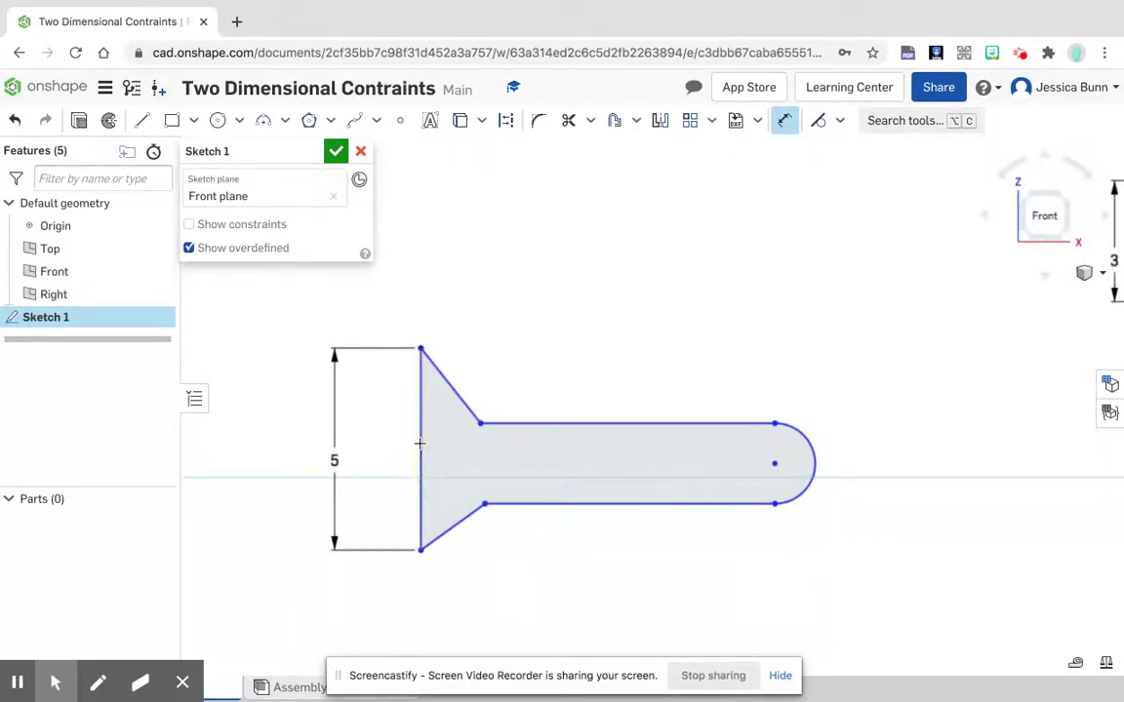
left_click(777, 462)
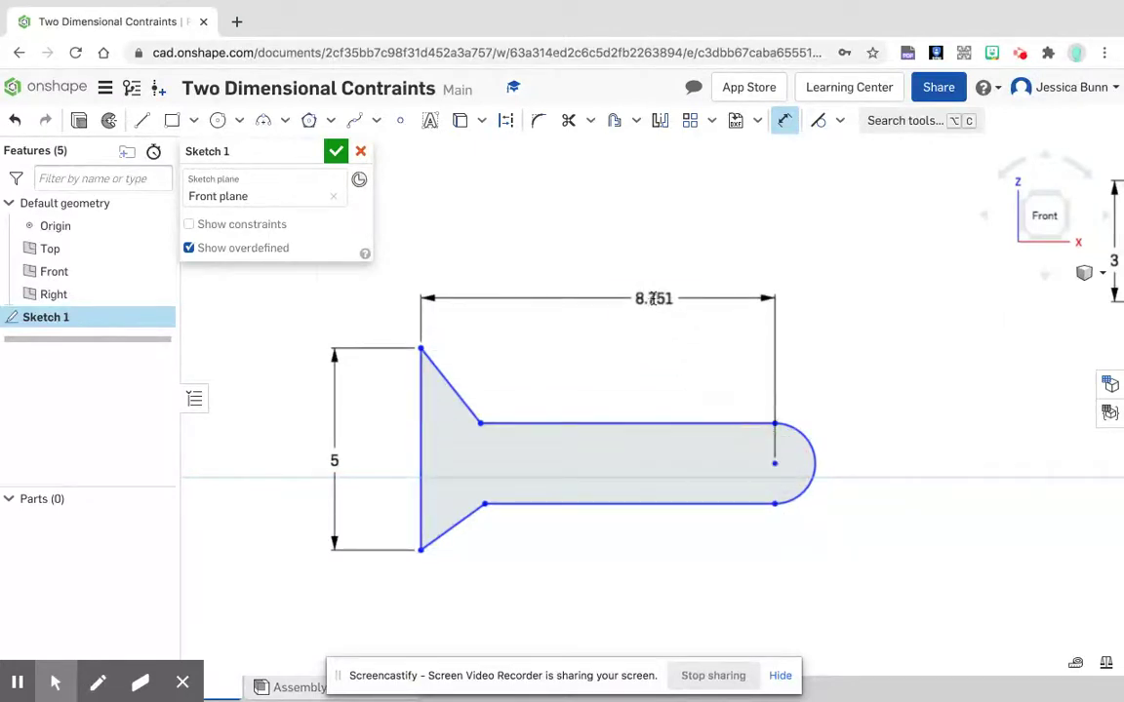
left_click(654, 298)
type("9")
key("Return")
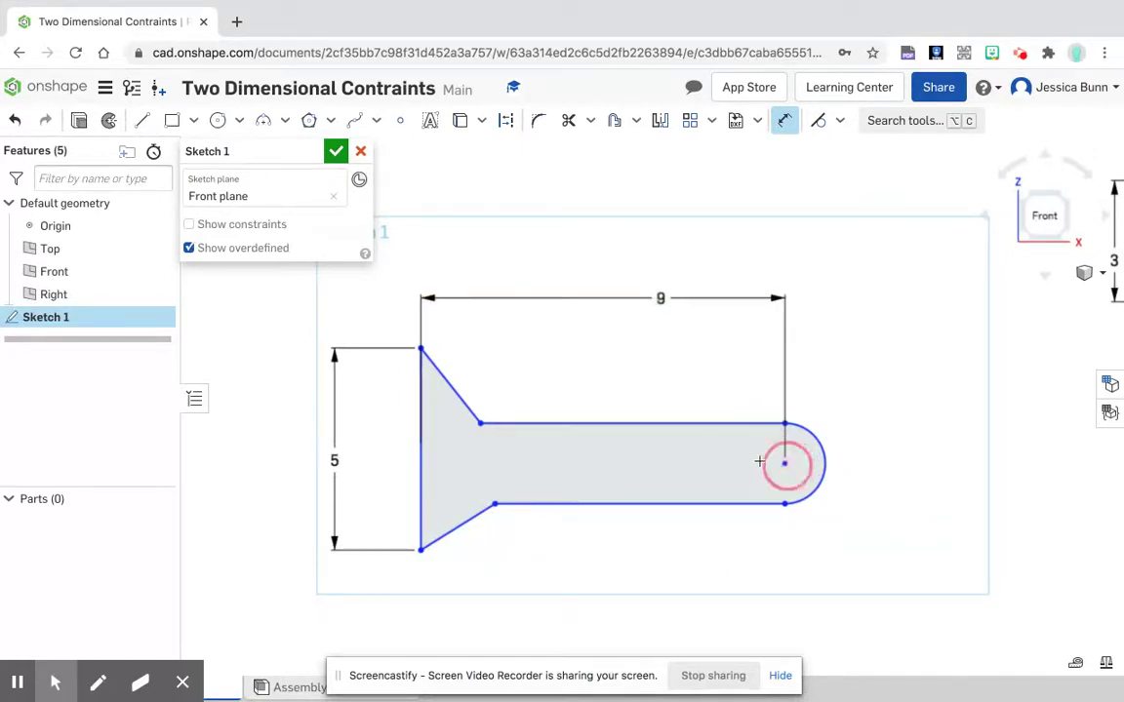
Step: Set the vertical distance between the end arc's centre and the flared end's upper corner to 2.5 in
left_click(421, 348)
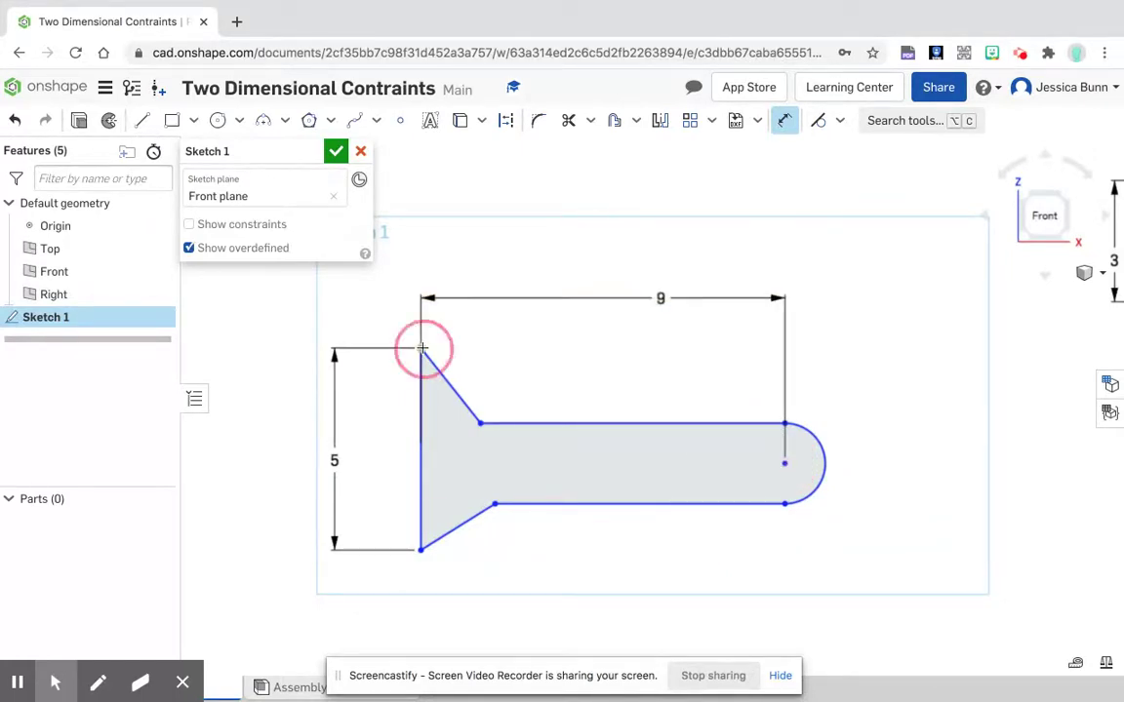
left_click(375, 409)
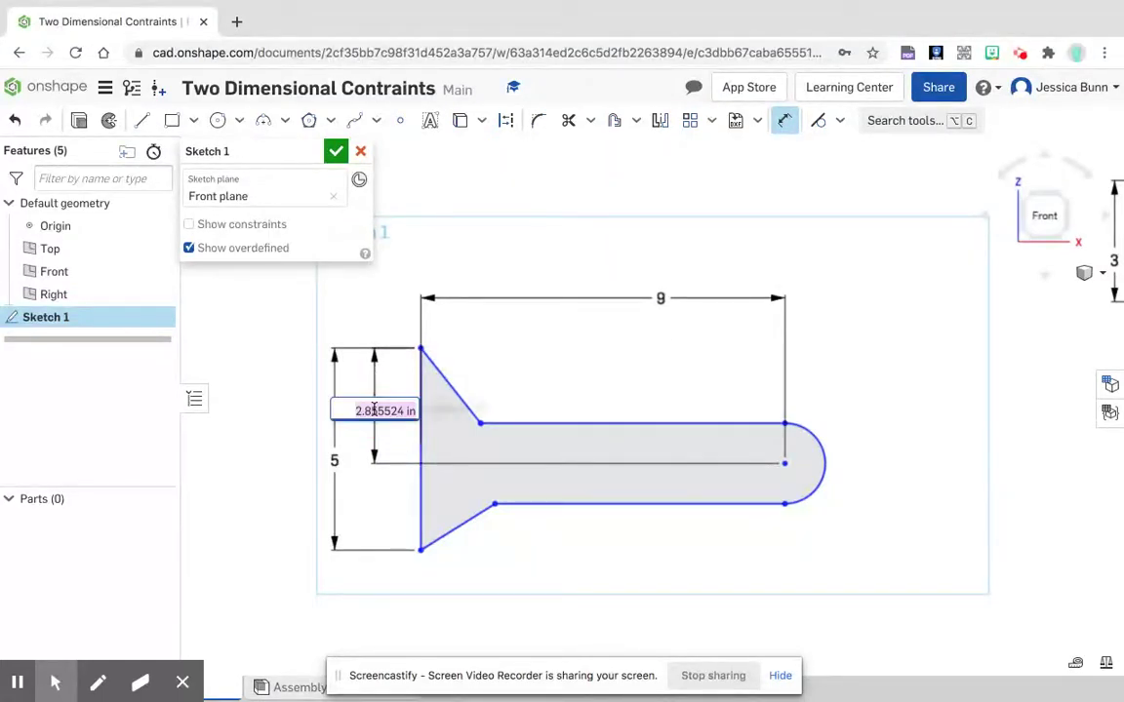
type("2.5")
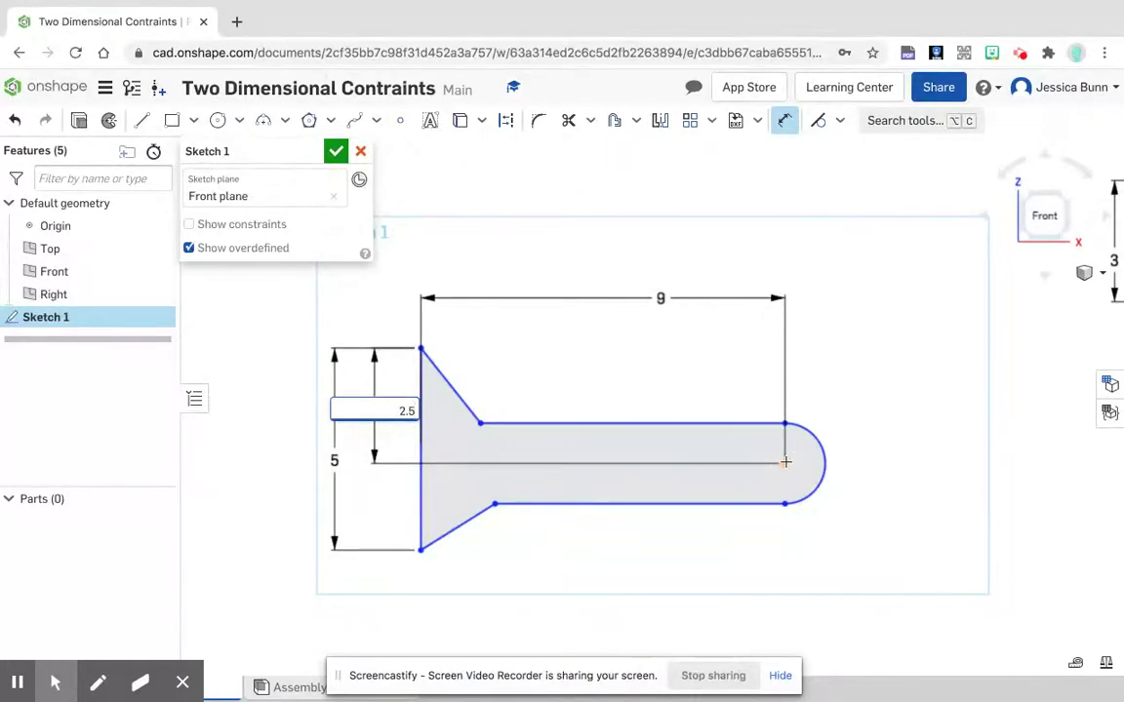
key("Return")
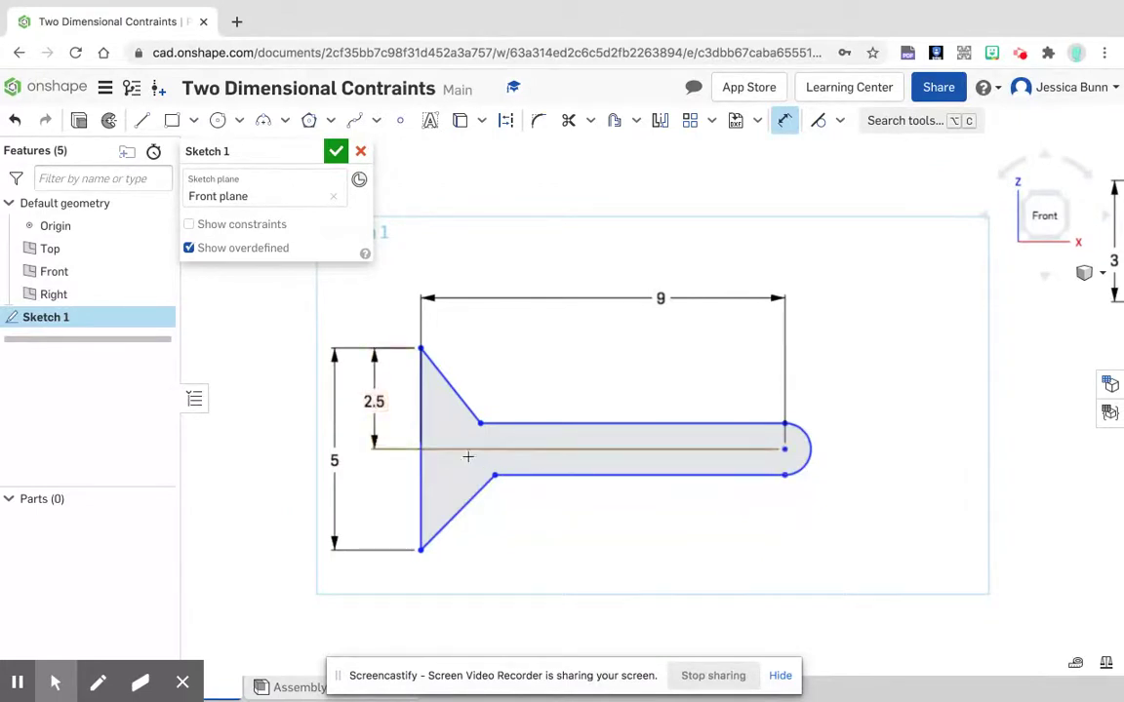
Step: Set the angle between the vertical line and the lower flaring line to 45°
left_click(418, 500)
left_click(437, 532)
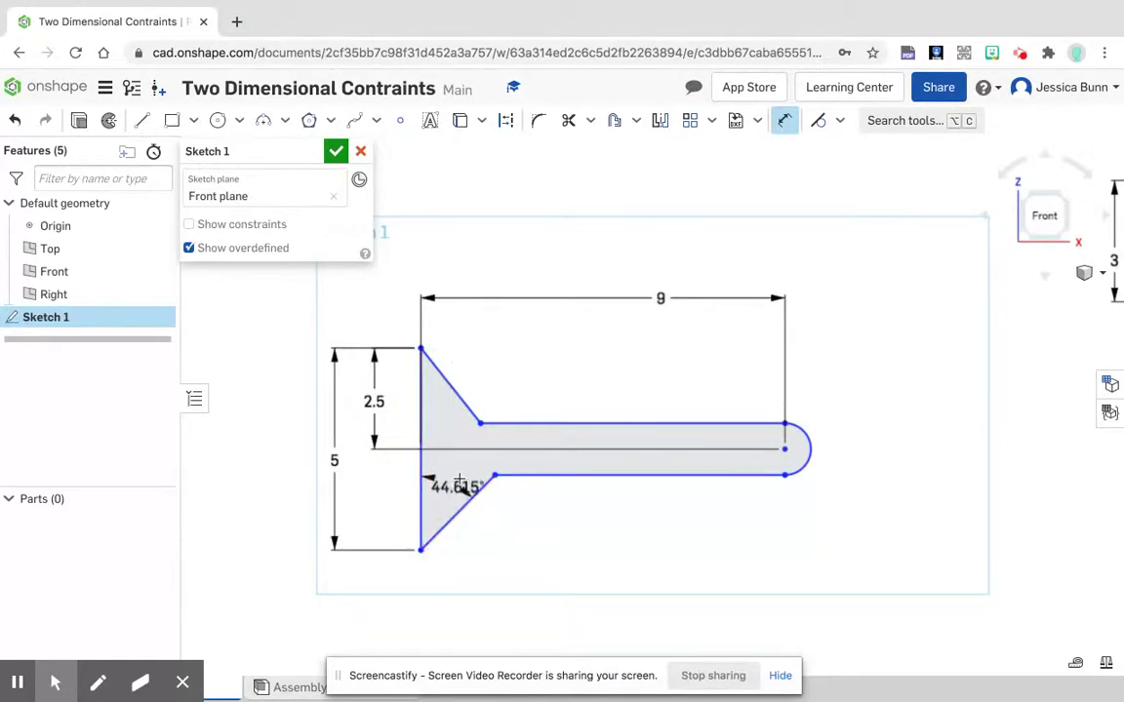
left_click(462, 469)
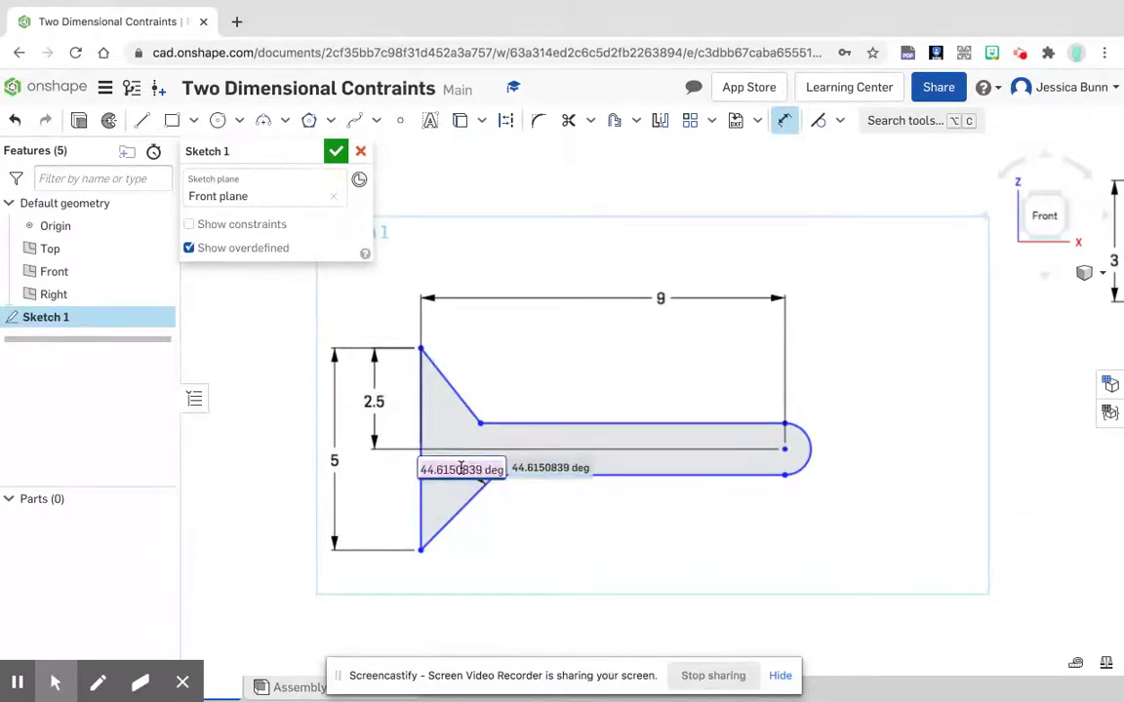
type("45")
key("Return")
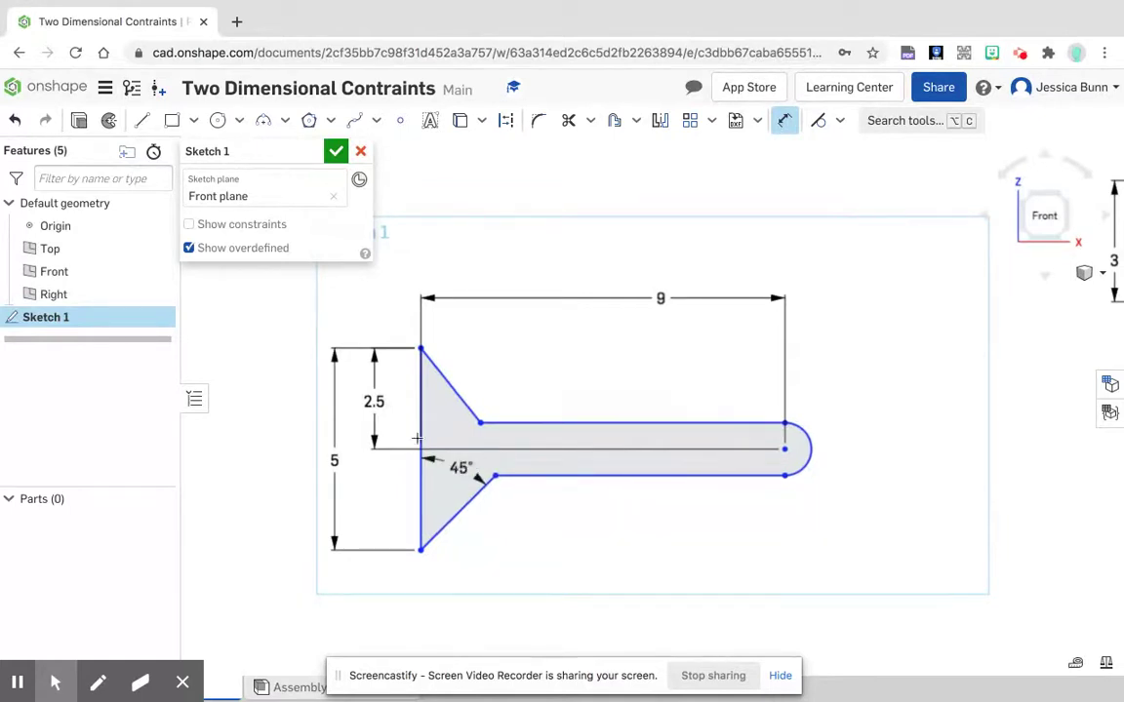
Step: Set the angle between the vertical line and the upper flaring line to 45°
left_click(457, 397)
left_click(447, 423)
type("45")
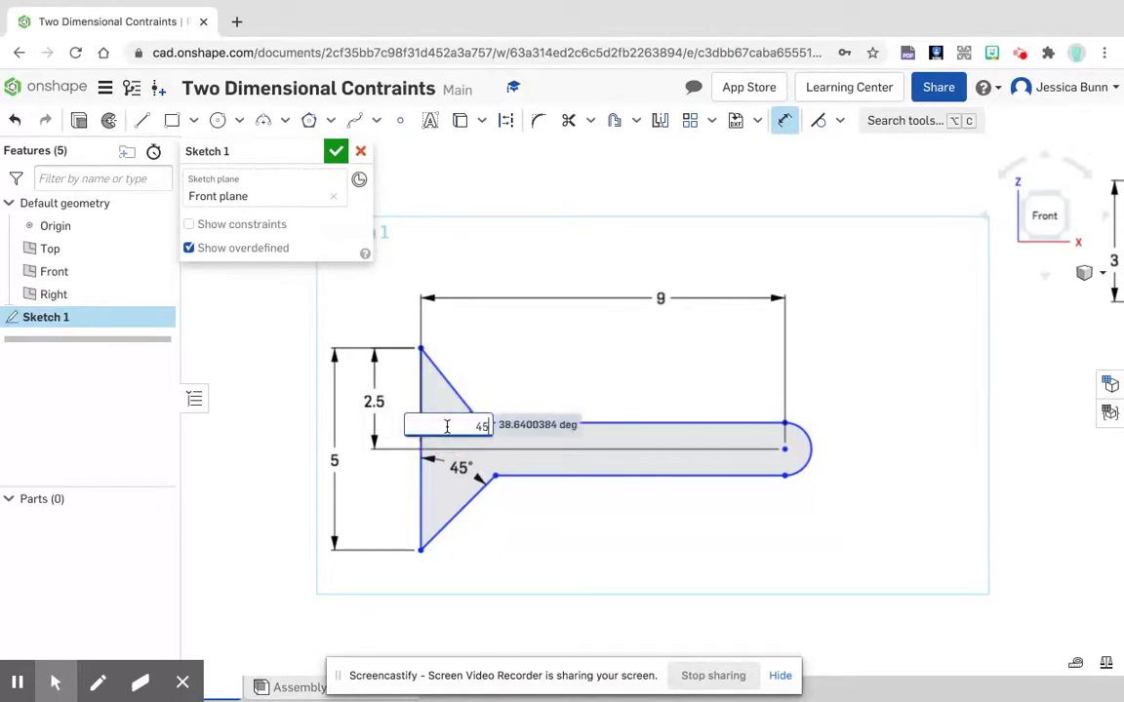
key("Return")
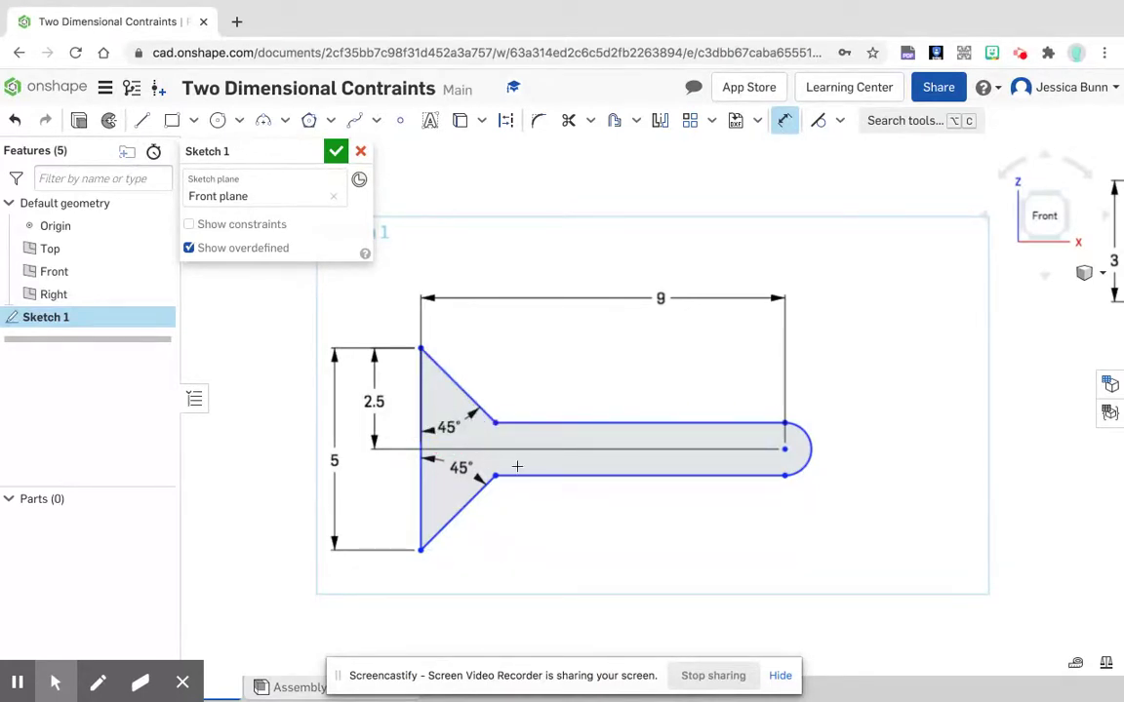
Step: Dimension the length of the upper flaring line as 1 in, placing the dimension outside the outline
left_click(463, 388)
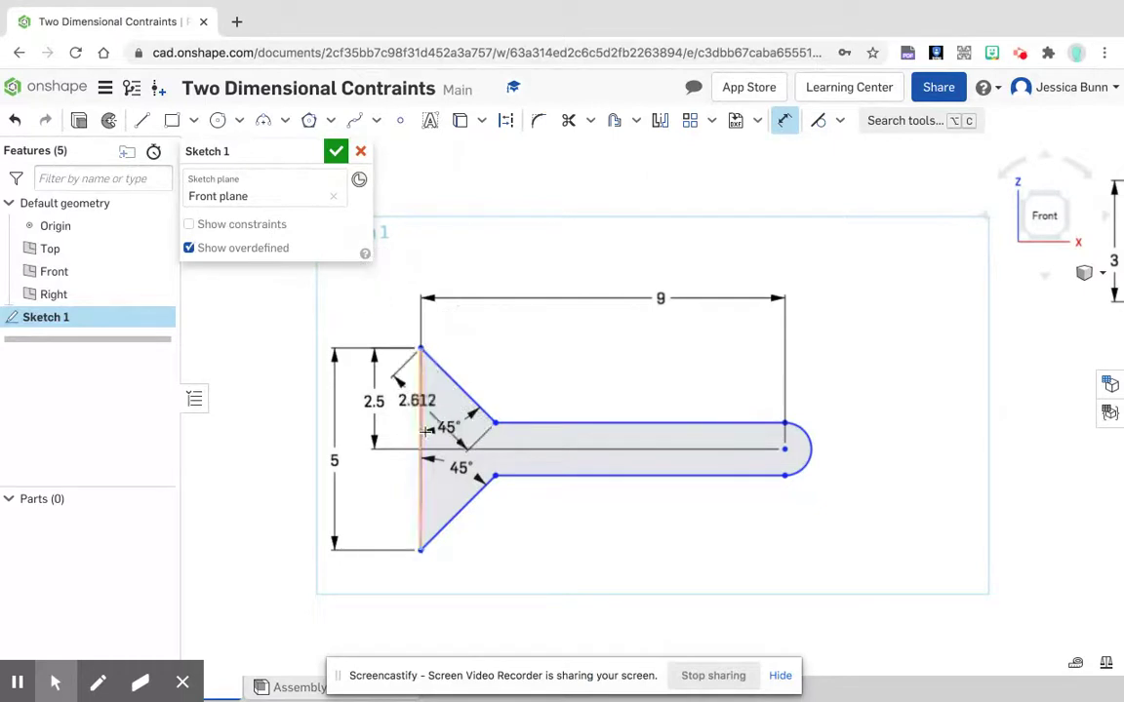
left_click(474, 374)
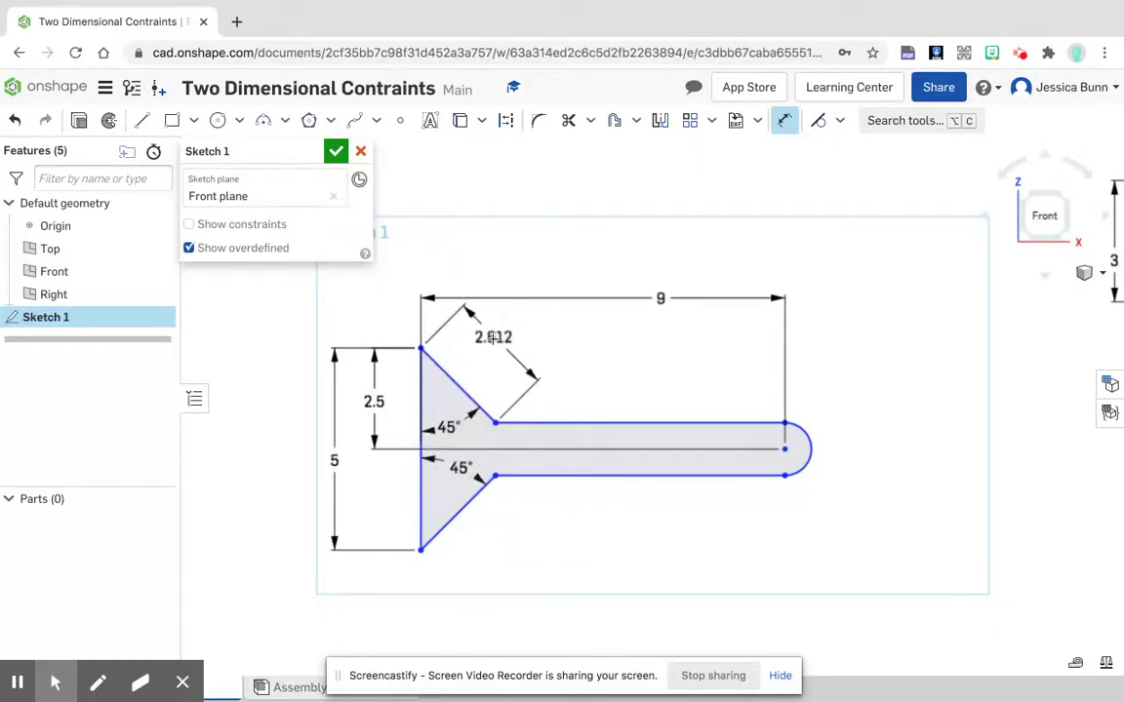
double_click(491, 348)
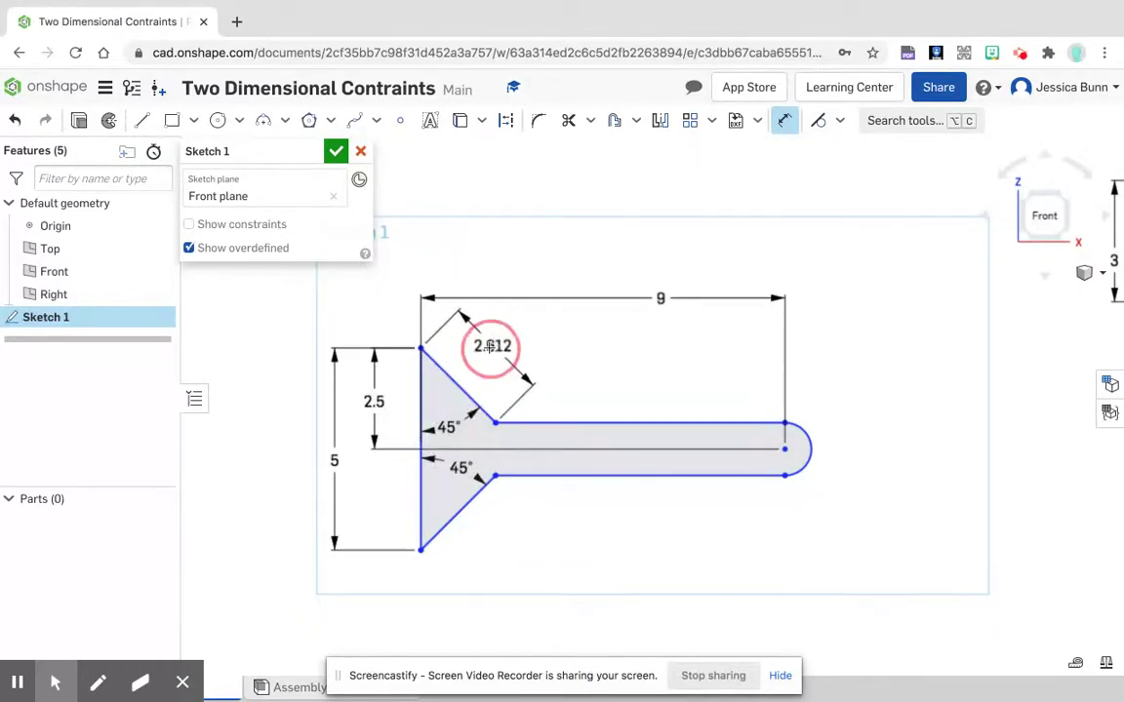
type("1")
key("Return")
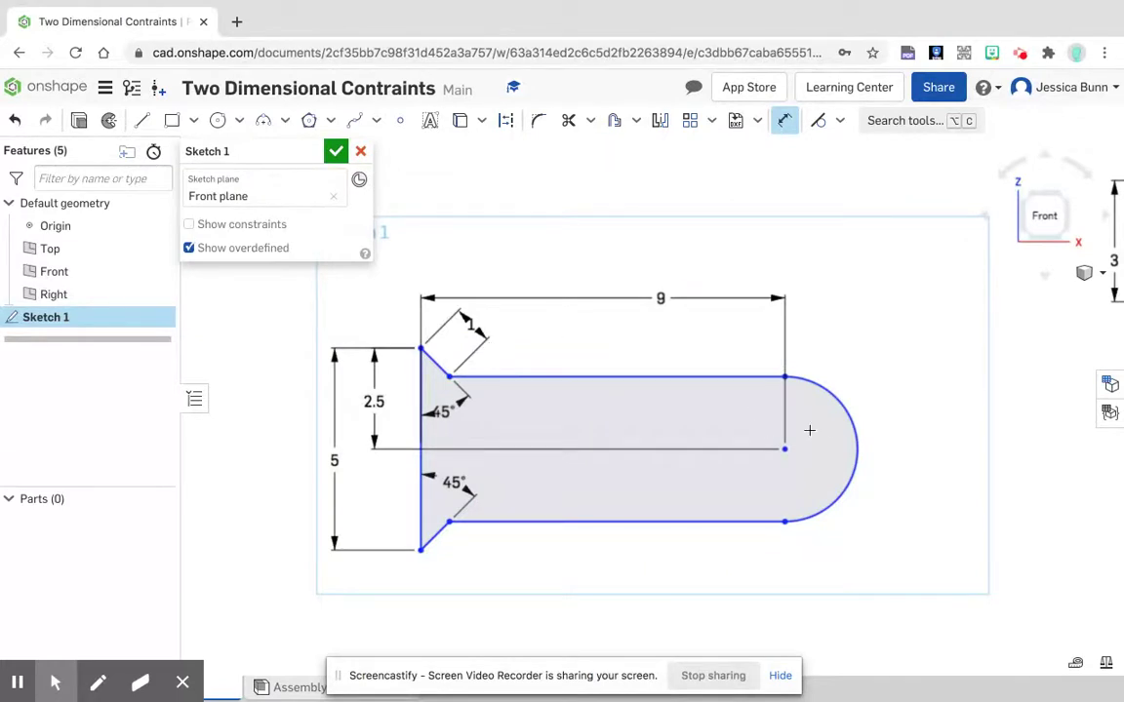
Step: Add a driven radius dimension to the end arc of the flared outline and finish the sketch
left_click(836, 400)
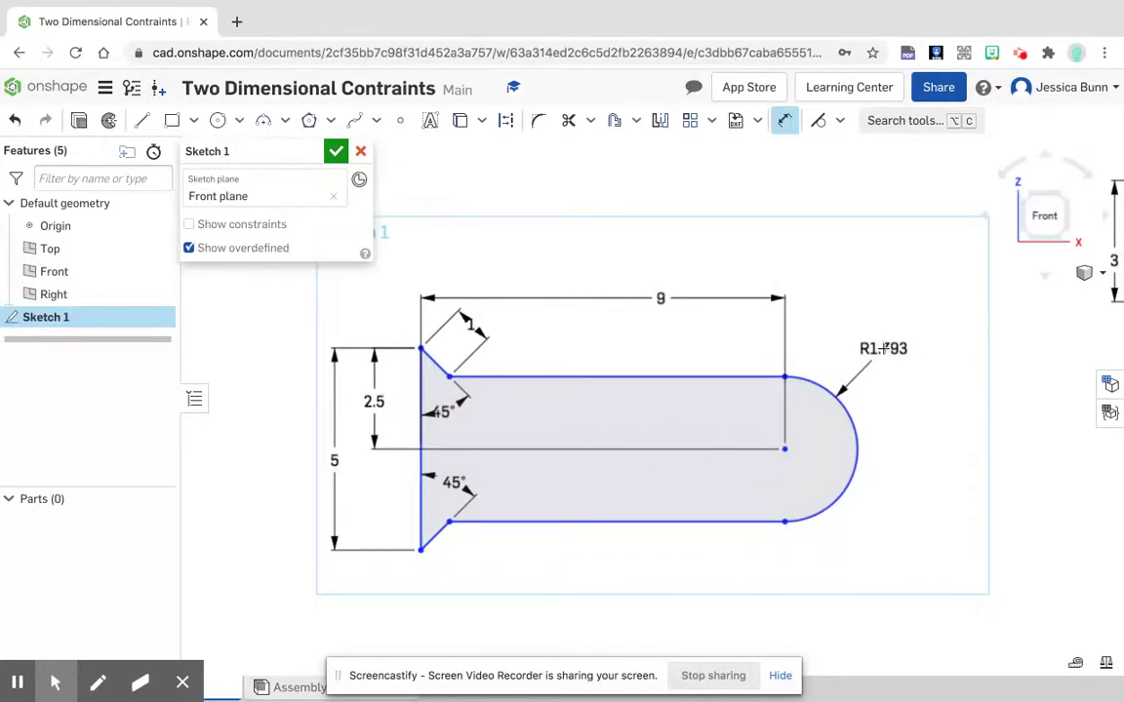
left_click(883, 348)
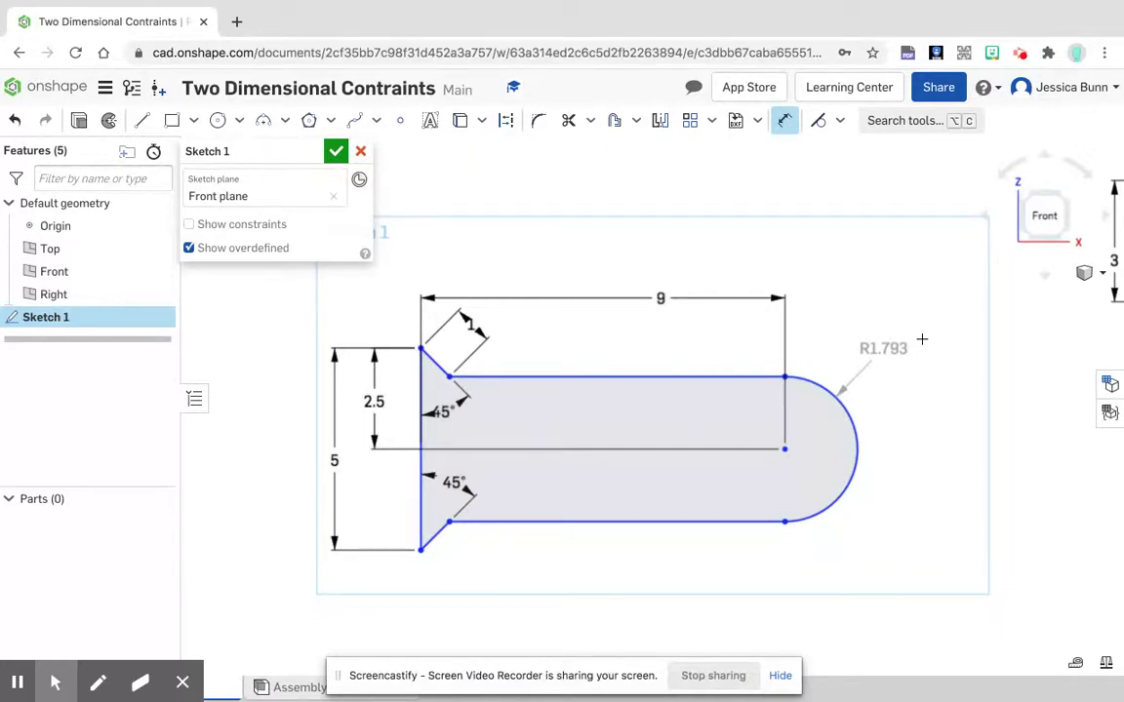
scroll(894, 403, "down", 4)
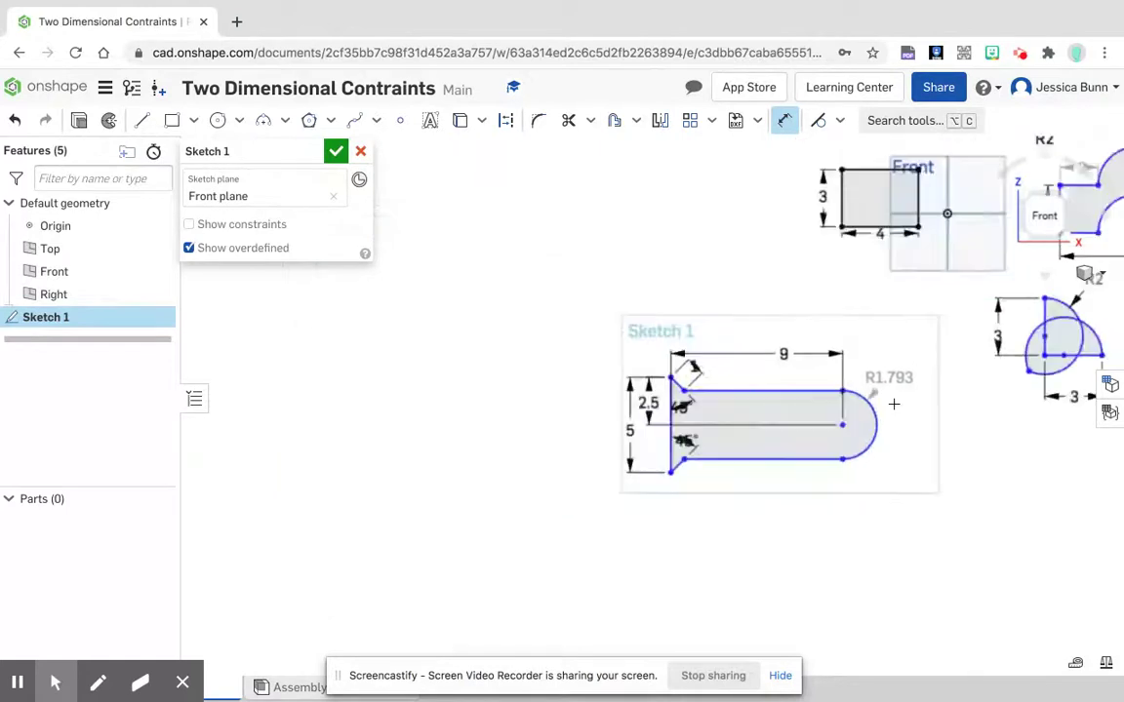
mouse_move(953, 427)
middle_mouse_down()
mouse_move(617, 523)
mouse_move(690, 527)
mouse_move(676, 517)
middle_mouse_up()
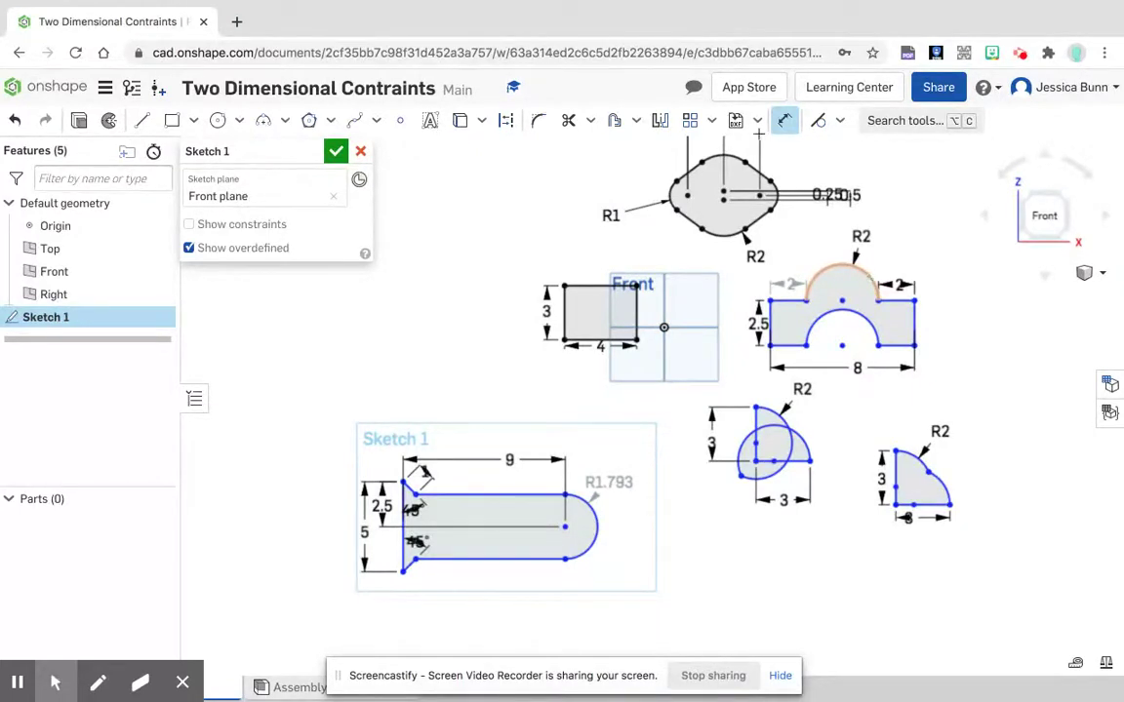
left_click(336, 152)
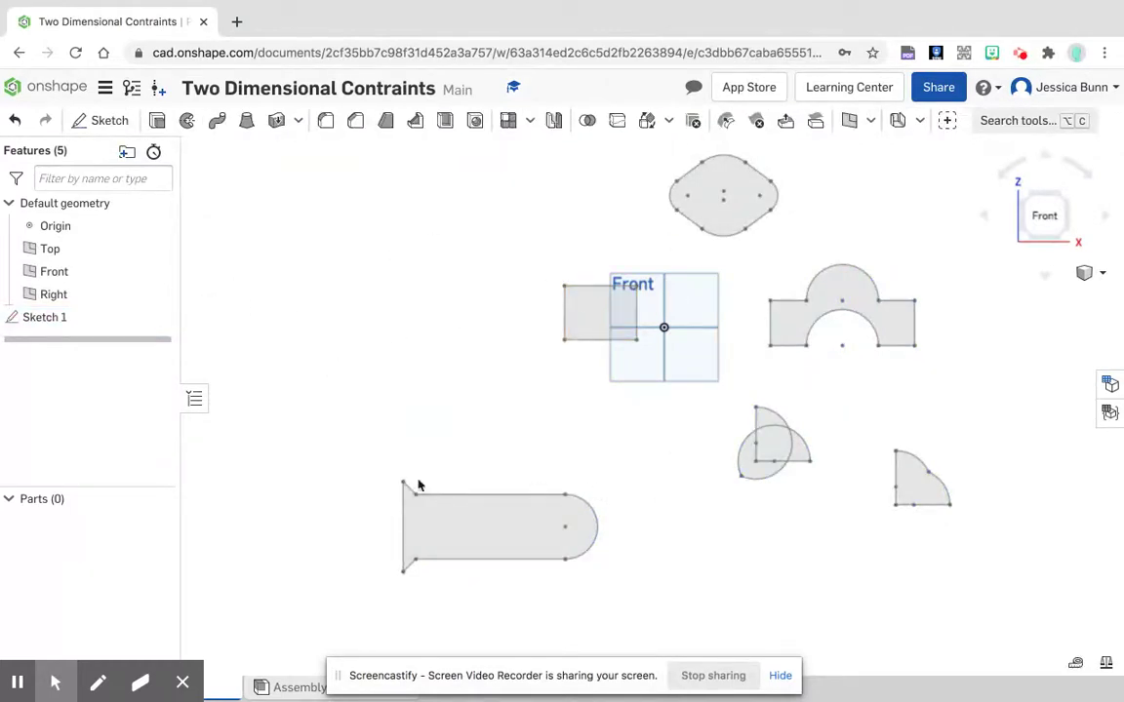
Step: Reopen Sketch 1 for editing and close it again
left_click(49, 319)
double_click(50, 321)
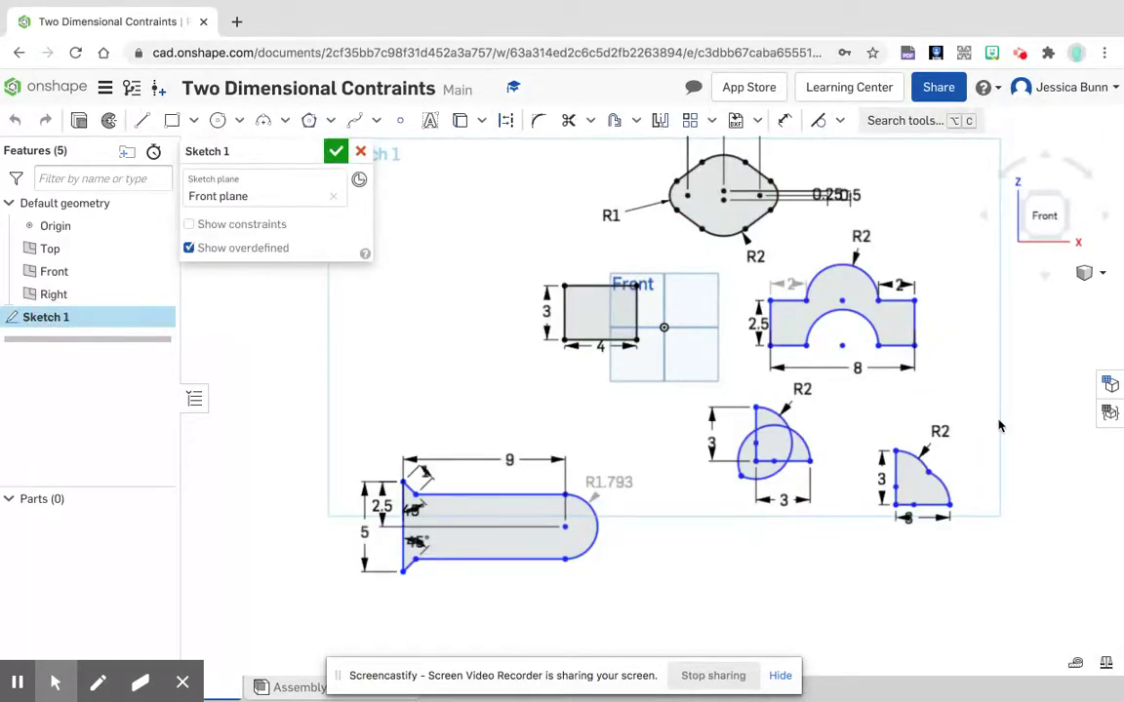
left_click(334, 154)
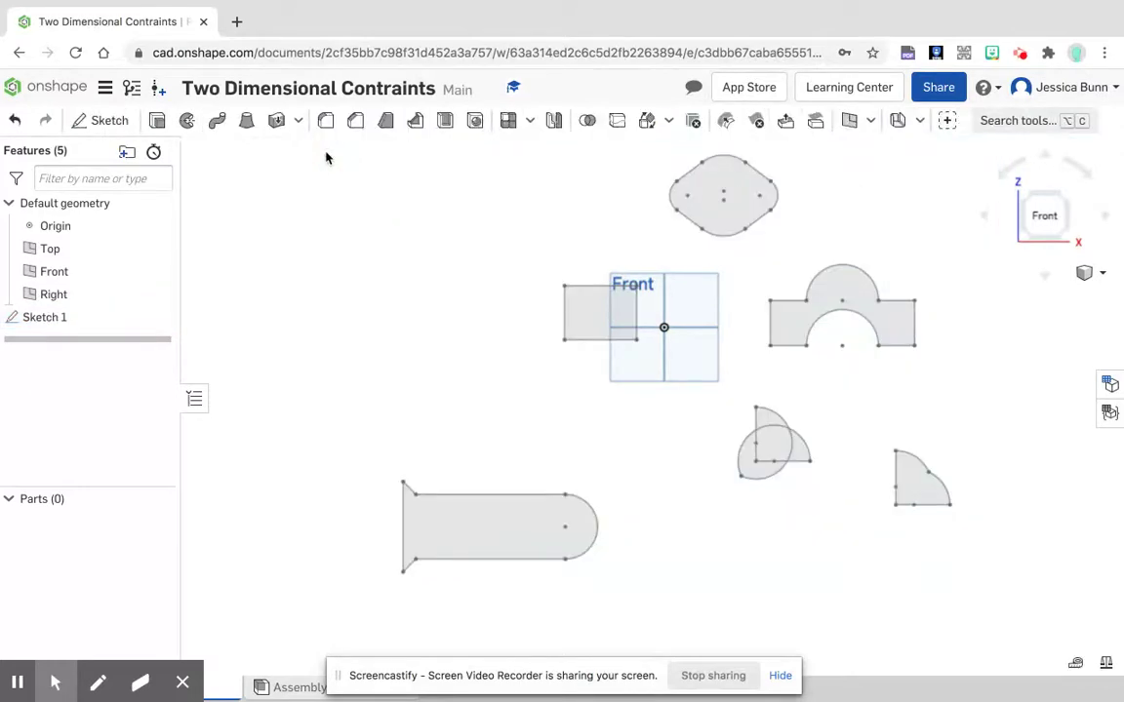
Step: Turn on link sharing for the document so anyone with the link can view it, and place the cursor in the document link
left_click(929, 96)
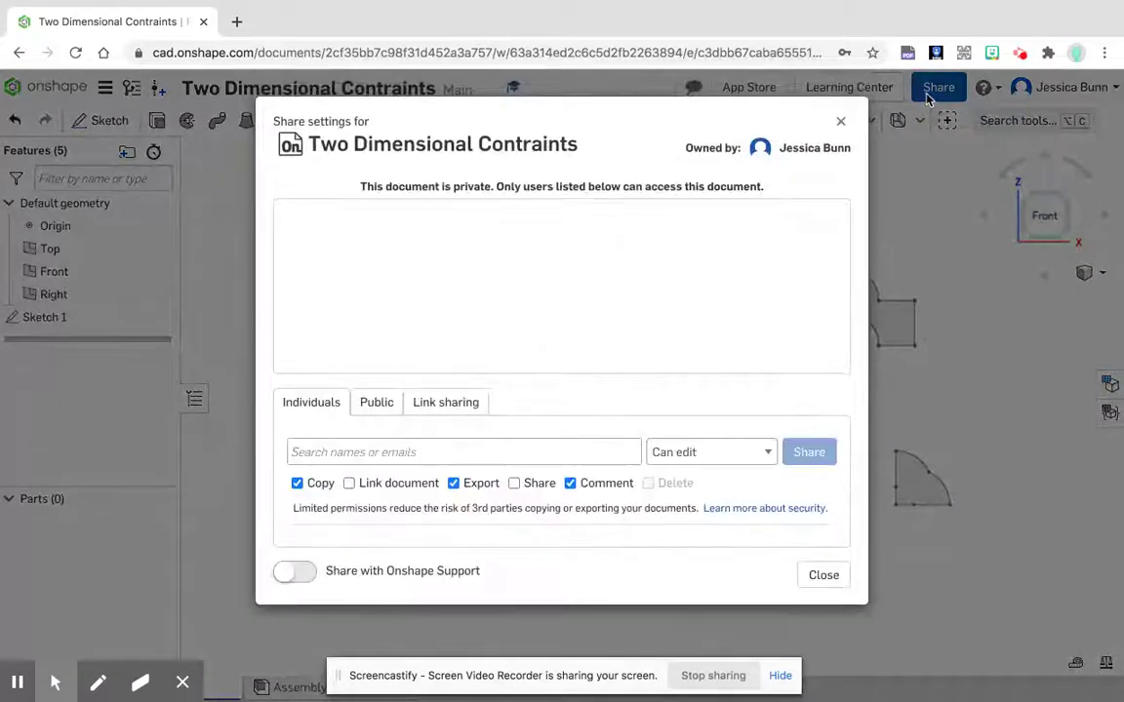
left_click(463, 406)
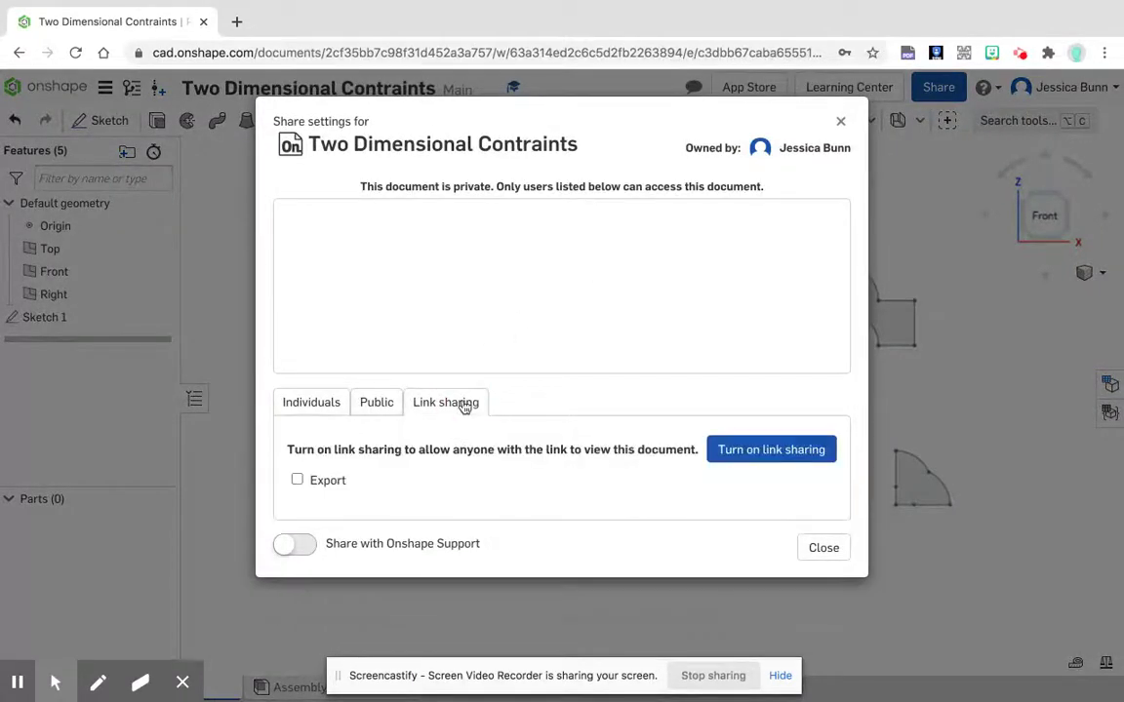
left_click(748, 459)
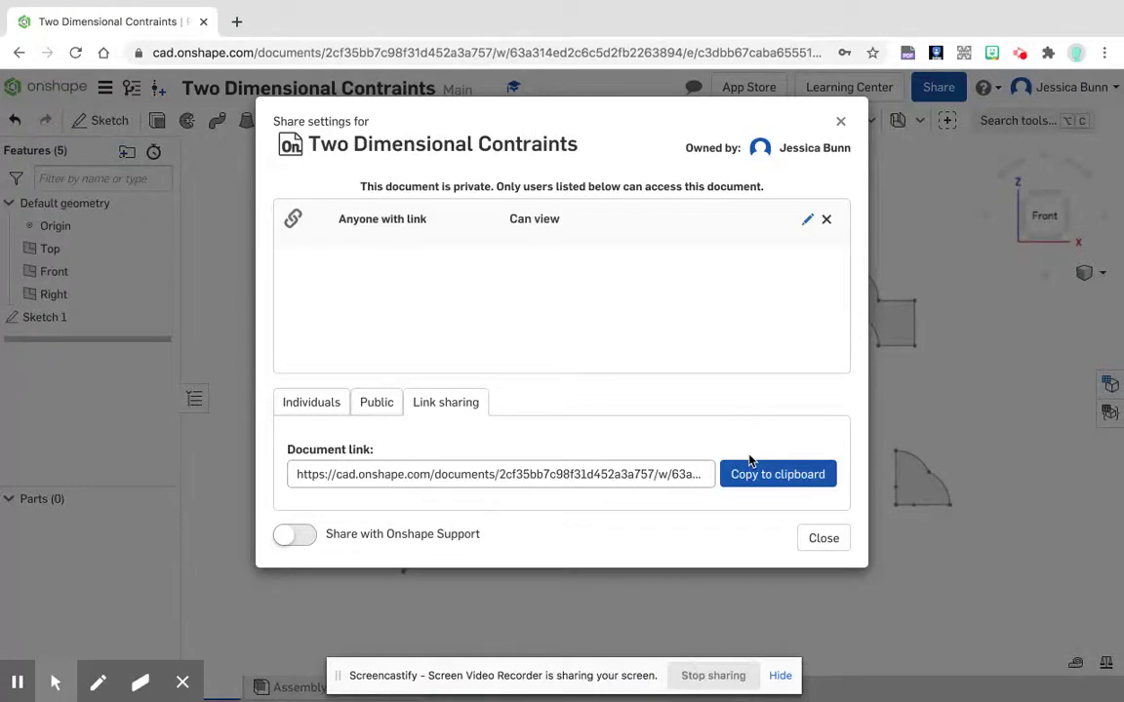
left_click(677, 473)
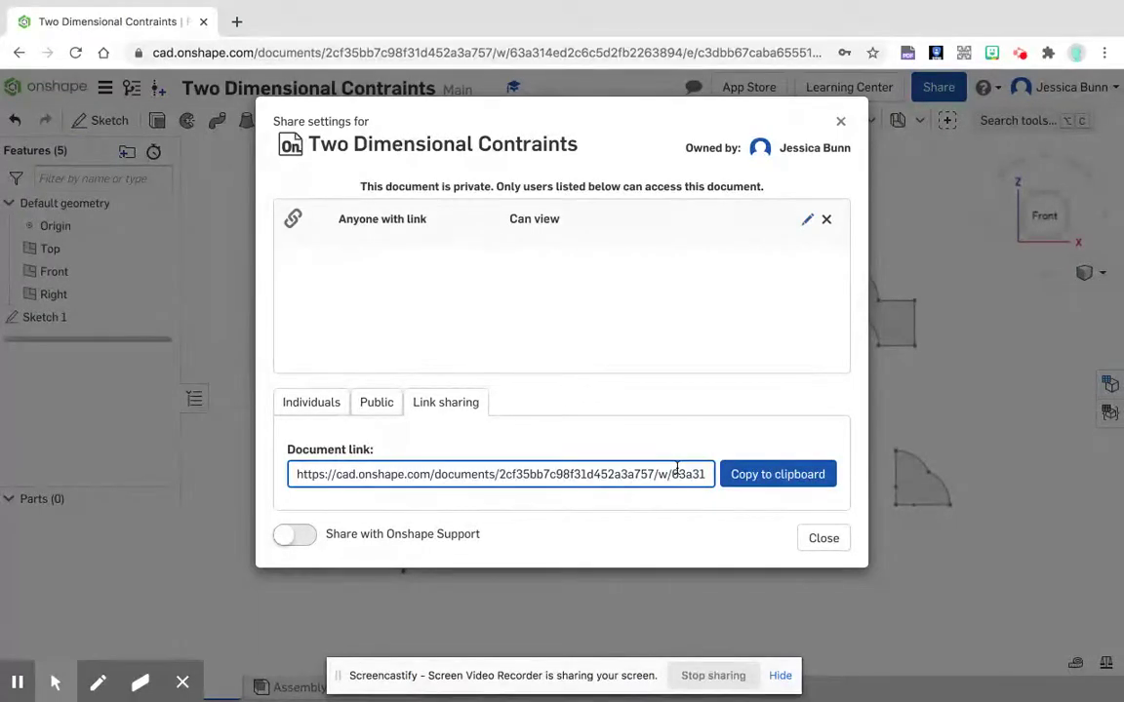